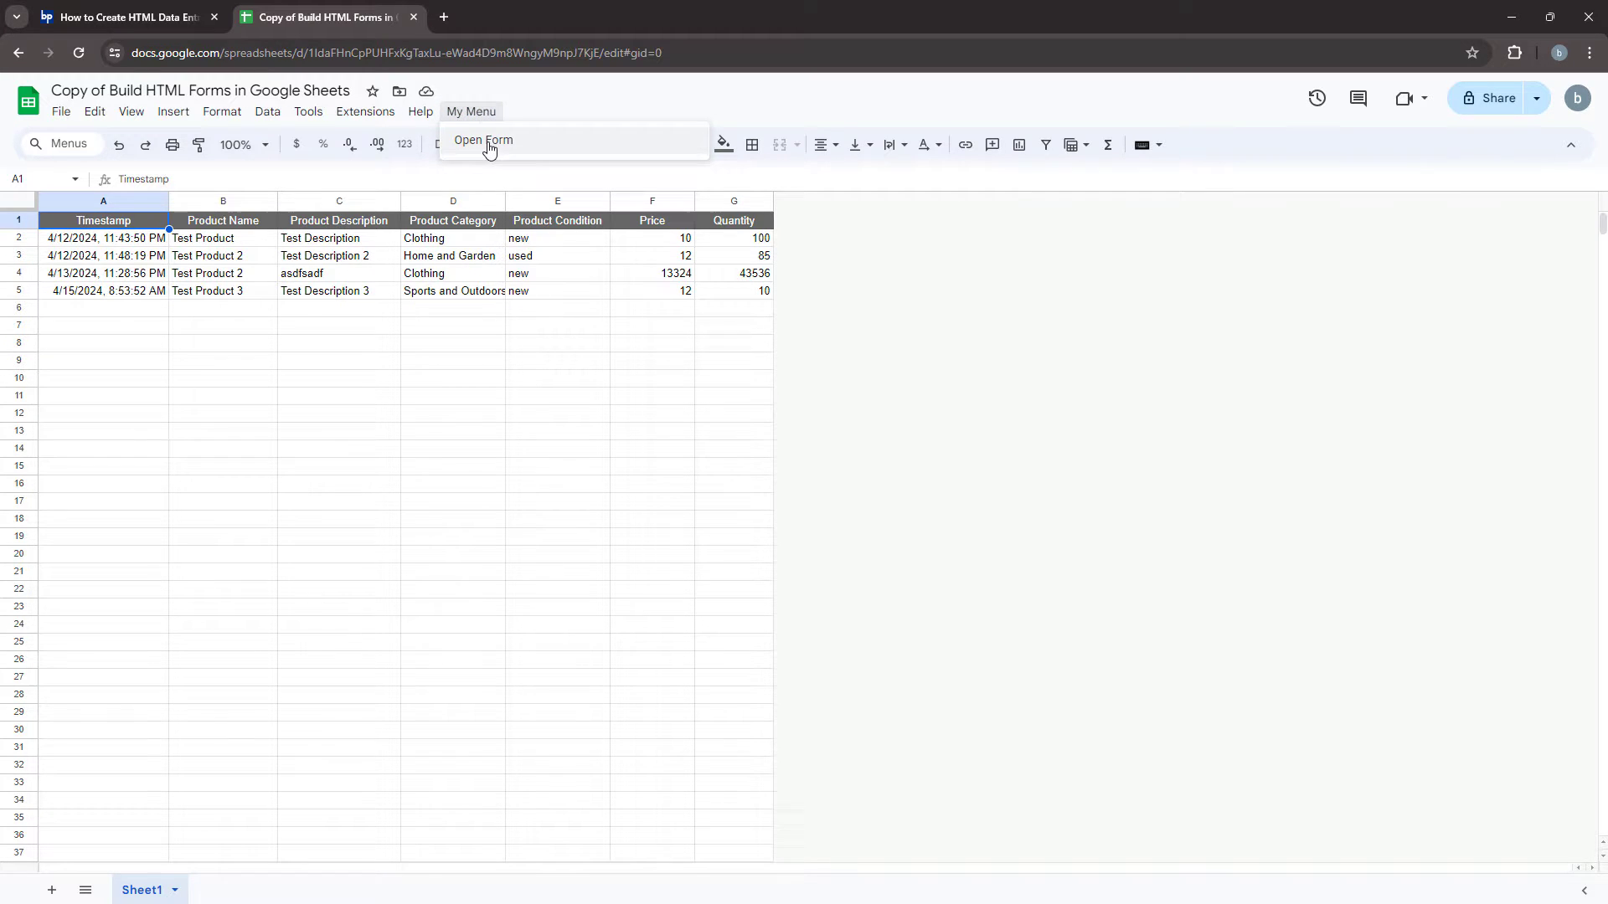
Open the product form and enter the Test product name and description
{"action": "left_click", "coordinate": [485, 141]}
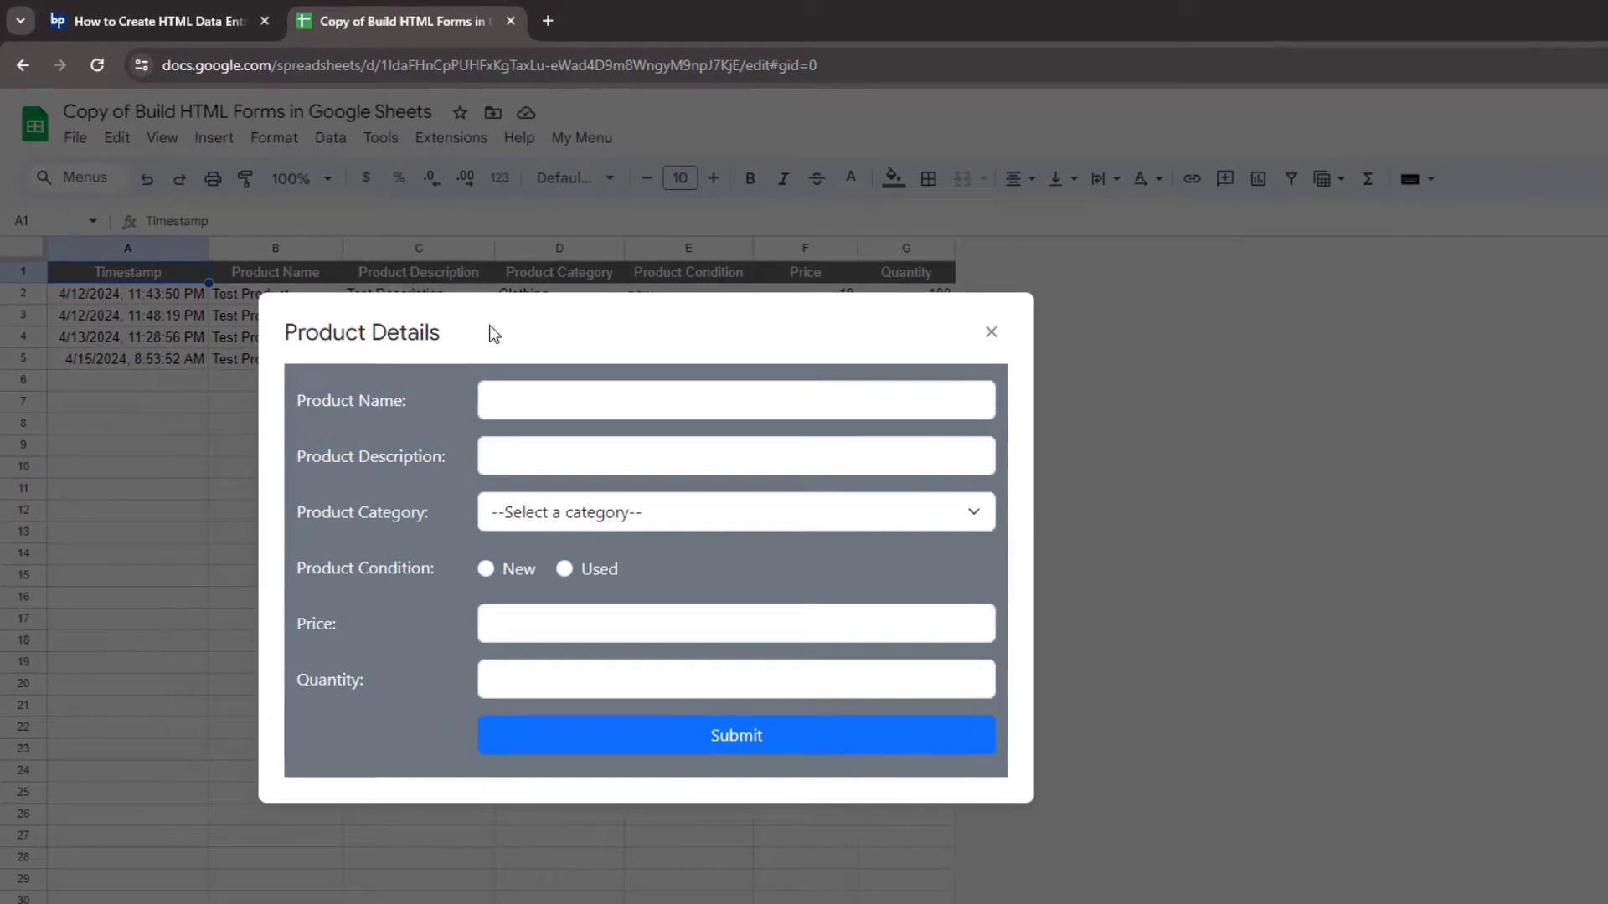
{"action": "left_click", "coordinate": [545, 402]}
{"action": "type", "text": "Test product"}
{"action": "key", "text": "Tab"}
{"action": "type", "text": "Test"}
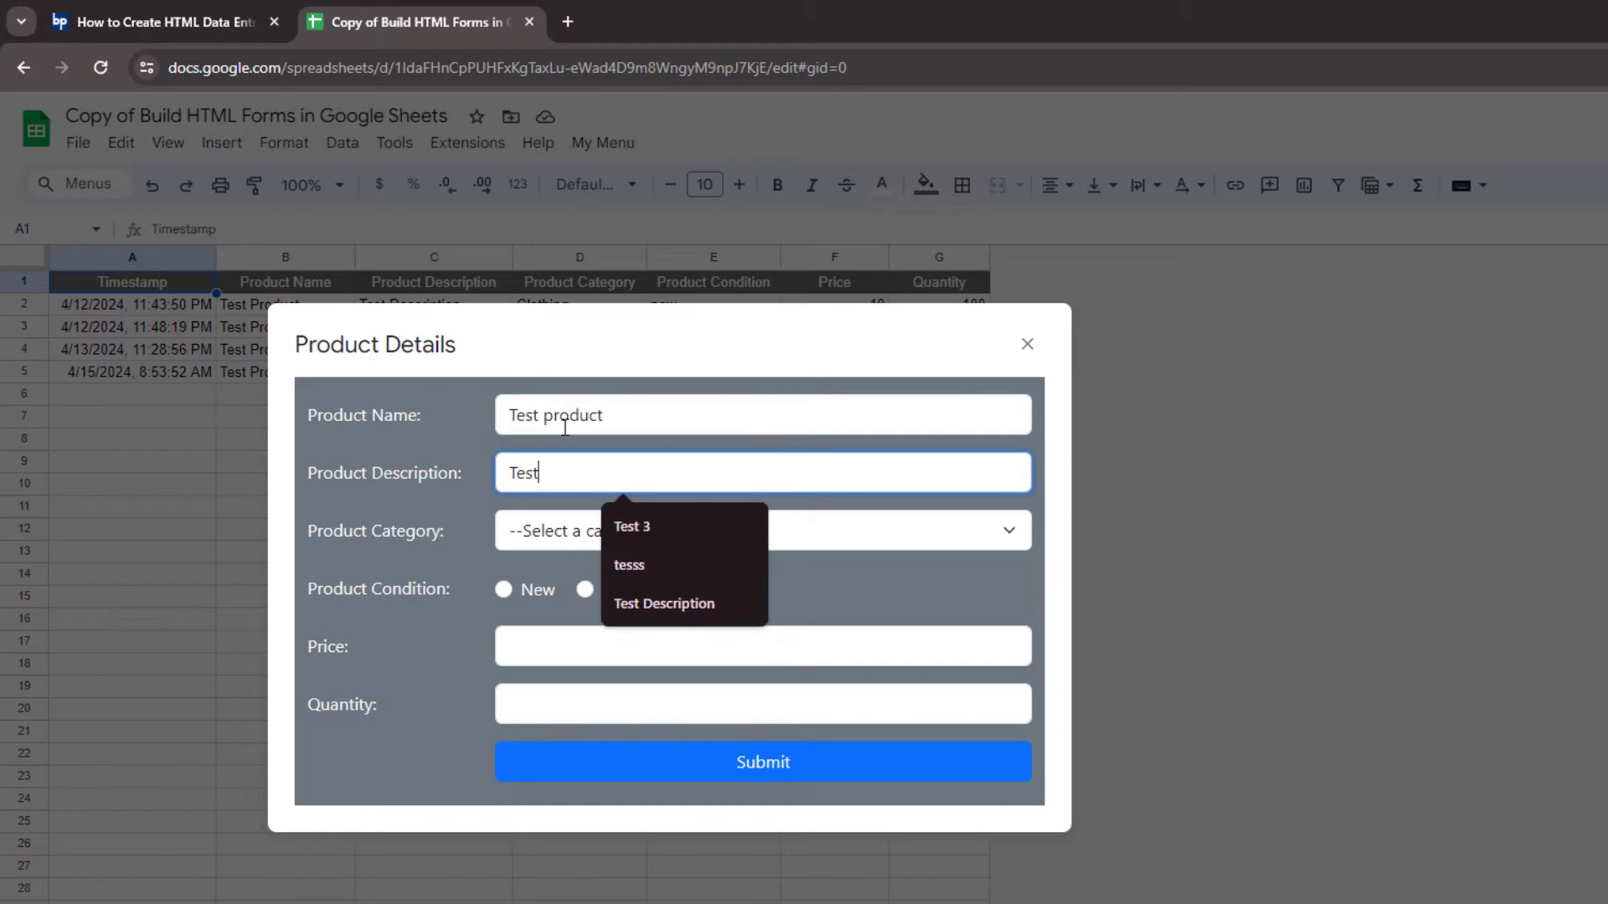
{"action": "type", "text": " product description"}
{"action": "key", "text": "Tab"}
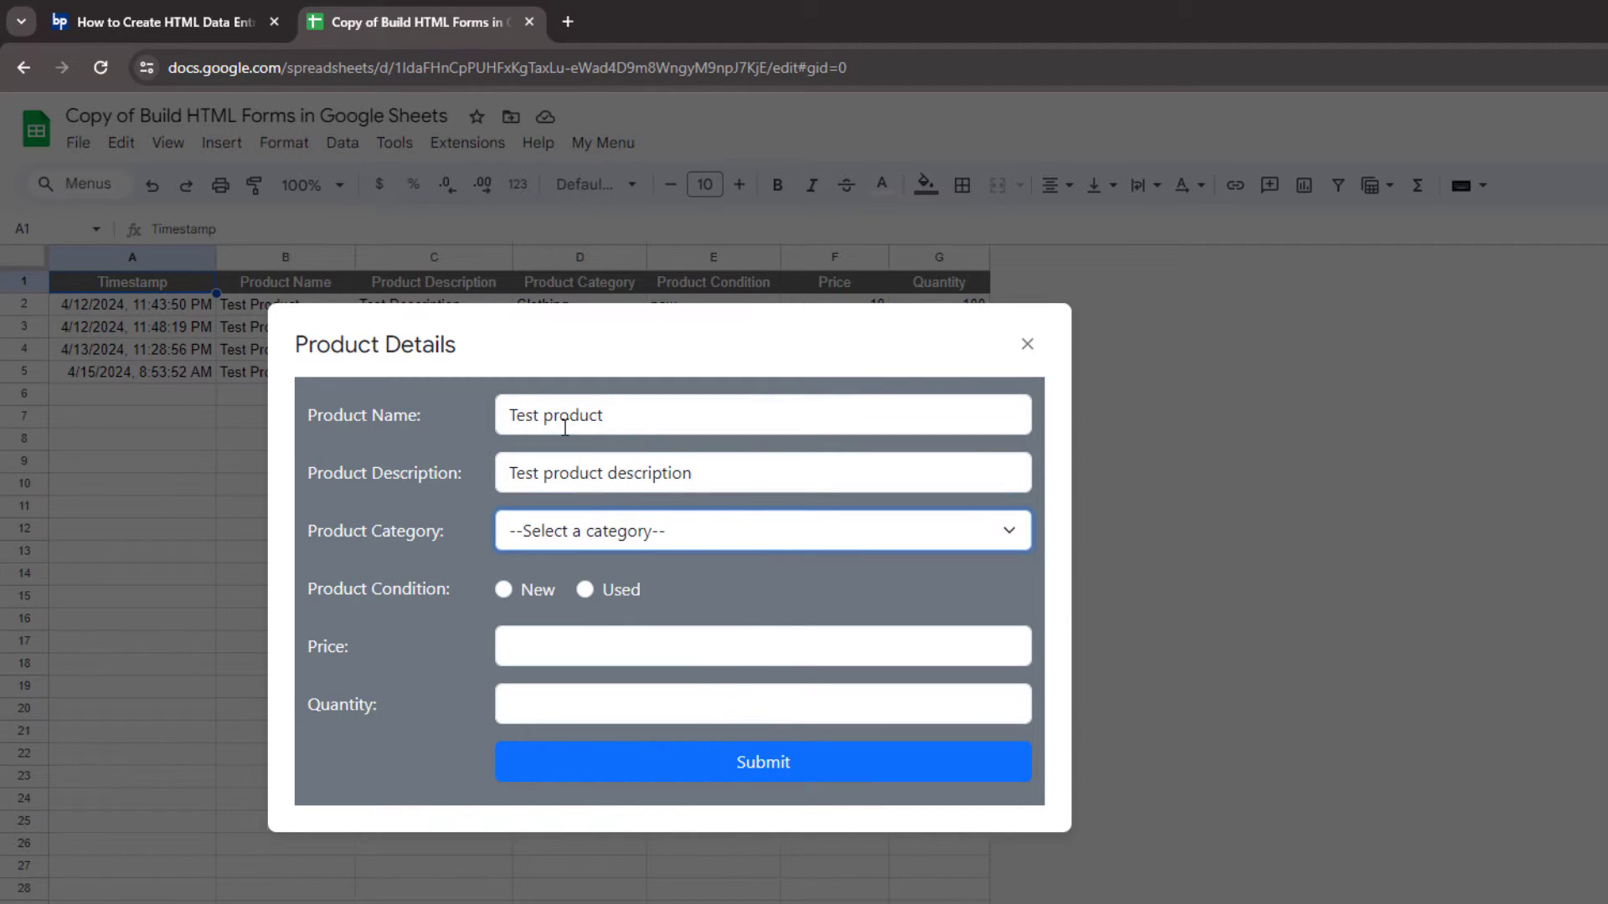
{"action": "key", "text": "c"}
Choose Home and Garden and New, enter price 100 and quantity 1, submit, and close the form
{"action": "left_click", "coordinate": [630, 530]}
{"action": "left_click", "coordinate": [616, 641]}
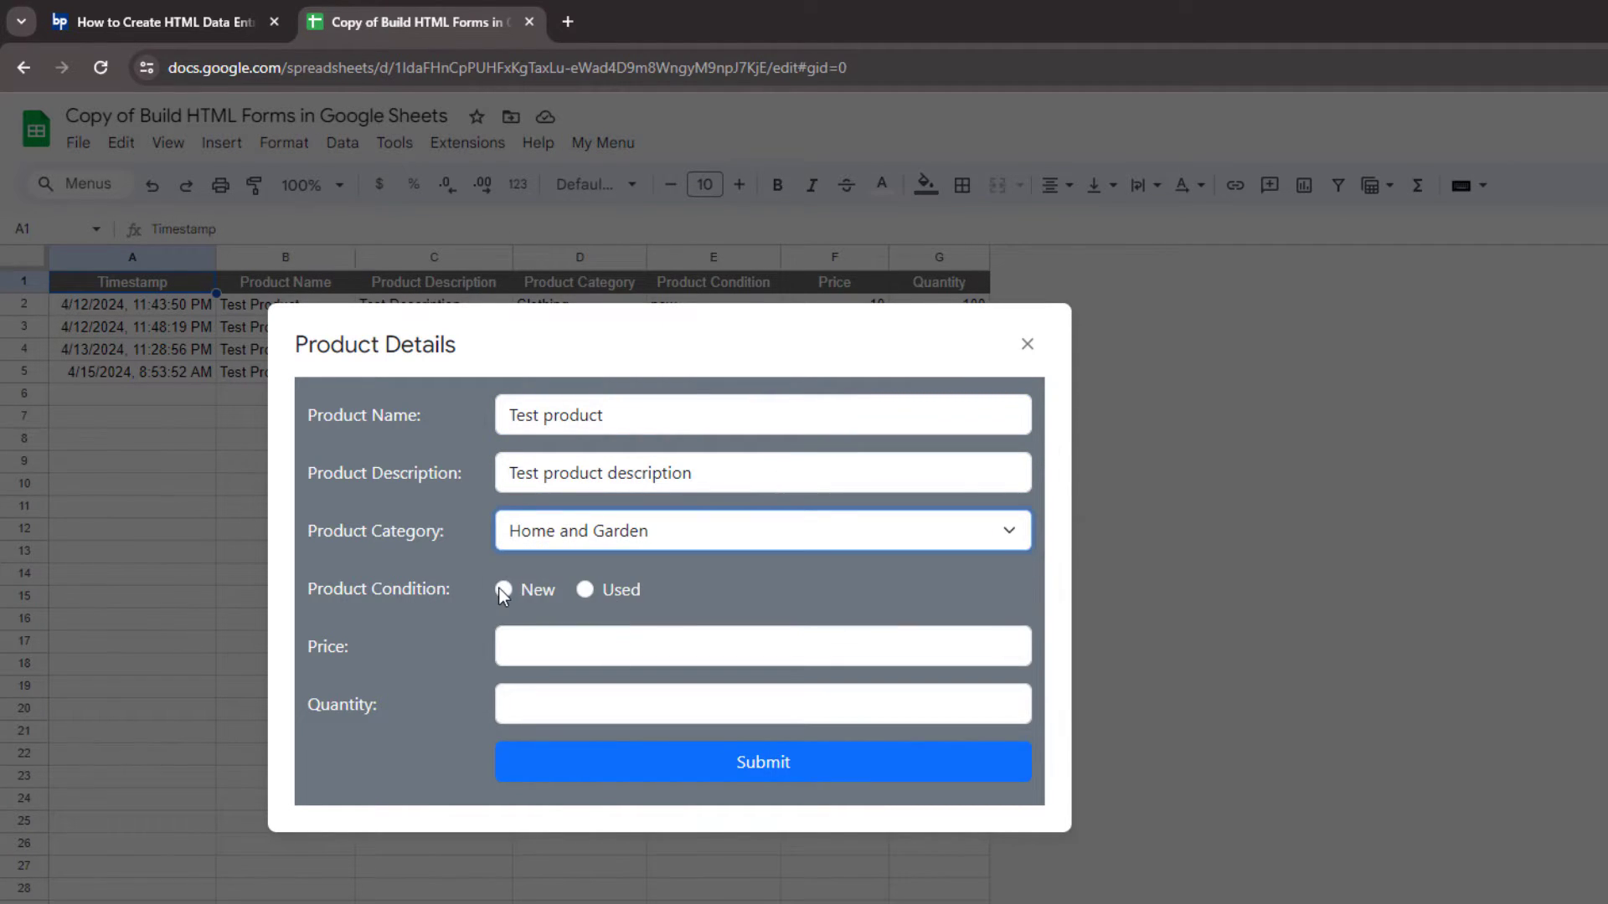
{"action": "left_click", "coordinate": [534, 646]}
{"action": "type", "text": "100"}
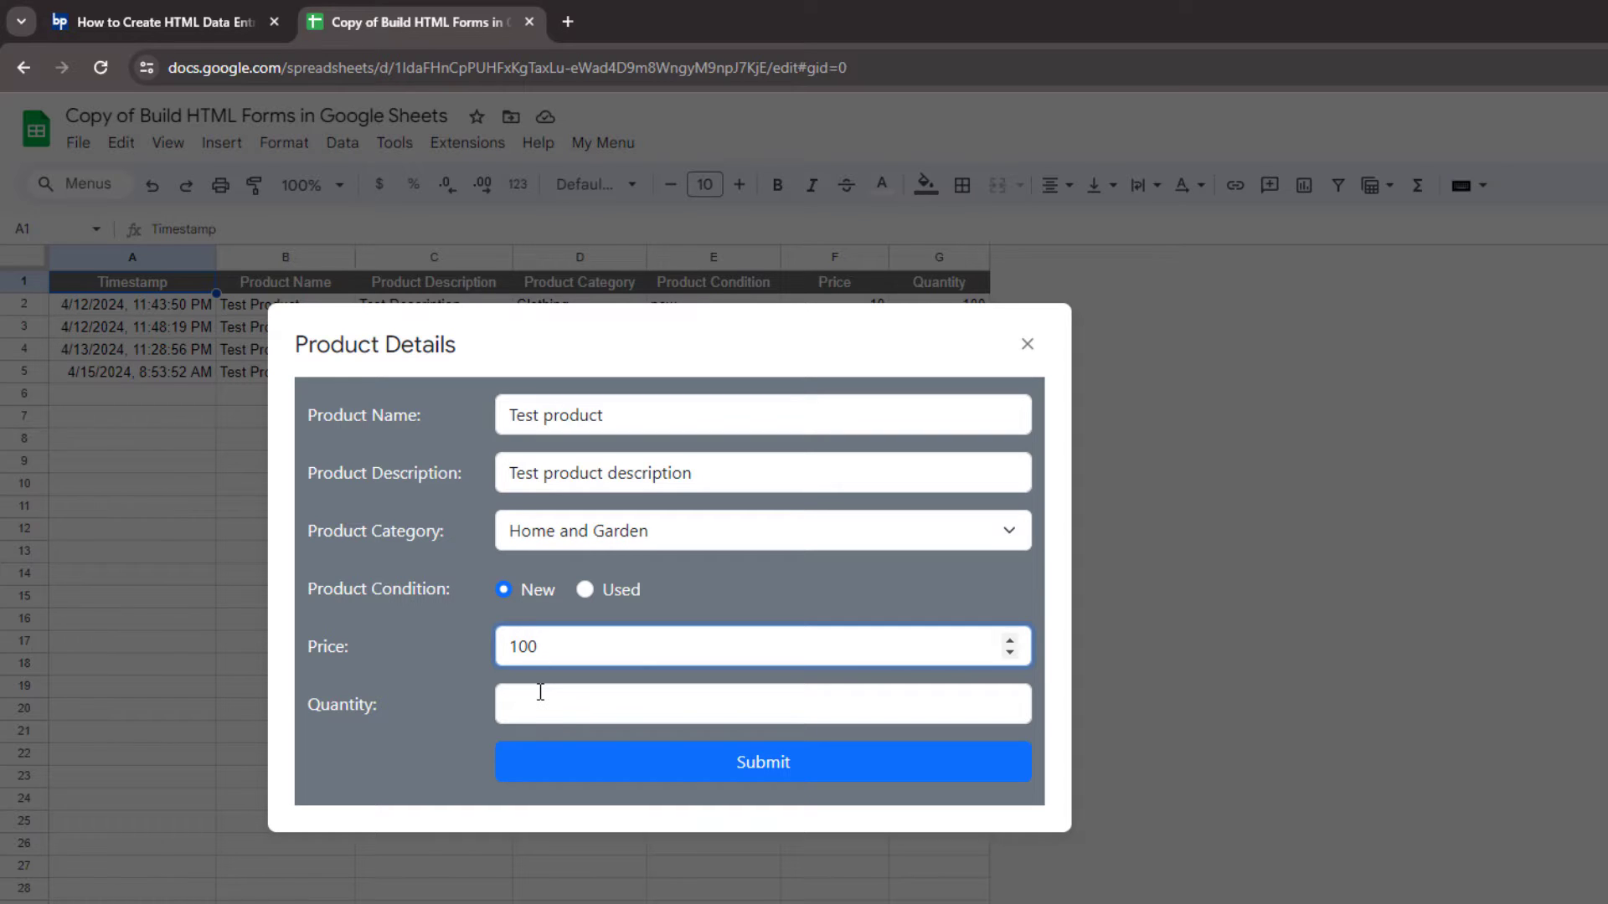
{"action": "left_click", "coordinate": [541, 691]}
{"action": "type", "text": "1"}
{"action": "left_click", "coordinate": [549, 768]}
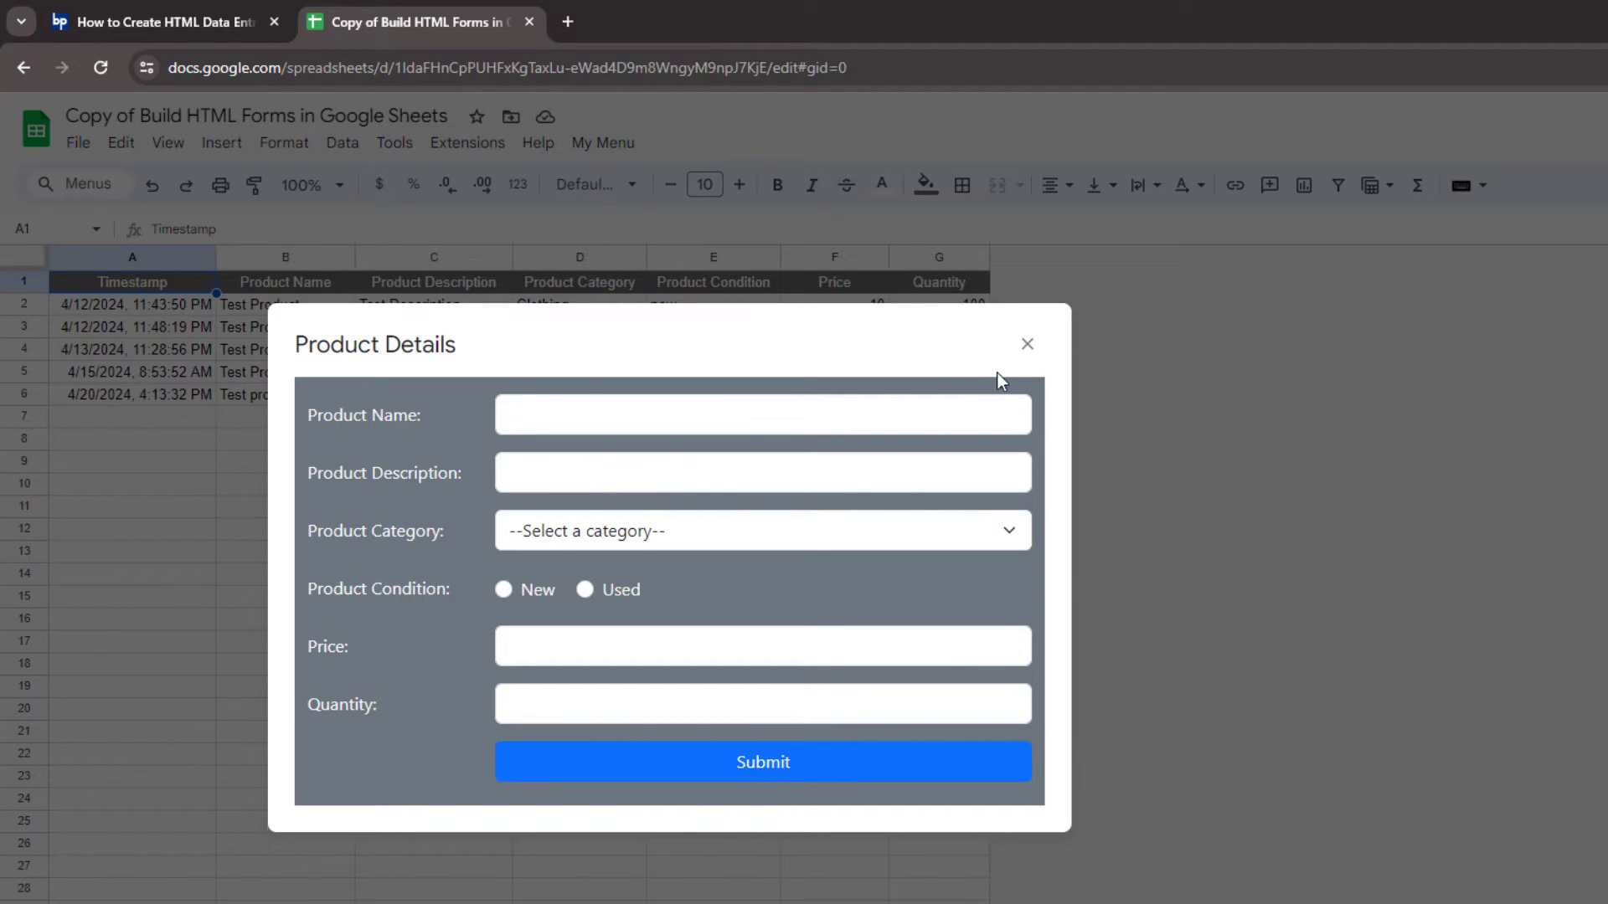
{"action": "left_click", "coordinate": [1028, 345]}
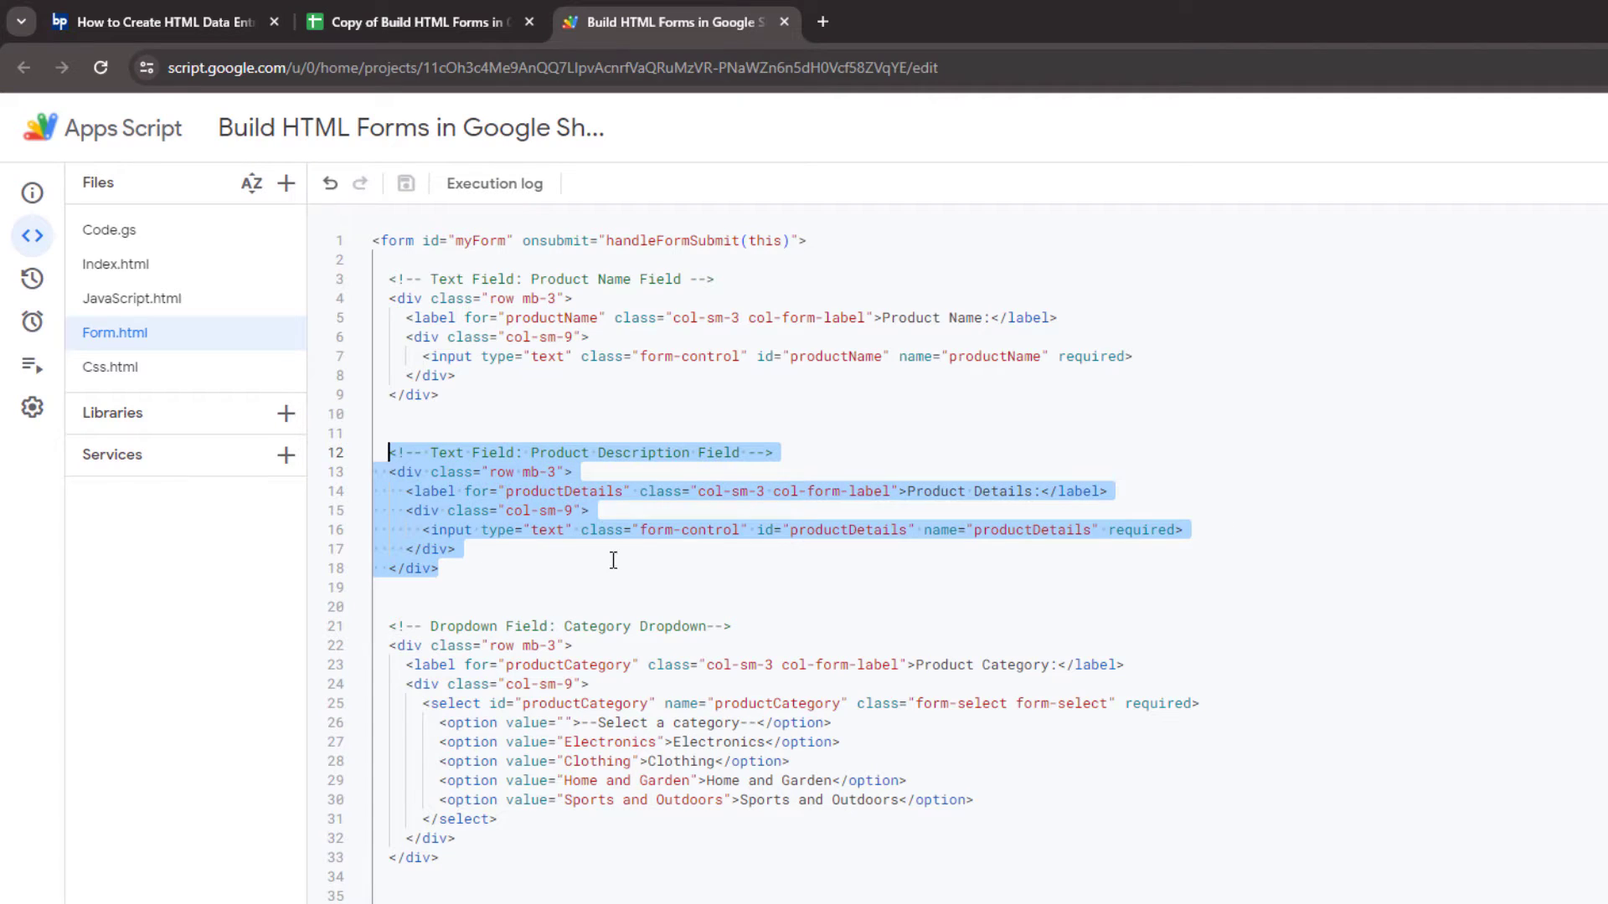
Paste a copy of the description block and rename its comment and label to Brand, and its for, id and name to brand
{"action": "left_click", "coordinate": [465, 568]}
{"action": "key", "text": "Return"}
{"action": "key", "text": "Return"}
{"action": "key", "text": "Return"}
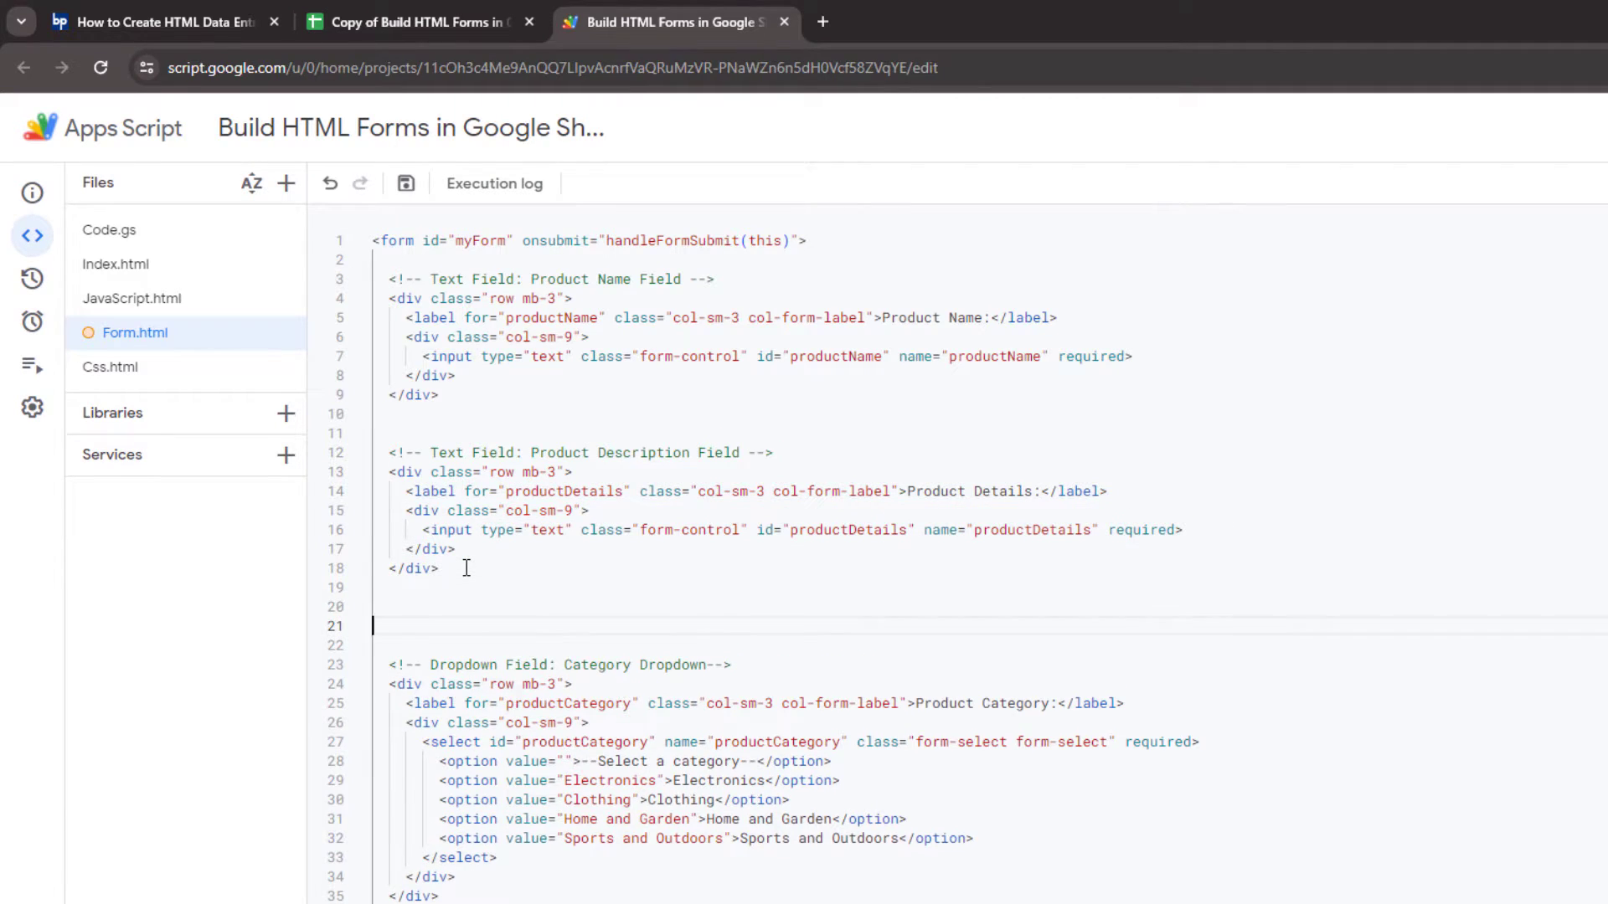
{"action": "type", "text": "<!-- Text Field: Product Description Field -->   <div class=\"row mb-3\">     <label for=\"productDetails\" class=\"col-sm-3 col-form-label\">Product Details:</label>     <div class=\"col-sm-9\">       <input type=\"text\" class=\"form-control\" id=\"productDetails\" name=\"productDetails\" required>     </div>   </div>"}
{"action": "double_click", "coordinate": [644, 607]}
{"action": "type", "text": "Brand"}
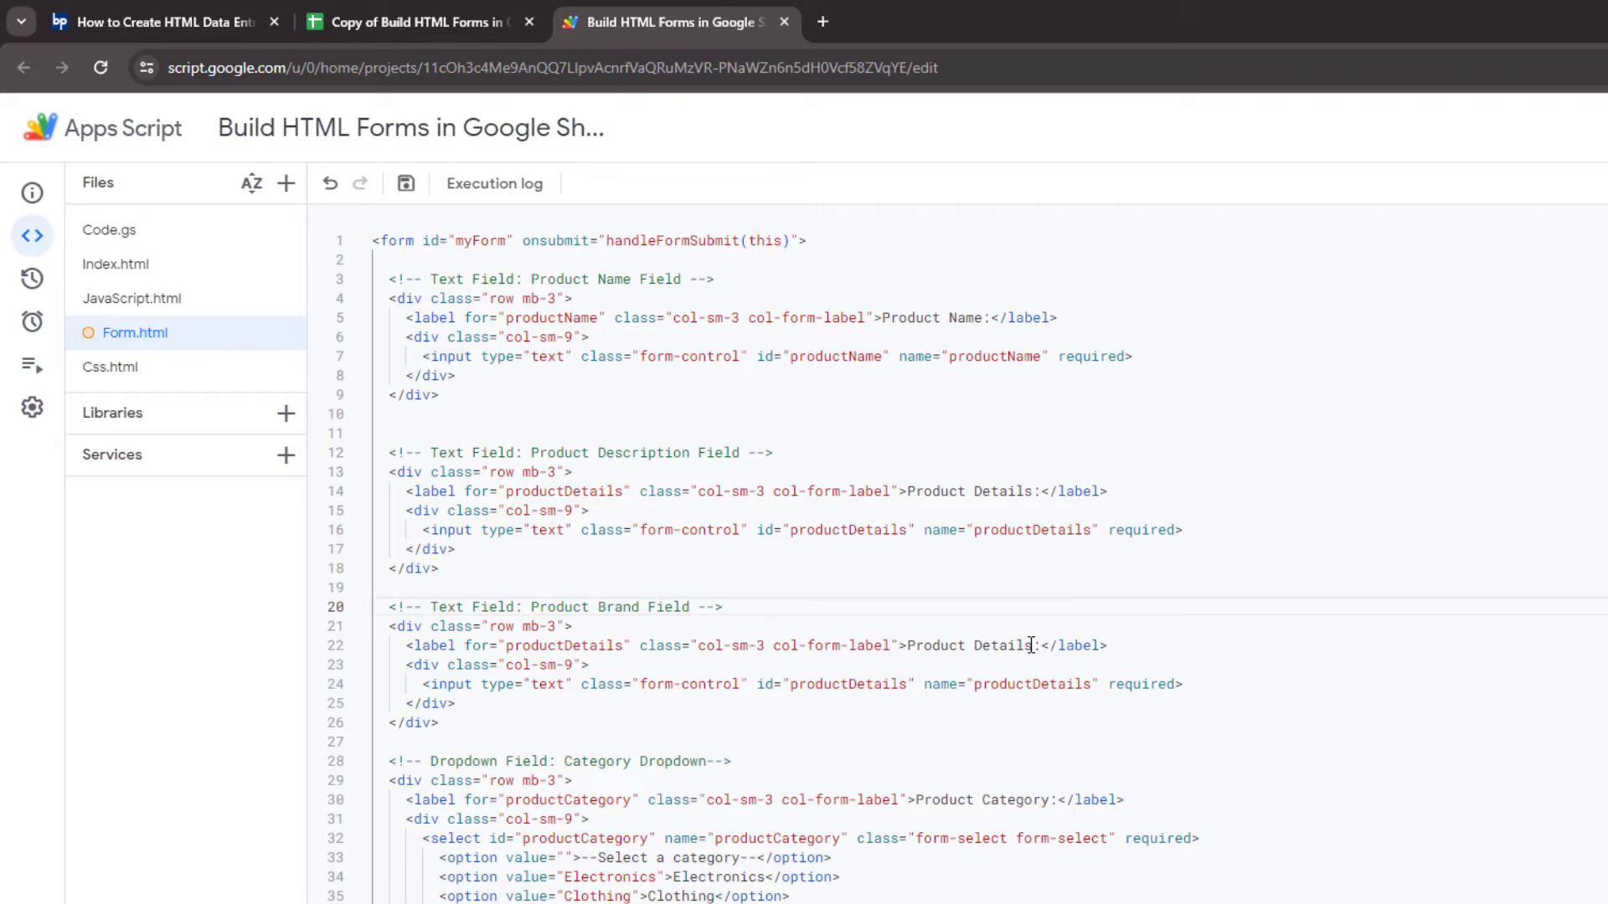
{"action": "left_click_drag", "start_coordinate": [907, 646], "coordinate": [1033, 645]}
{"action": "type", "text": "Brand"}
{"action": "double_click", "coordinate": [572, 646]}
{"action": "type", "text": "brand"}
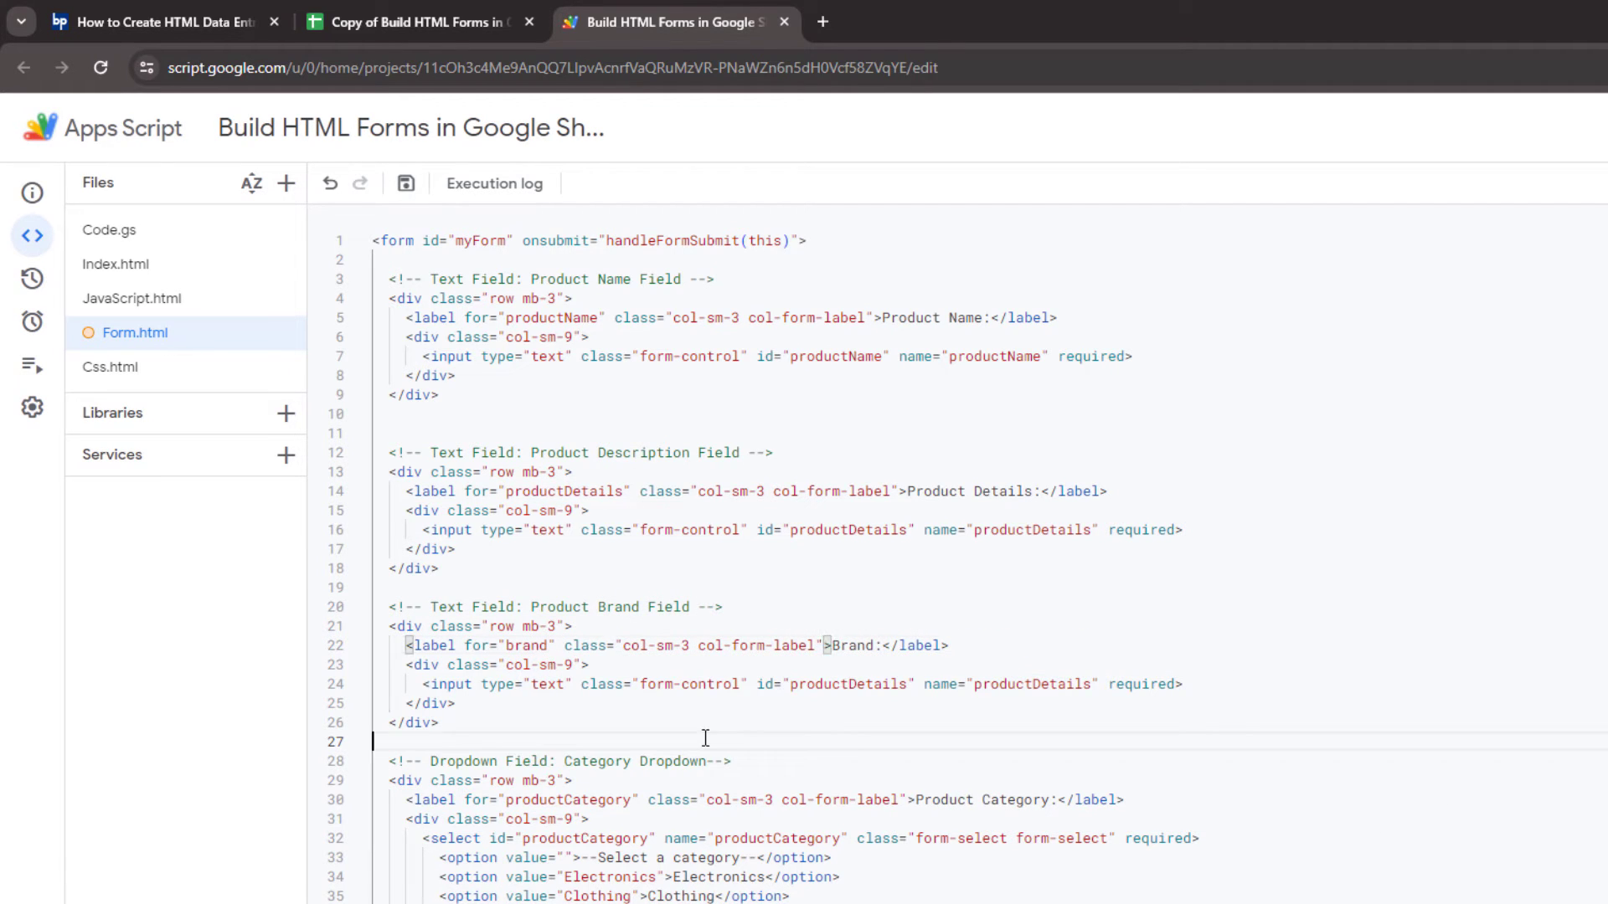
{"action": "double_click", "coordinate": [848, 685]}
{"action": "type", "text": "brand"}
{"action": "double_click", "coordinate": [1032, 685]}
{"action": "type", "text": "brand"}
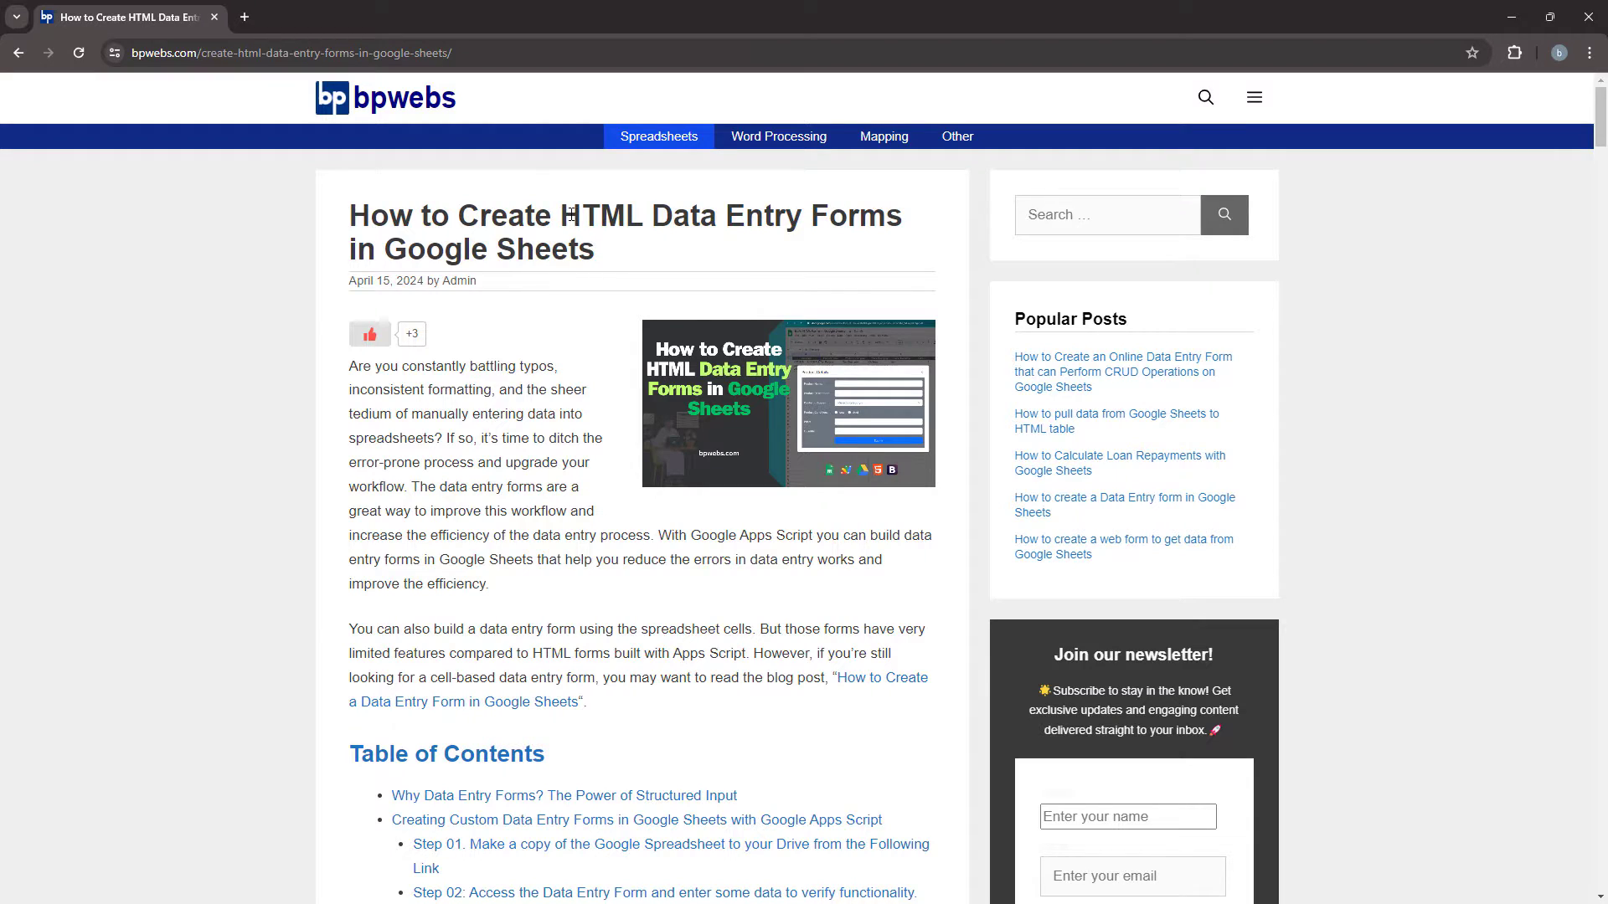
Open the template spreadsheet link in the bpwebs.com article and make a copy
{"action": "left_click_drag", "start_coordinate": [565, 215], "coordinate": [601, 250]}
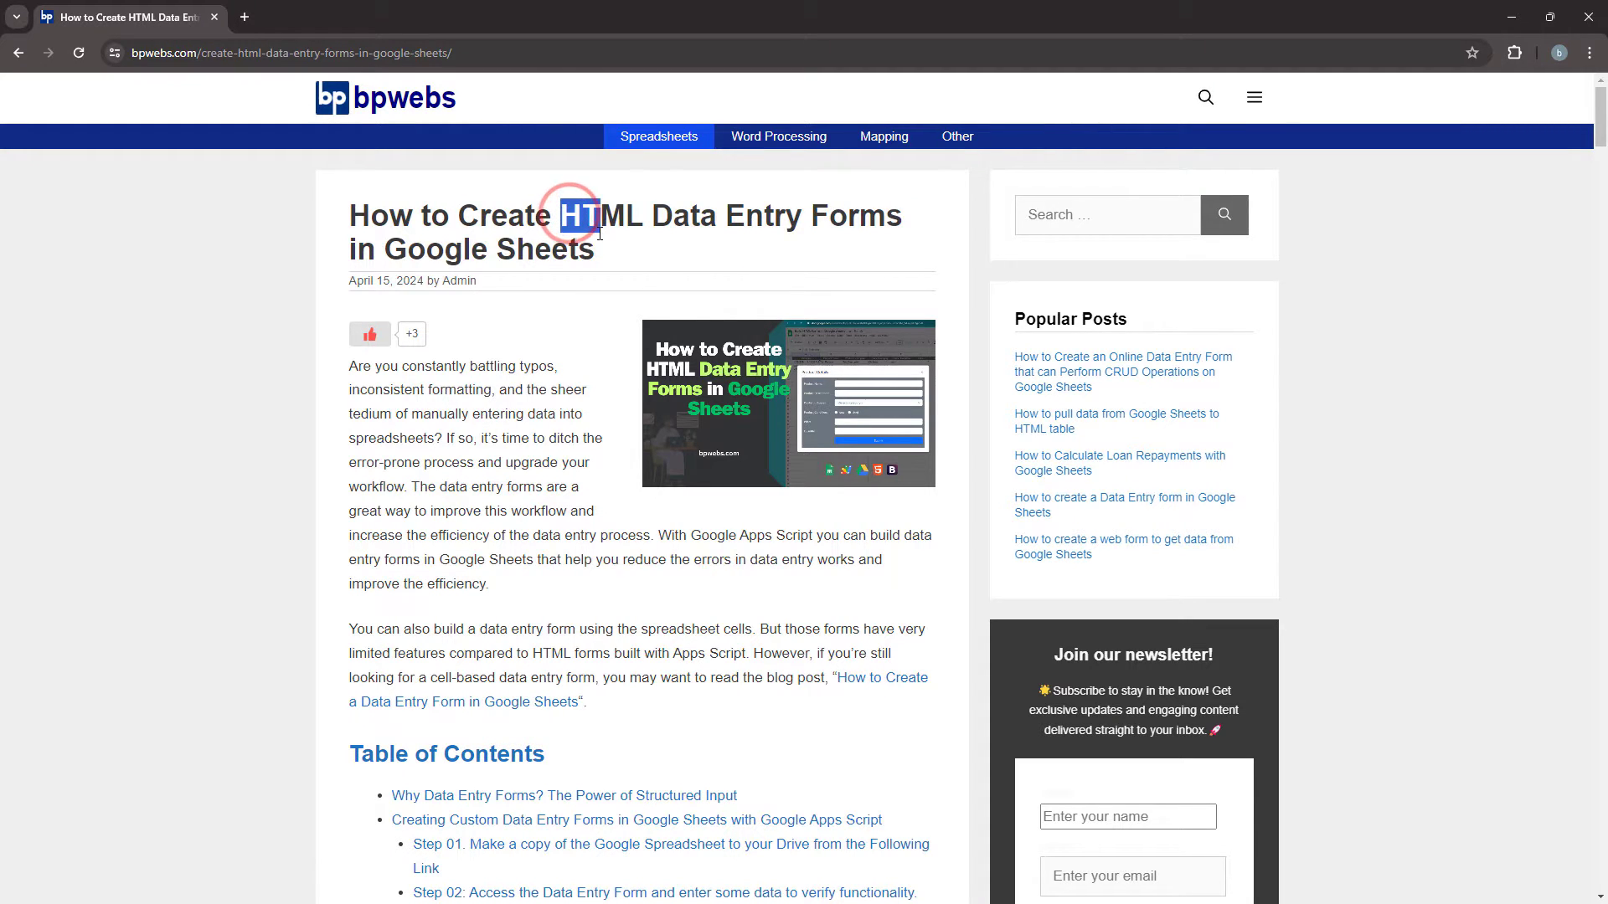
{"action": "left_click", "coordinate": [587, 436]}
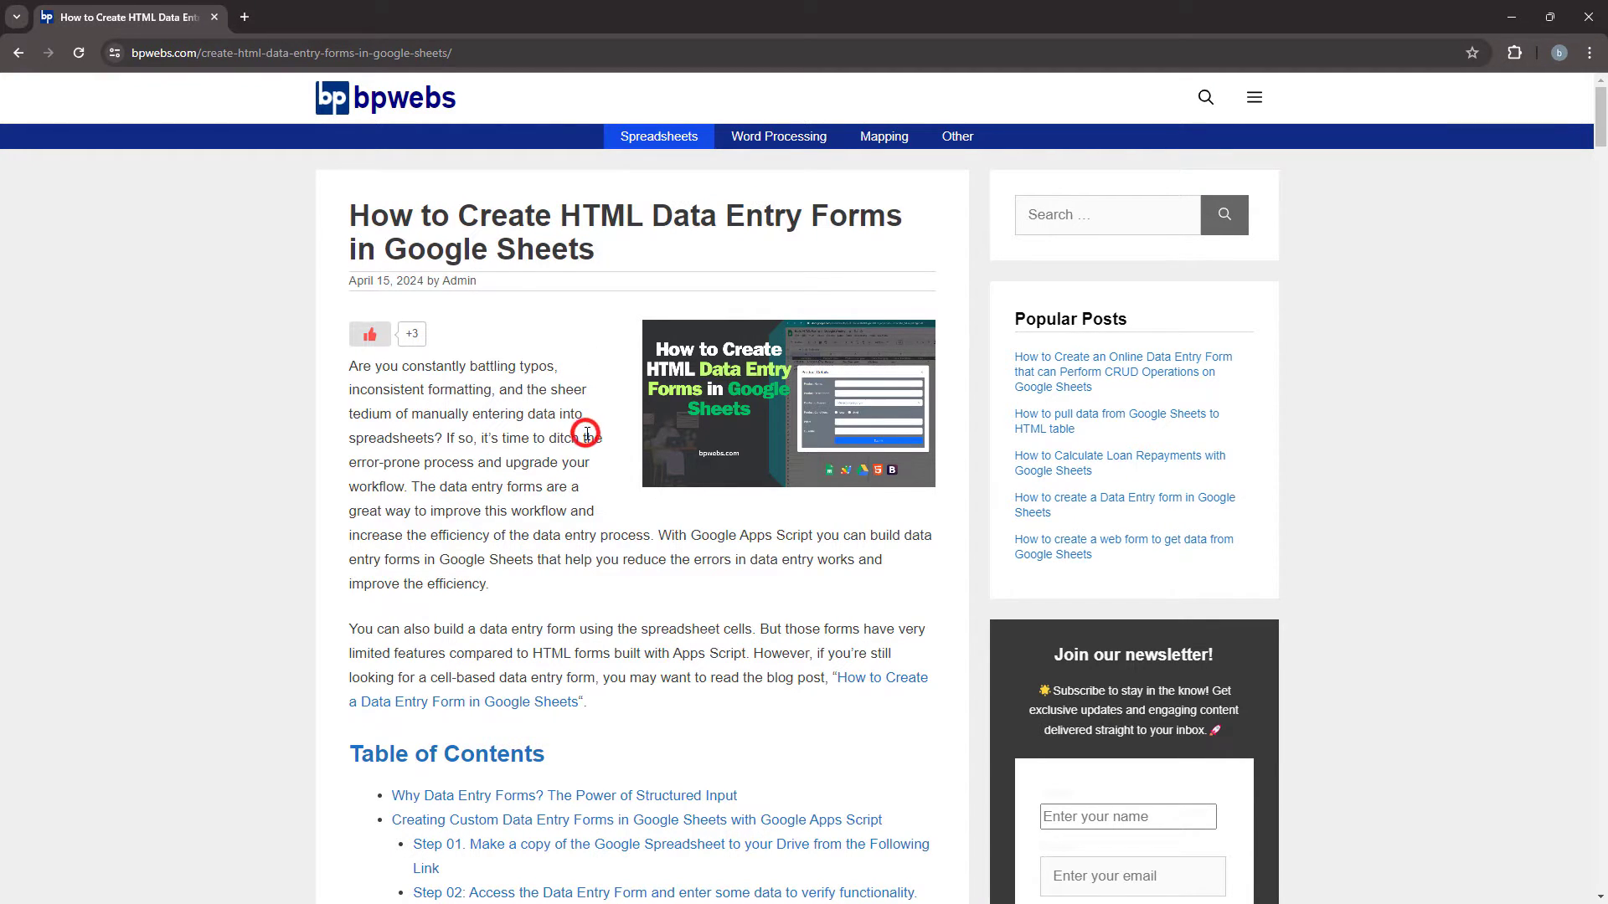
{"action": "scroll", "coordinate": [587, 435], "scroll_direction": "down", "scroll_amount": 1}
{"action": "scroll", "coordinate": [587, 434], "scroll_direction": "down", "scroll_amount": 4}
{"action": "scroll", "coordinate": [587, 434], "scroll_direction": "down", "scroll_amount": 4}
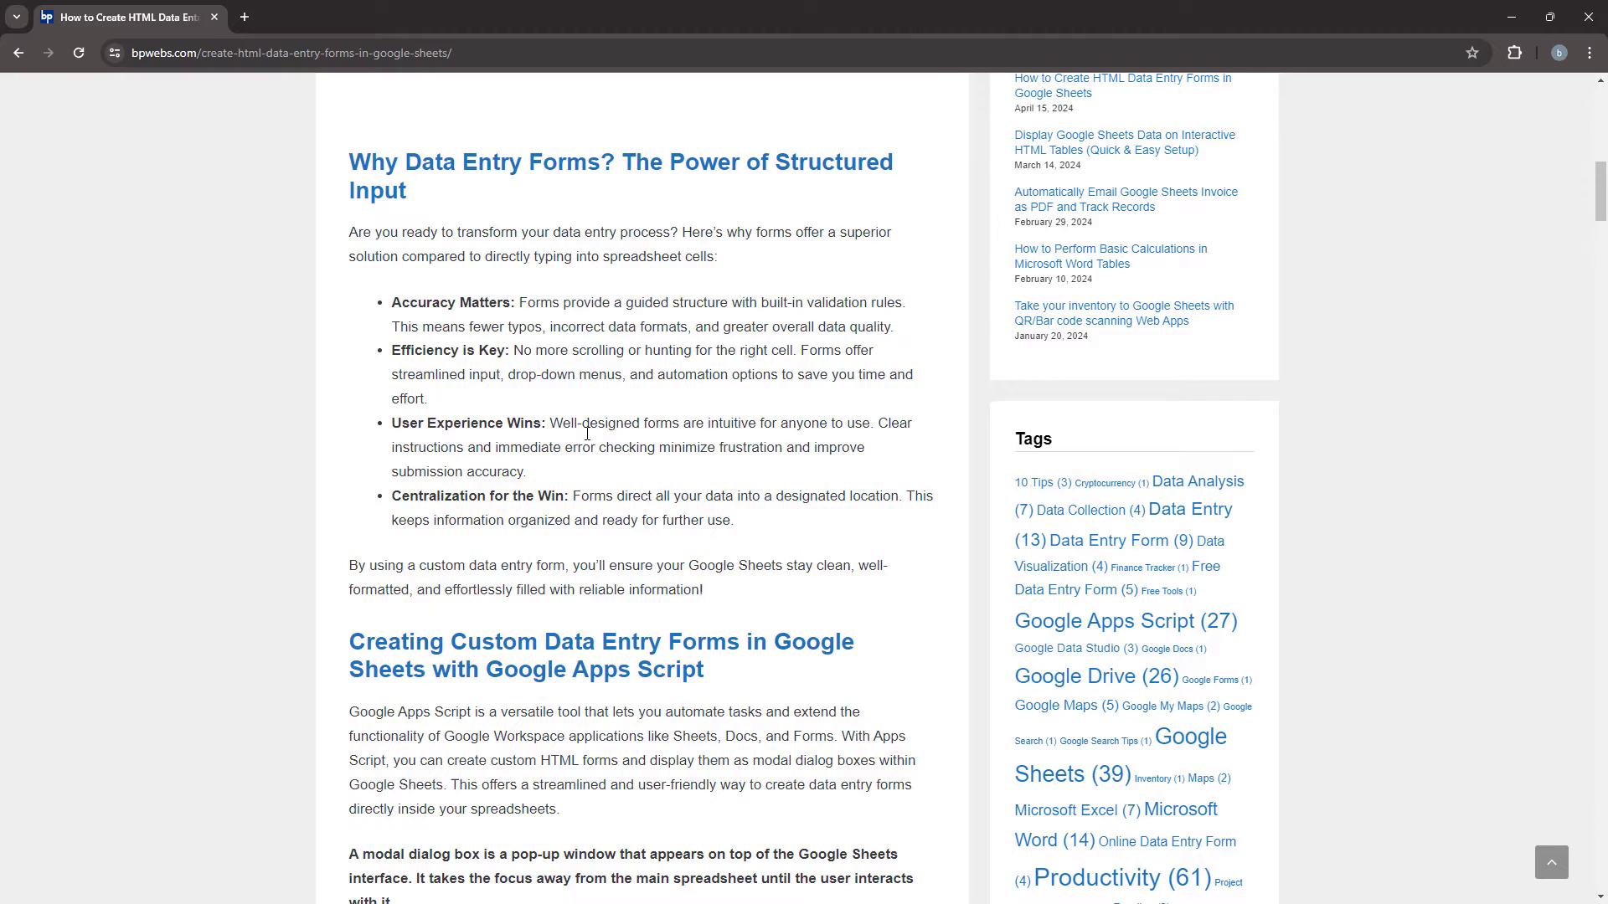
{"action": "scroll", "coordinate": [590, 437], "scroll_direction": "down", "scroll_amount": 4}
{"action": "scroll", "coordinate": [615, 428], "scroll_direction": "down", "scroll_amount": 2}
{"action": "scroll", "coordinate": [654, 376], "scroll_direction": "down", "scroll_amount": 3}
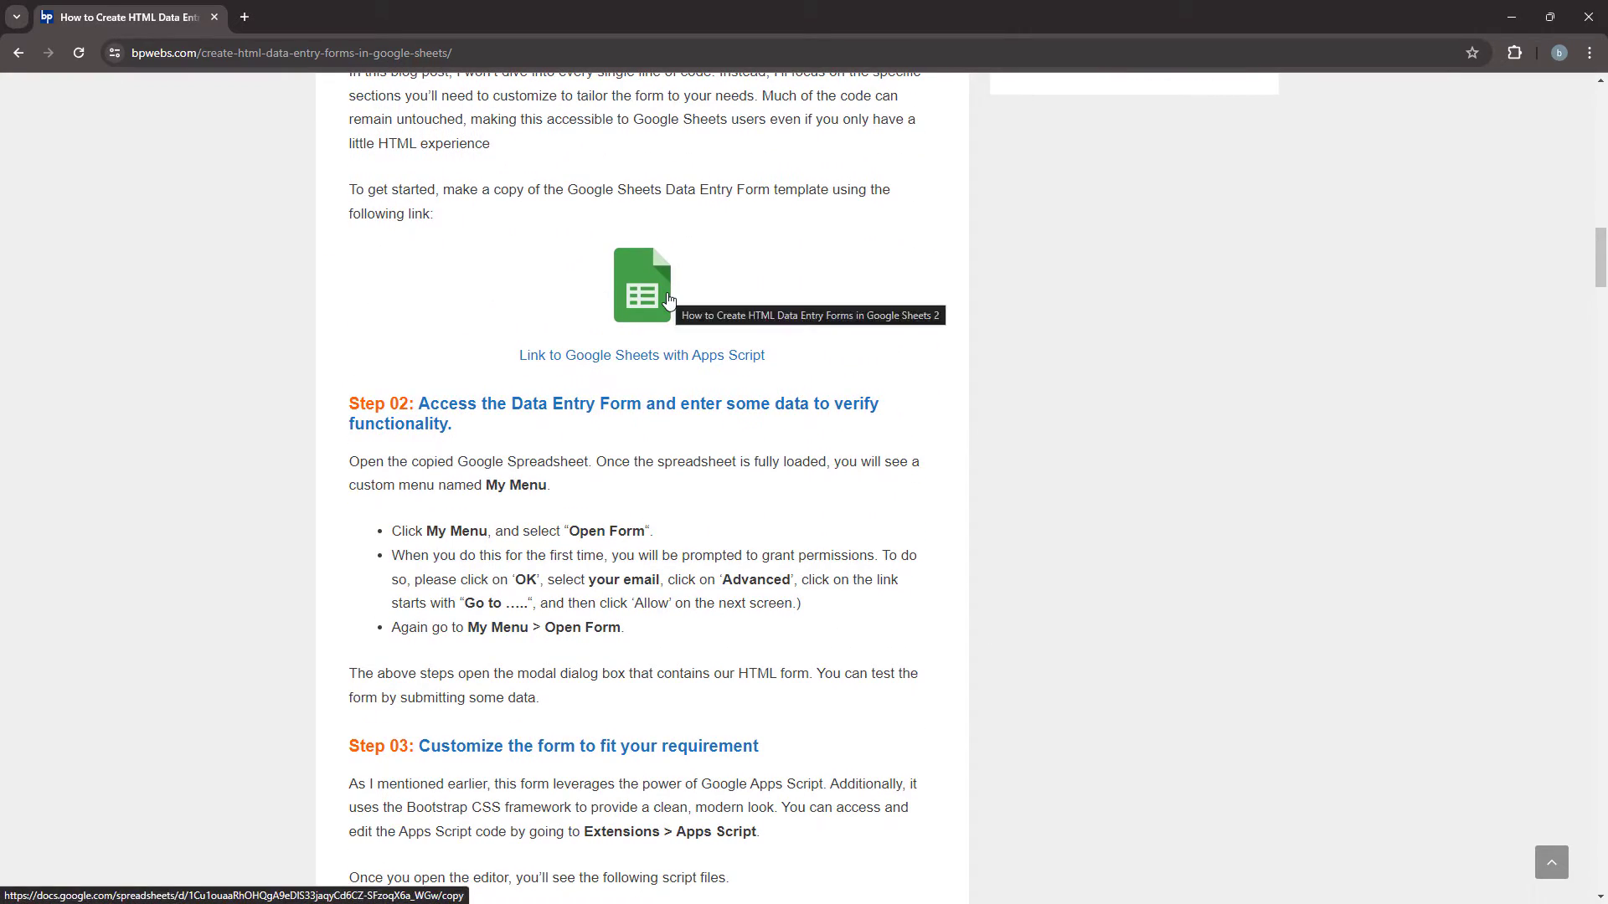
{"action": "left_click", "coordinate": [670, 300]}
{"action": "left_click", "coordinate": [787, 623]}
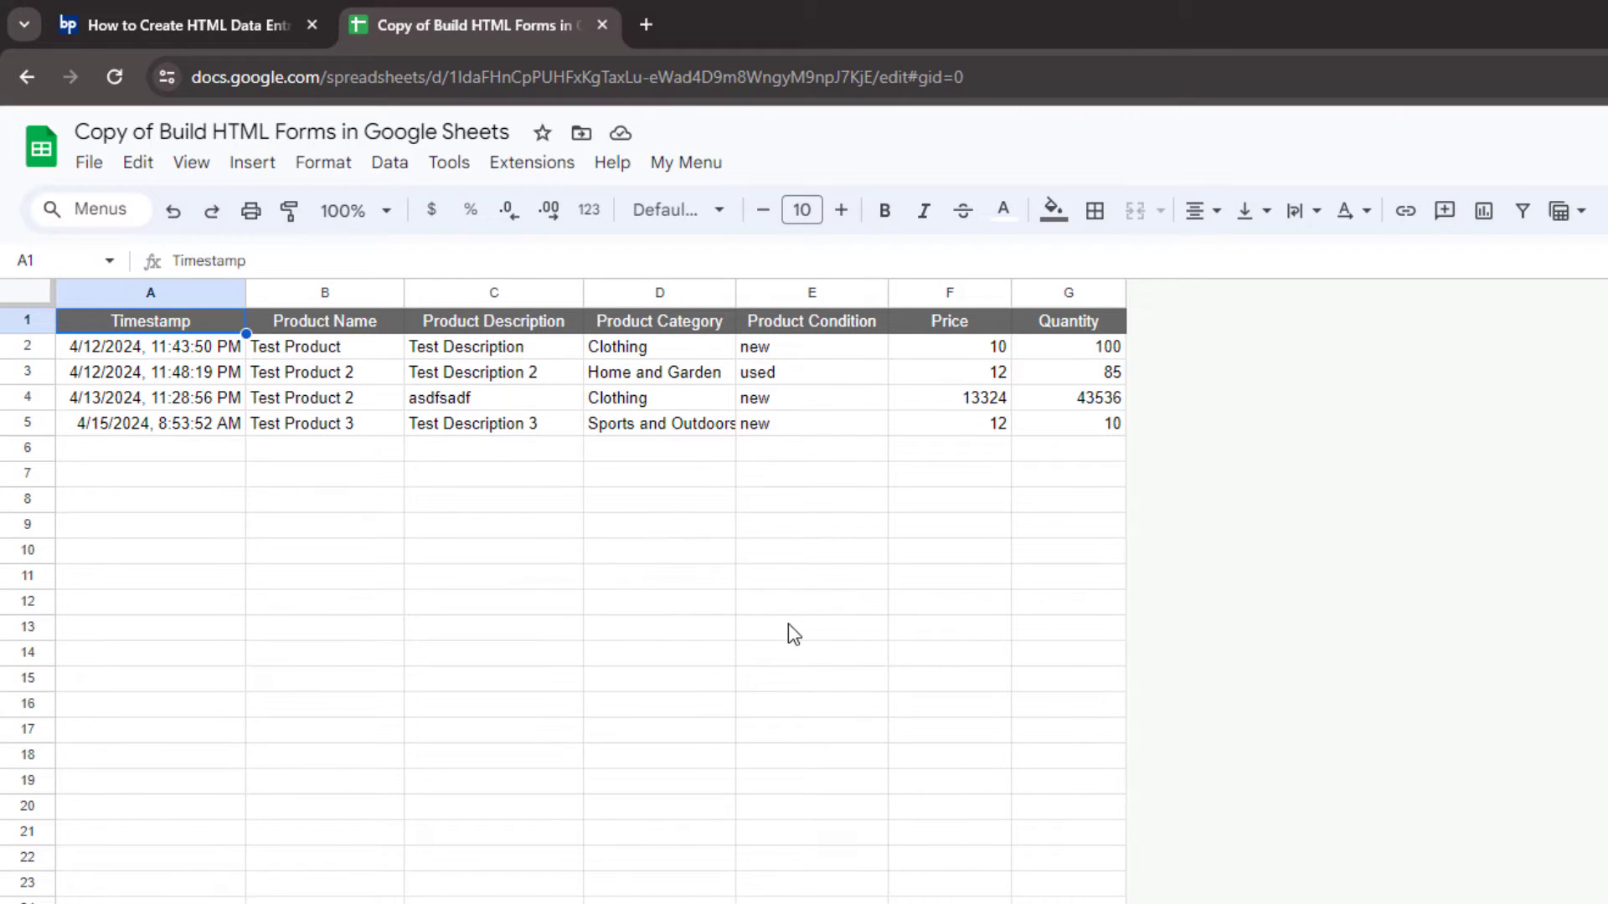
Launch the form from My Menu and accept the Authorization required prompt
{"action": "left_click", "coordinate": [705, 170]}
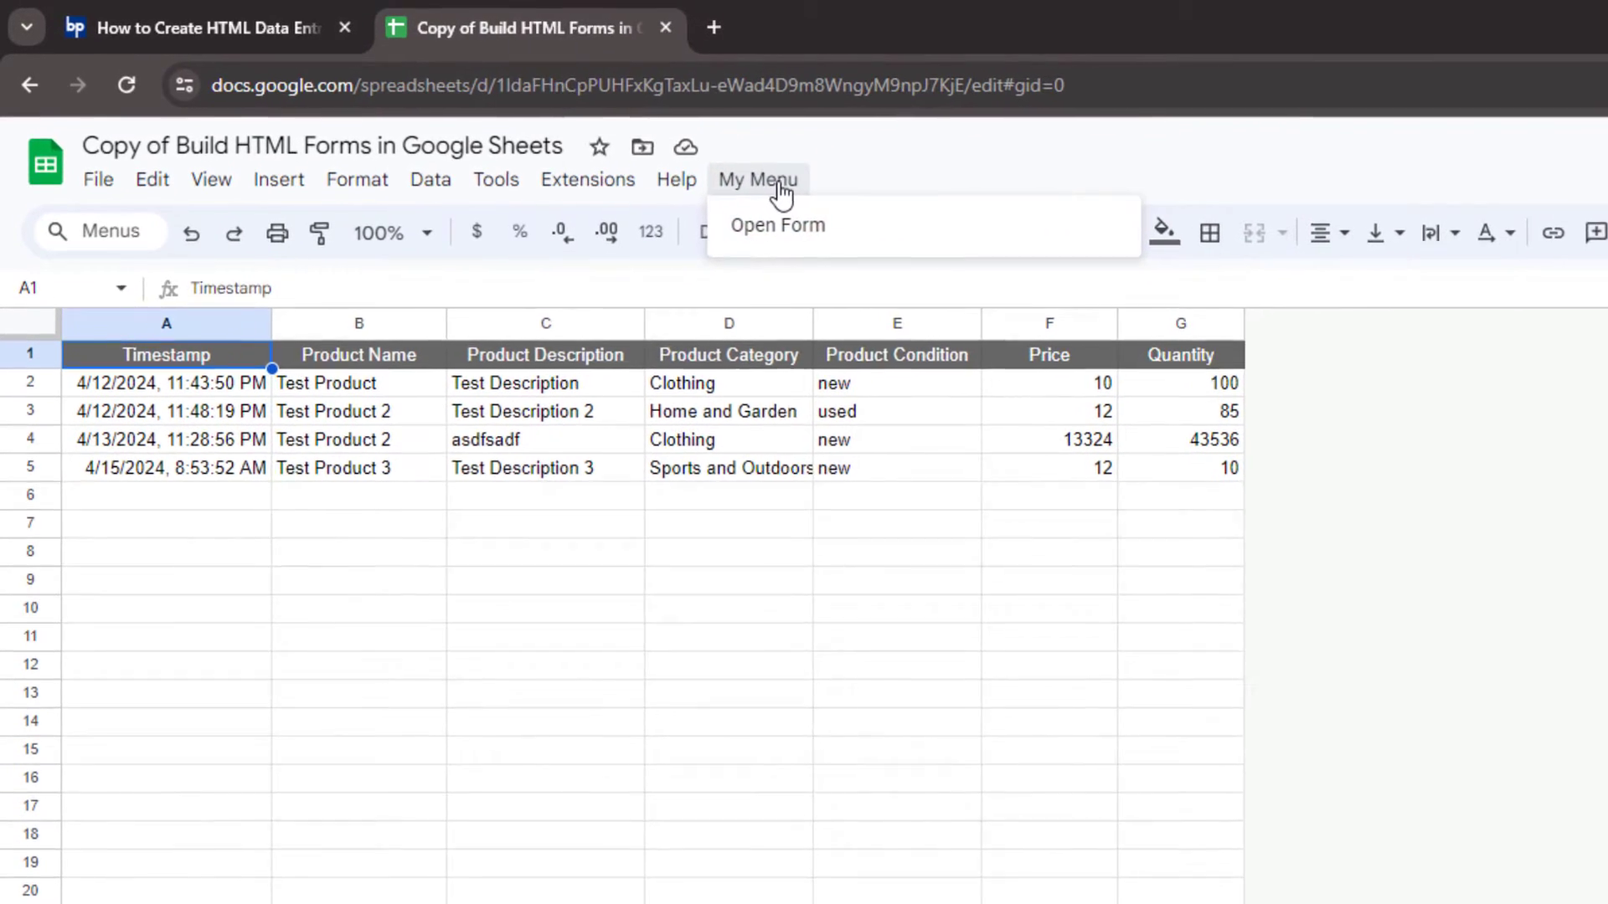
{"action": "left_click", "coordinate": [786, 228]}
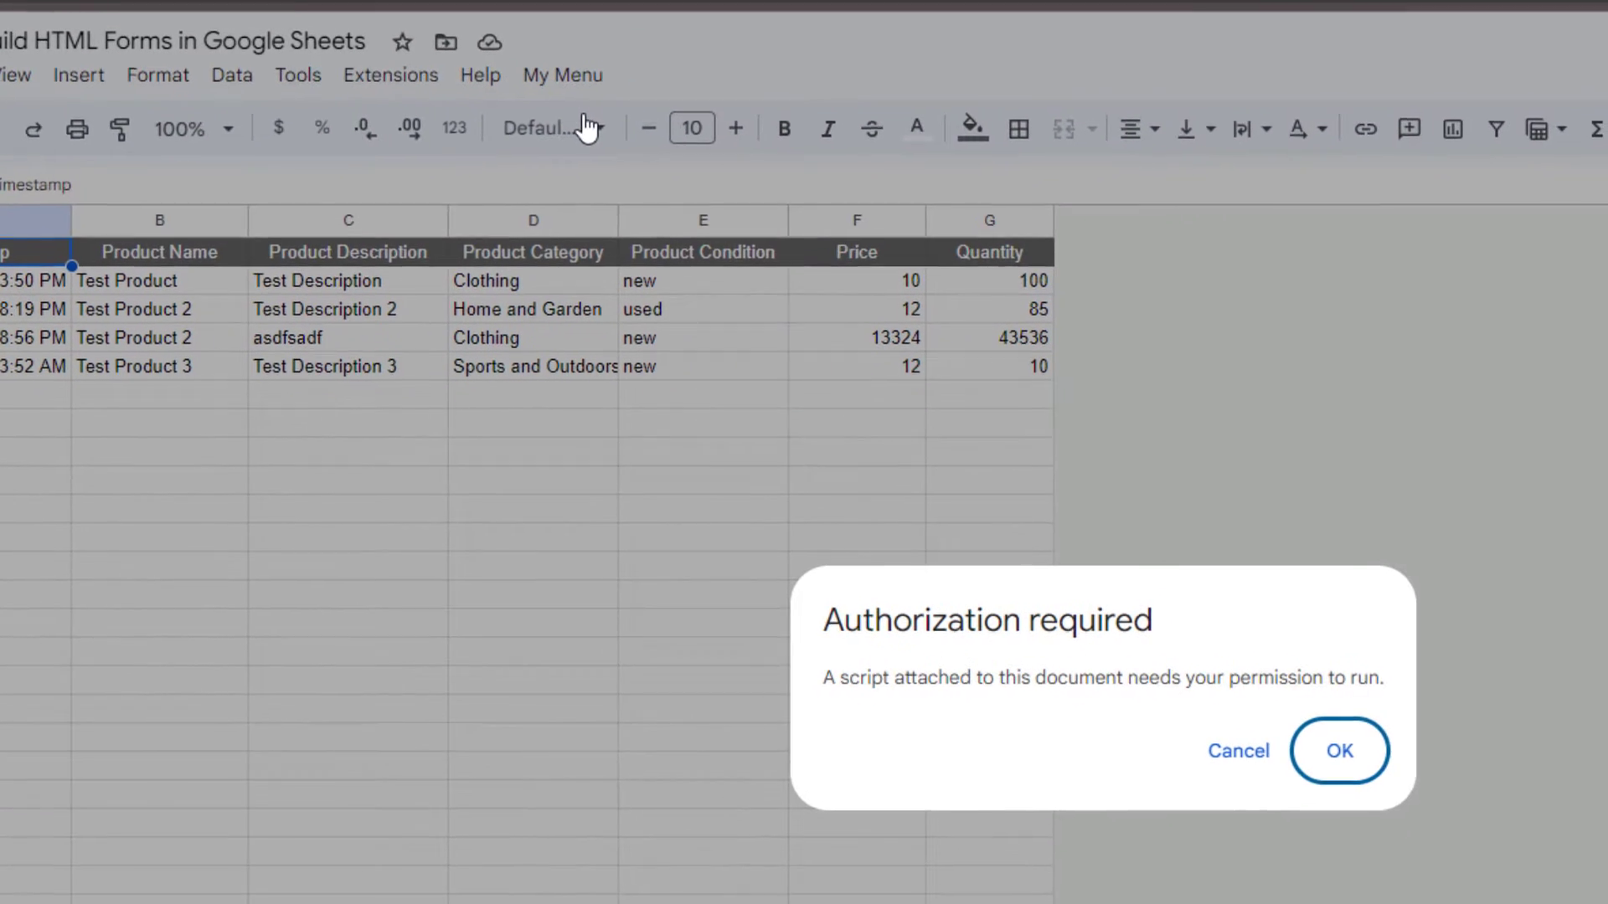
{"action": "left_click", "coordinate": [1013, 612]}
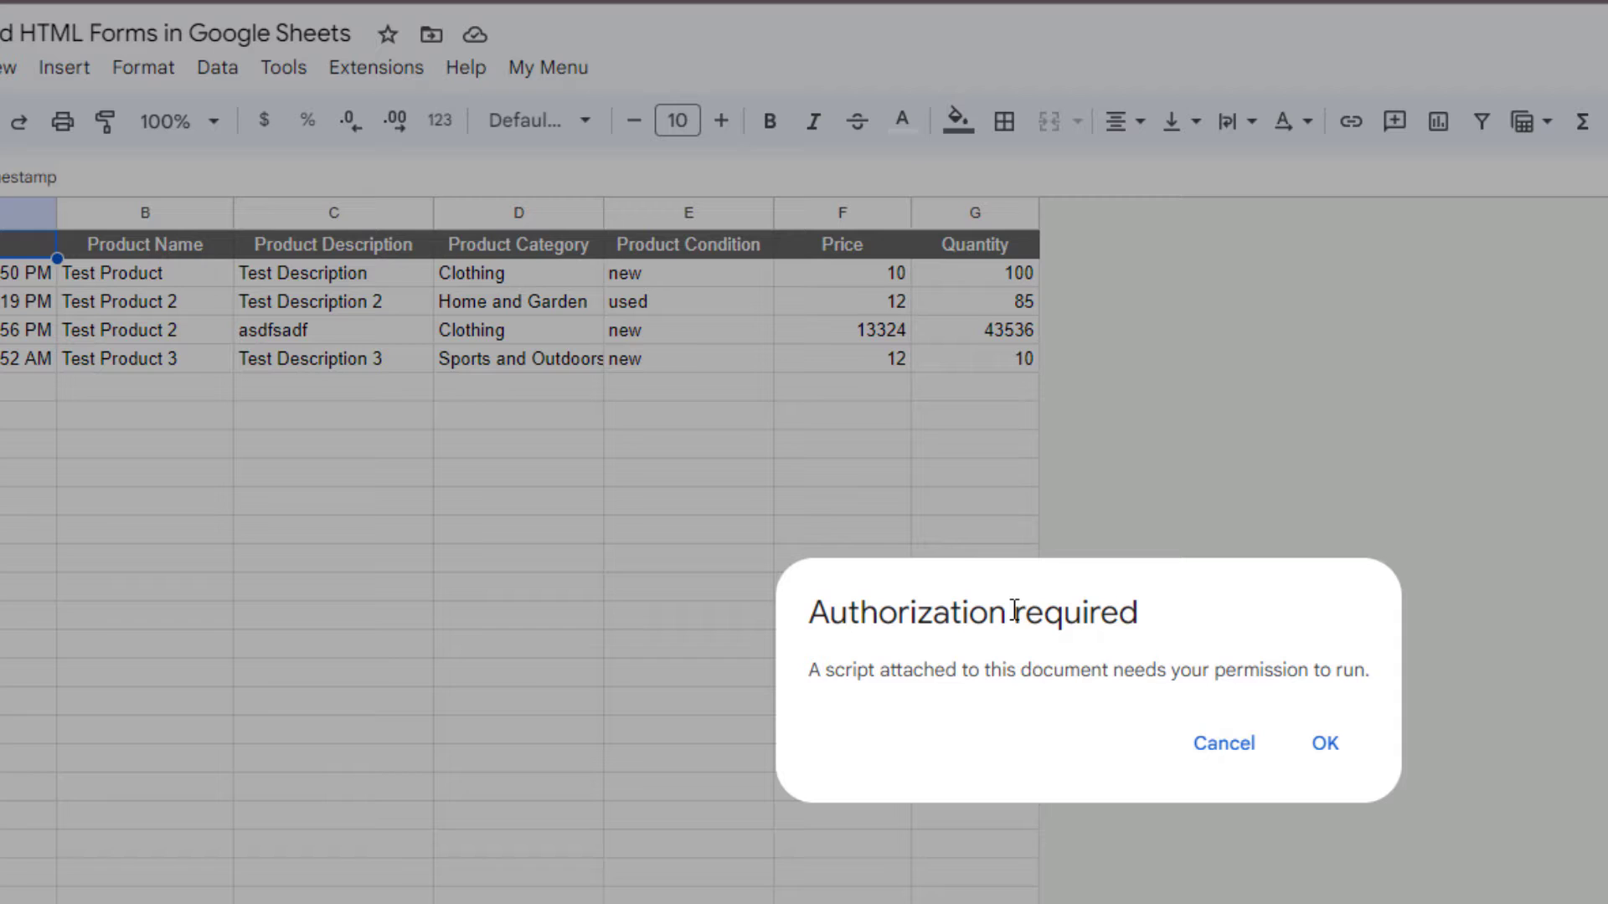
{"action": "left_click", "coordinate": [1321, 744]}
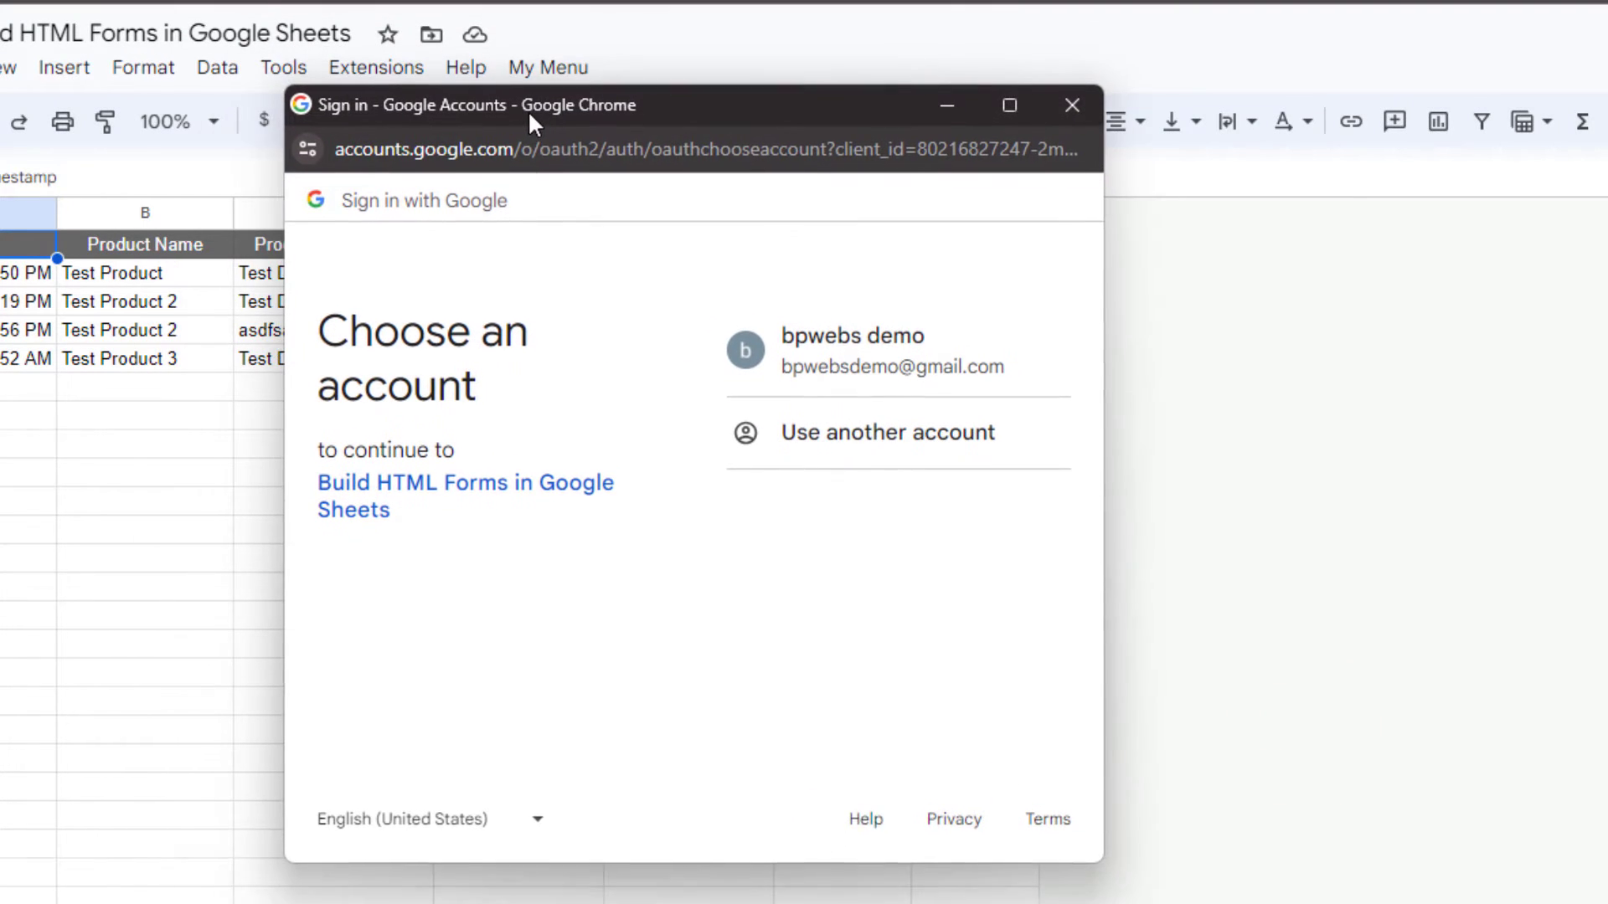
Choose the account, proceed past the unverified-app warning via Advanced, and allow access
{"action": "left_click", "coordinate": [911, 362]}
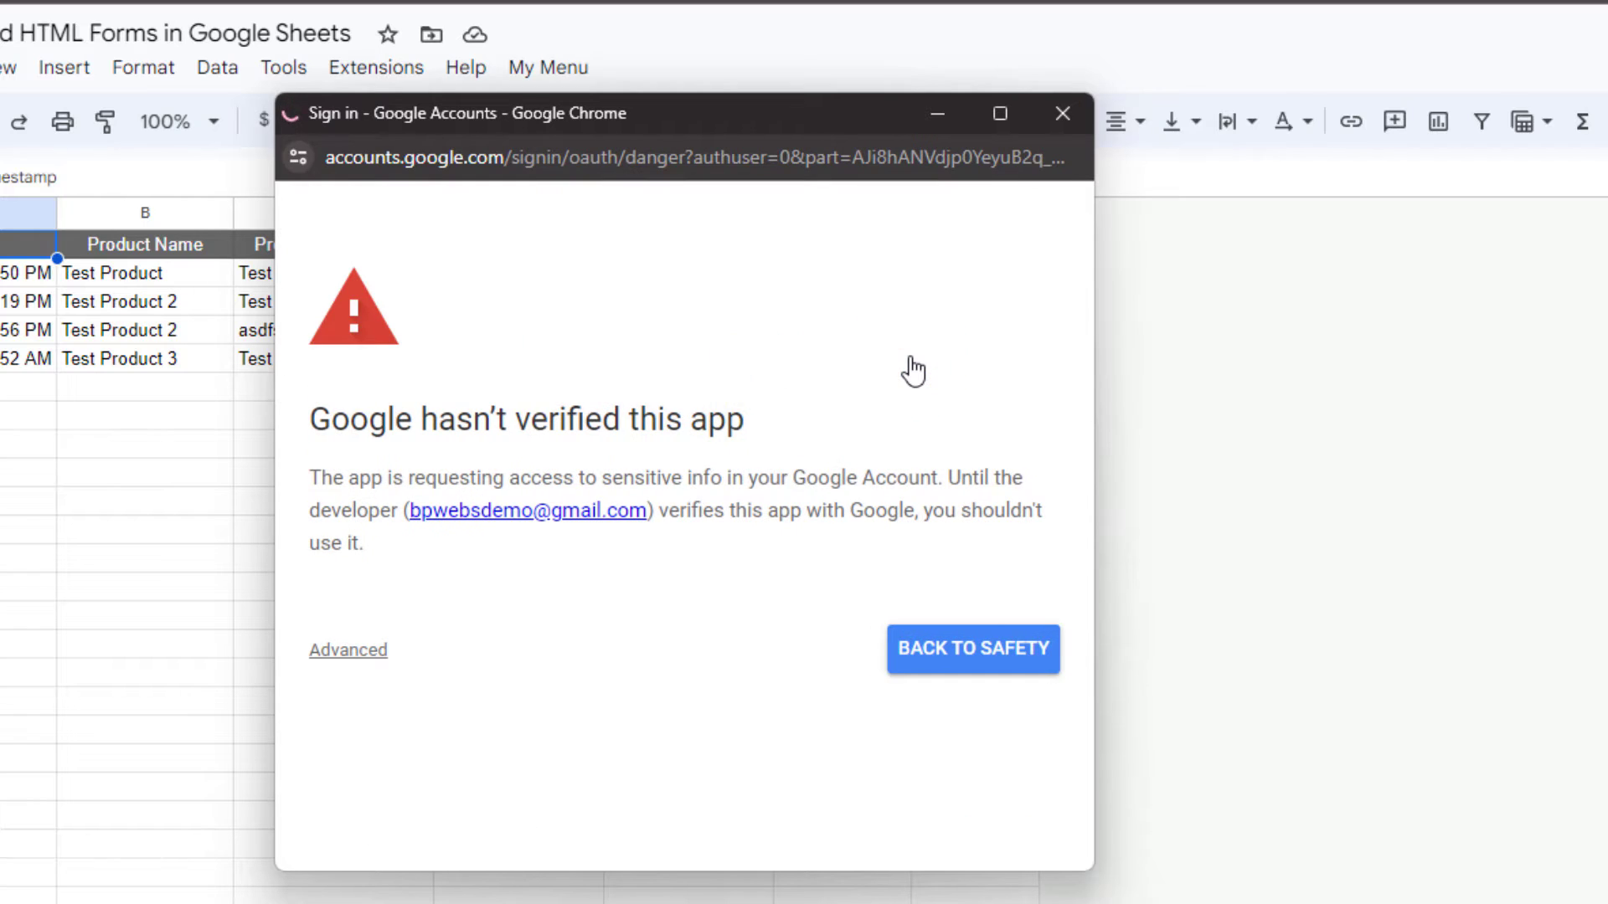
{"action": "left_click", "coordinate": [362, 650]}
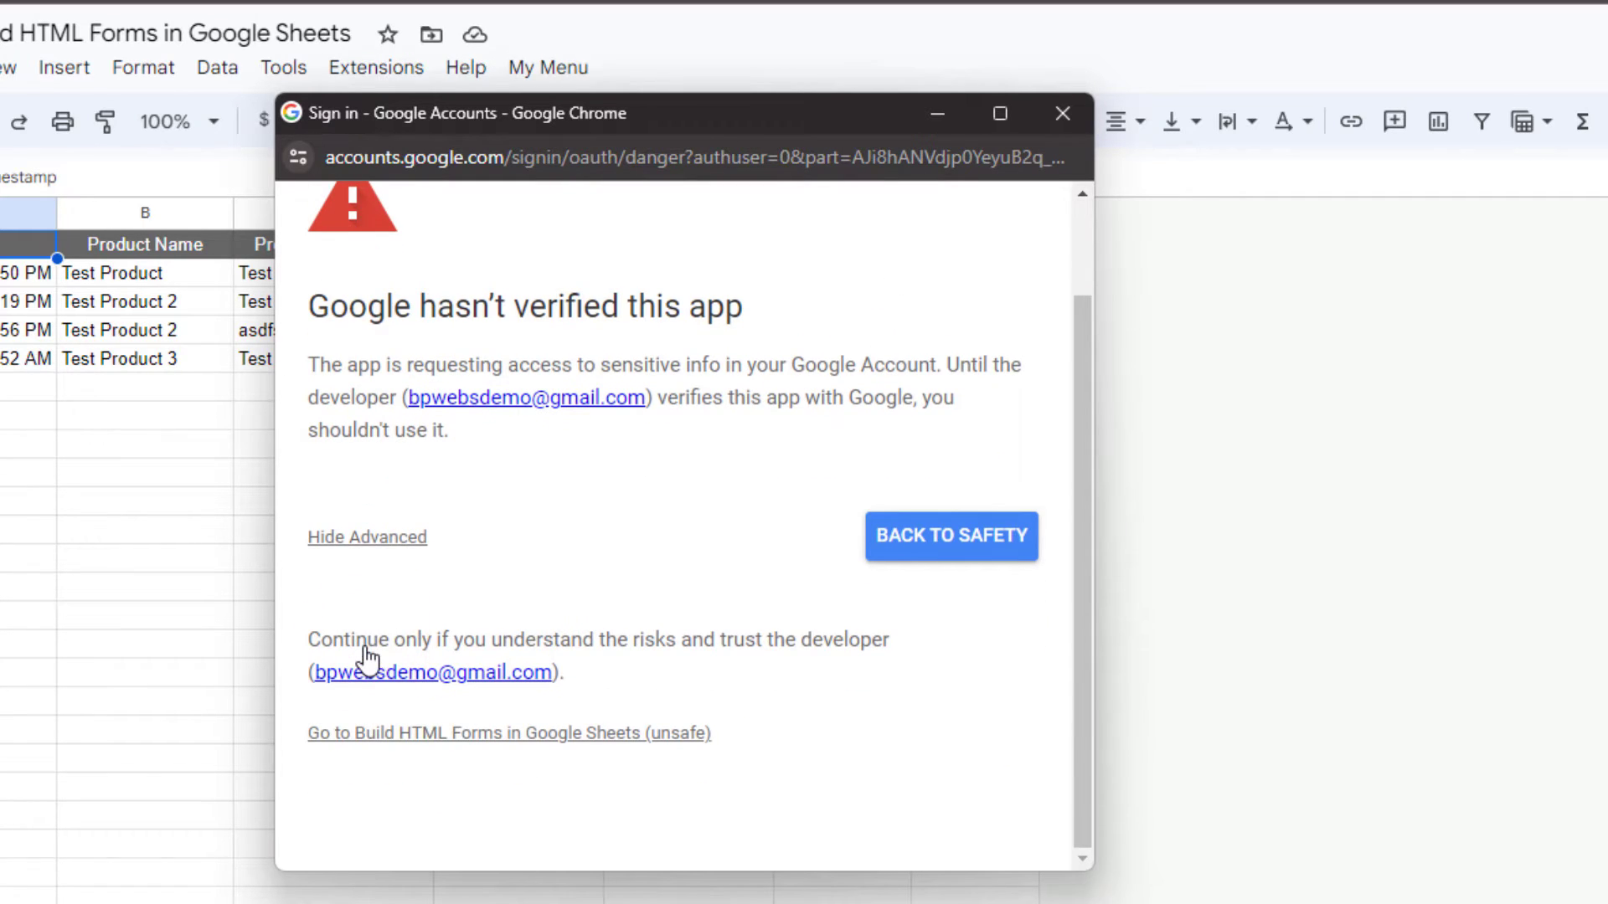
{"action": "left_click", "coordinate": [400, 739]}
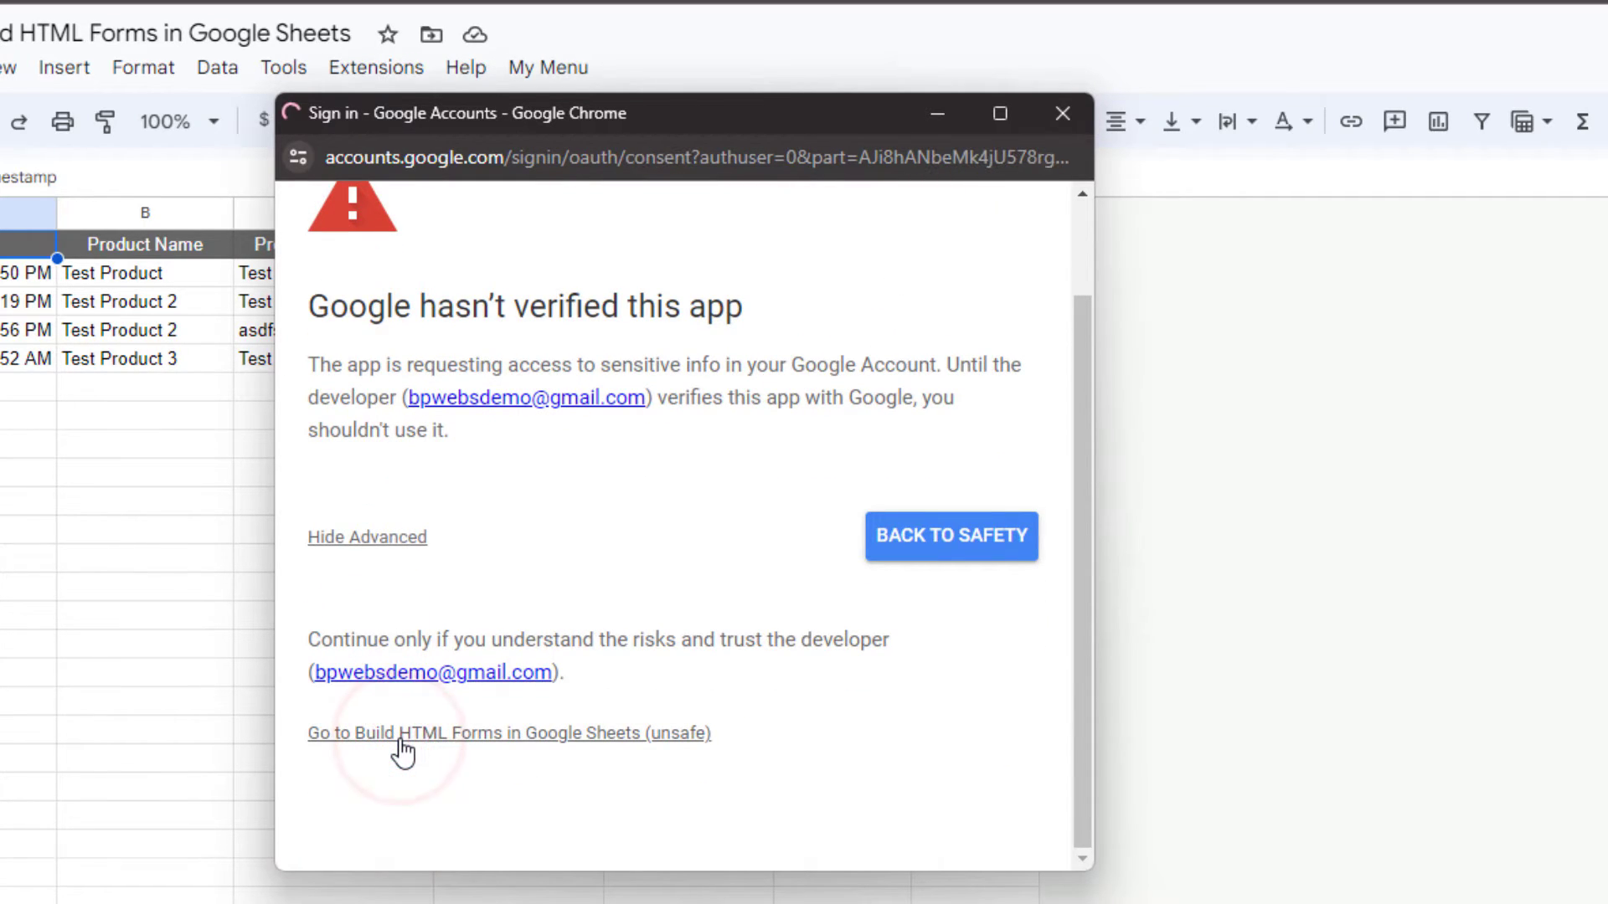
{"action": "scroll", "coordinate": [402, 753], "scroll_direction": "down", "scroll_amount": 5}
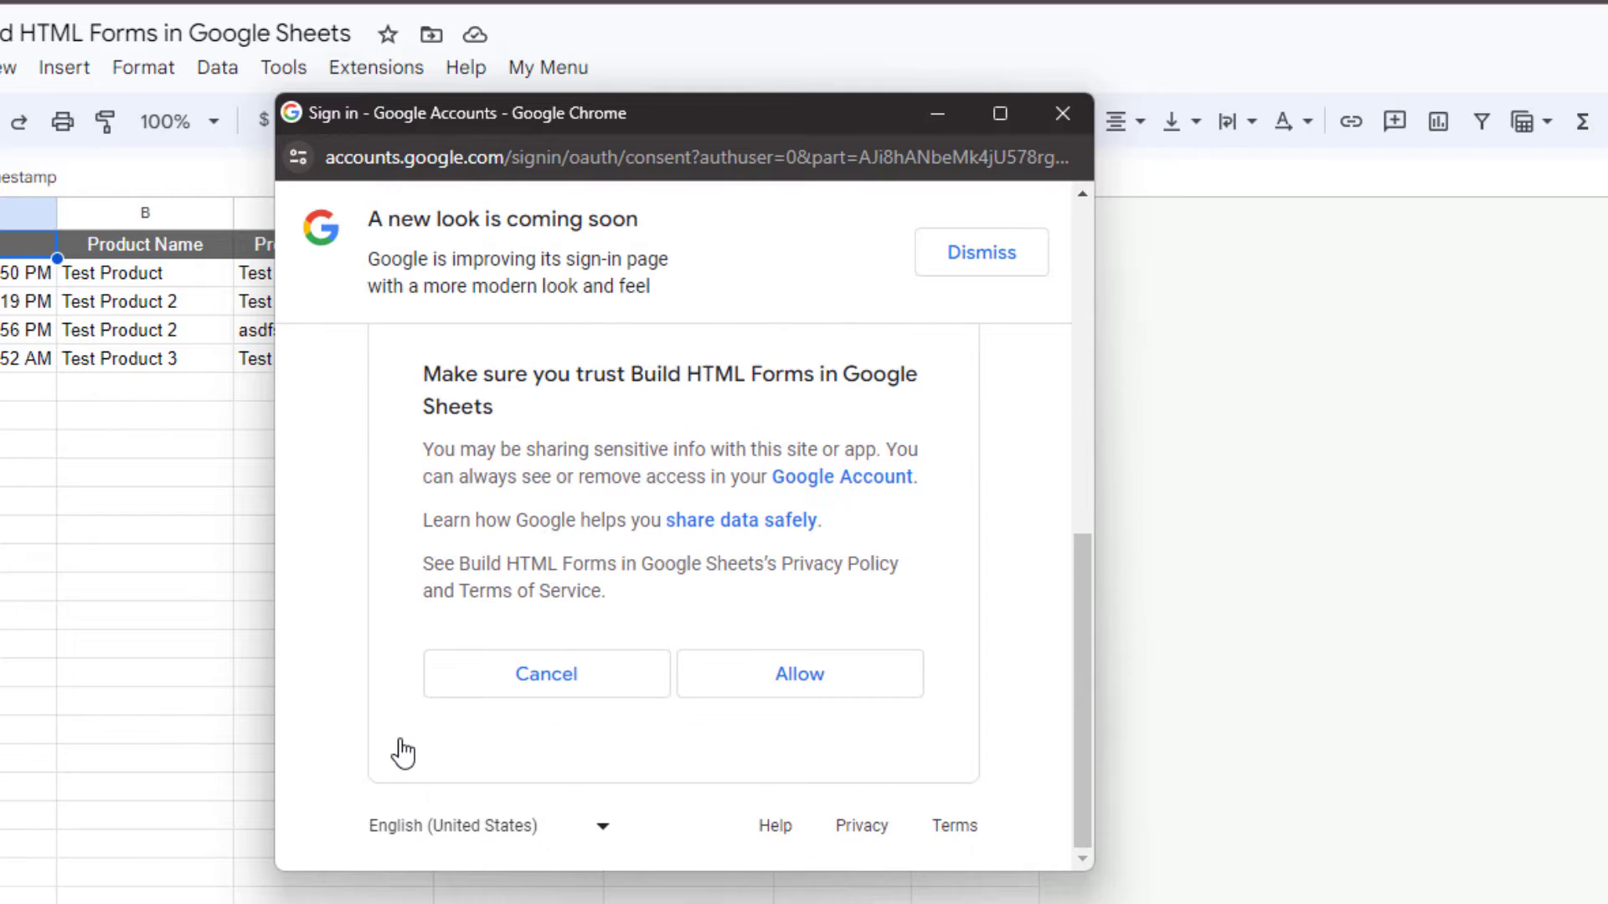
{"action": "left_click", "coordinate": [781, 684]}
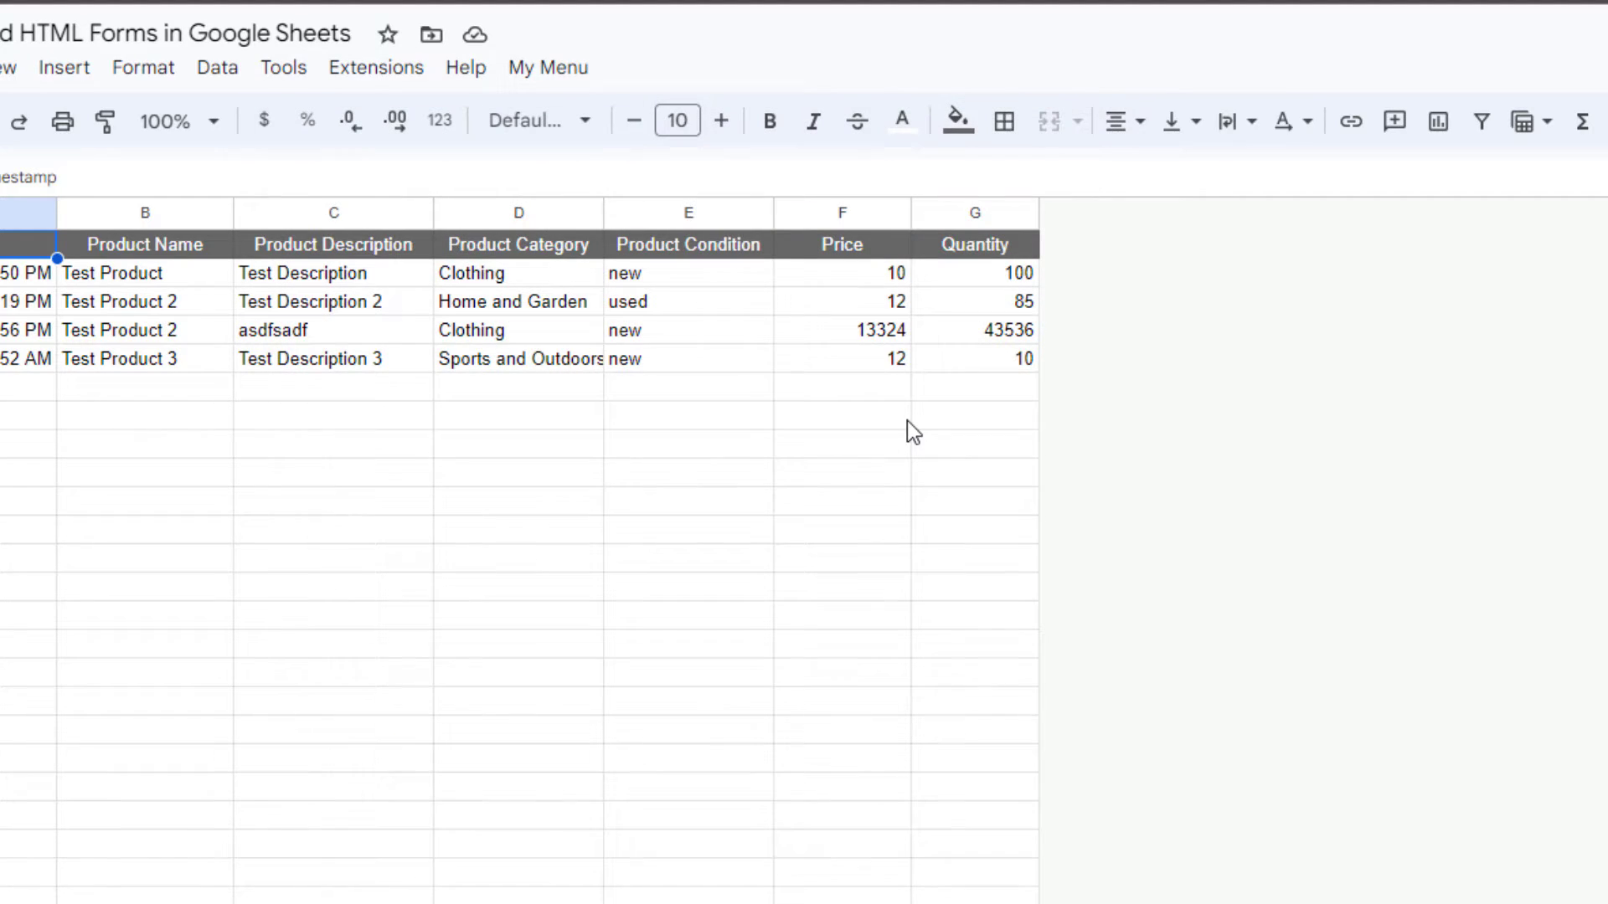
Open the product form from My Menu and enter the Test product name and description
{"action": "left_click", "coordinate": [568, 67]}
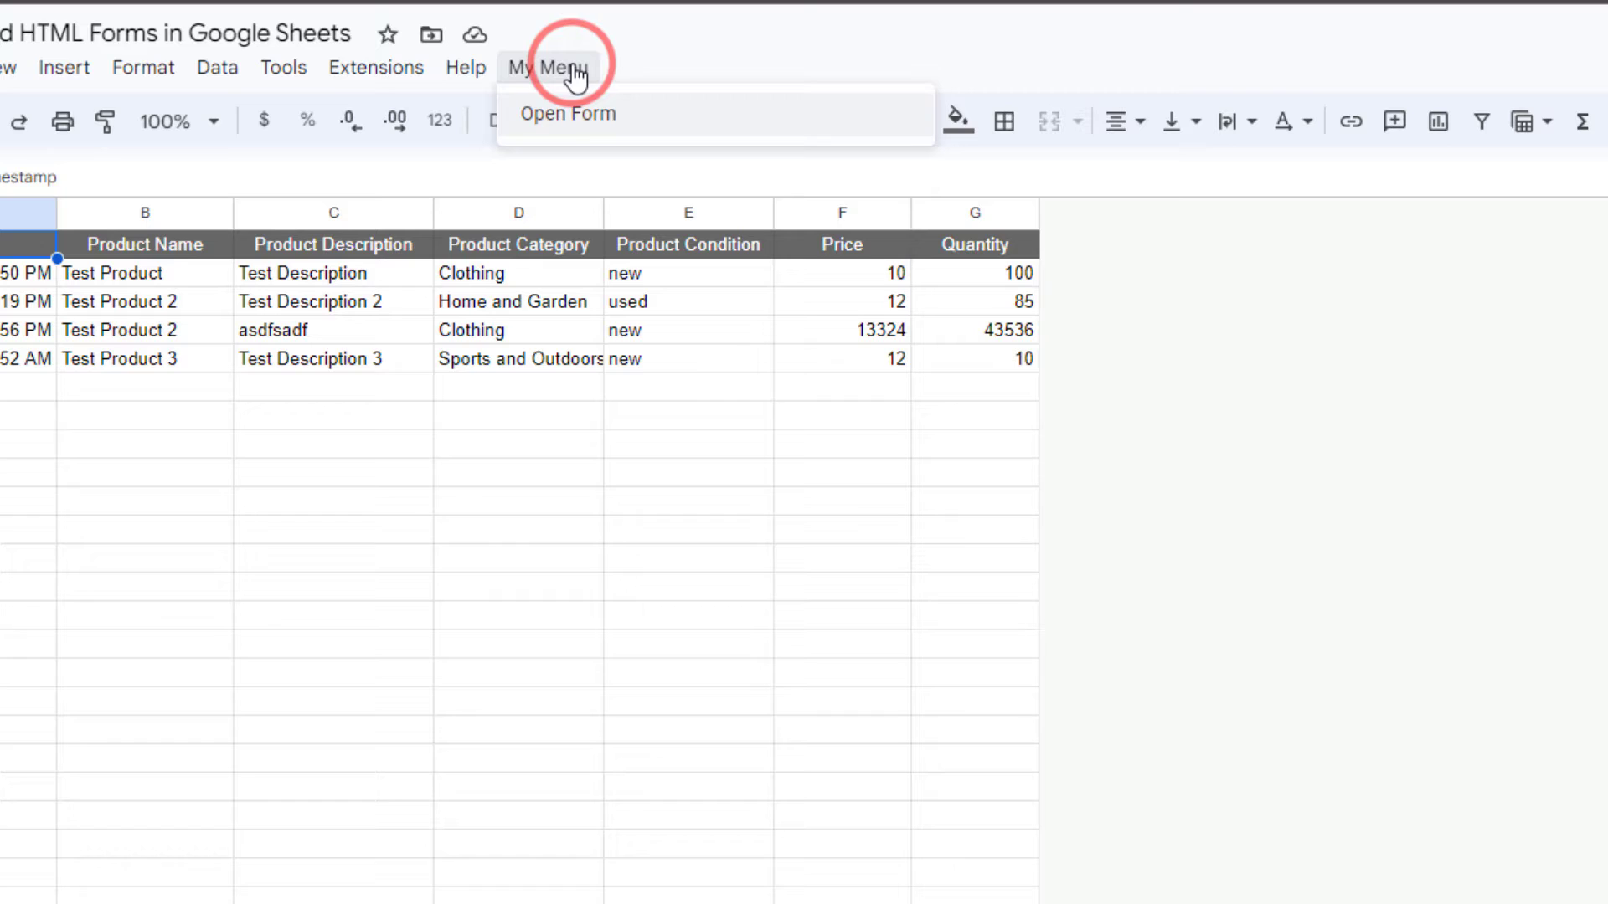
{"action": "left_click", "coordinate": [572, 116]}
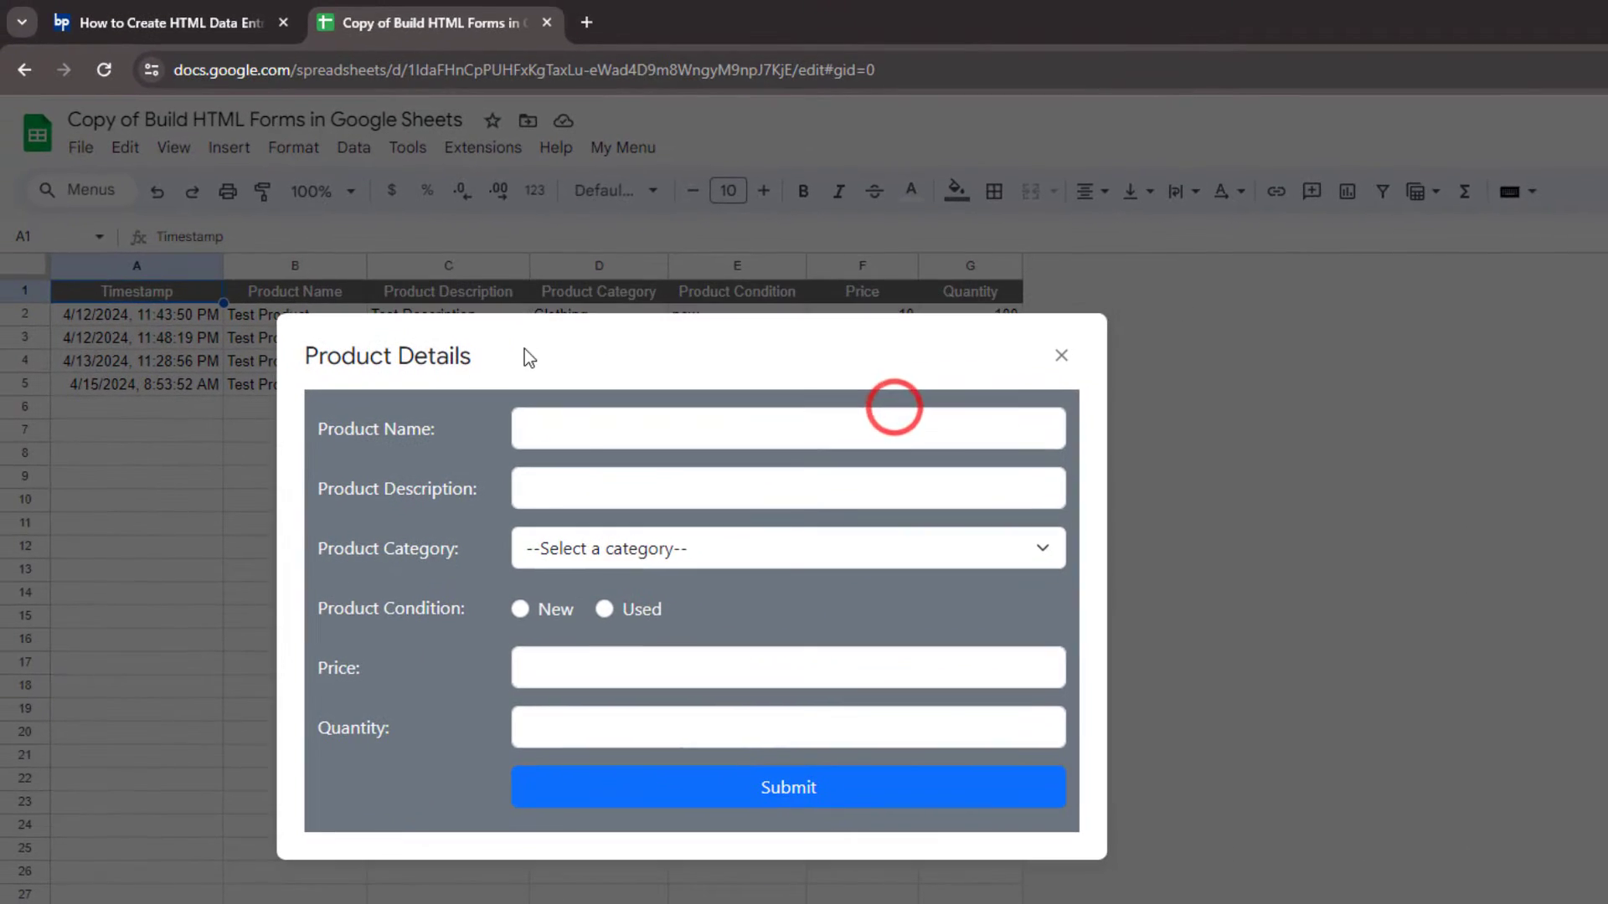
{"action": "left_click", "coordinate": [582, 434]}
{"action": "type", "text": "Test produc"}
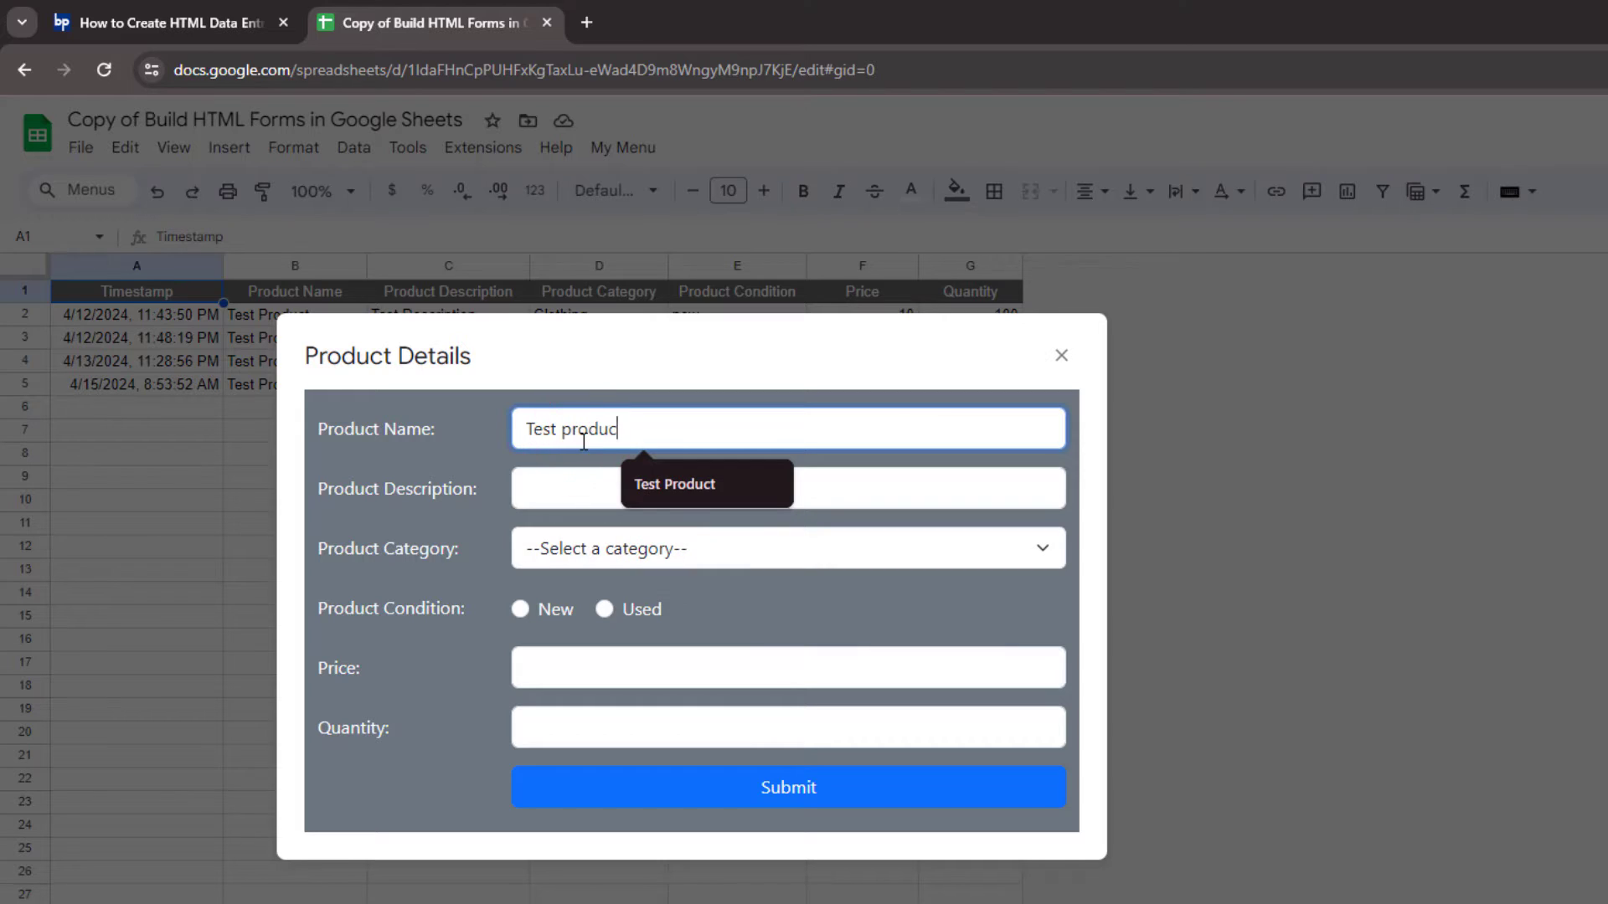
{"action": "type", "text": "t"}
{"action": "key", "text": "Tab"}
{"action": "type", "text": "Test product "}
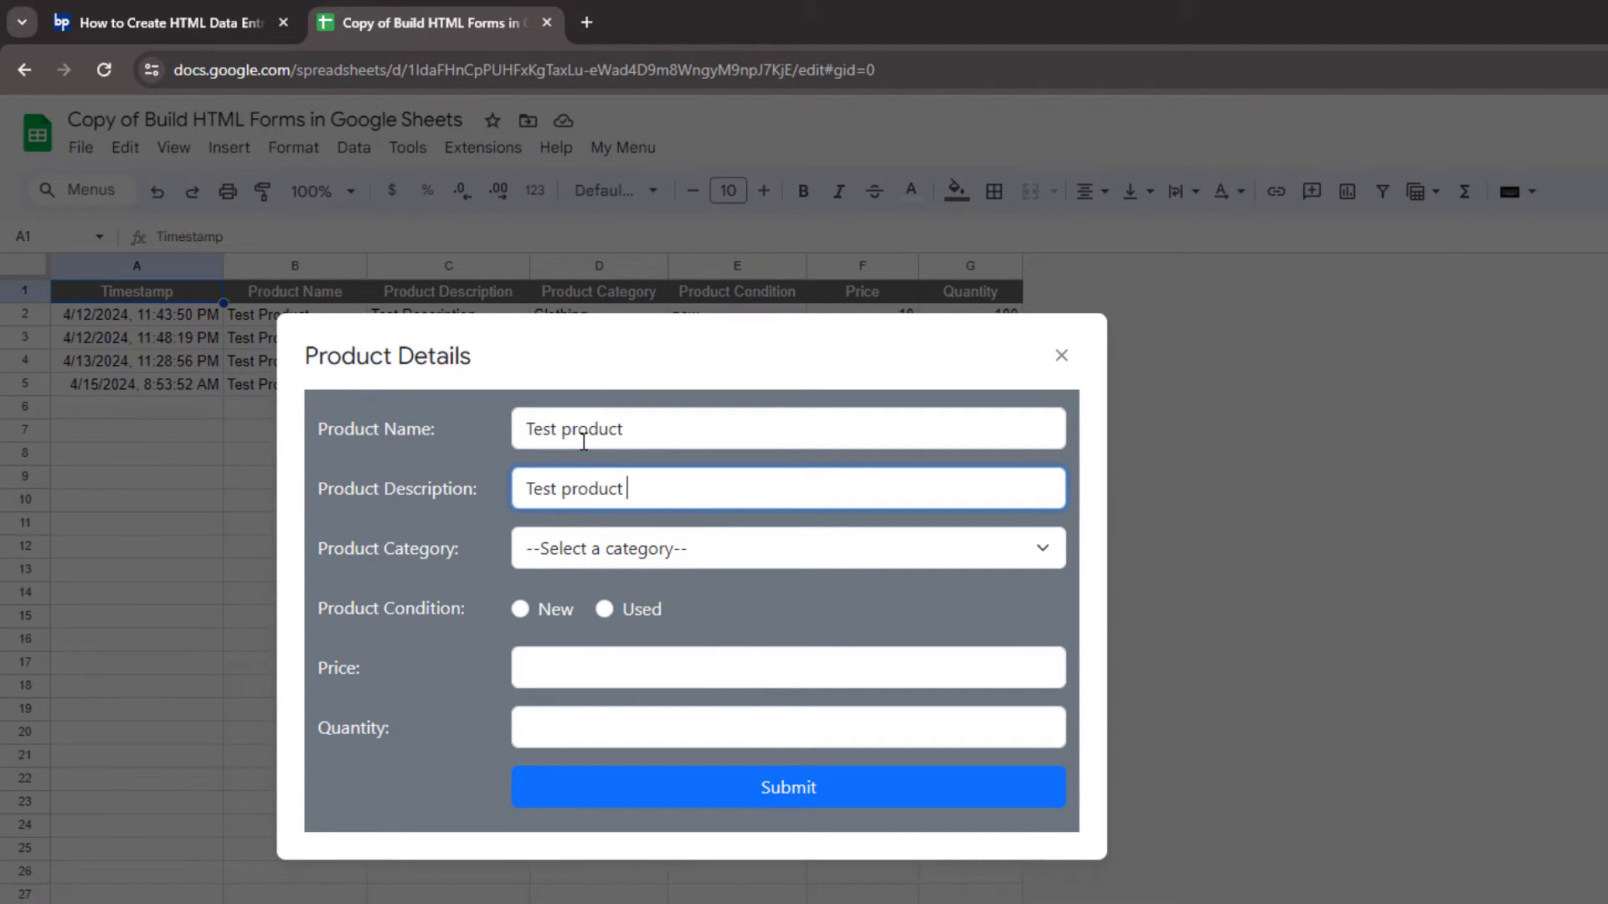
{"action": "type", "text": "description"}
{"action": "key", "text": "Tab"}
{"action": "key", "text": "c"}
{"action": "type", "text": "Clothing"}
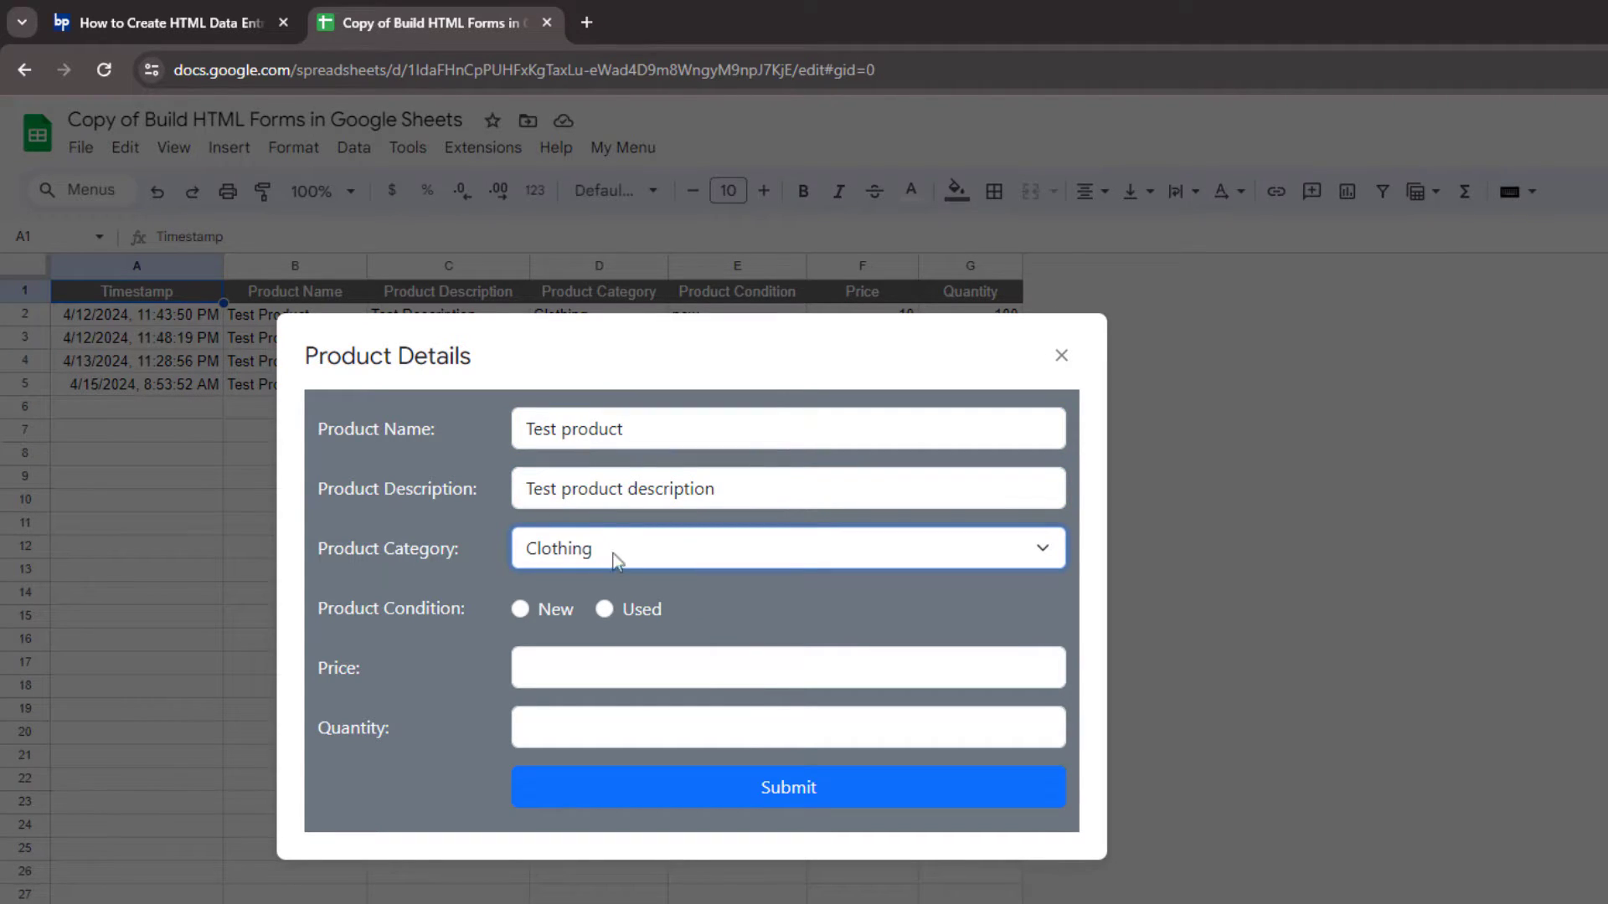
Set category Home and Garden, condition New, price 100, quantity 1, then submit and close
{"action": "left_click", "coordinate": [617, 558]}
{"action": "left_click", "coordinate": [635, 658]}
{"action": "left_click", "coordinate": [519, 609]}
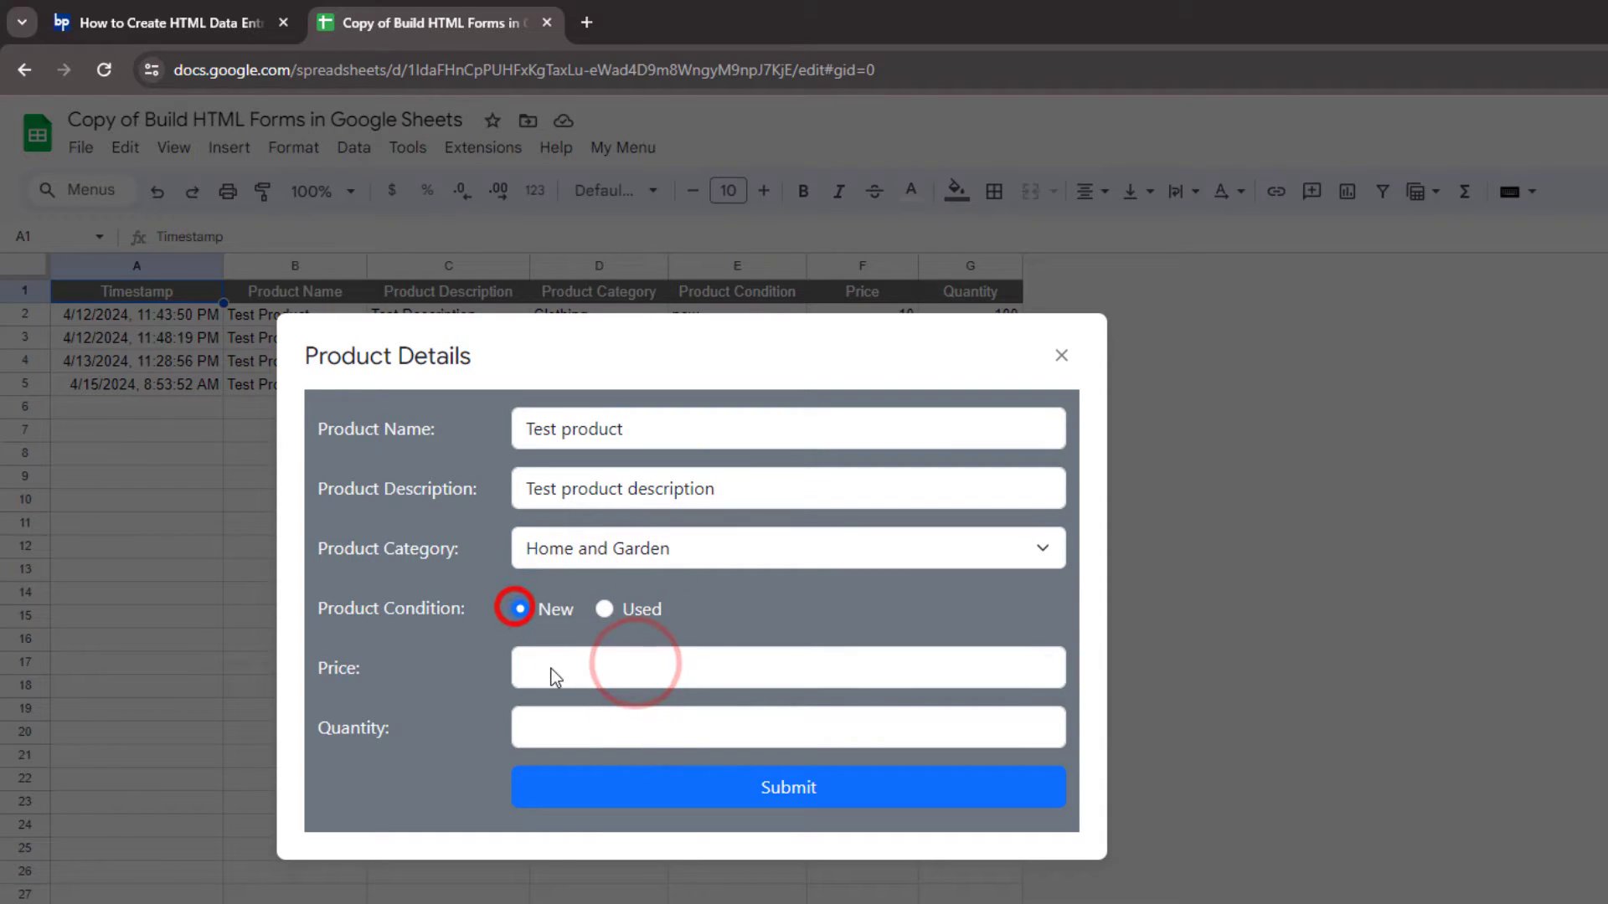
{"action": "left_click", "coordinate": [550, 676]}
{"action": "type", "text": "100"}
{"action": "left_click", "coordinate": [554, 727]}
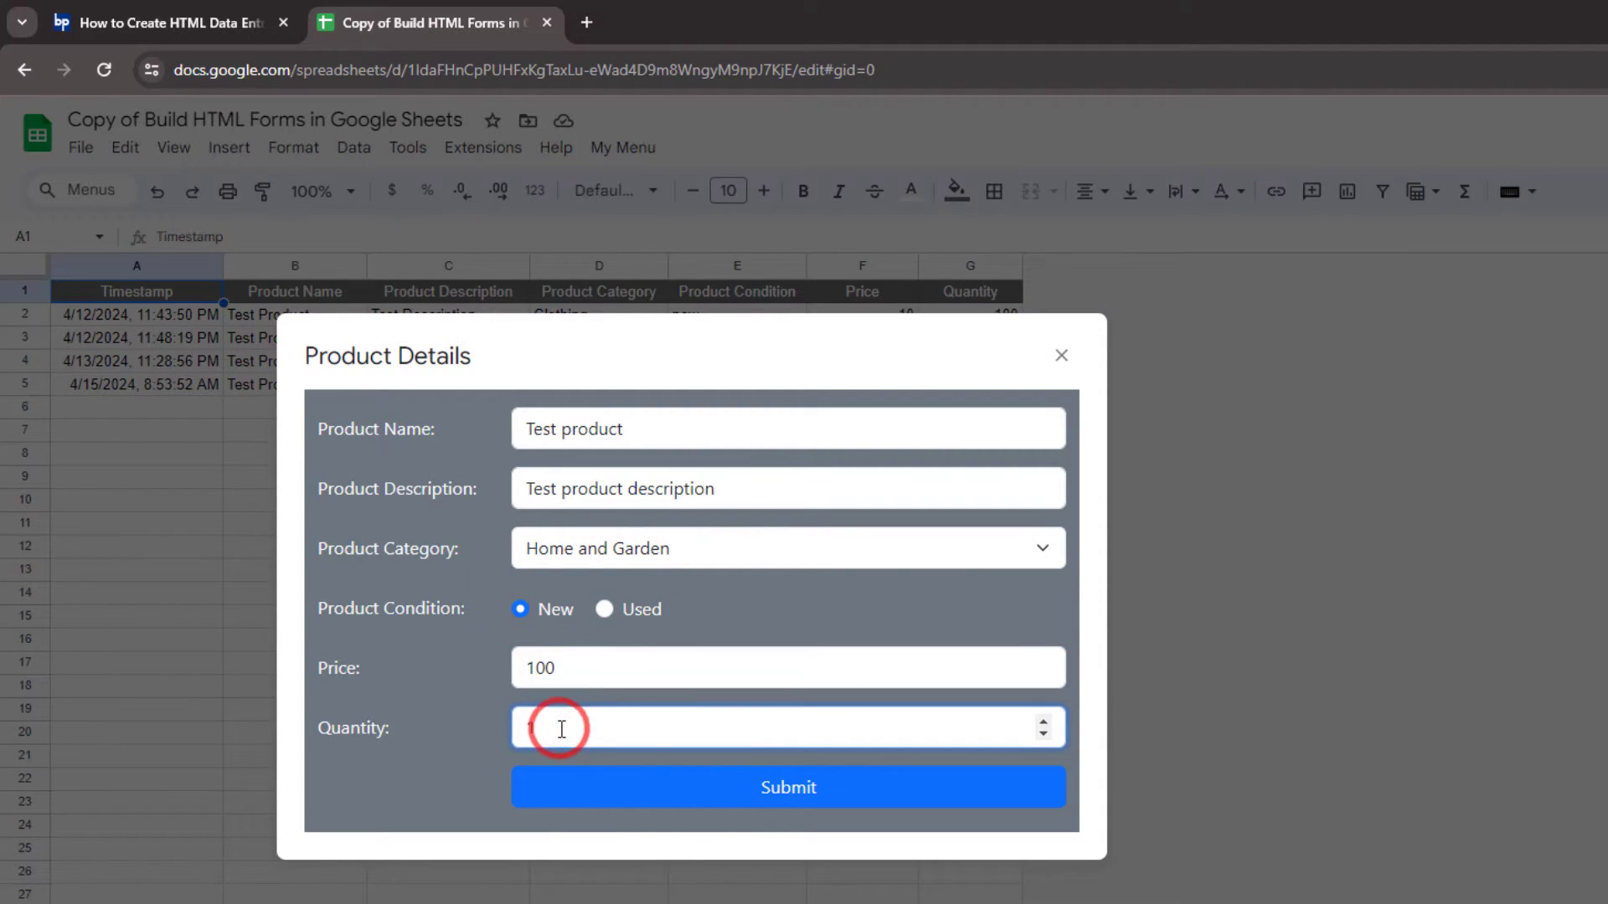
{"action": "type", "text": "5"}
{"action": "left_click", "coordinate": [572, 787]}
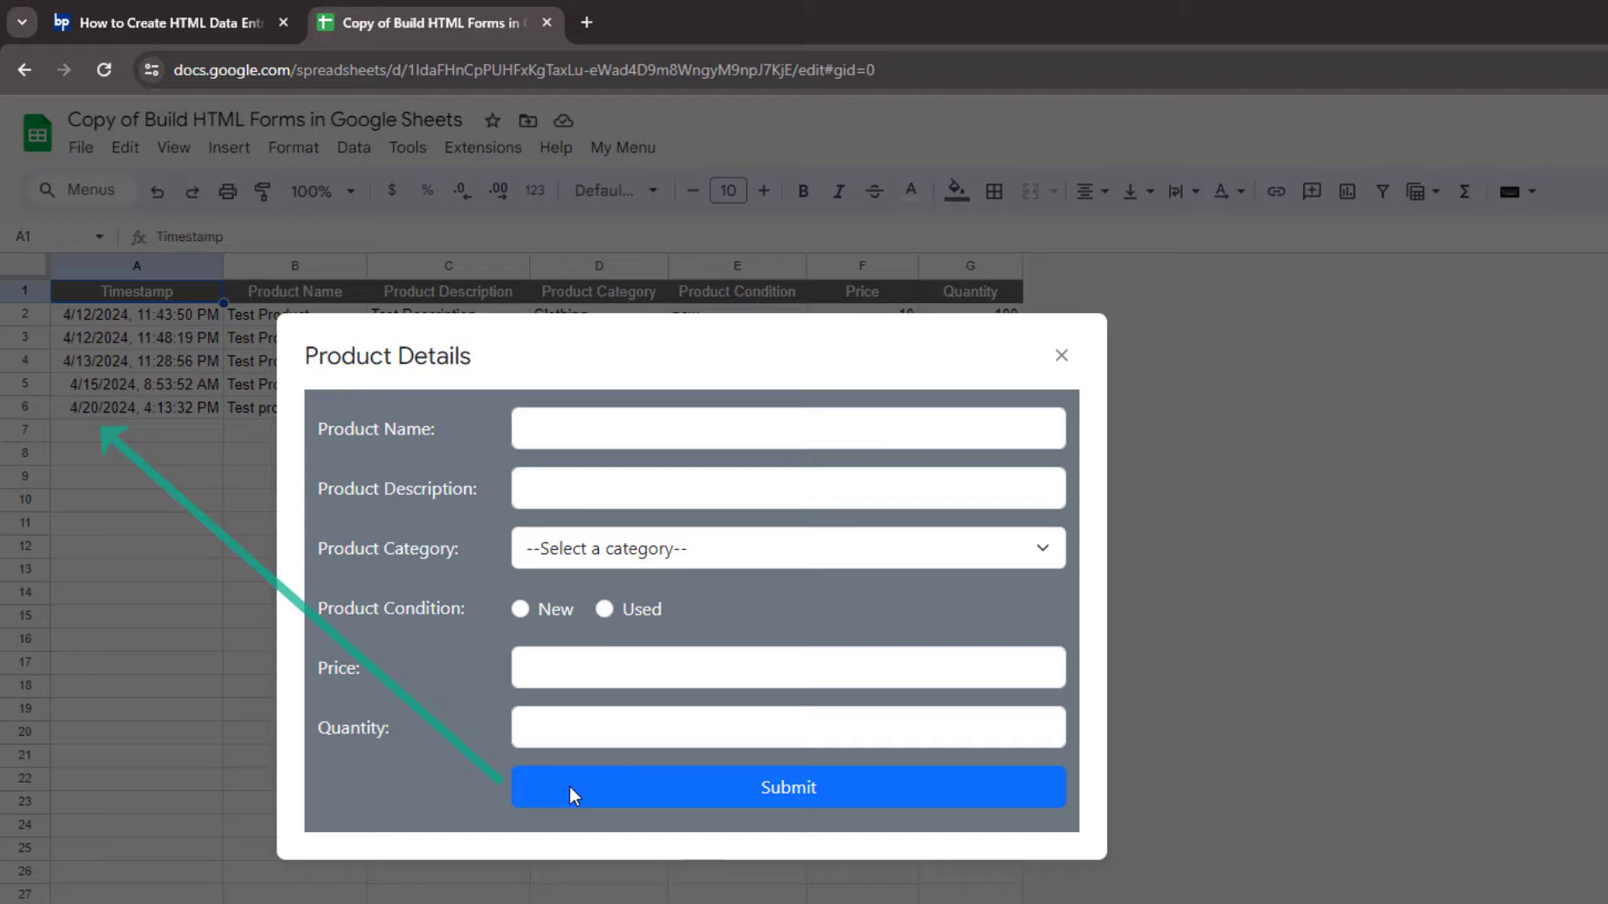
{"action": "left_click", "coordinate": [1061, 356]}
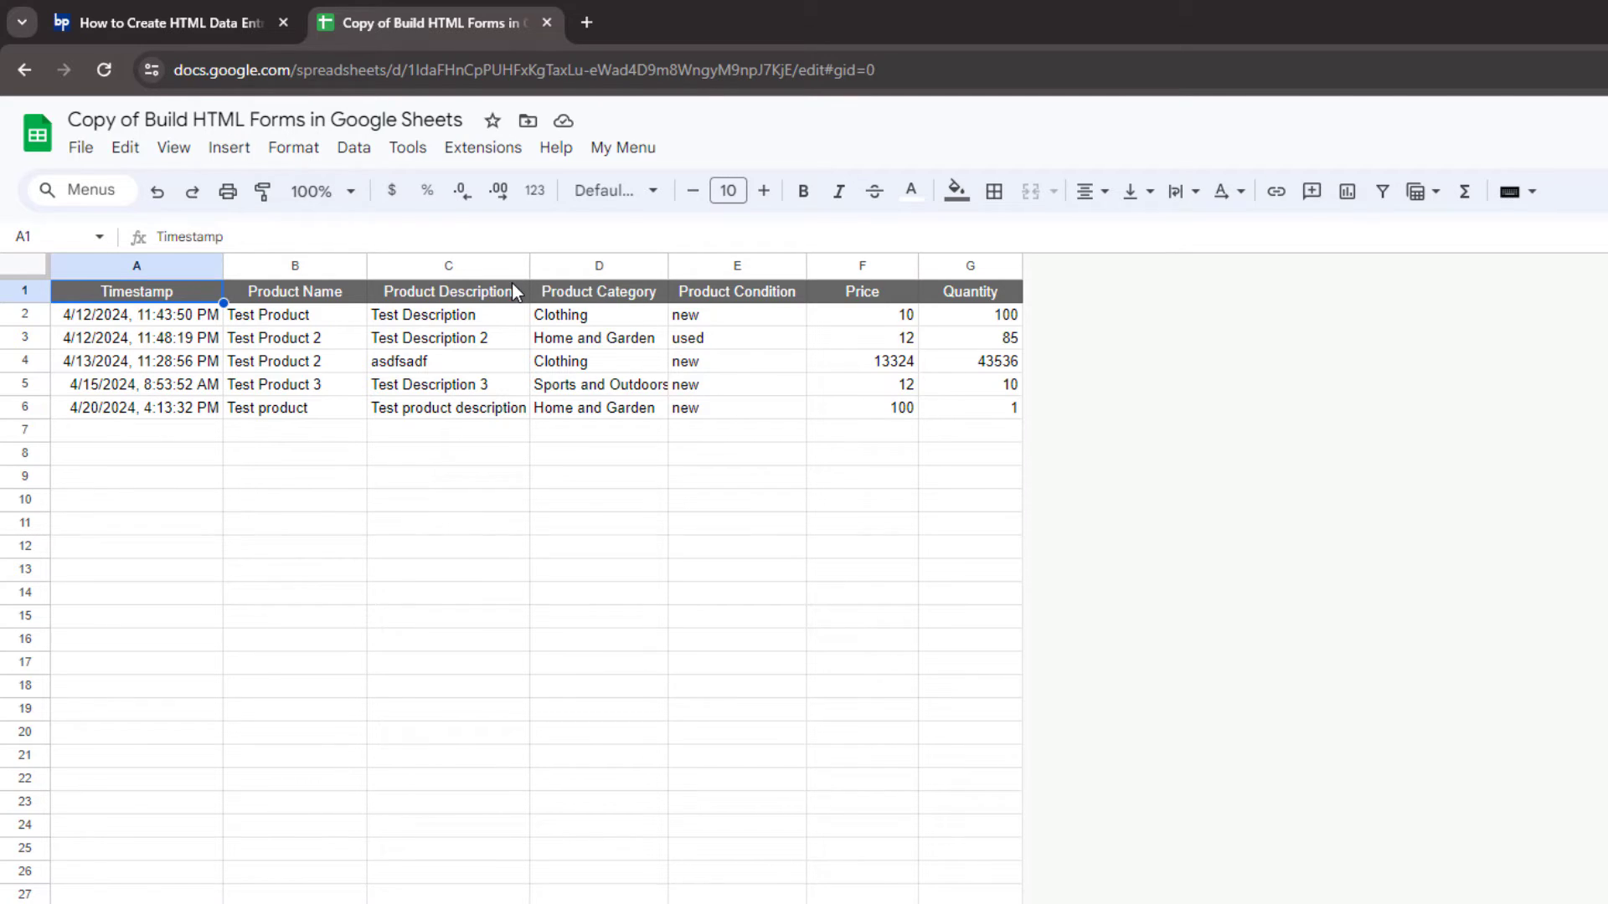
Open the Apps Script project and view Index, JavaScript, Form, Css, then Code.gs
{"action": "left_click", "coordinate": [494, 160]}
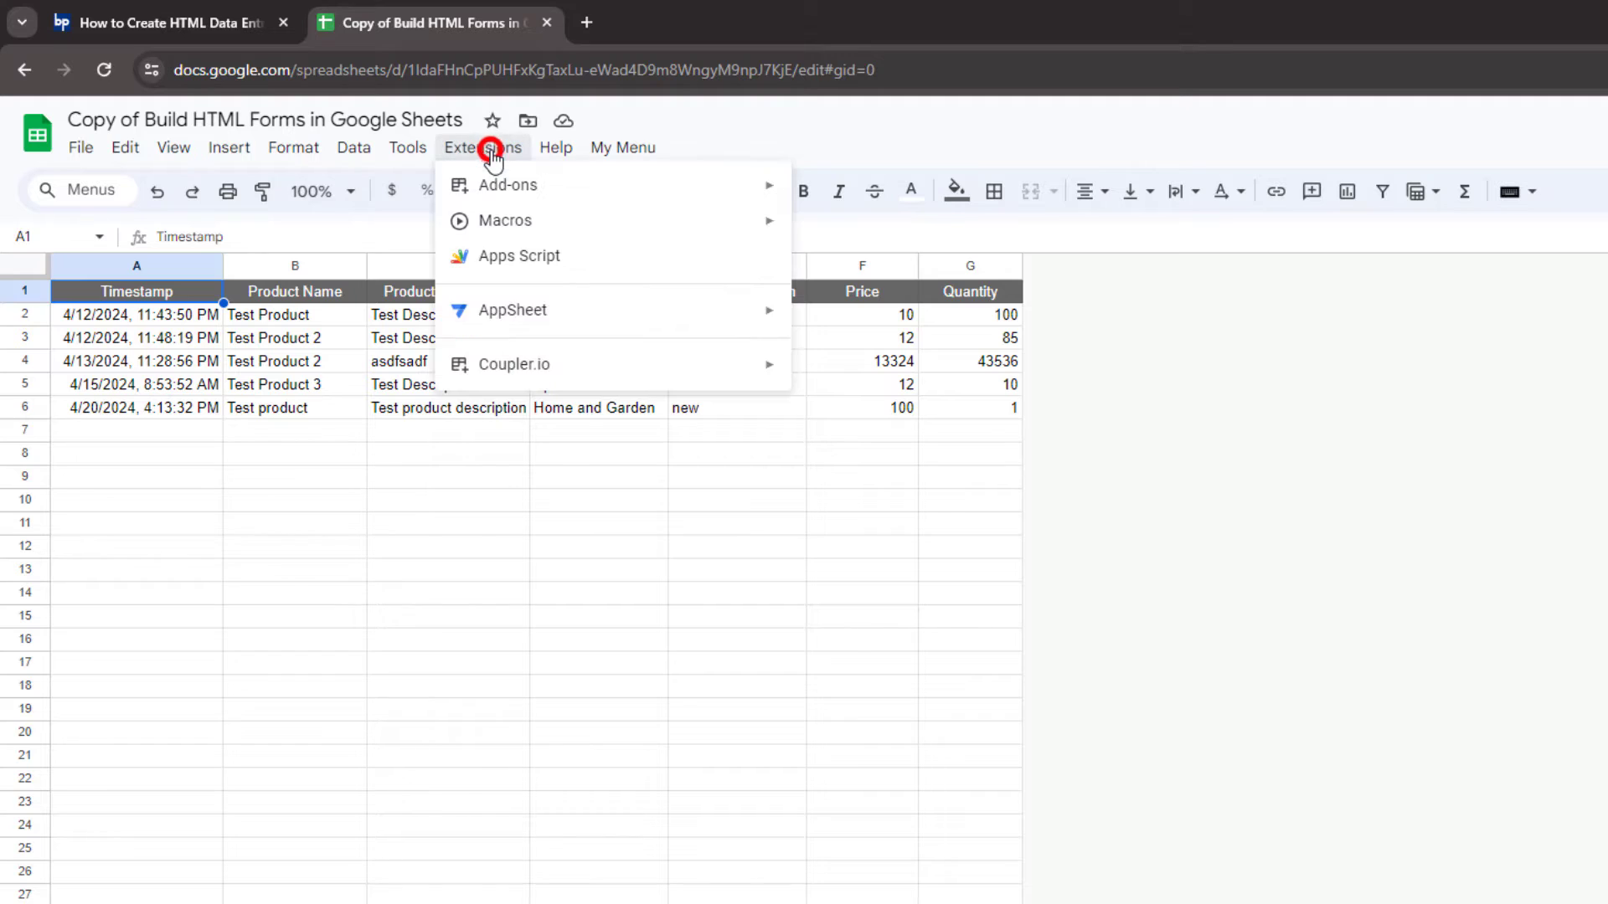
{"action": "left_click", "coordinate": [500, 279]}
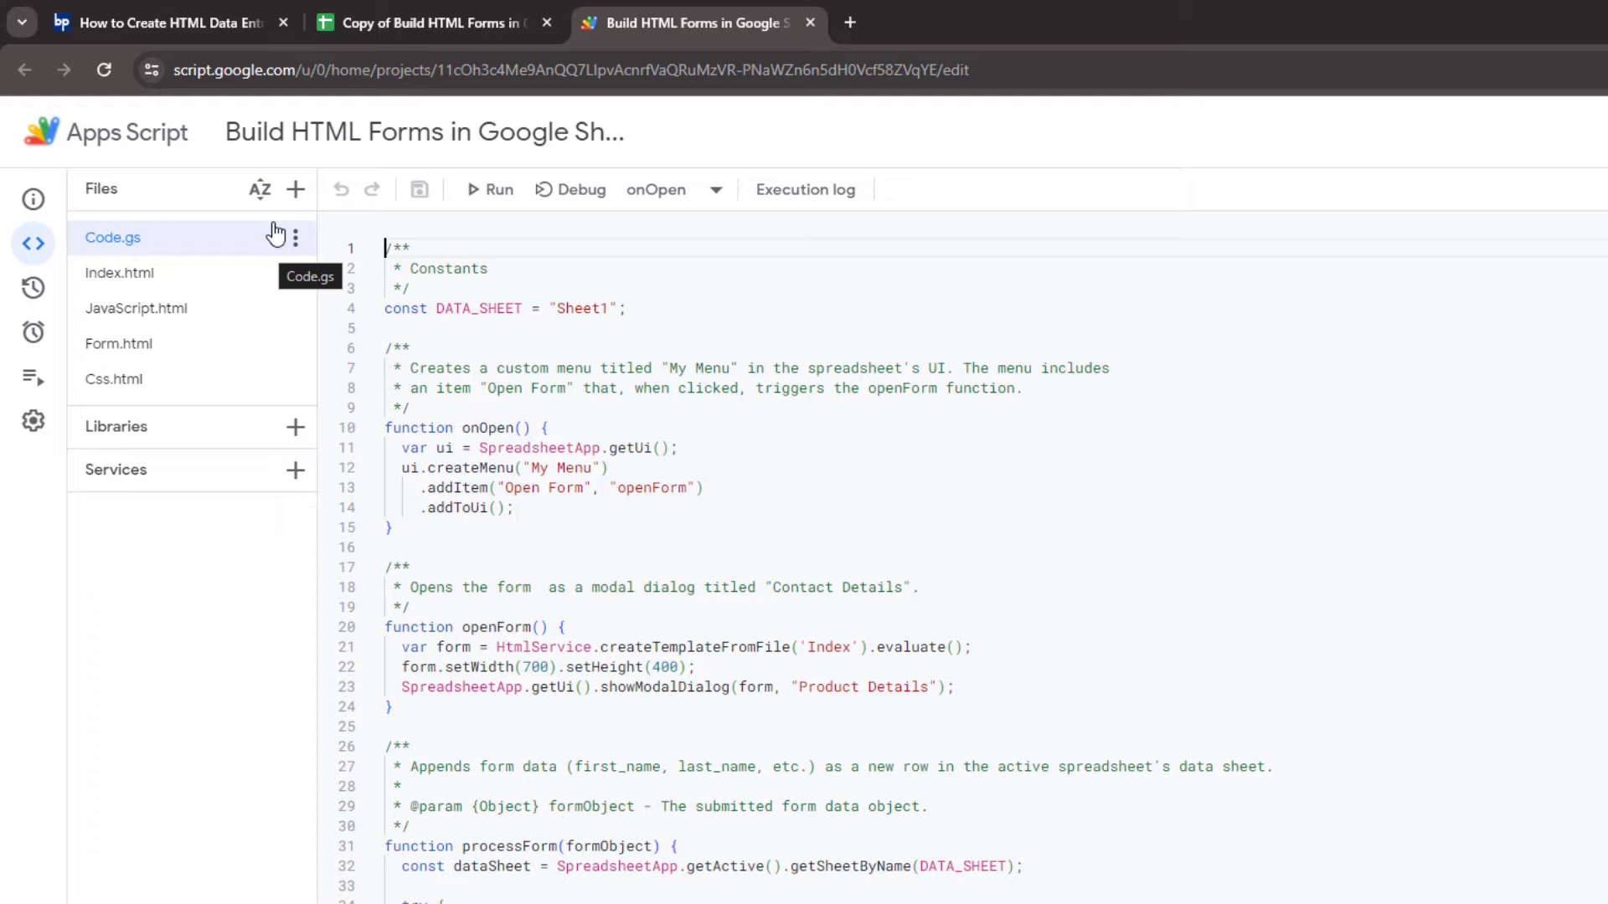
{"action": "left_click", "coordinate": [230, 276]}
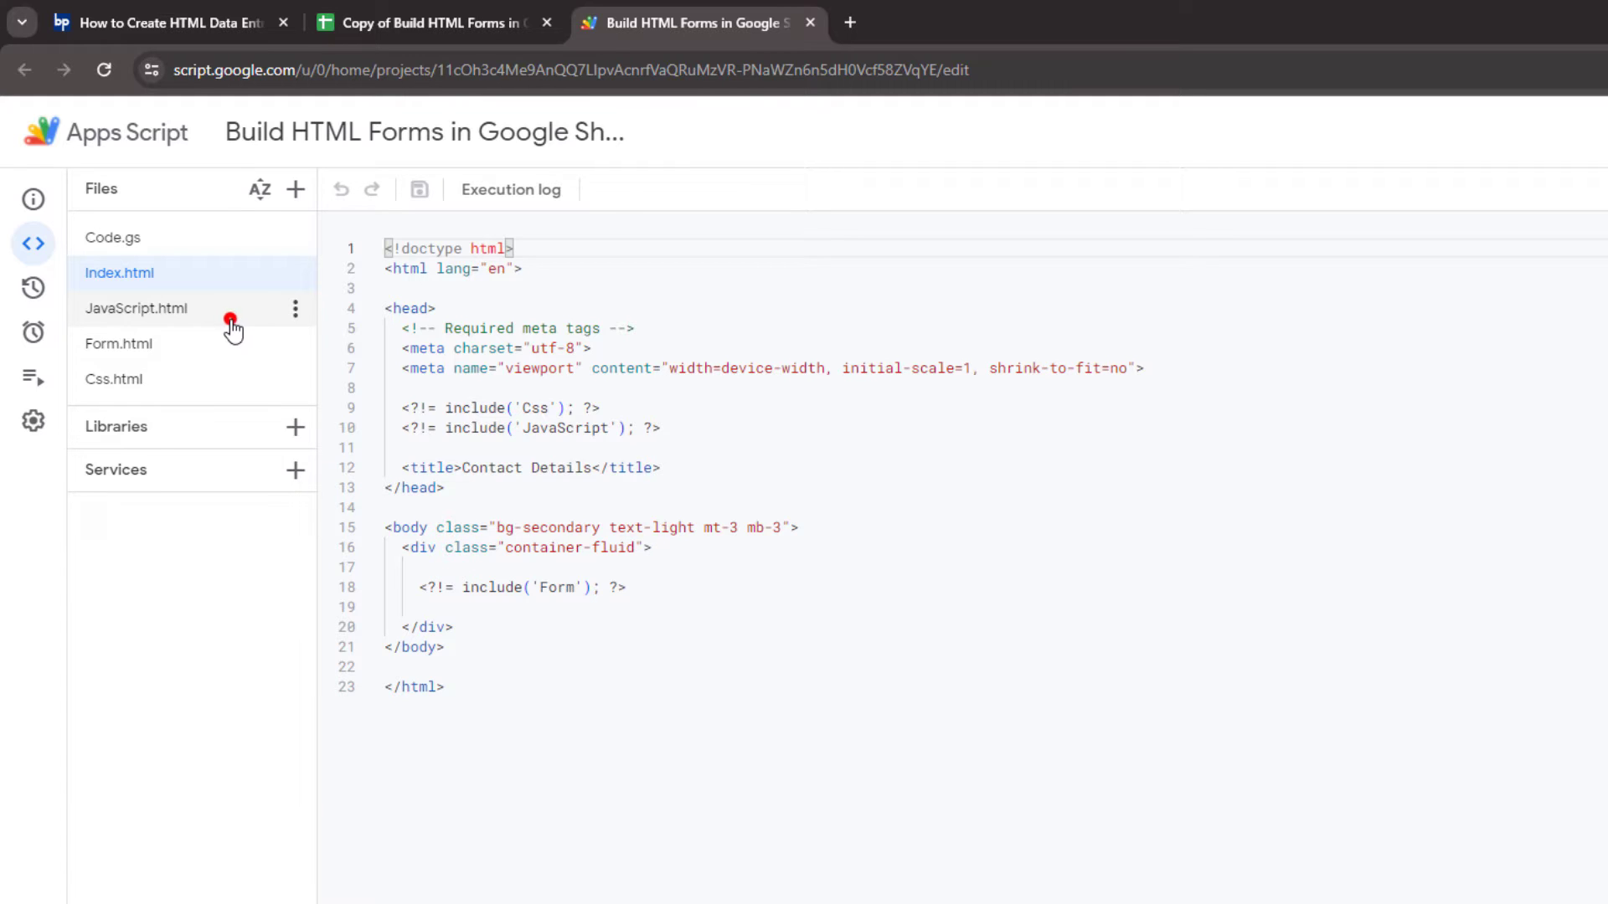
{"action": "left_click", "coordinate": [231, 325]}
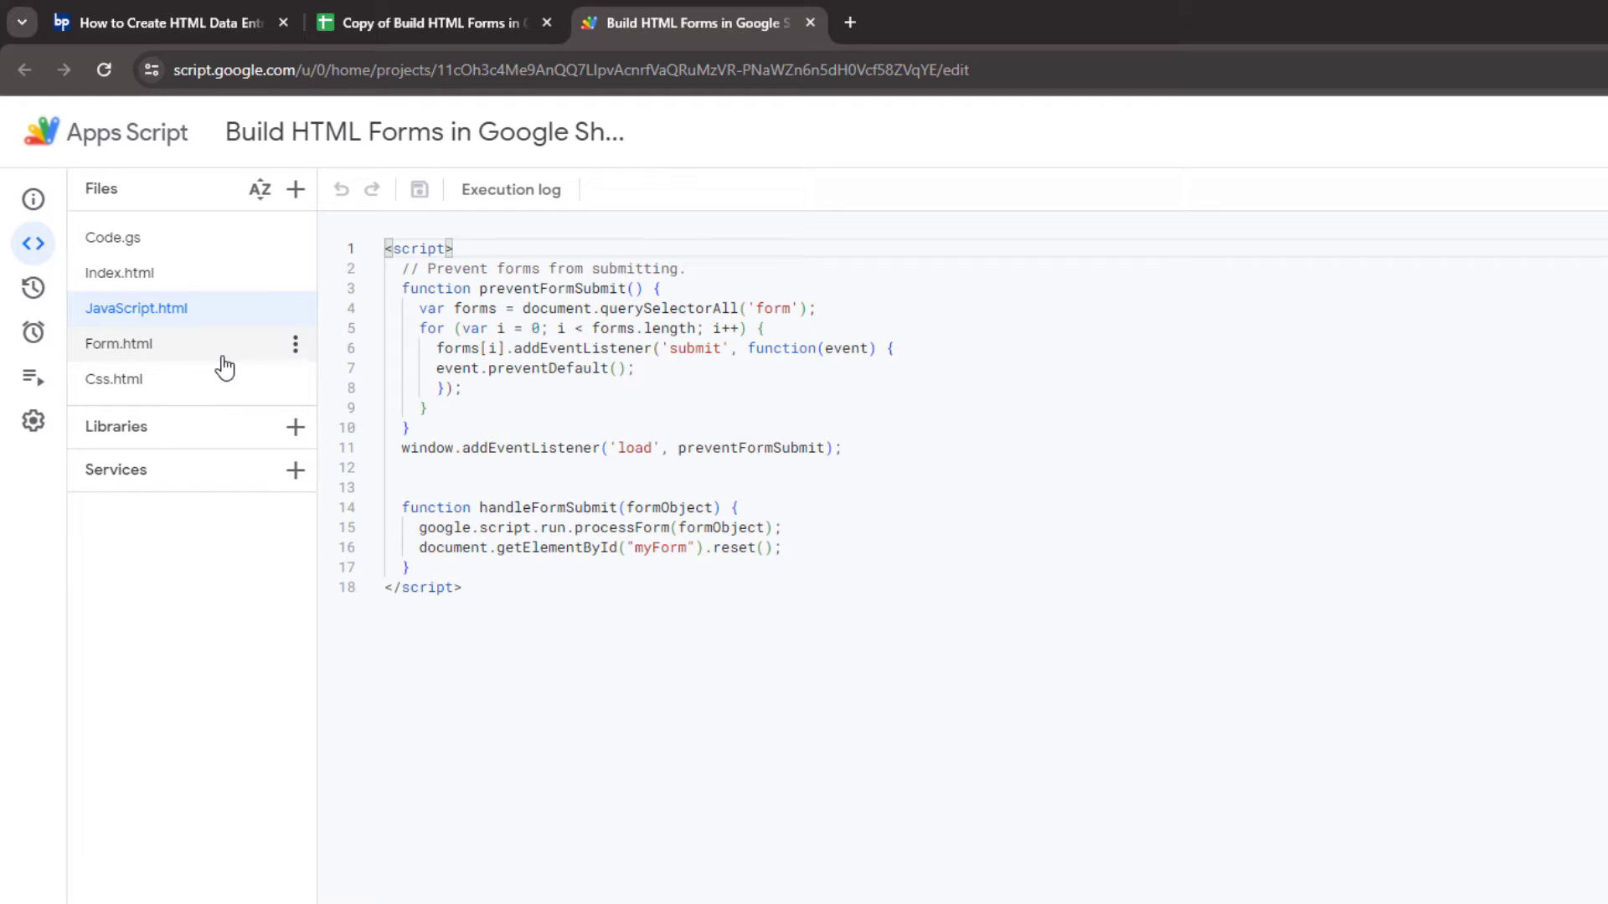
{"action": "left_click", "coordinate": [223, 357]}
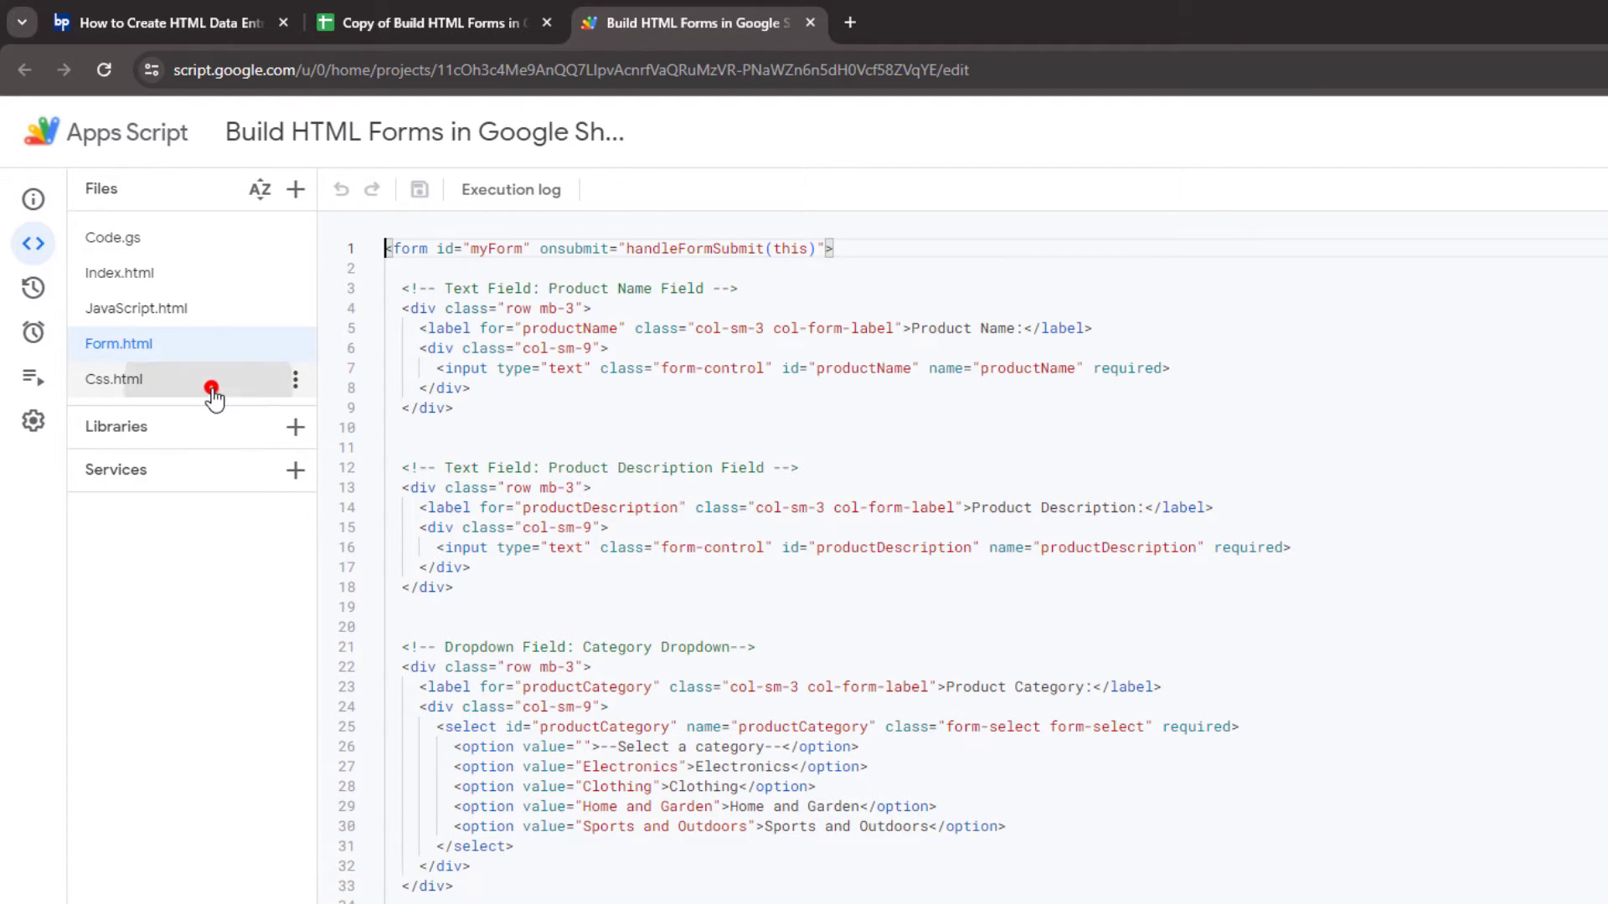
{"action": "left_click", "coordinate": [216, 385]}
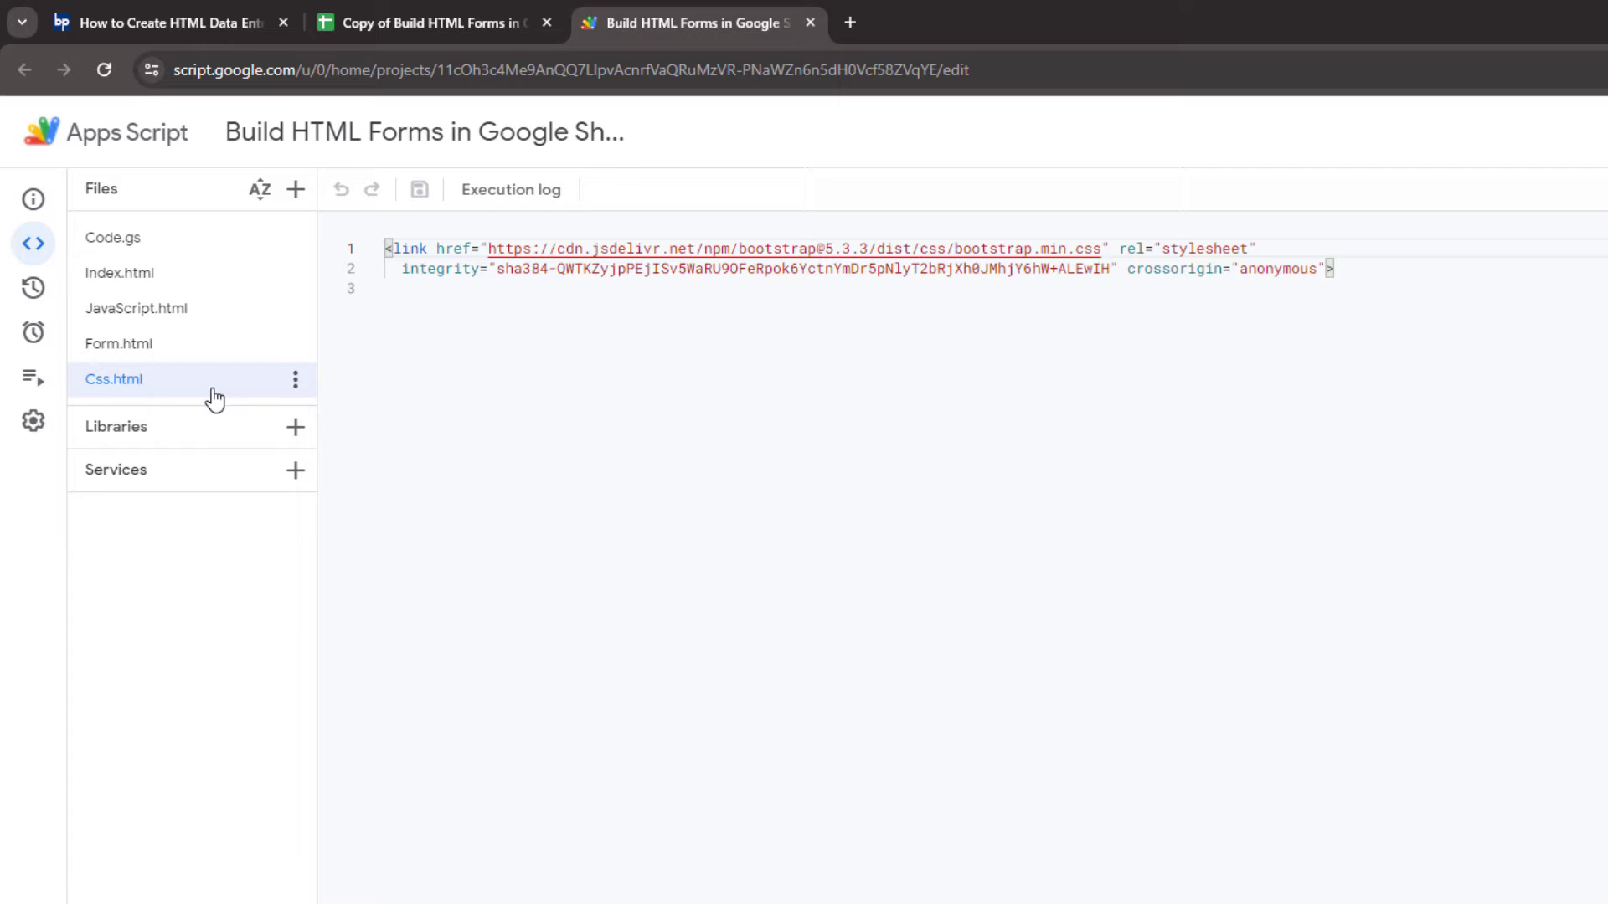
{"action": "left_click", "coordinate": [174, 245]}
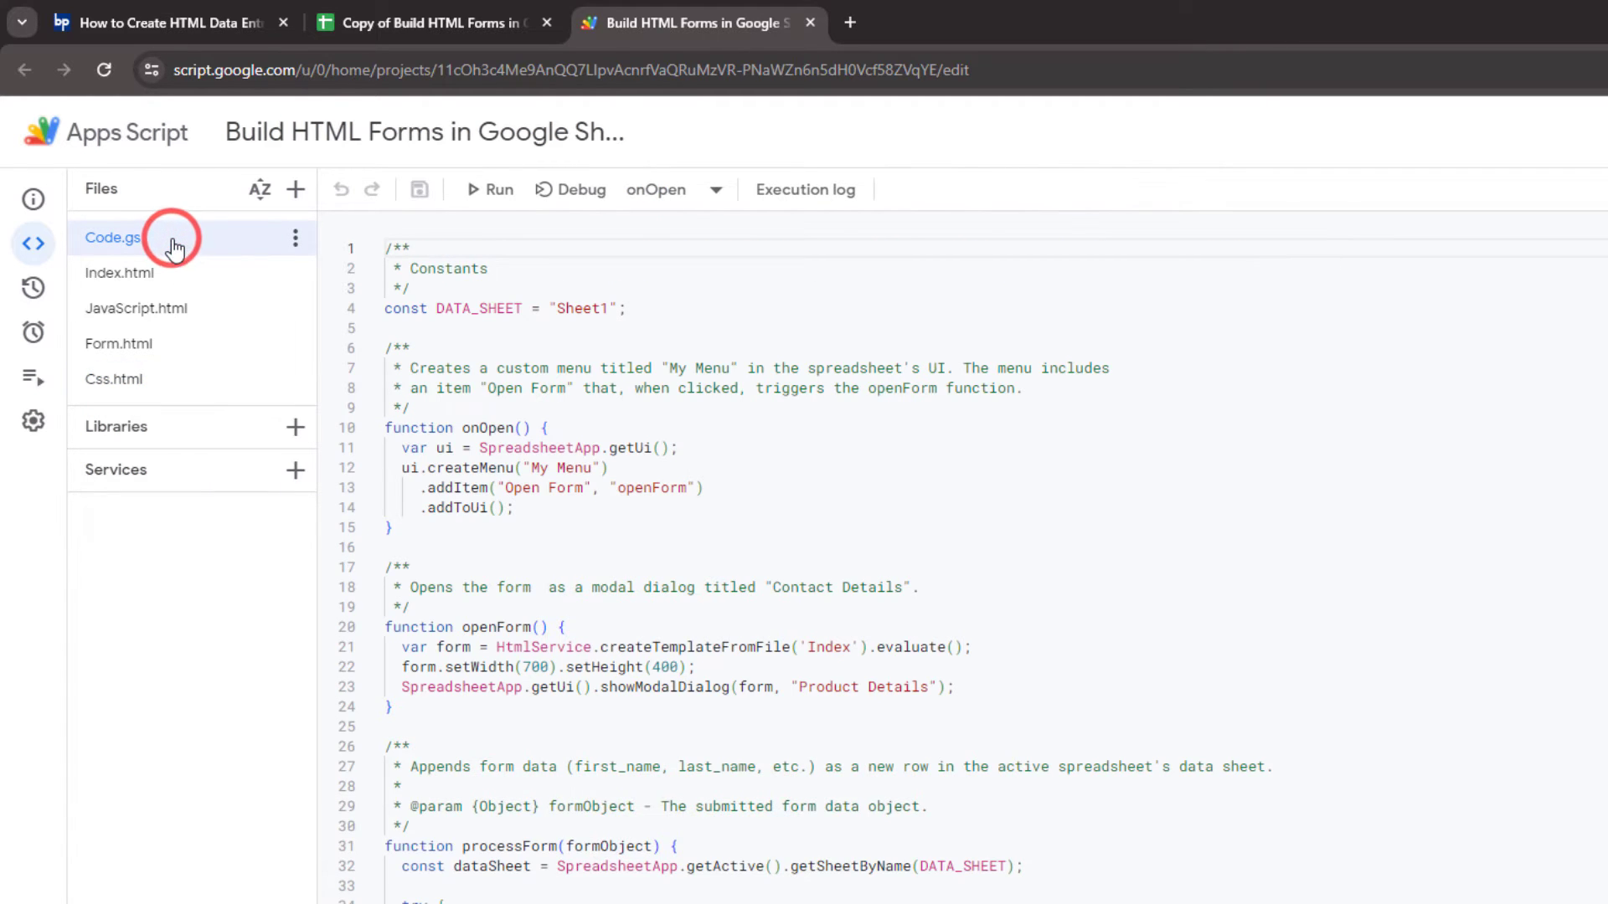
Relaunch the product form in the sheet and move its Product Details dialog up and left
{"action": "left_click", "coordinate": [389, 11]}
{"action": "left_click", "coordinate": [622, 147]}
{"action": "left_click", "coordinate": [635, 185]}
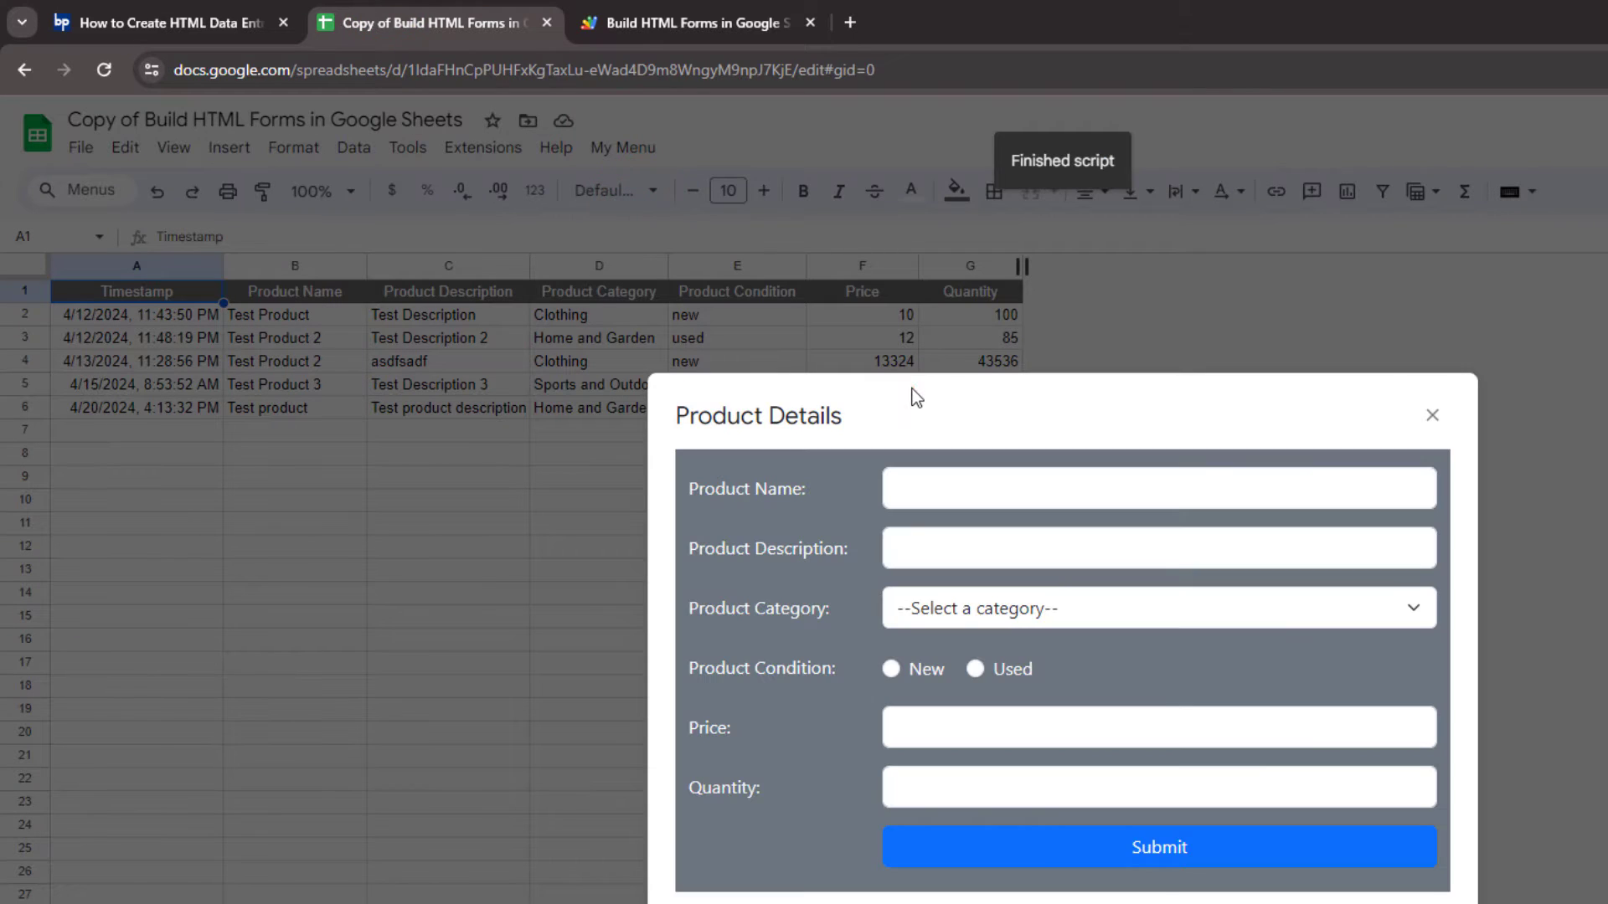
{"action": "triple_click", "coordinate": [914, 396]}
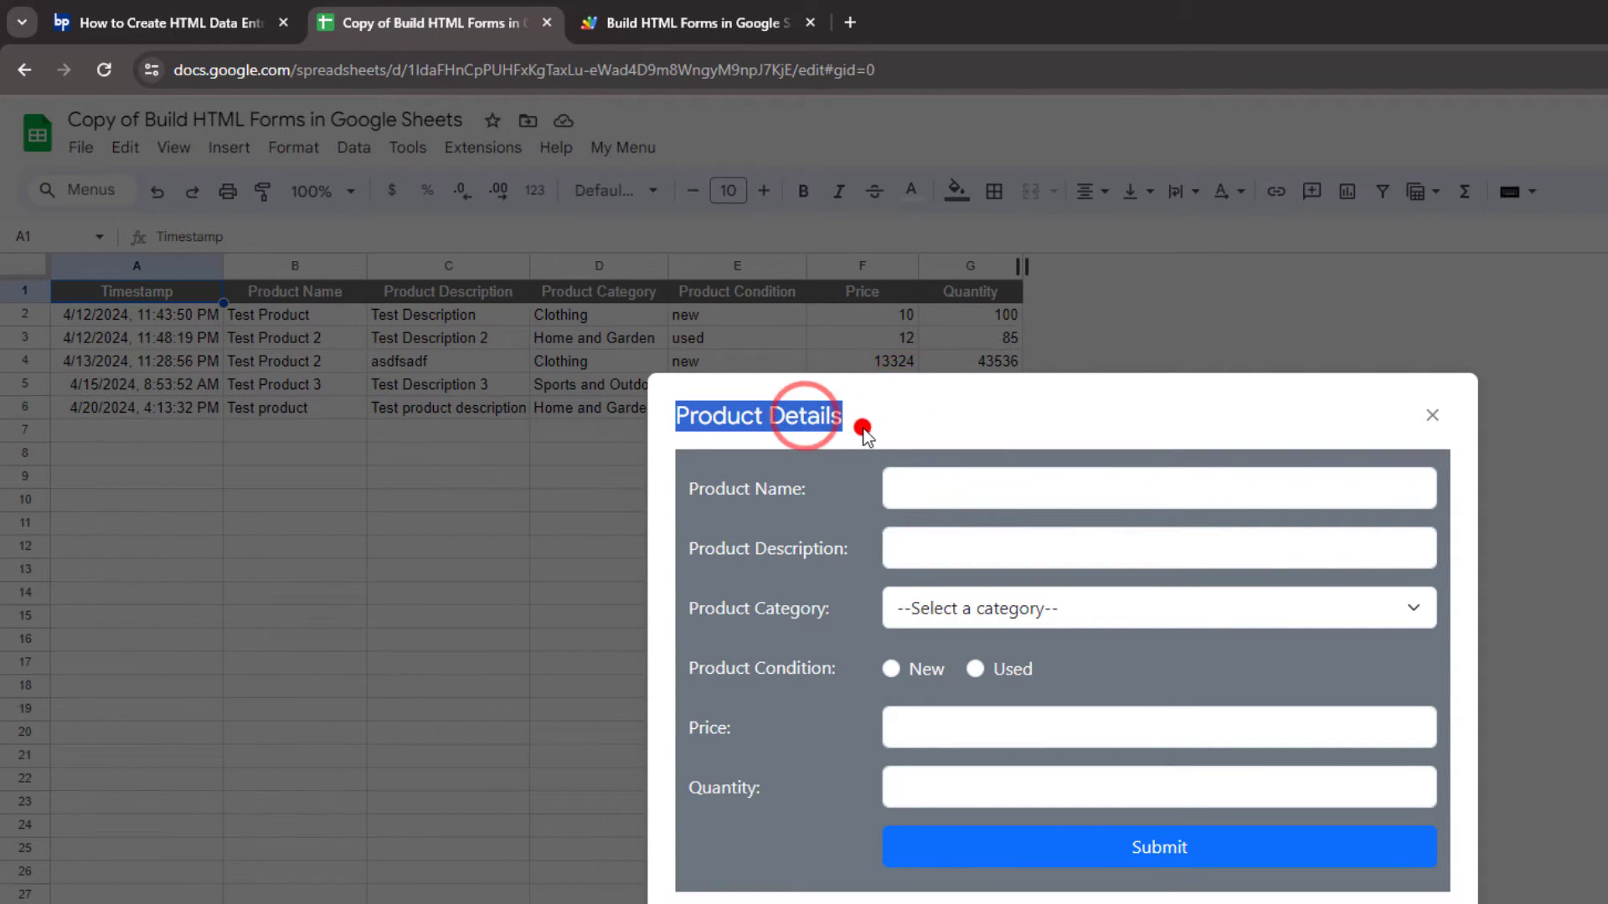
{"action": "left_click_drag", "start_coordinate": [899, 396], "coordinate": [582, 286]}
In Code.gs openForm, start adding ' Form' after the 'Product Details' dialog title
{"action": "left_click", "coordinate": [691, 23]}
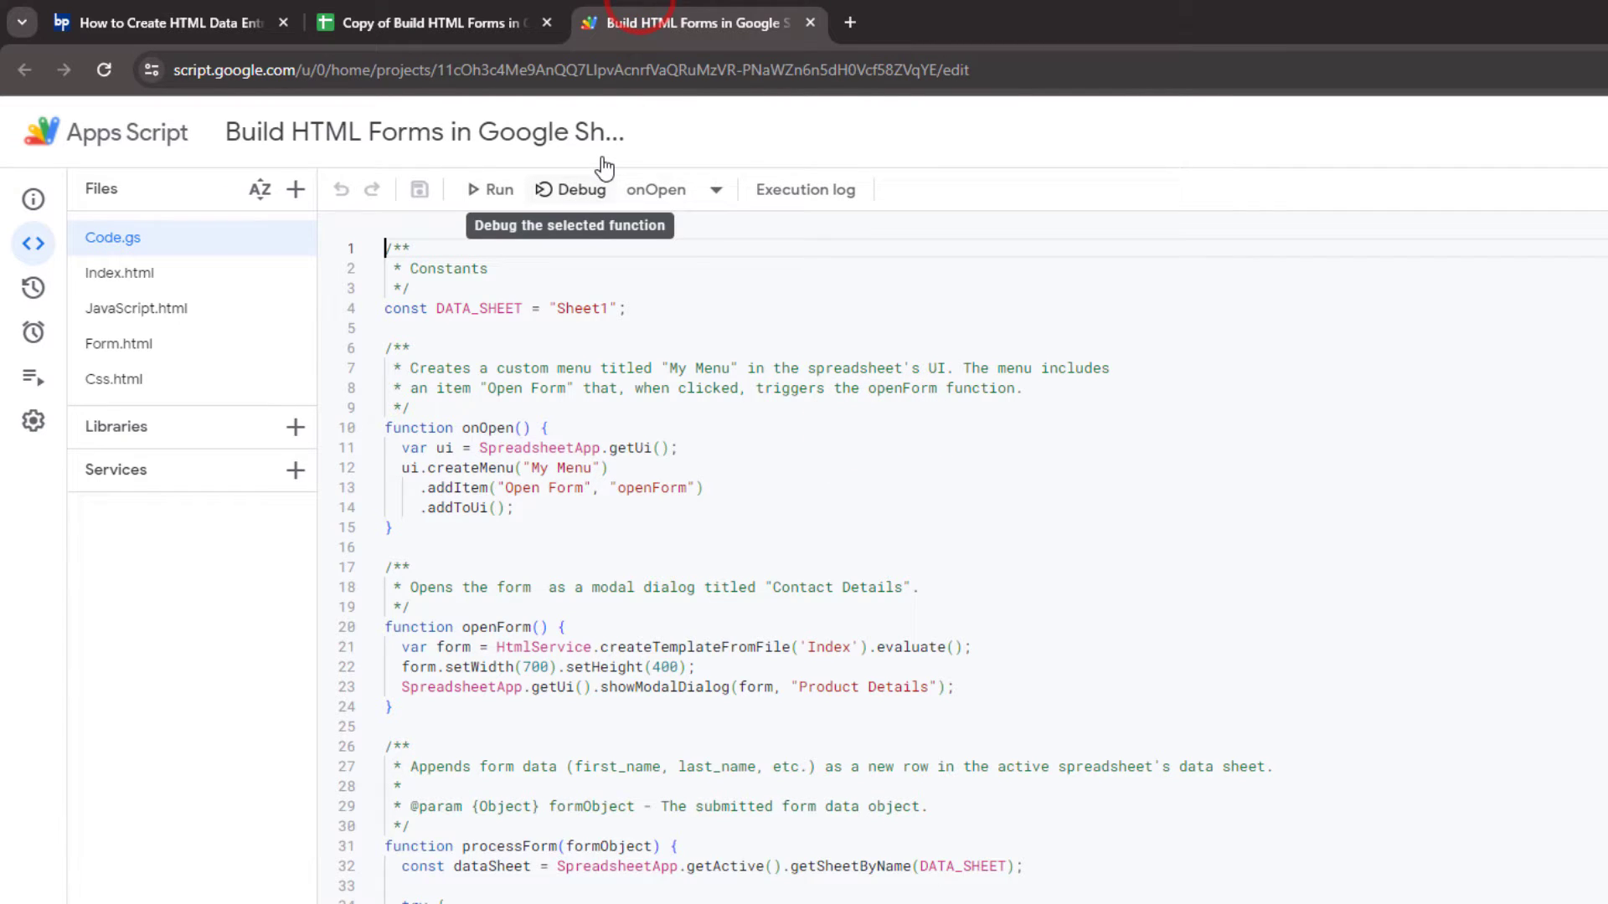
{"action": "double_click", "coordinate": [540, 549]}
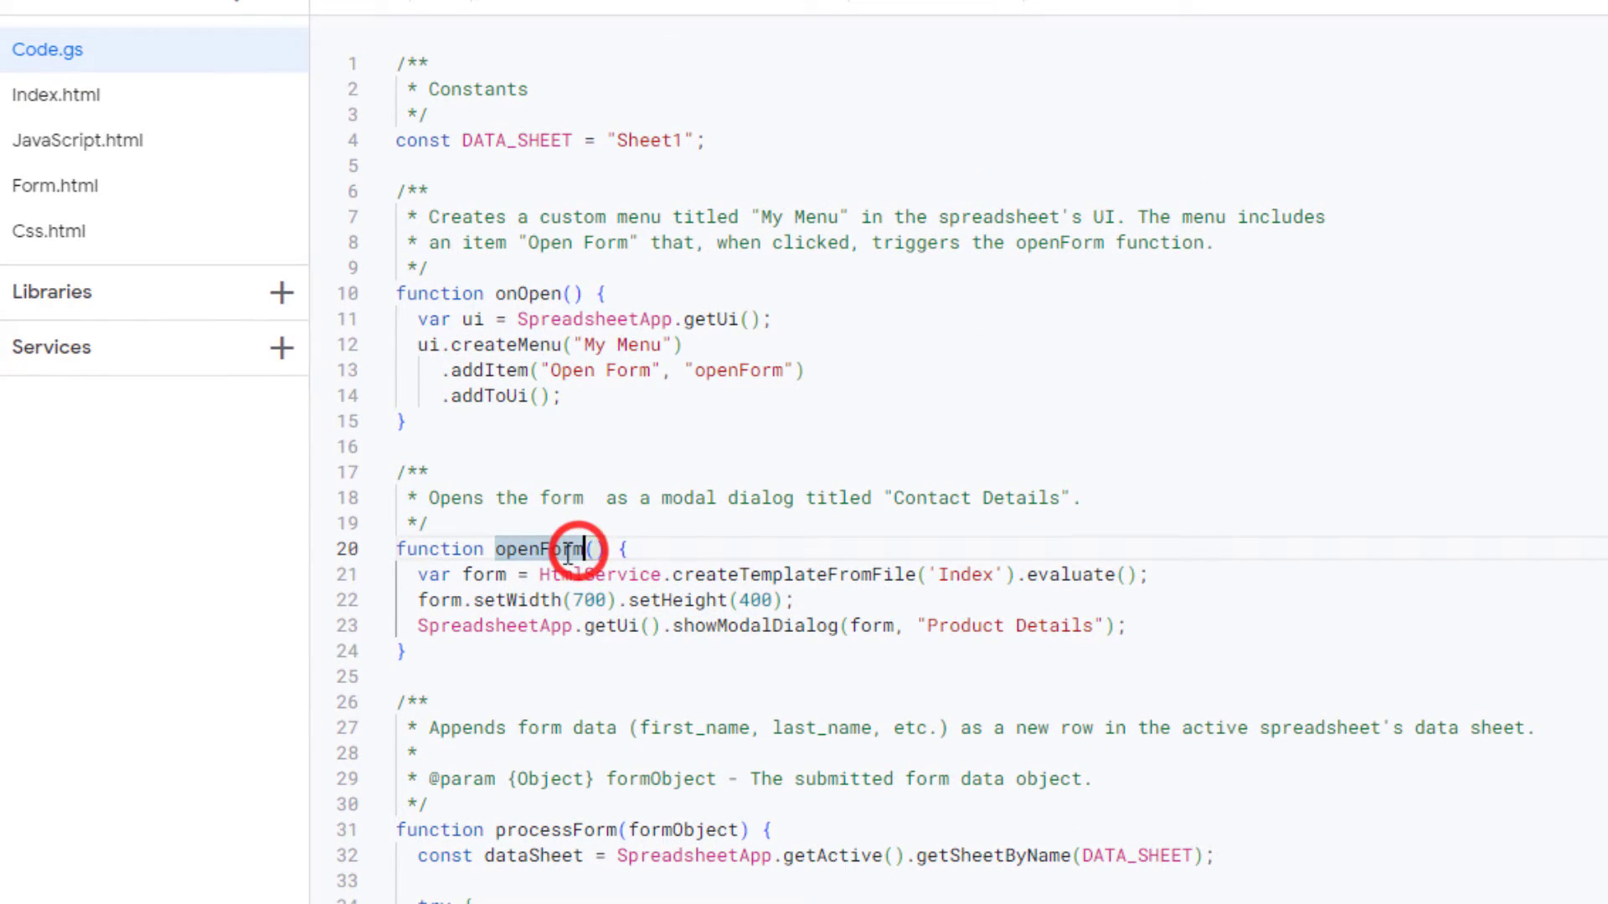
{"action": "left_click", "coordinate": [1094, 625]}
{"action": "type", "text": "For"}
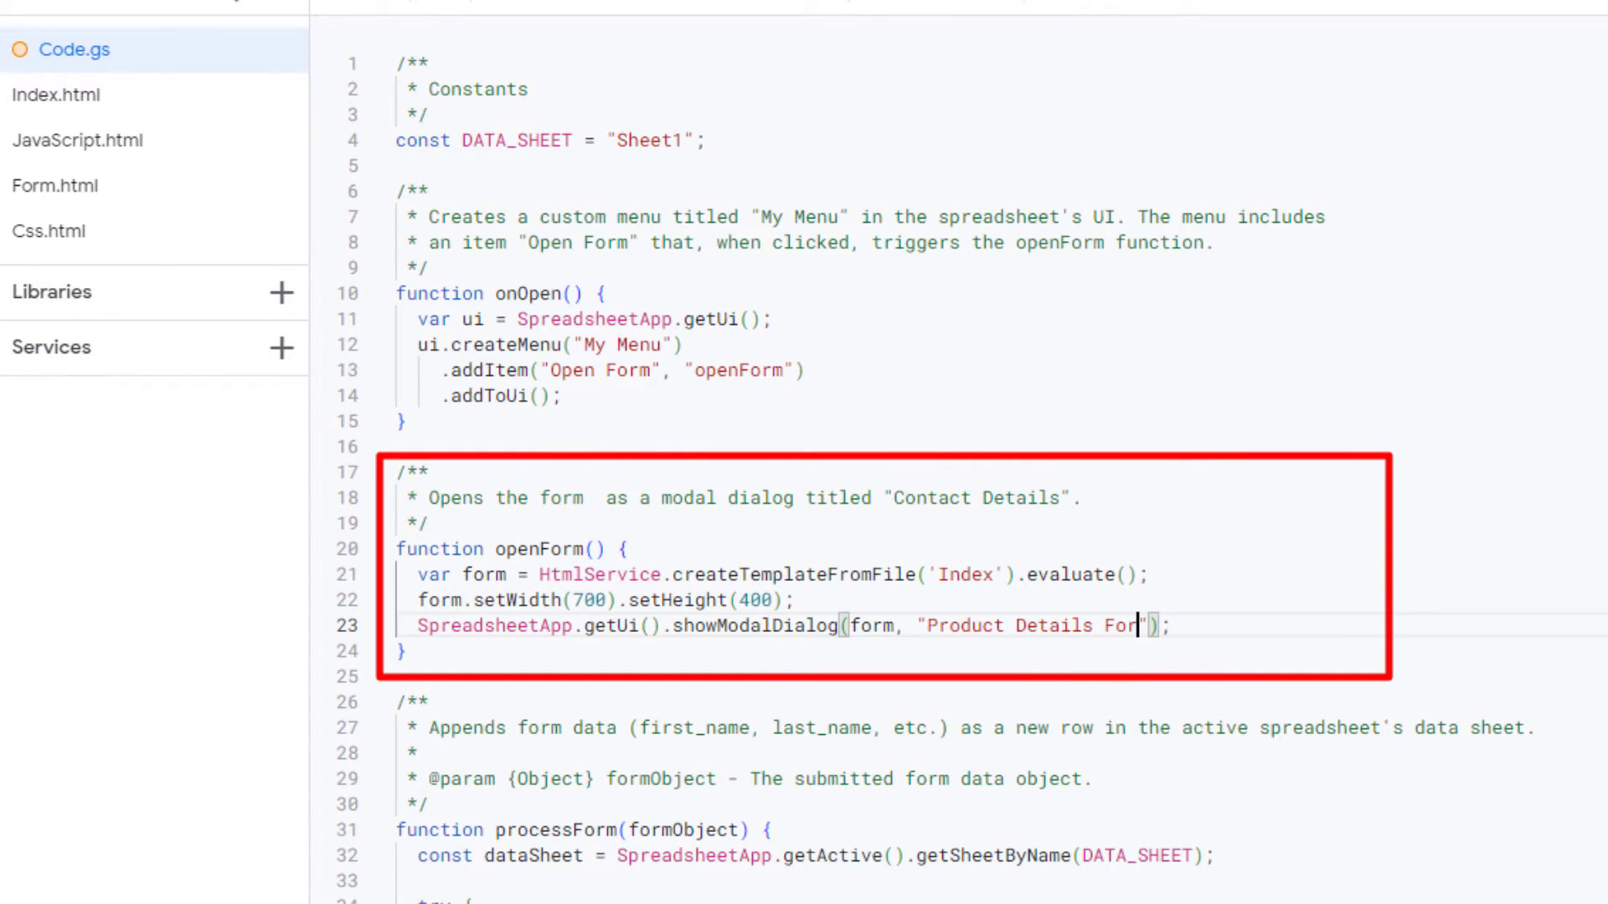
{"action": "type", "text": "m"}
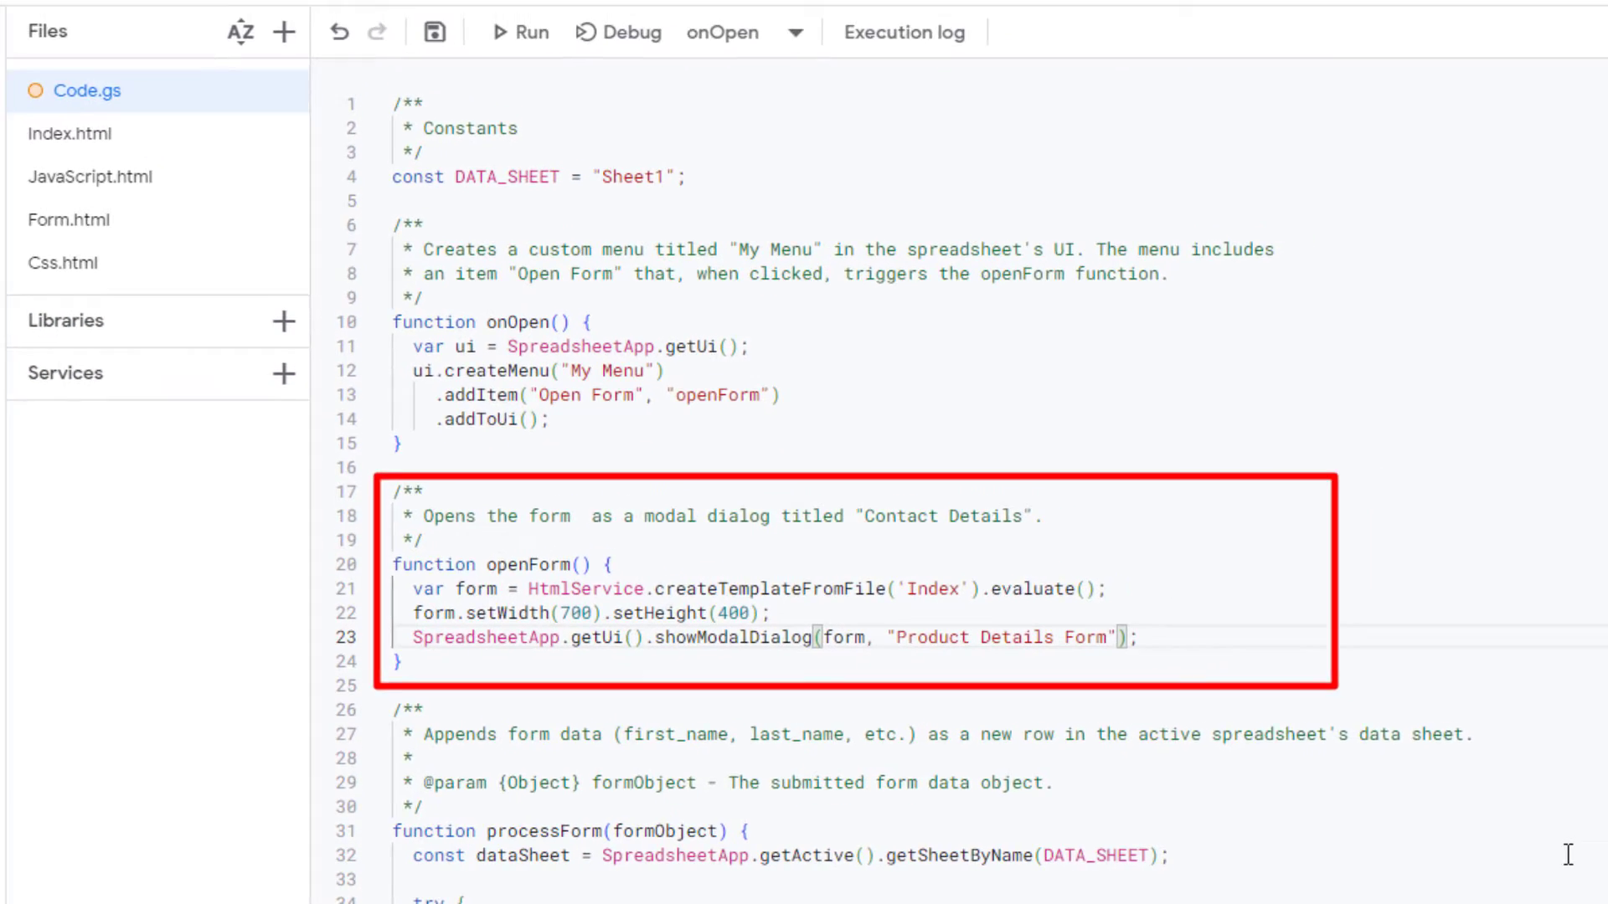
Save the script, close the outdated dialog, and relaunch the product form from My Menu
{"action": "left_click", "coordinate": [407, 193]}
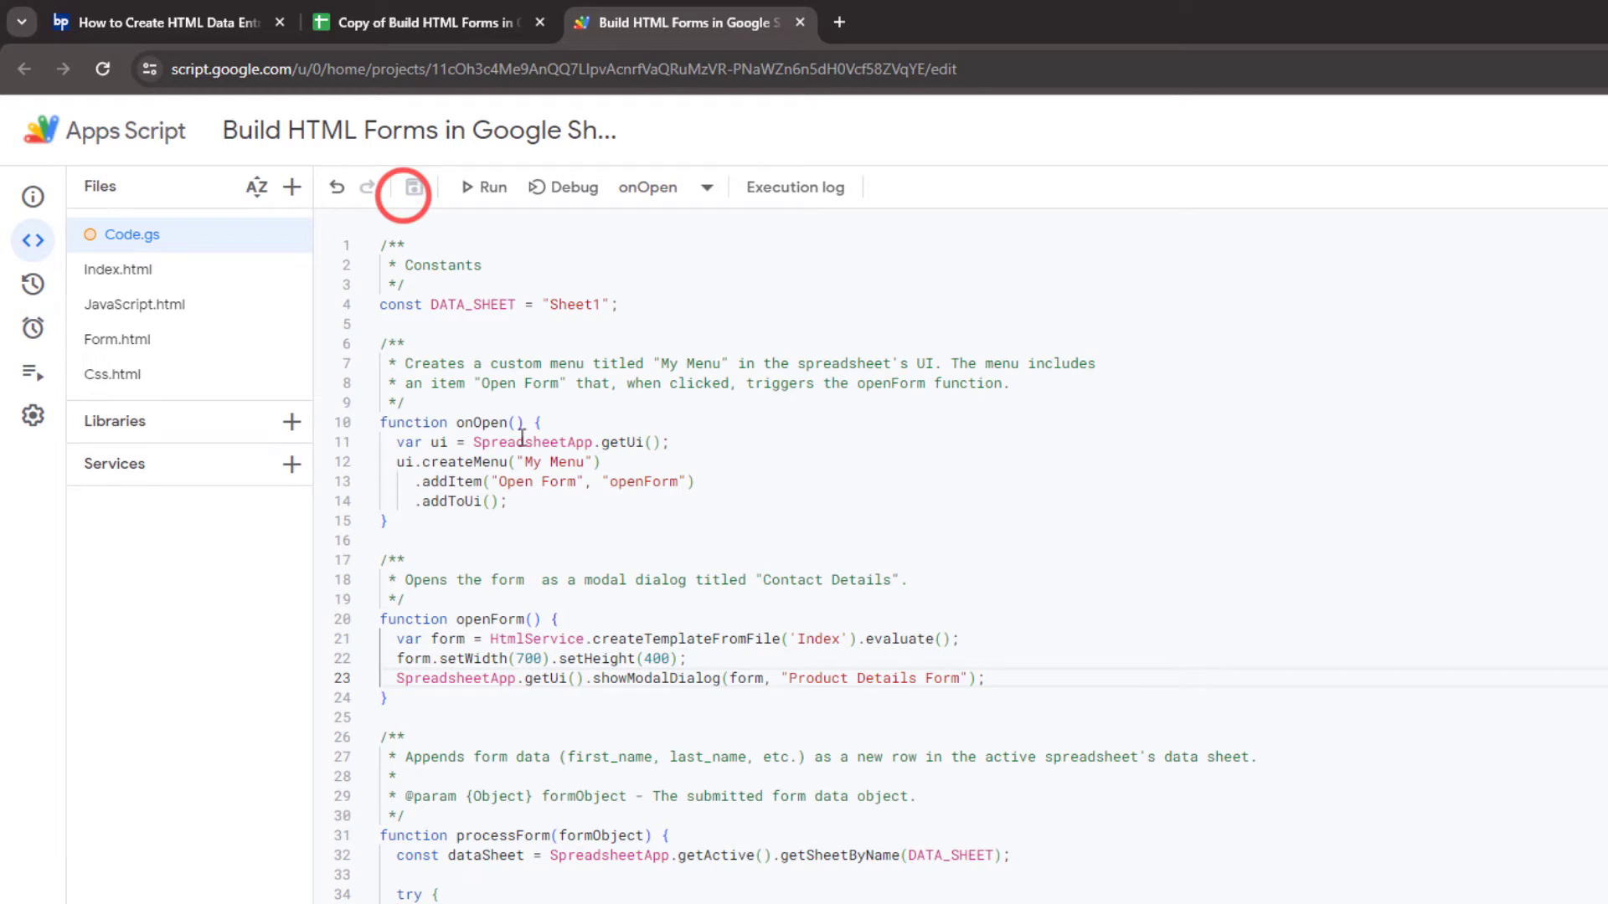
{"action": "left_click", "coordinate": [475, 15]}
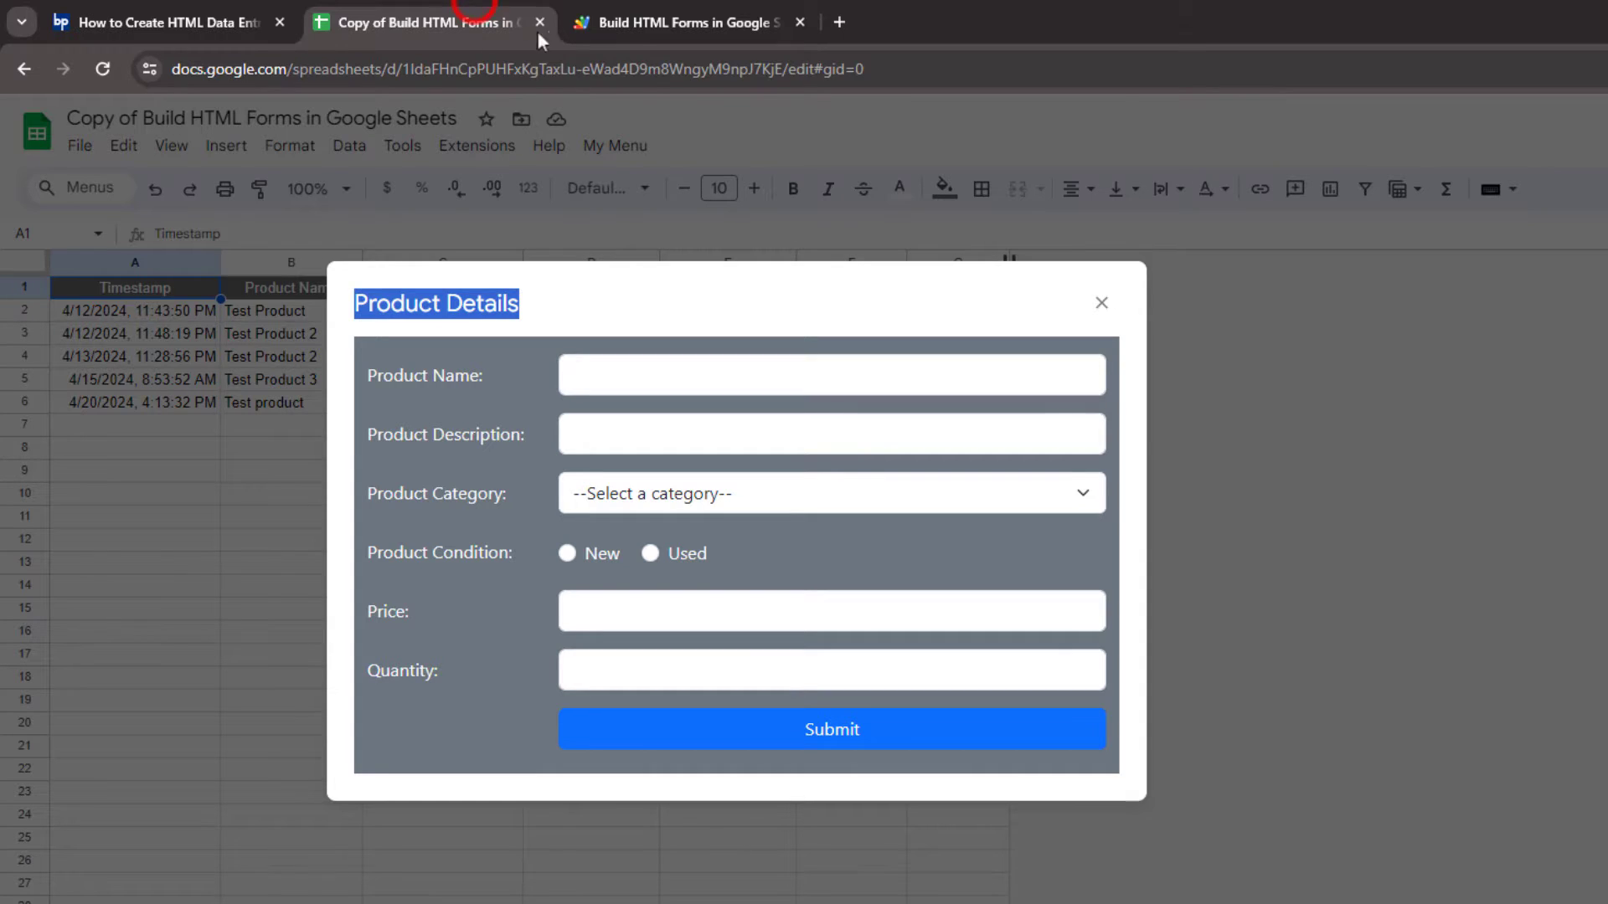
{"action": "left_click", "coordinate": [1102, 302]}
{"action": "left_click", "coordinate": [592, 145]}
{"action": "left_click", "coordinate": [625, 184]}
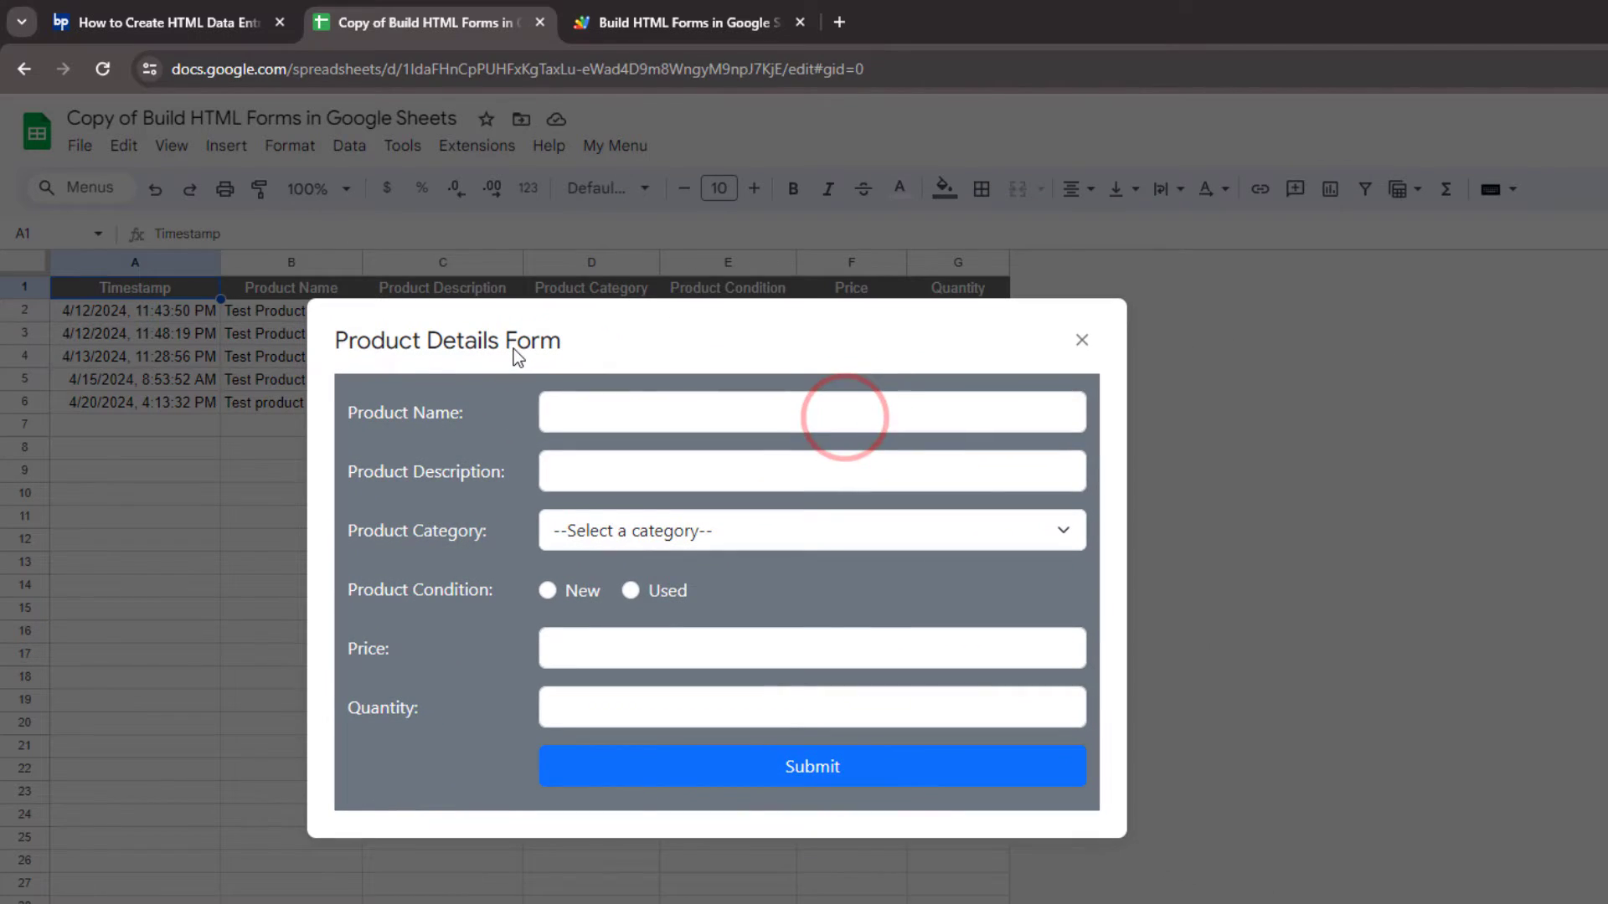
Inspect the Product Description field on the reopened form and go back to the script editor
{"action": "double_click", "coordinate": [449, 470]}
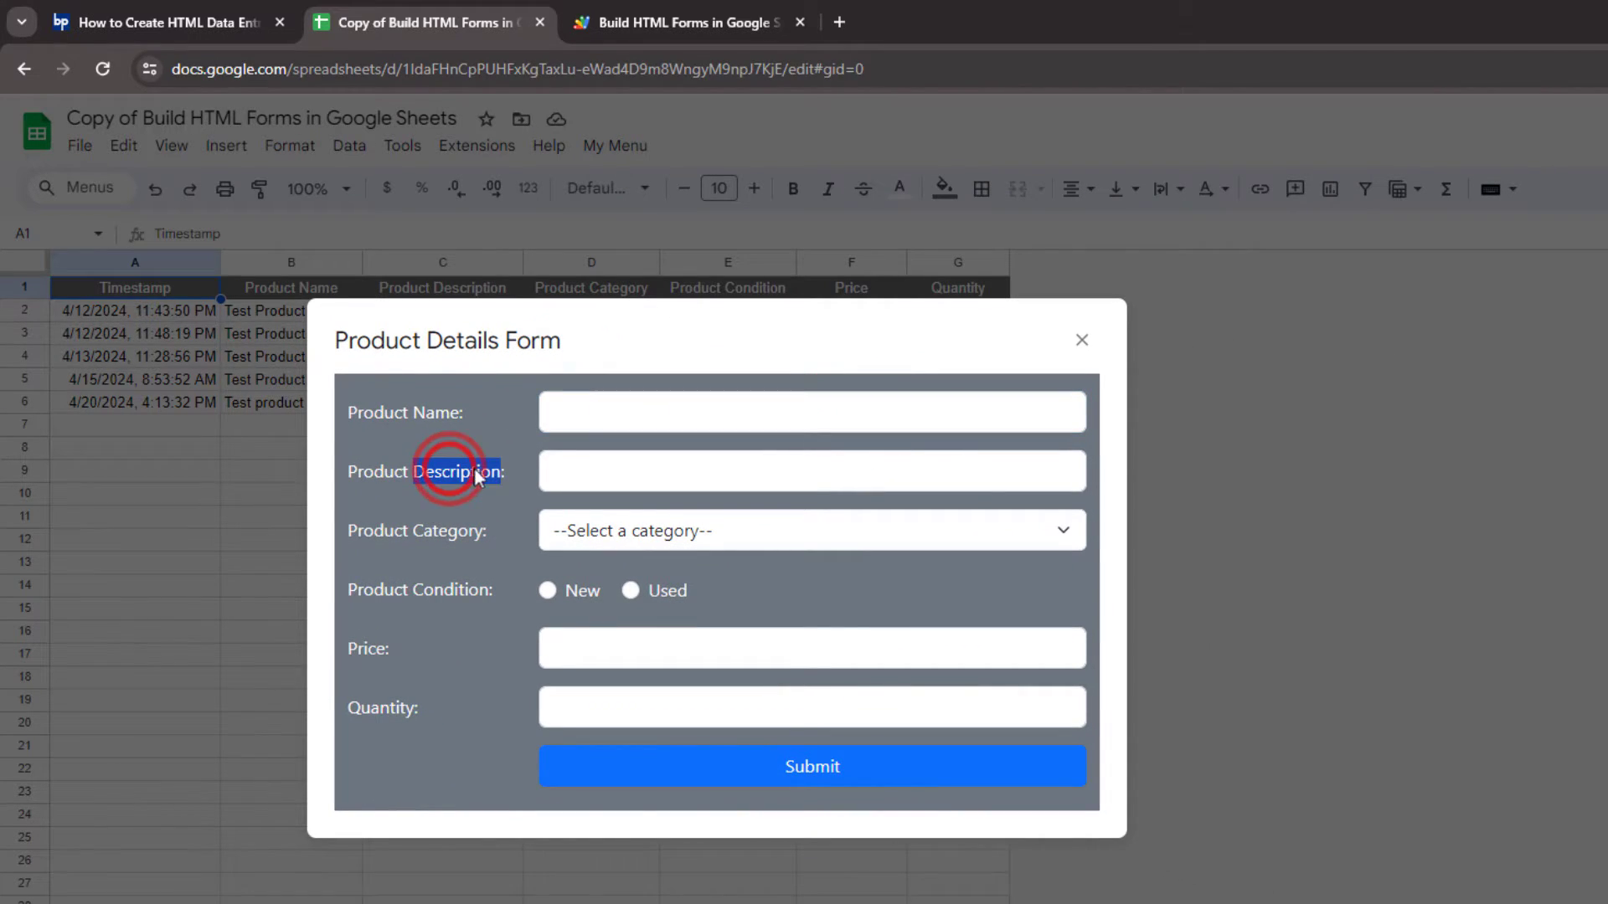
{"action": "left_click", "coordinate": [590, 465]}
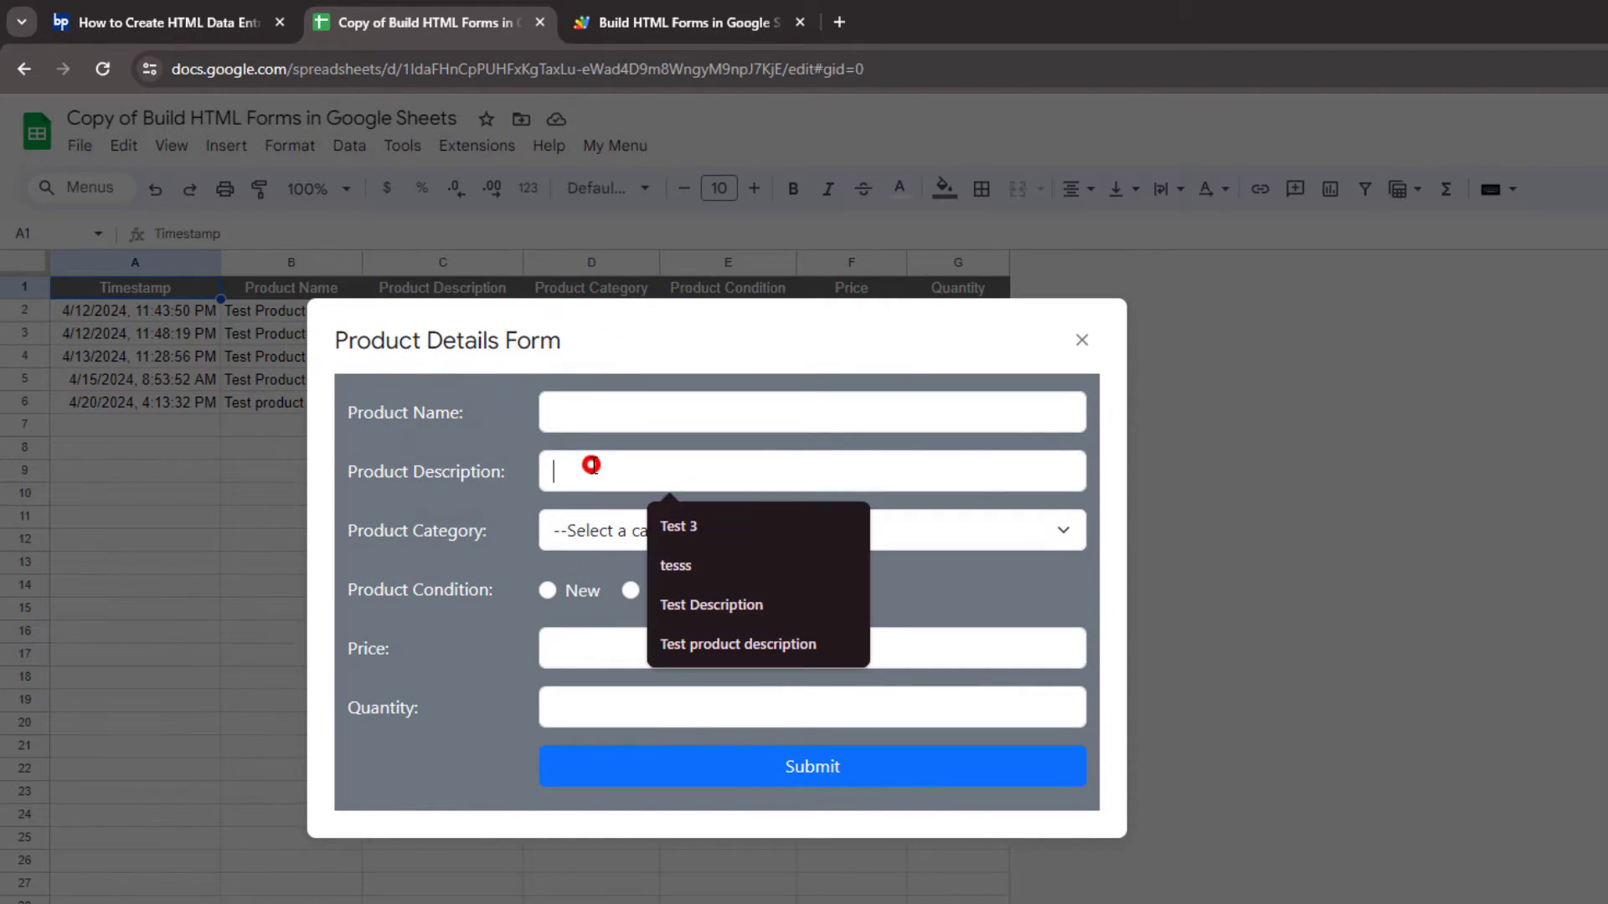
{"action": "left_click", "coordinate": [472, 485]}
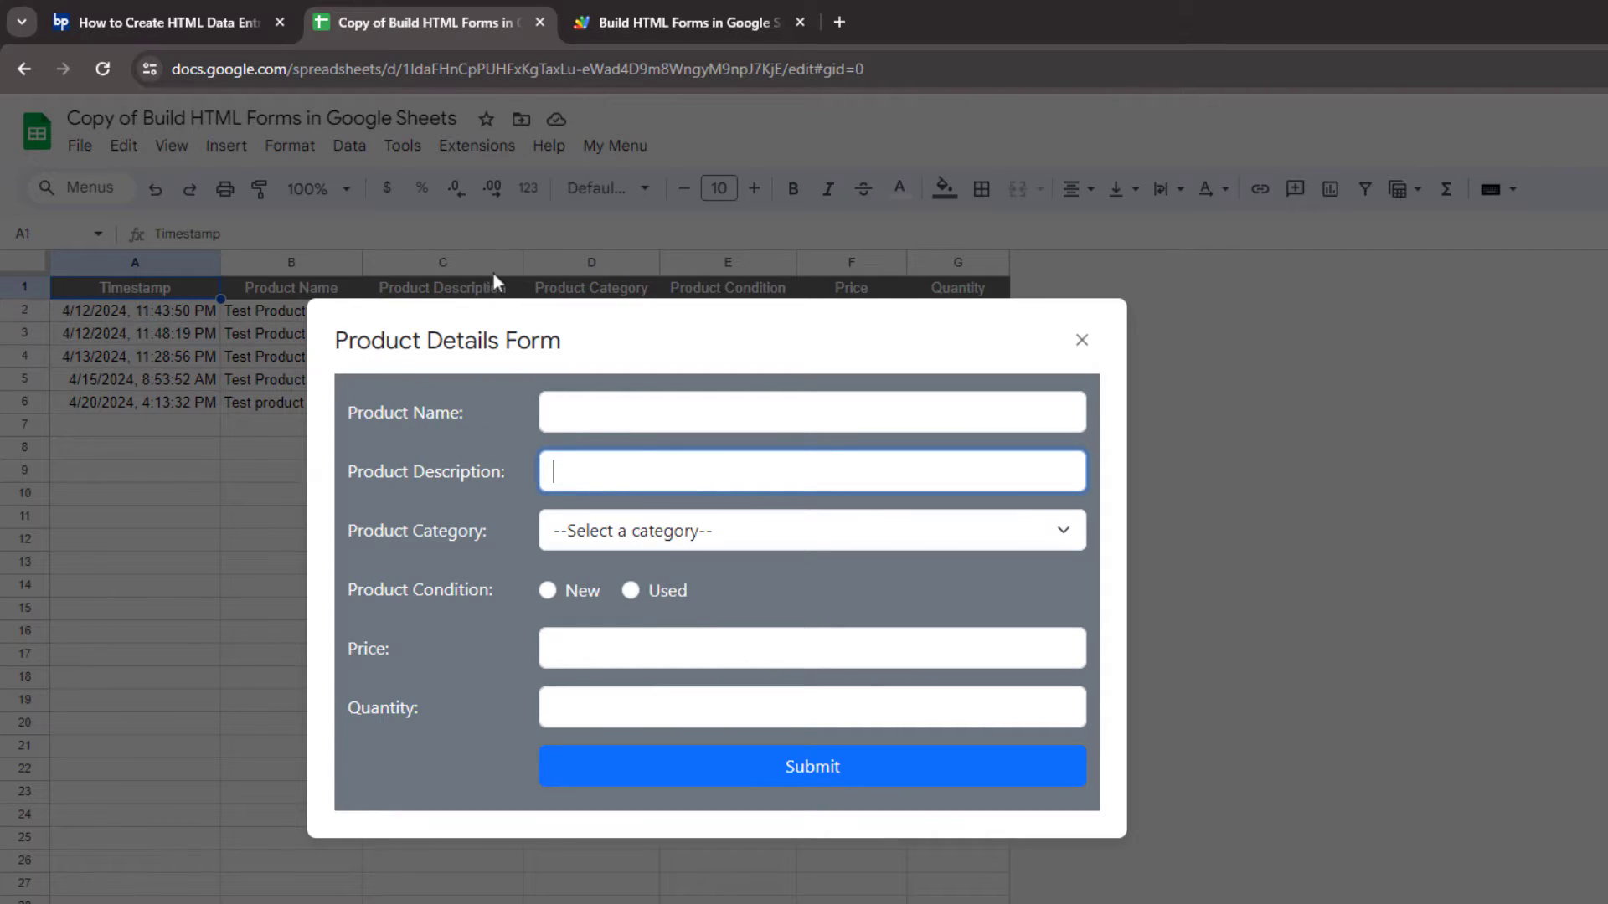
{"action": "left_click", "coordinate": [658, 26]}
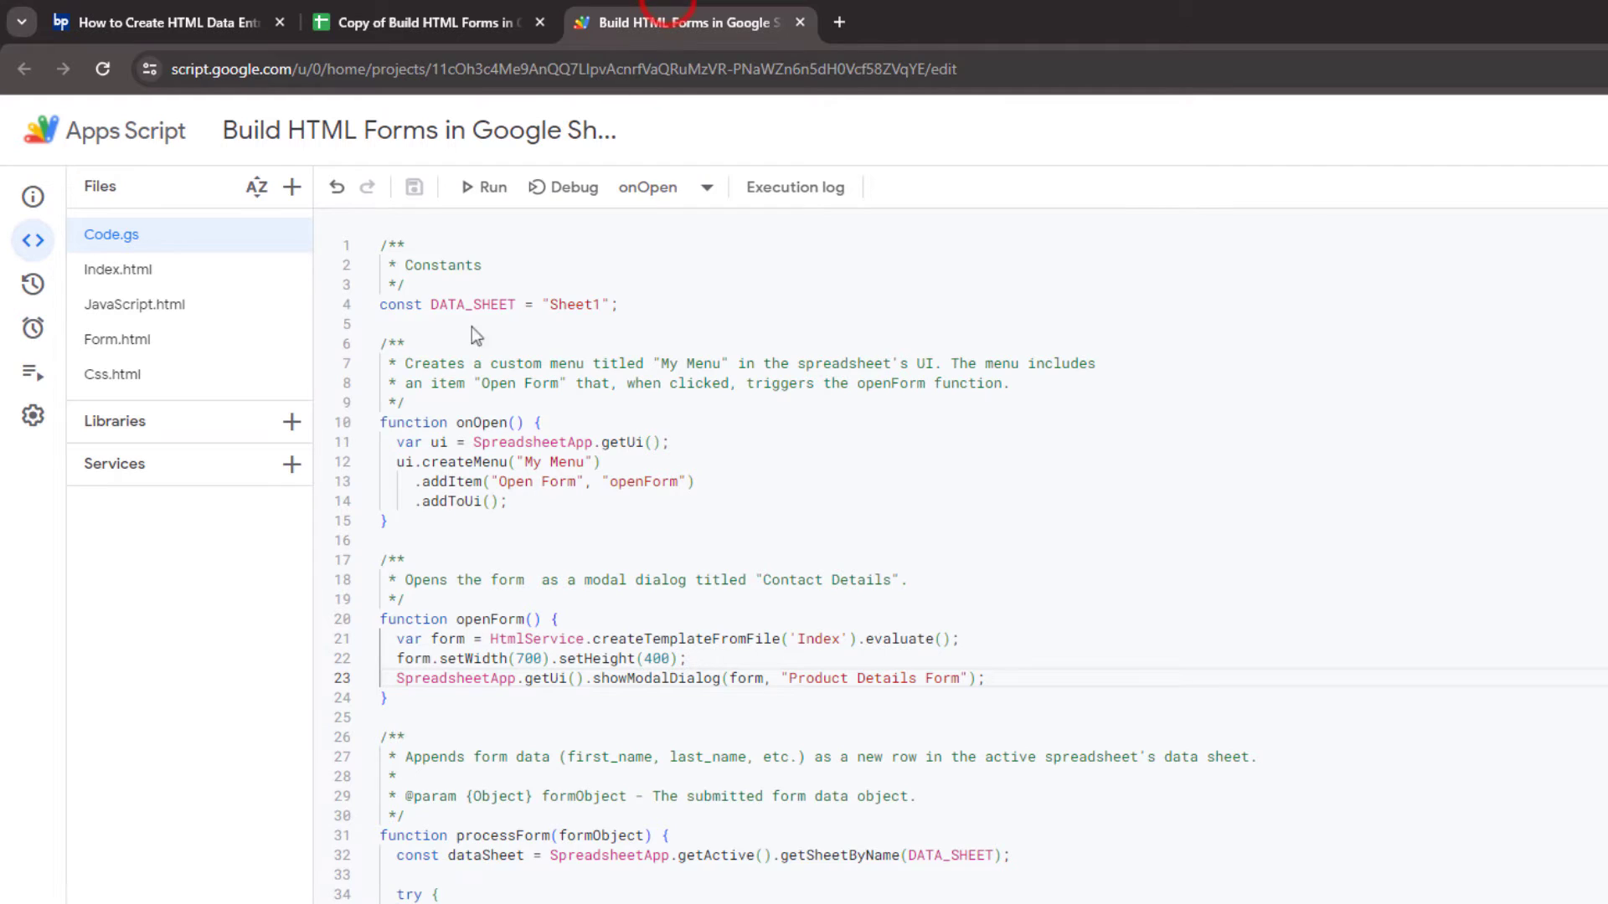
In Form.html, rename the description label to Product Details and its for attribute to productDetails
{"action": "left_click", "coordinate": [186, 359]}
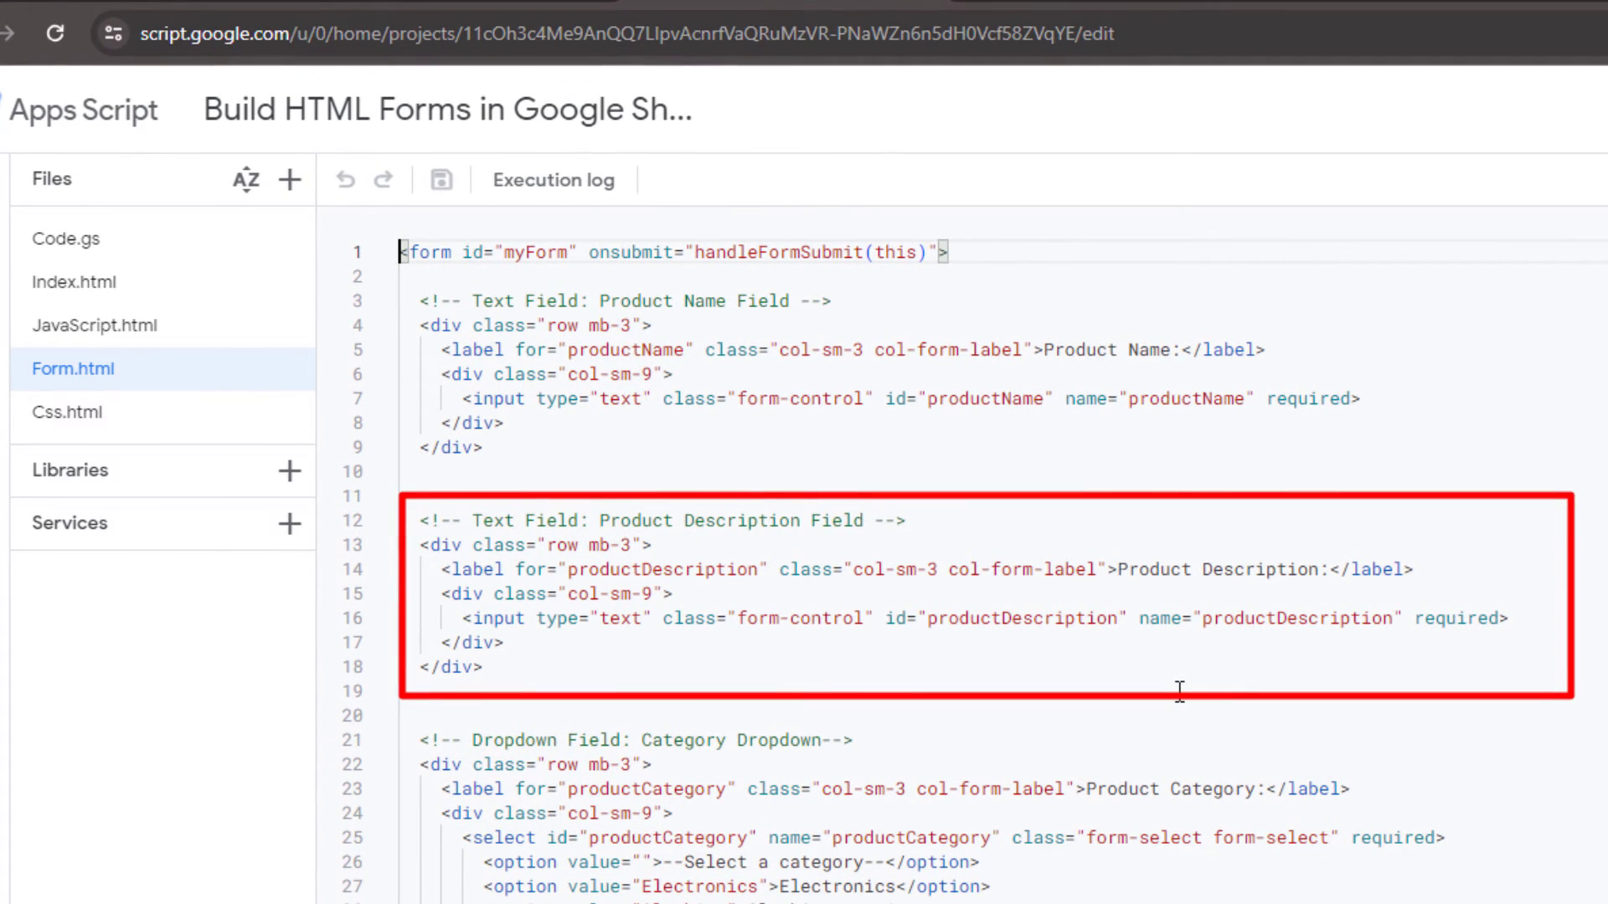
{"action": "double_click", "coordinate": [1244, 569]}
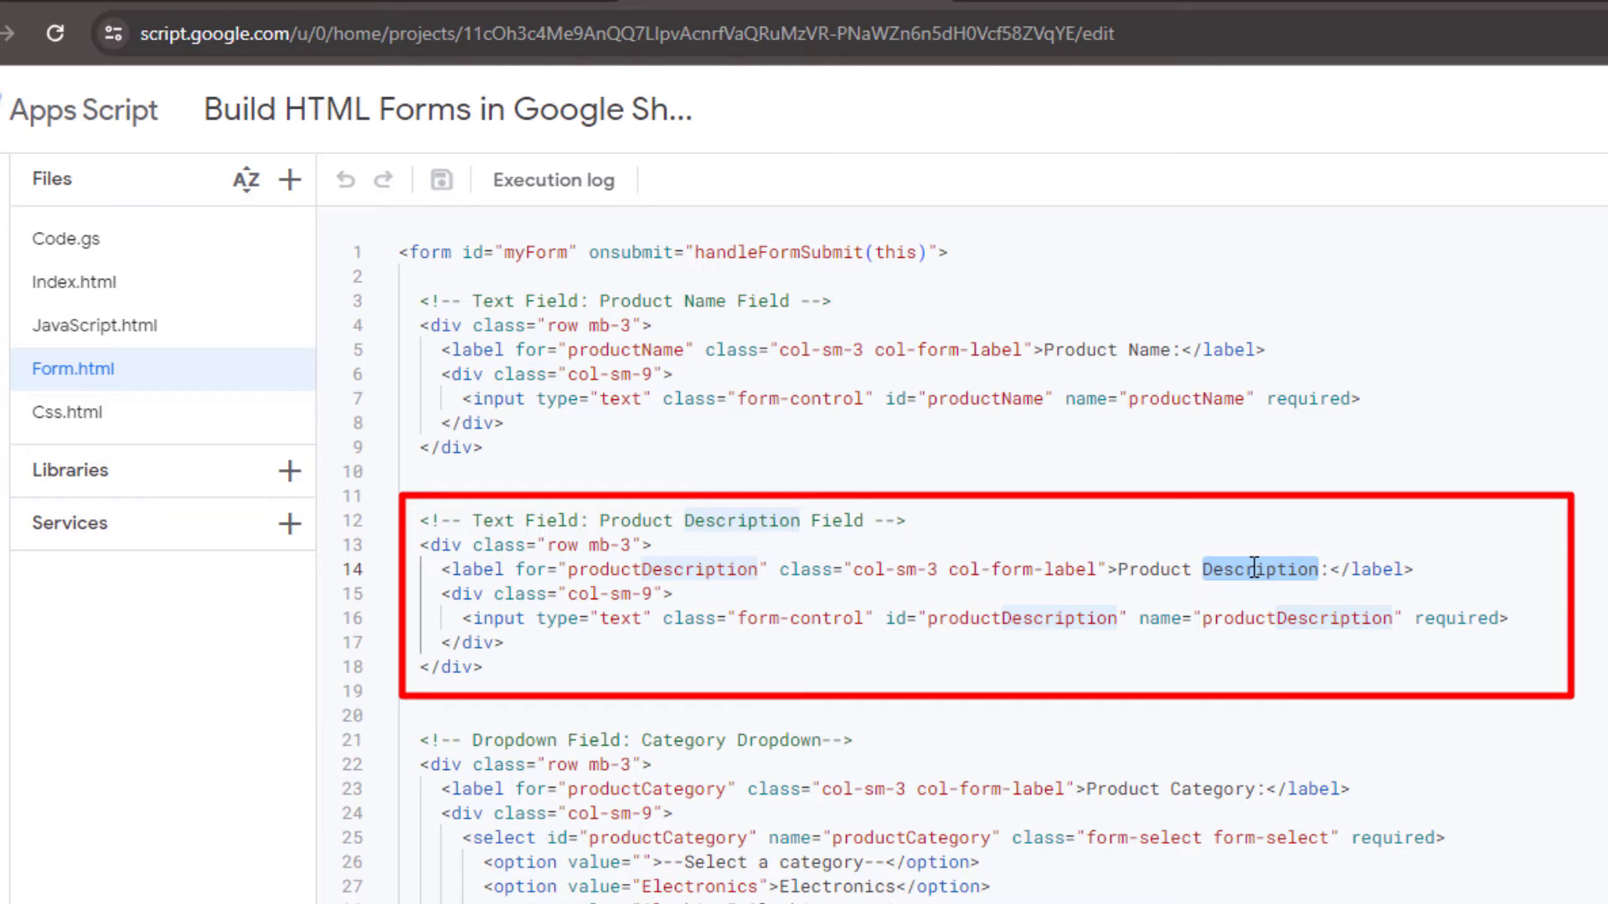
{"action": "type", "text": "Detai"}
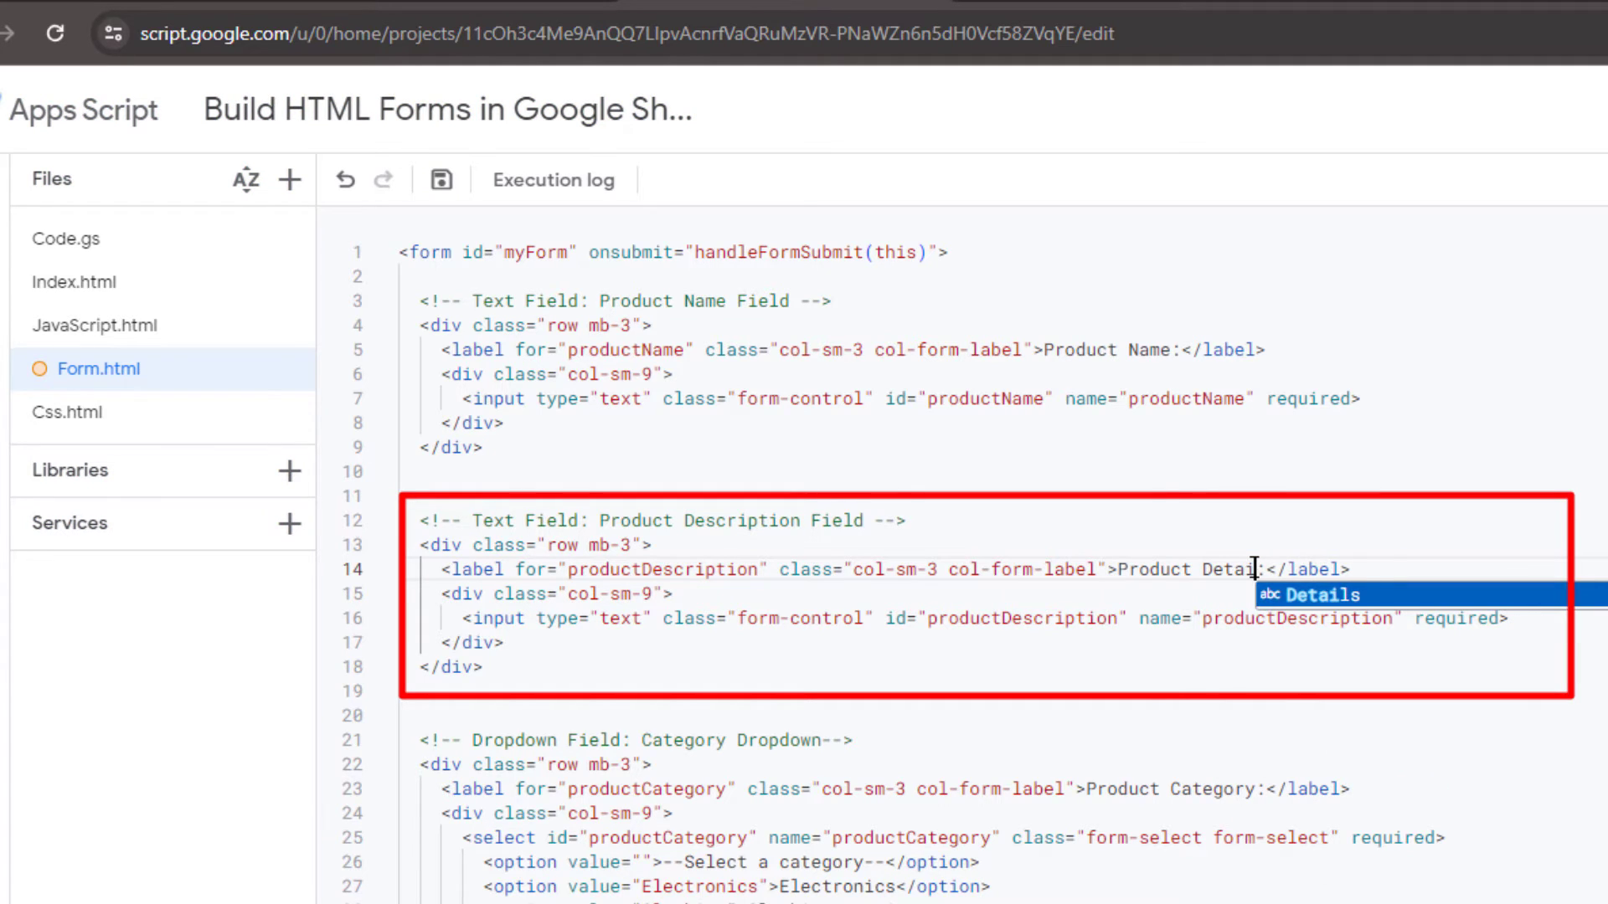
{"action": "type", "text": "ls"}
{"action": "left_click", "coordinate": [780, 571]}
{"action": "double_click", "coordinate": [567, 569]}
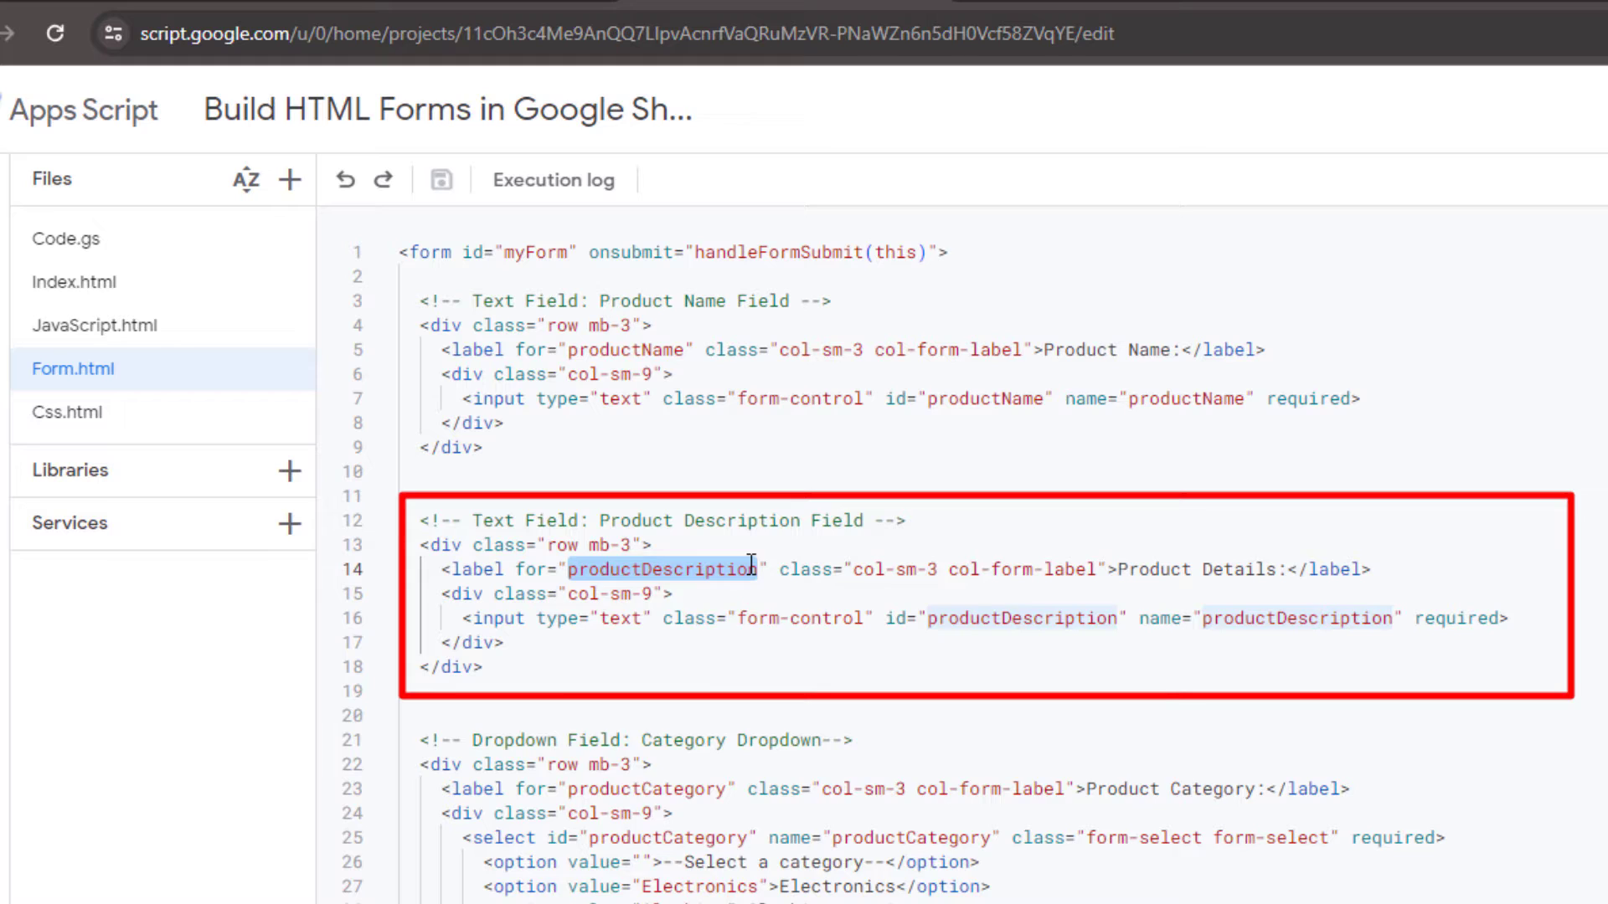
{"action": "type", "text": "productDetails"}
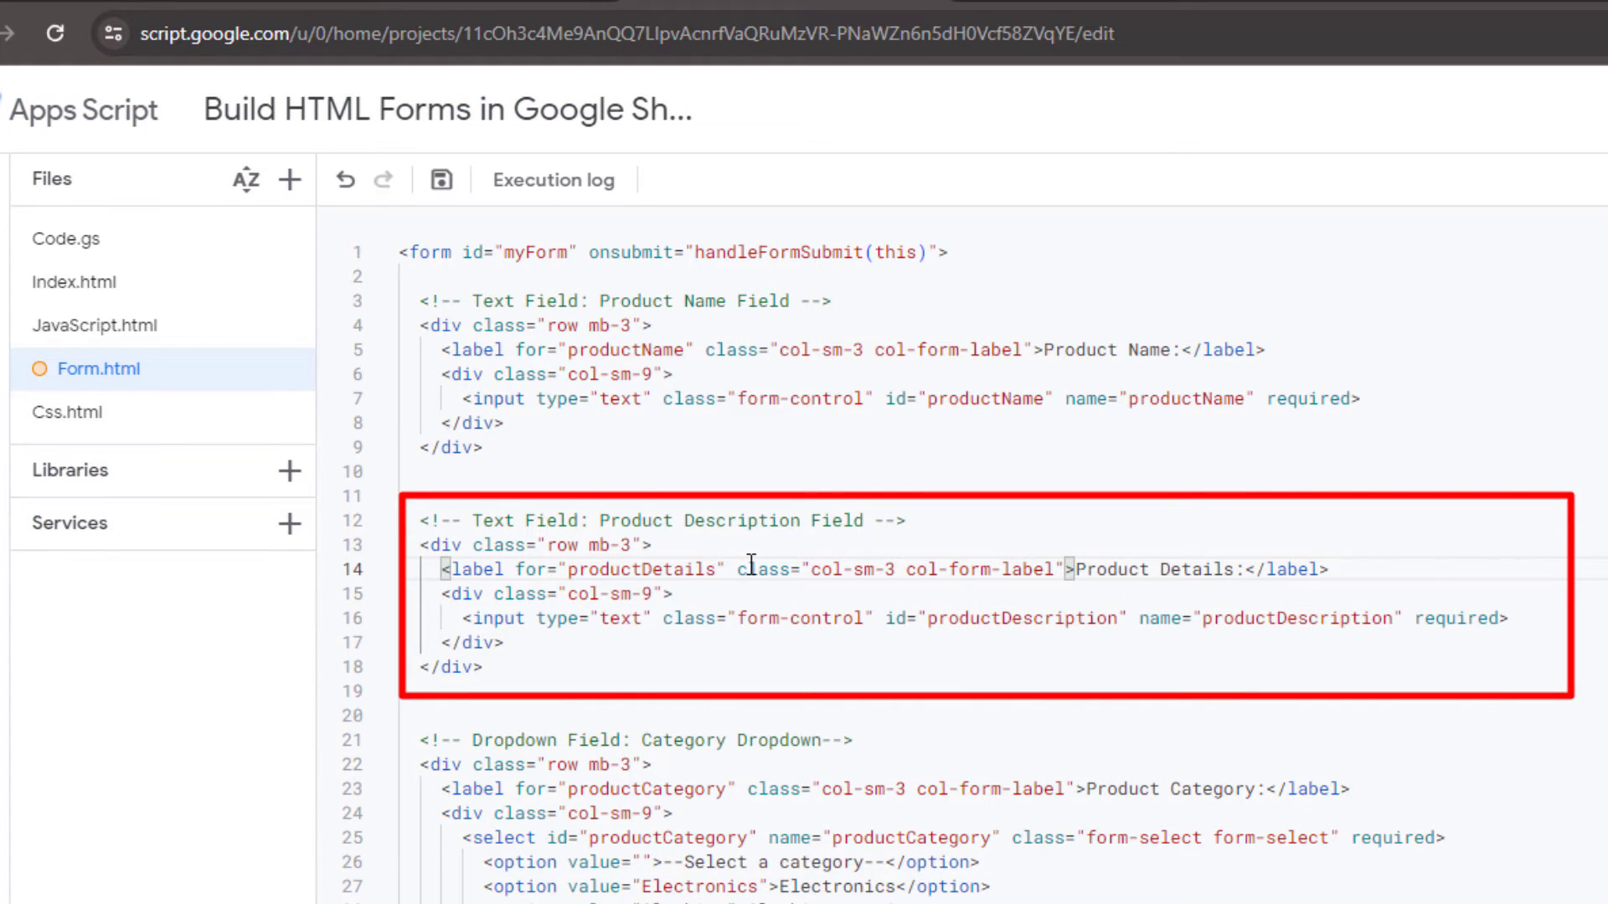
Change the description input's id and name from productDescription to productDetails
{"action": "double_click", "coordinate": [627, 569]}
{"action": "key", "text": "ctrl+c"}
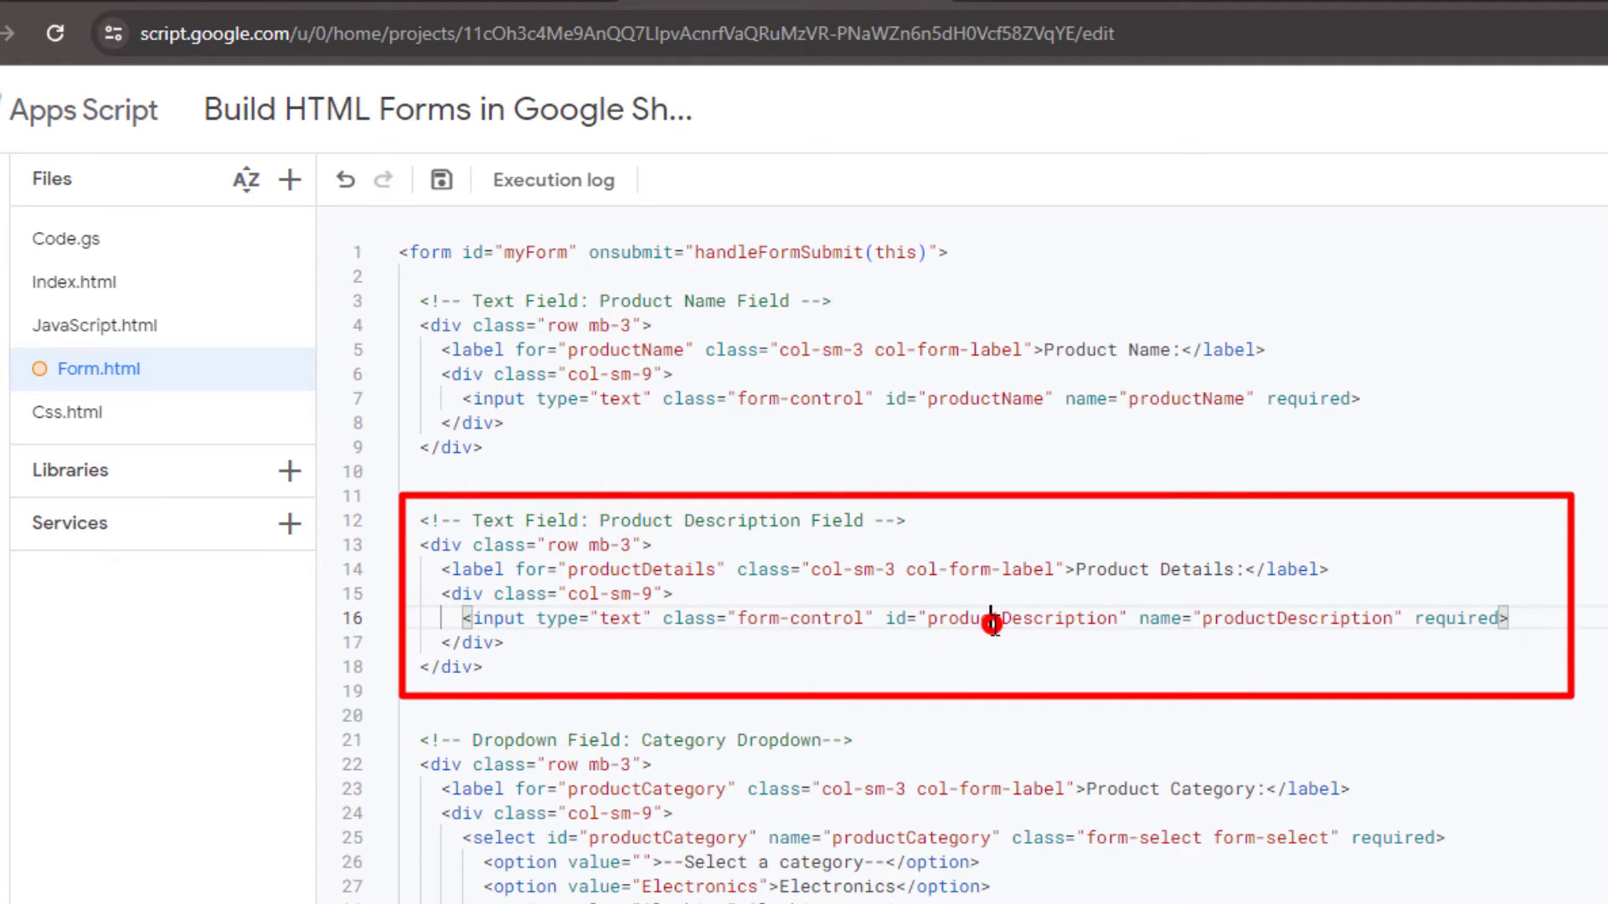
{"action": "double_click", "coordinate": [999, 618]}
{"action": "key", "text": "ctrl+v"}
{"action": "double_click", "coordinate": [1238, 618]}
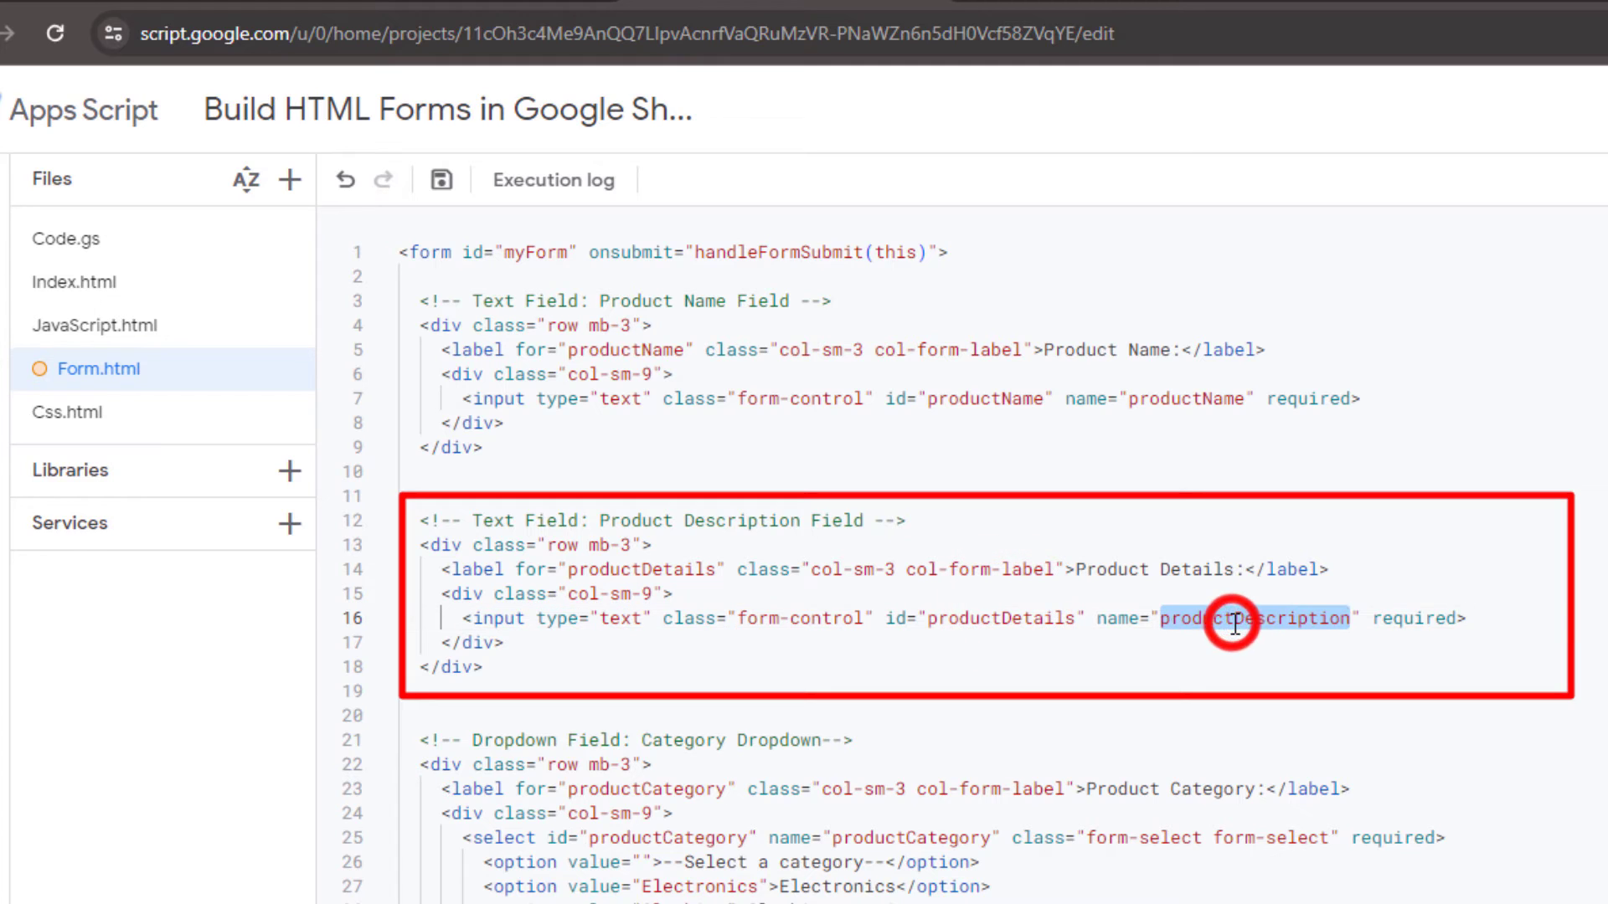
{"action": "key", "text": "ctrl+v"}
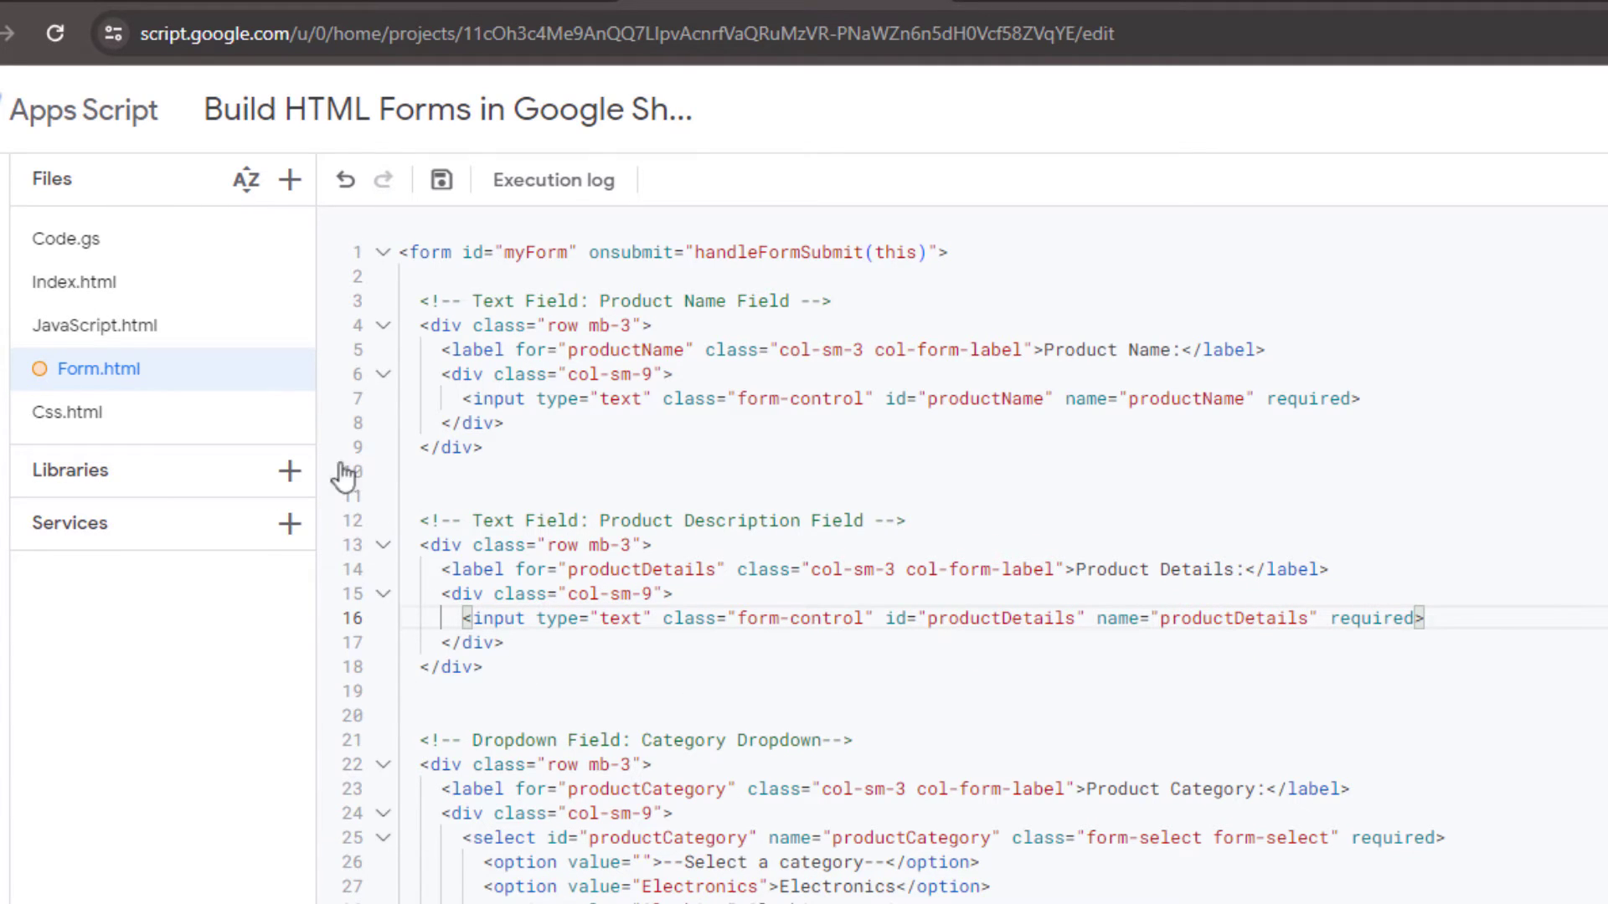
Change productDescription to productDetails on Code.gs line 38 and save the script
{"action": "left_click", "coordinate": [113, 240]}
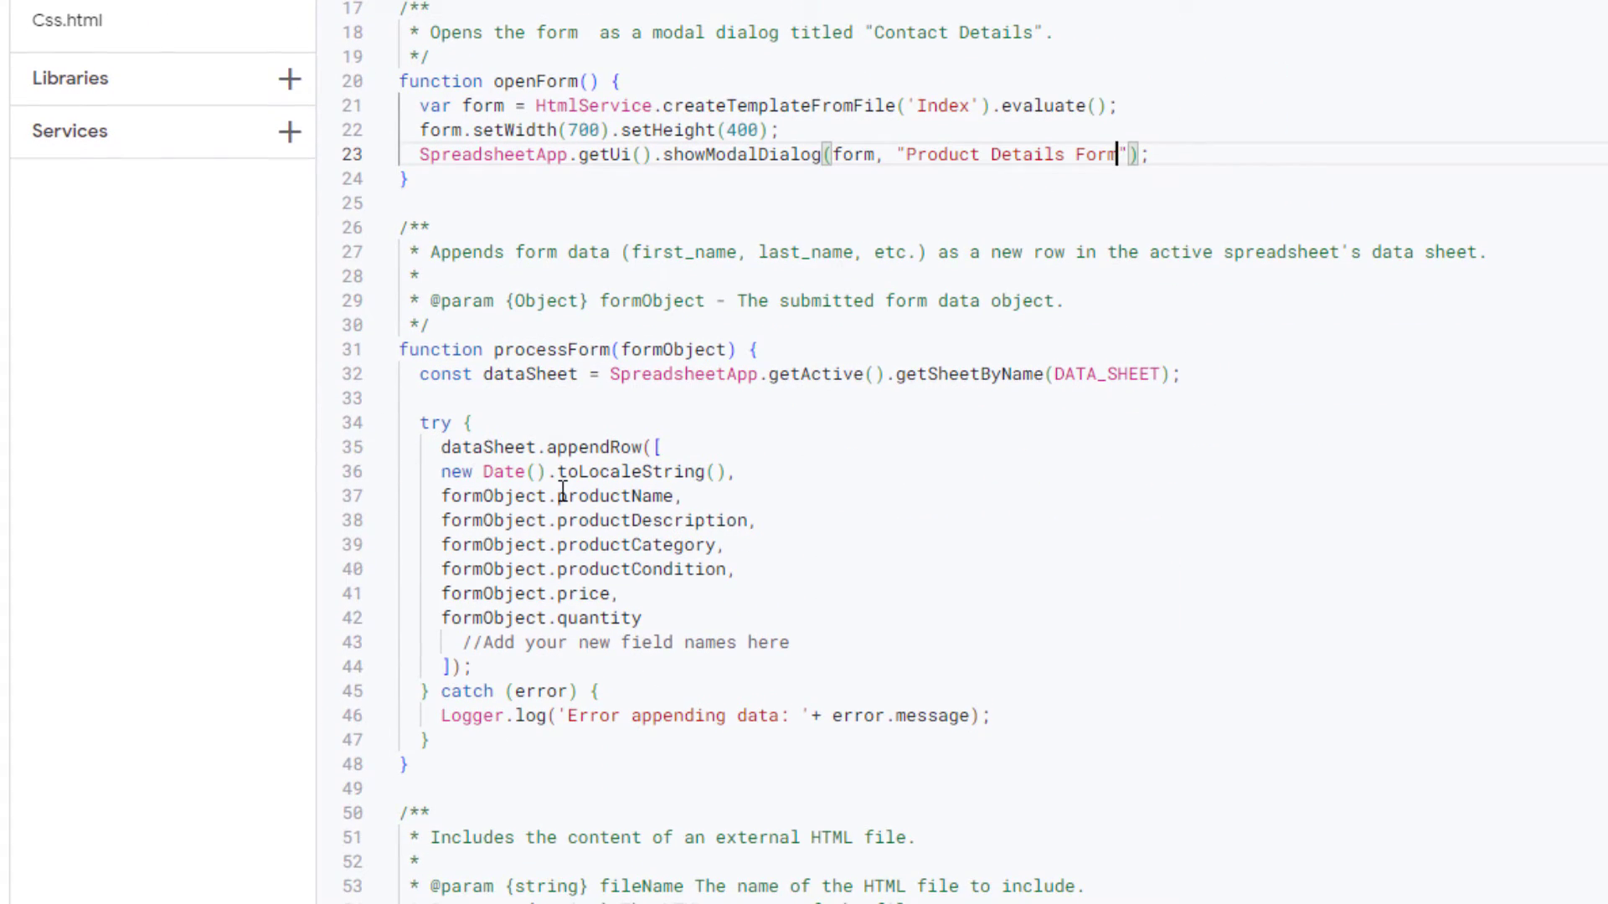
{"action": "left_click", "coordinate": [560, 522]}
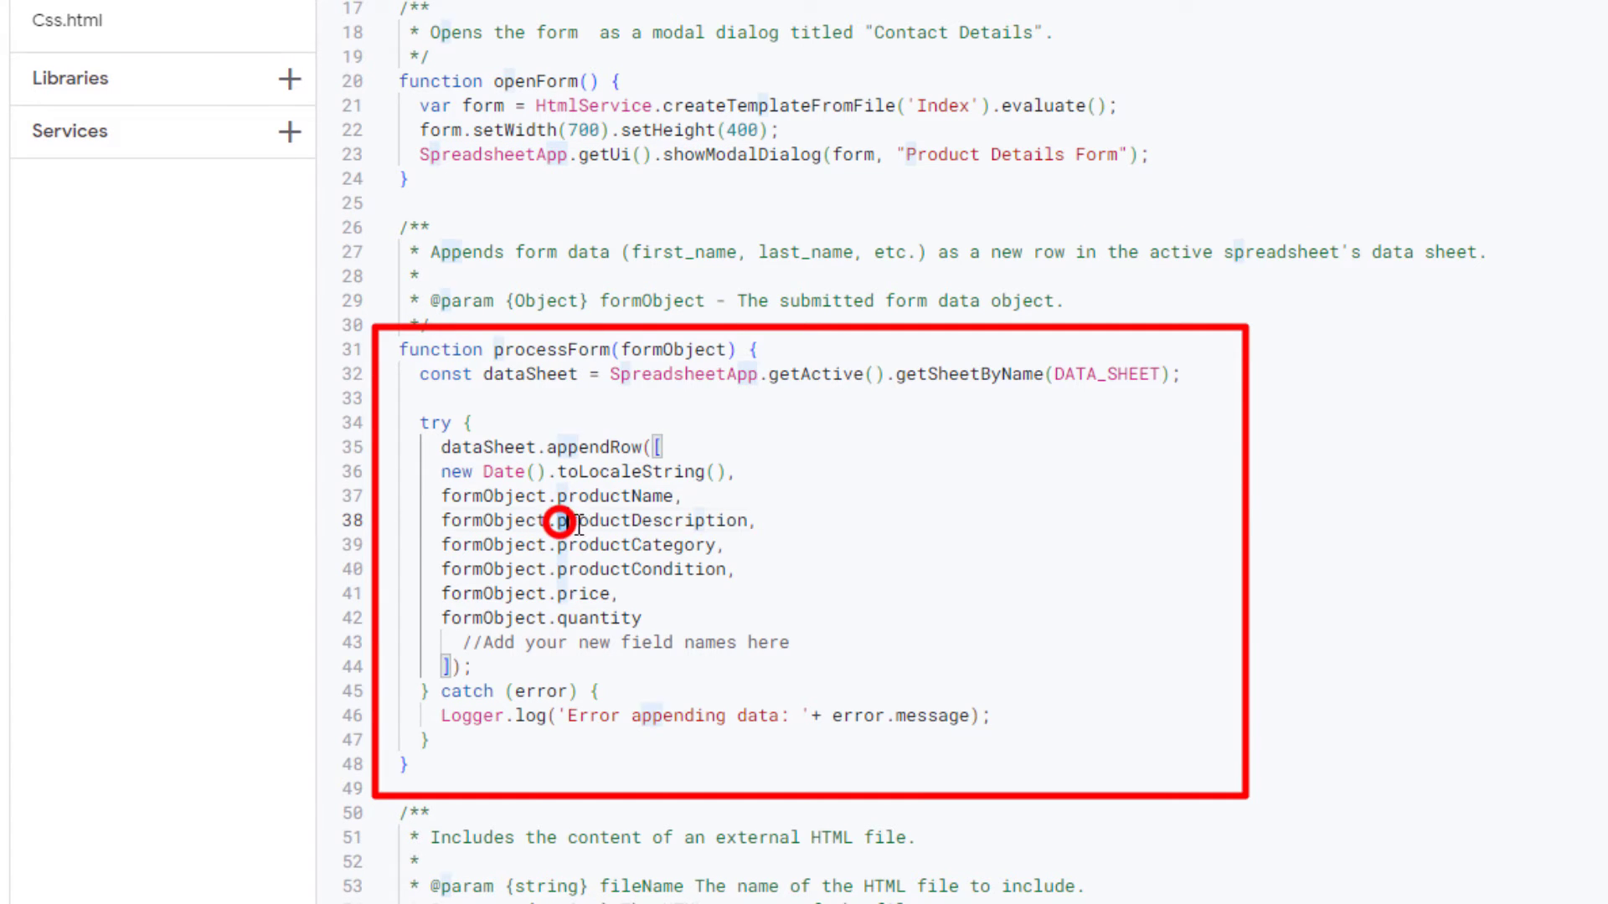
{"action": "double_click", "coordinate": [560, 522]}
{"action": "type", "text": "productDetails"}
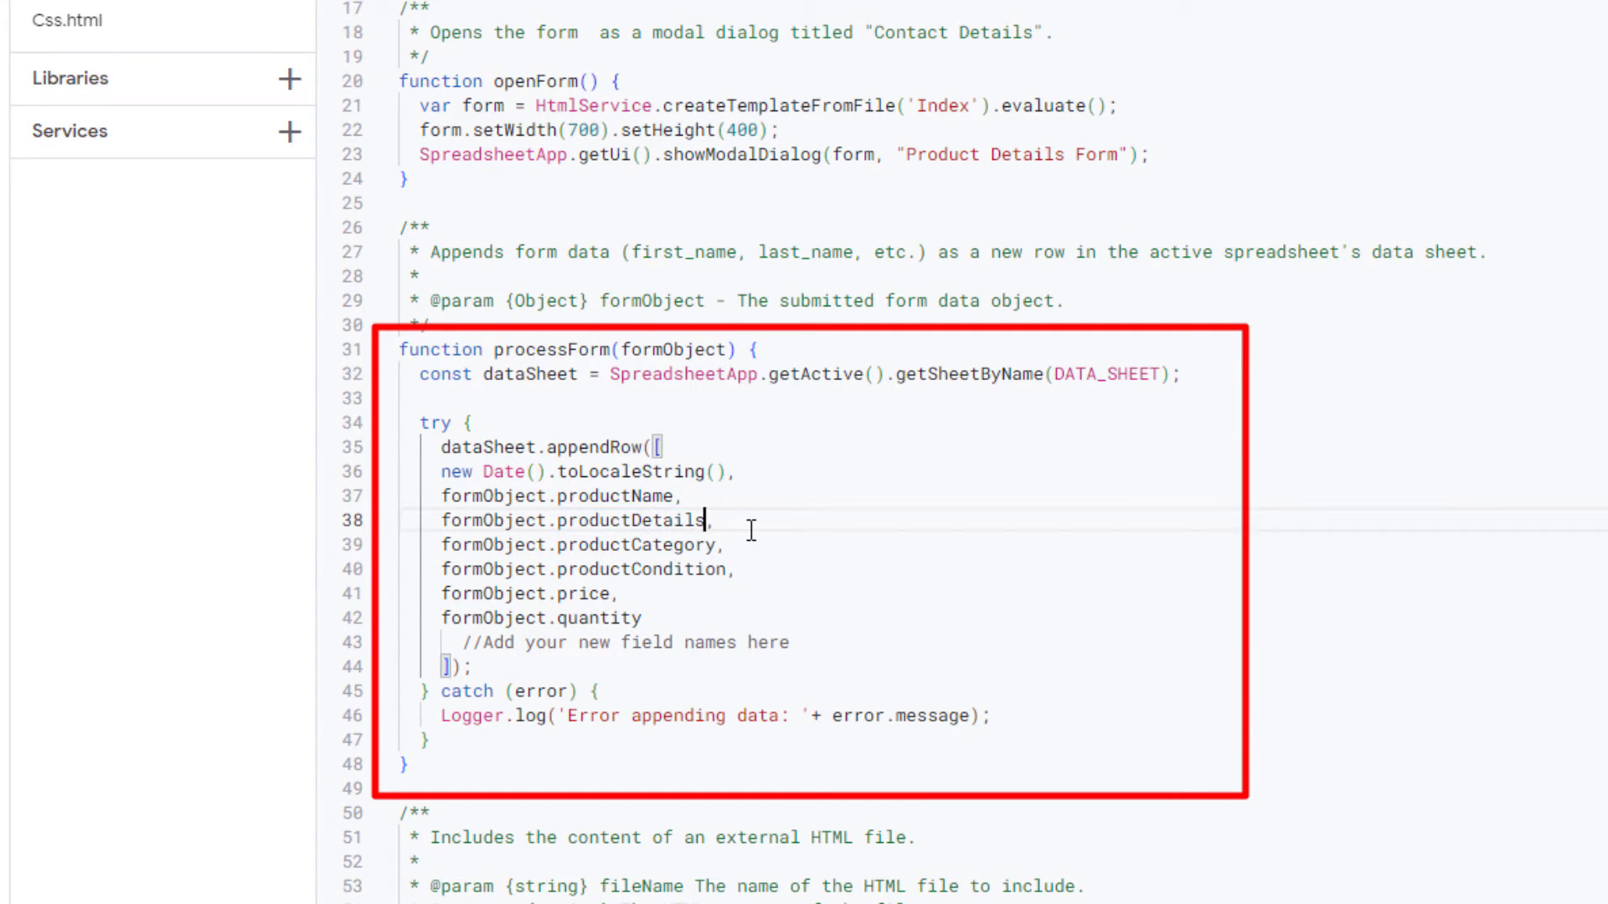
{"action": "left_click", "coordinate": [347, 159]}
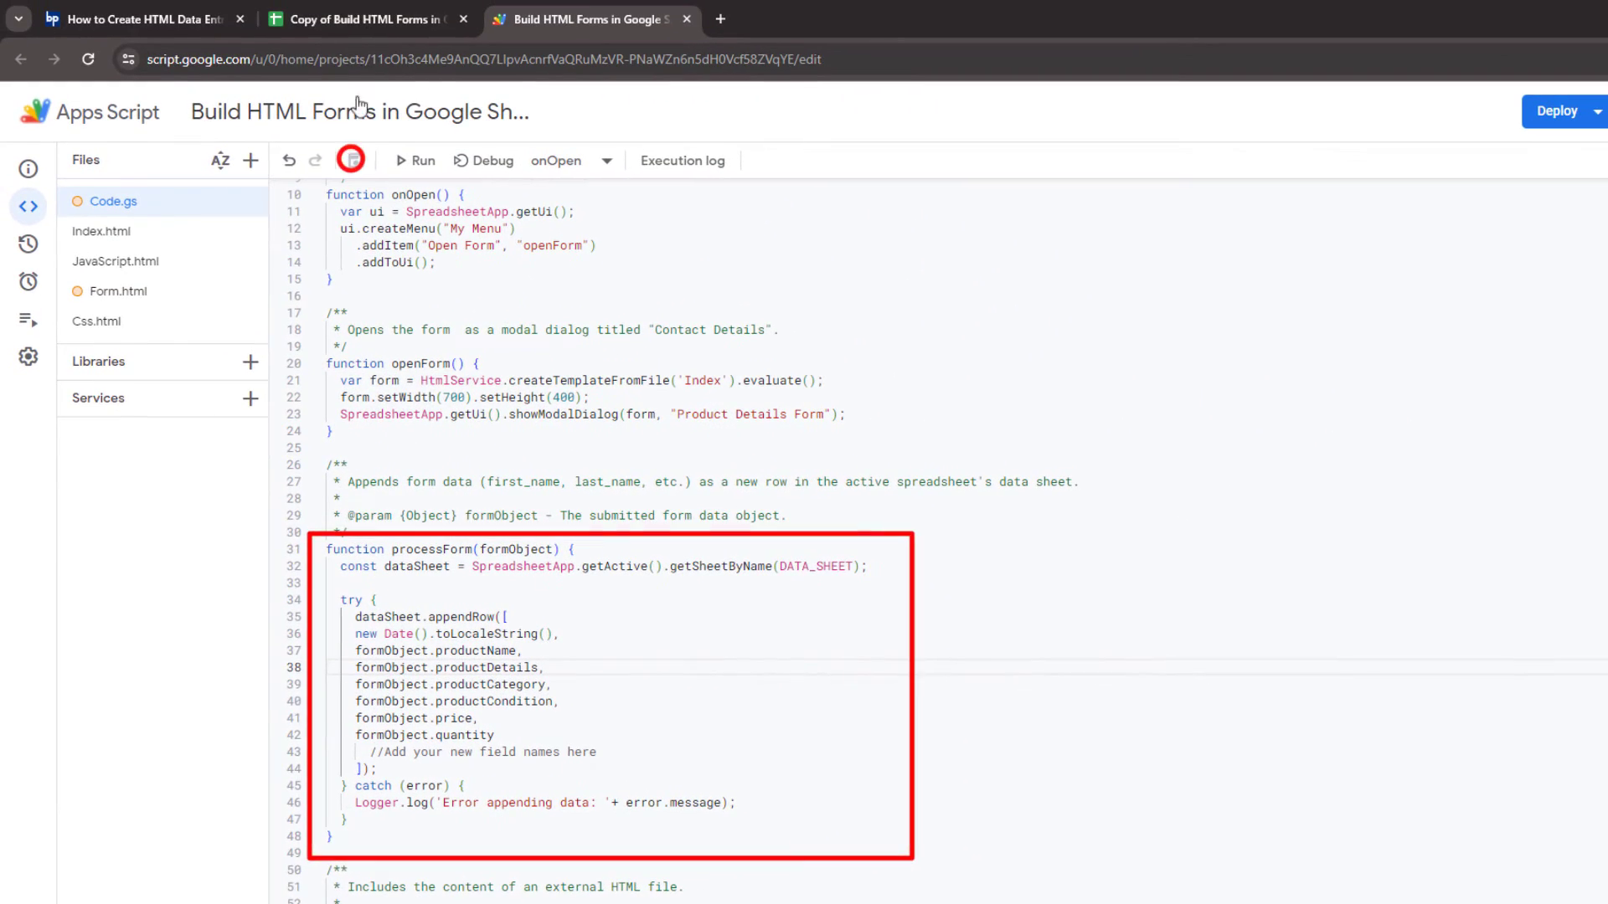
Close the old product form and relaunch the product entry form from My Menu
{"action": "left_click", "coordinate": [368, 19]}
{"action": "left_click", "coordinate": [929, 292]}
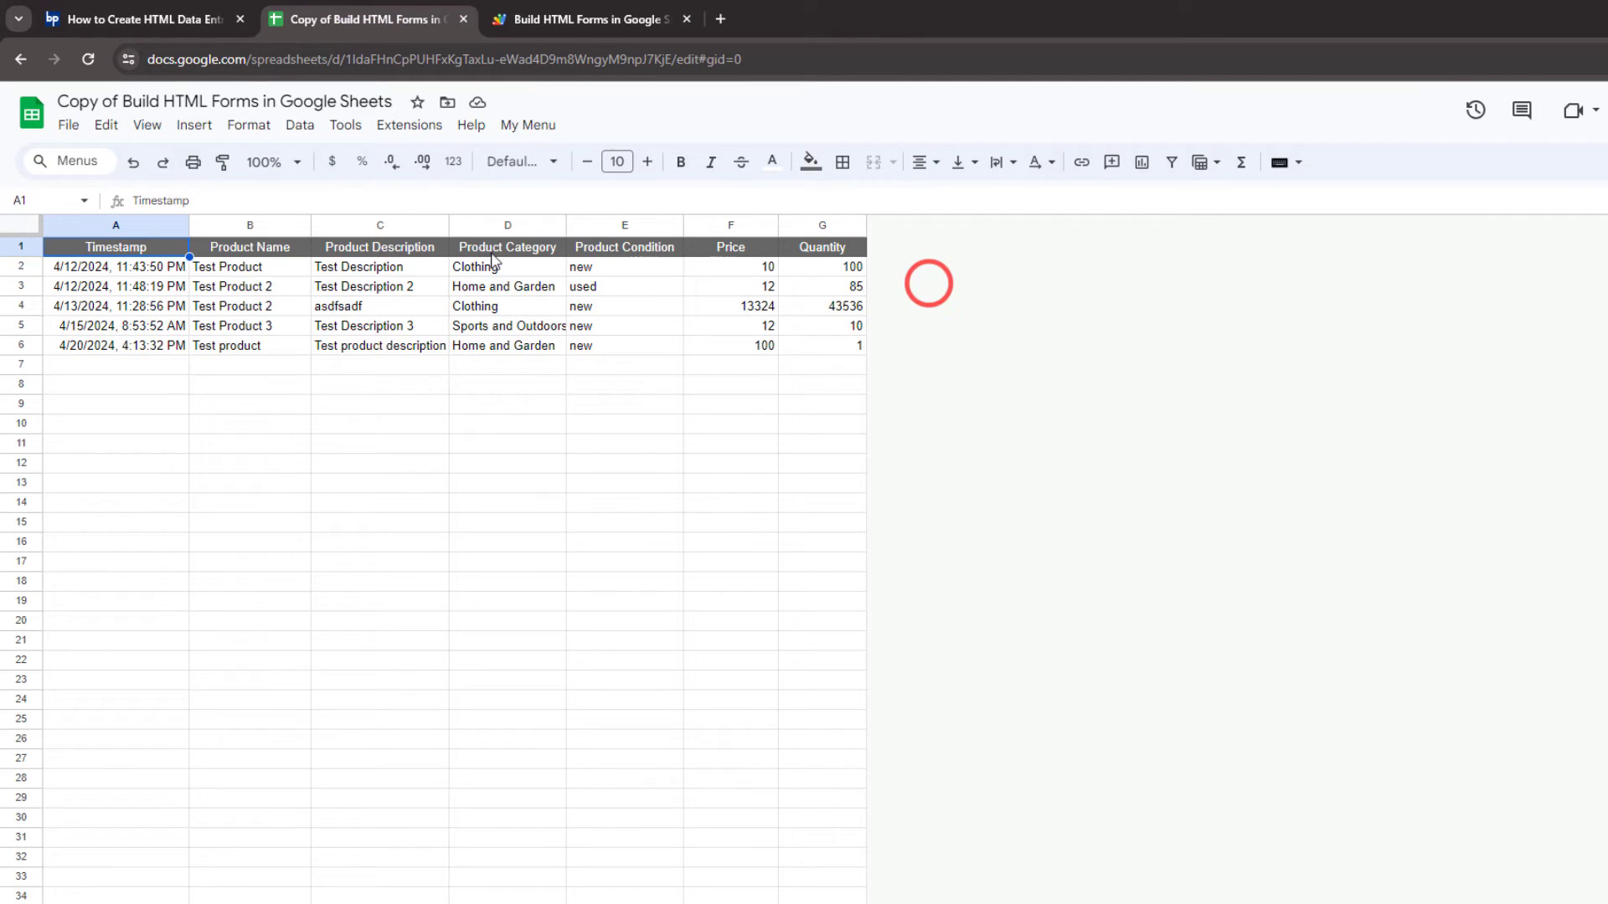
{"action": "left_click", "coordinate": [423, 249]}
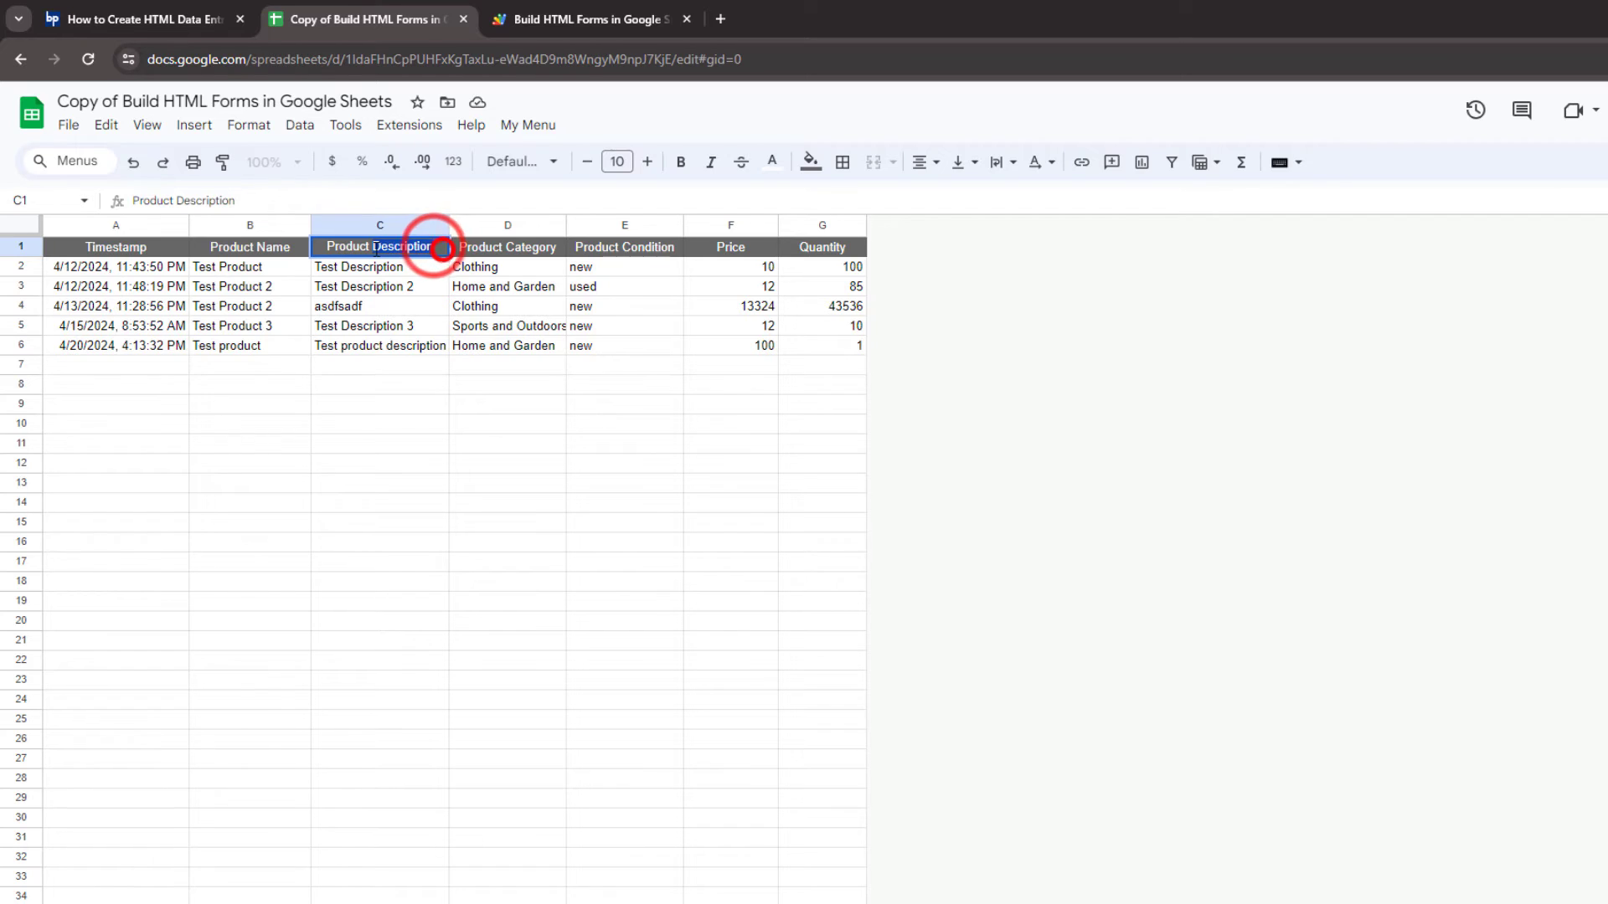
{"action": "left_click", "coordinate": [401, 325]}
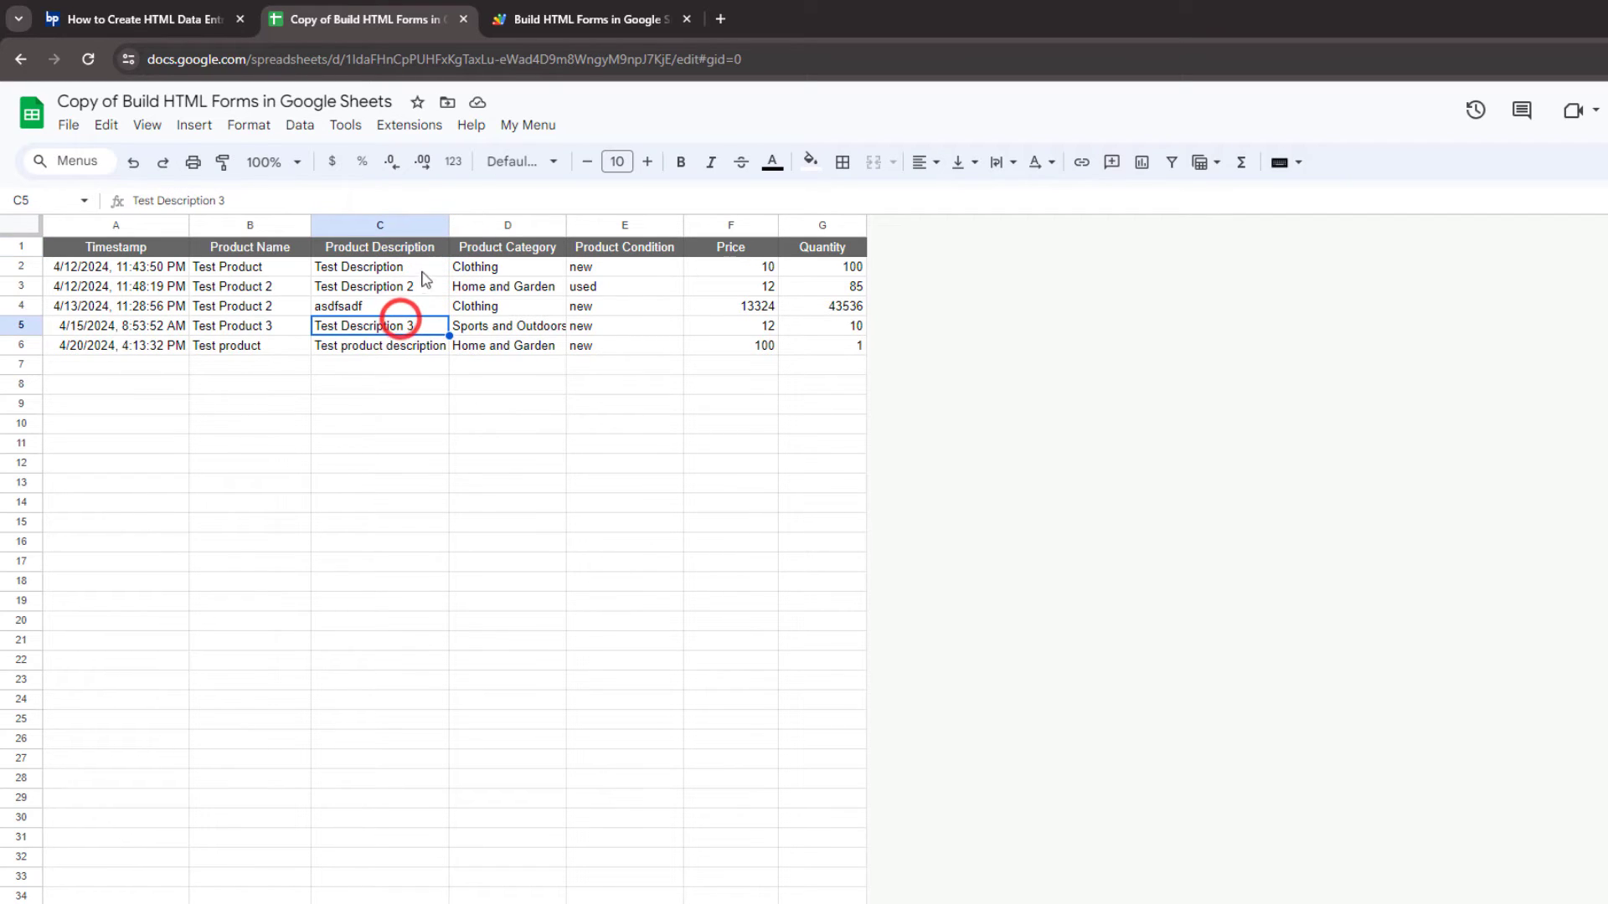
{"action": "left_click", "coordinate": [514, 124]}
{"action": "left_click", "coordinate": [534, 153]}
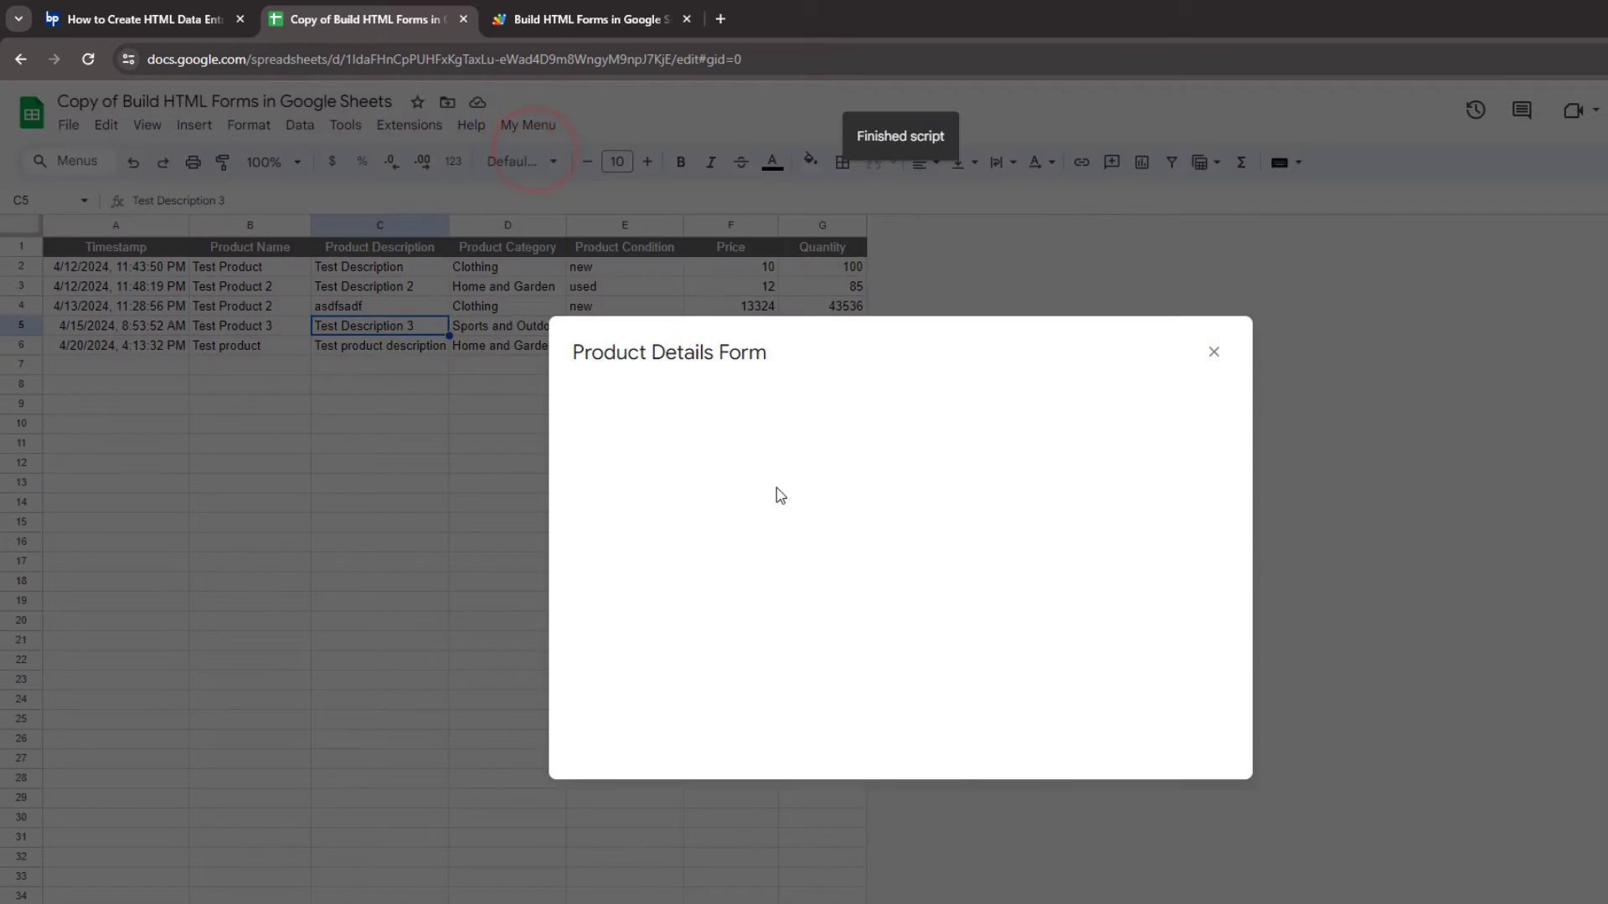
Submit Test product 2 as Clothing, New, price 15, quantity 2, then check row 7
{"action": "left_click", "coordinate": [787, 338]}
{"action": "left_click", "coordinate": [585, 293]}
{"action": "type", "text": "Test produc"}
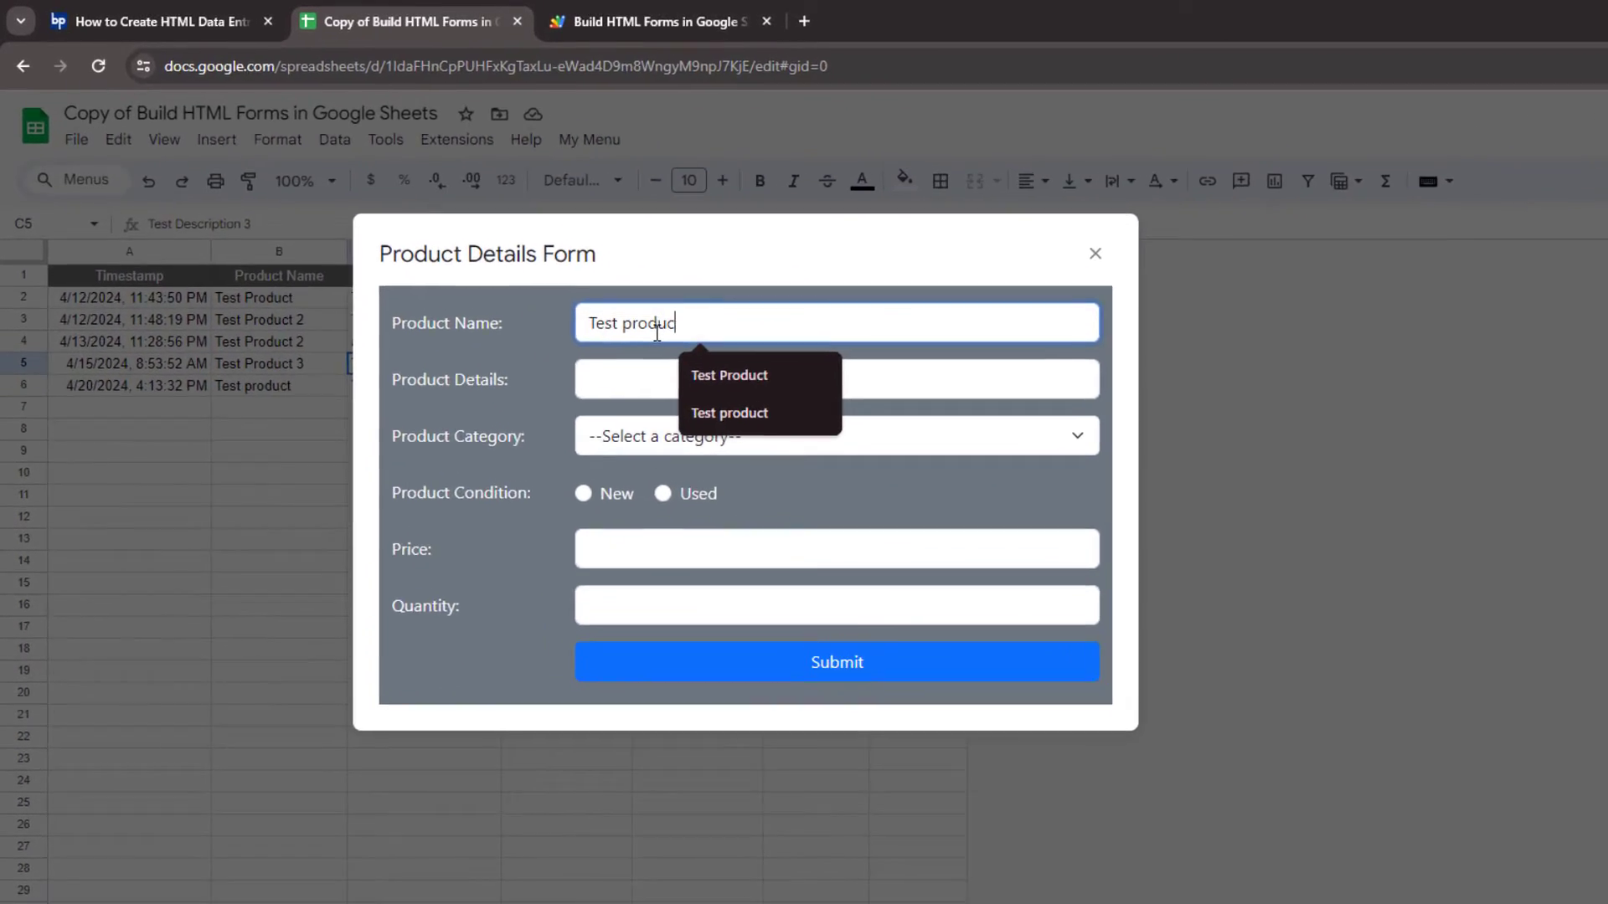
{"action": "type", "text": "t 2"}
{"action": "left_click", "coordinate": [654, 374]}
{"action": "type", "text": "test product detail"}
{"action": "left_click", "coordinate": [843, 532]}
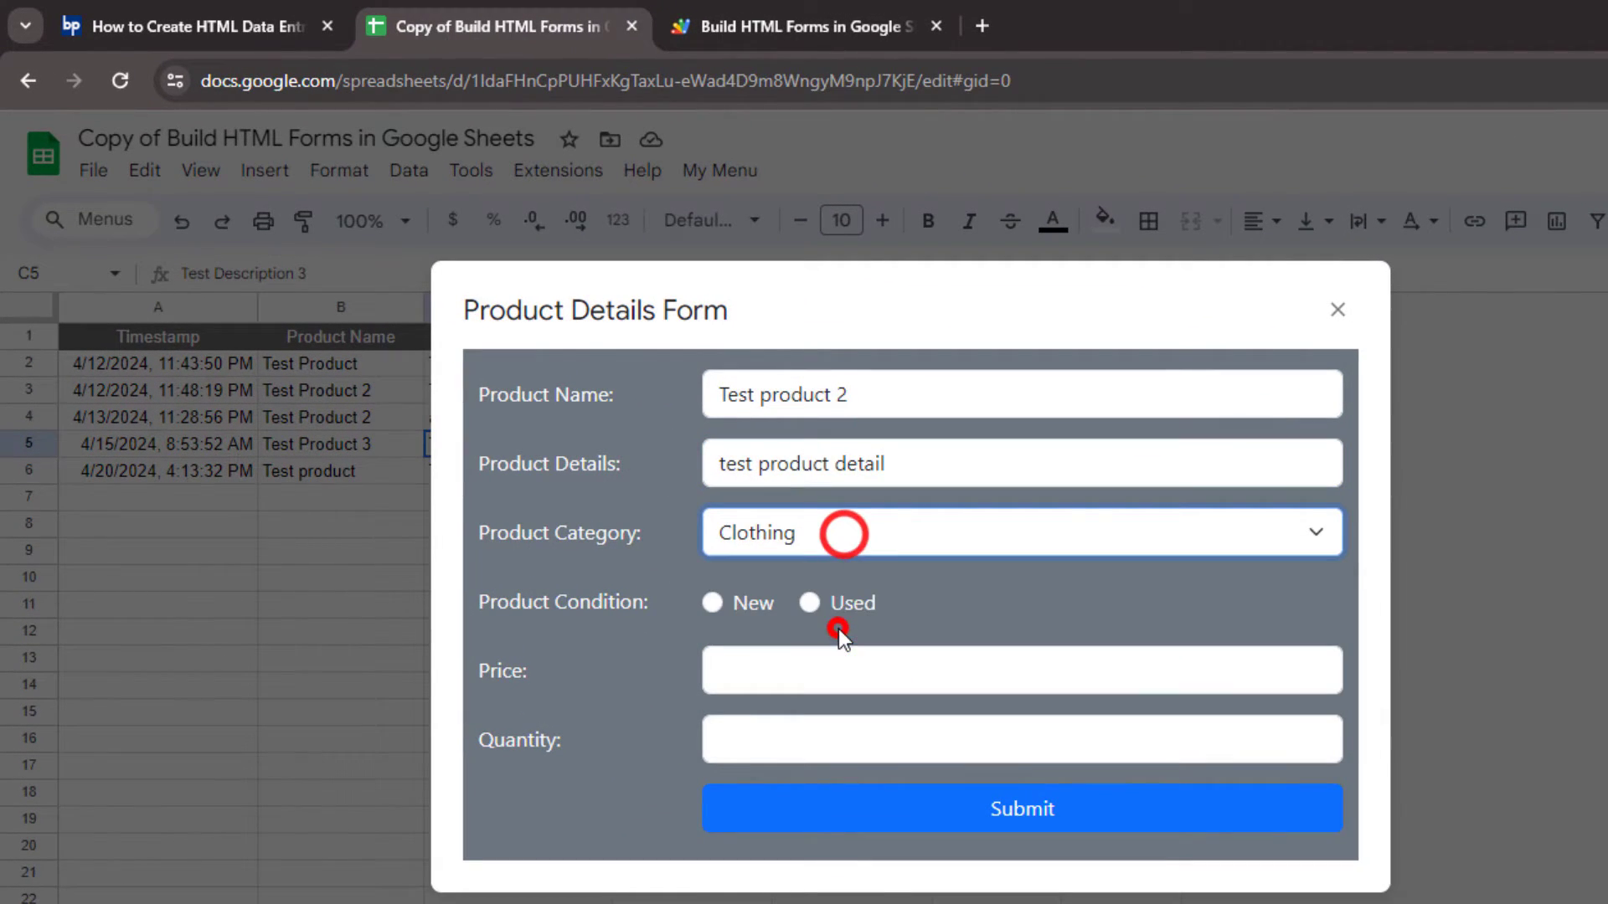
{"action": "left_click", "coordinate": [711, 603]}
{"action": "left_click", "coordinate": [765, 670]}
{"action": "type", "text": "15"}
{"action": "left_click", "coordinate": [797, 725]}
{"action": "type", "text": "2"}
{"action": "left_click", "coordinate": [843, 814]}
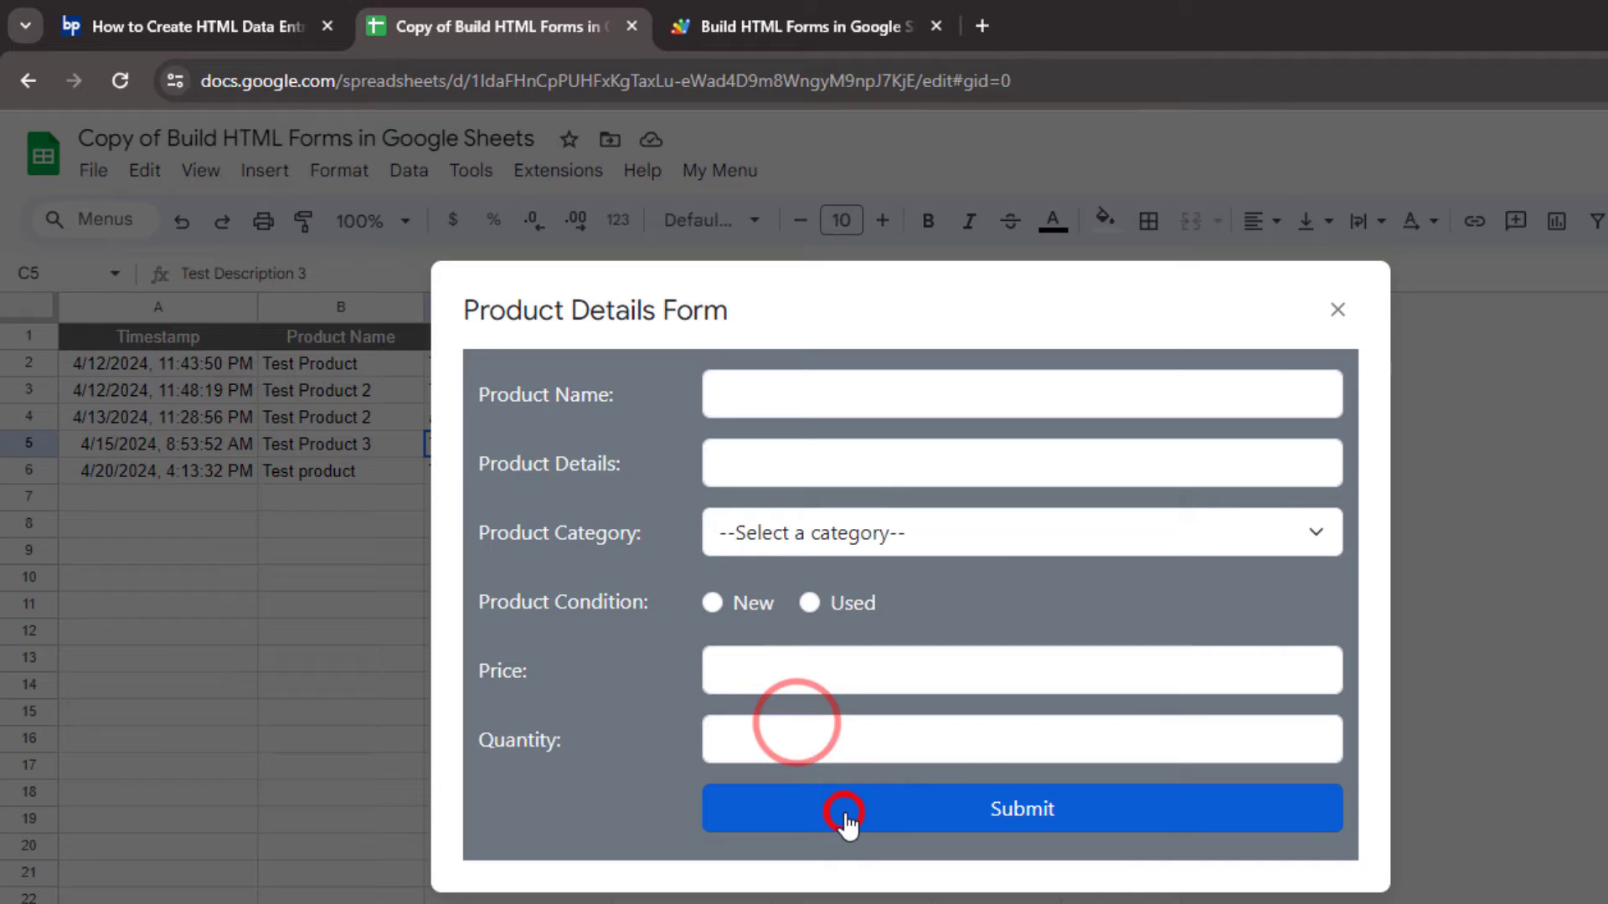
{"action": "left_click", "coordinate": [1335, 309]}
{"action": "left_click", "coordinate": [556, 495]}
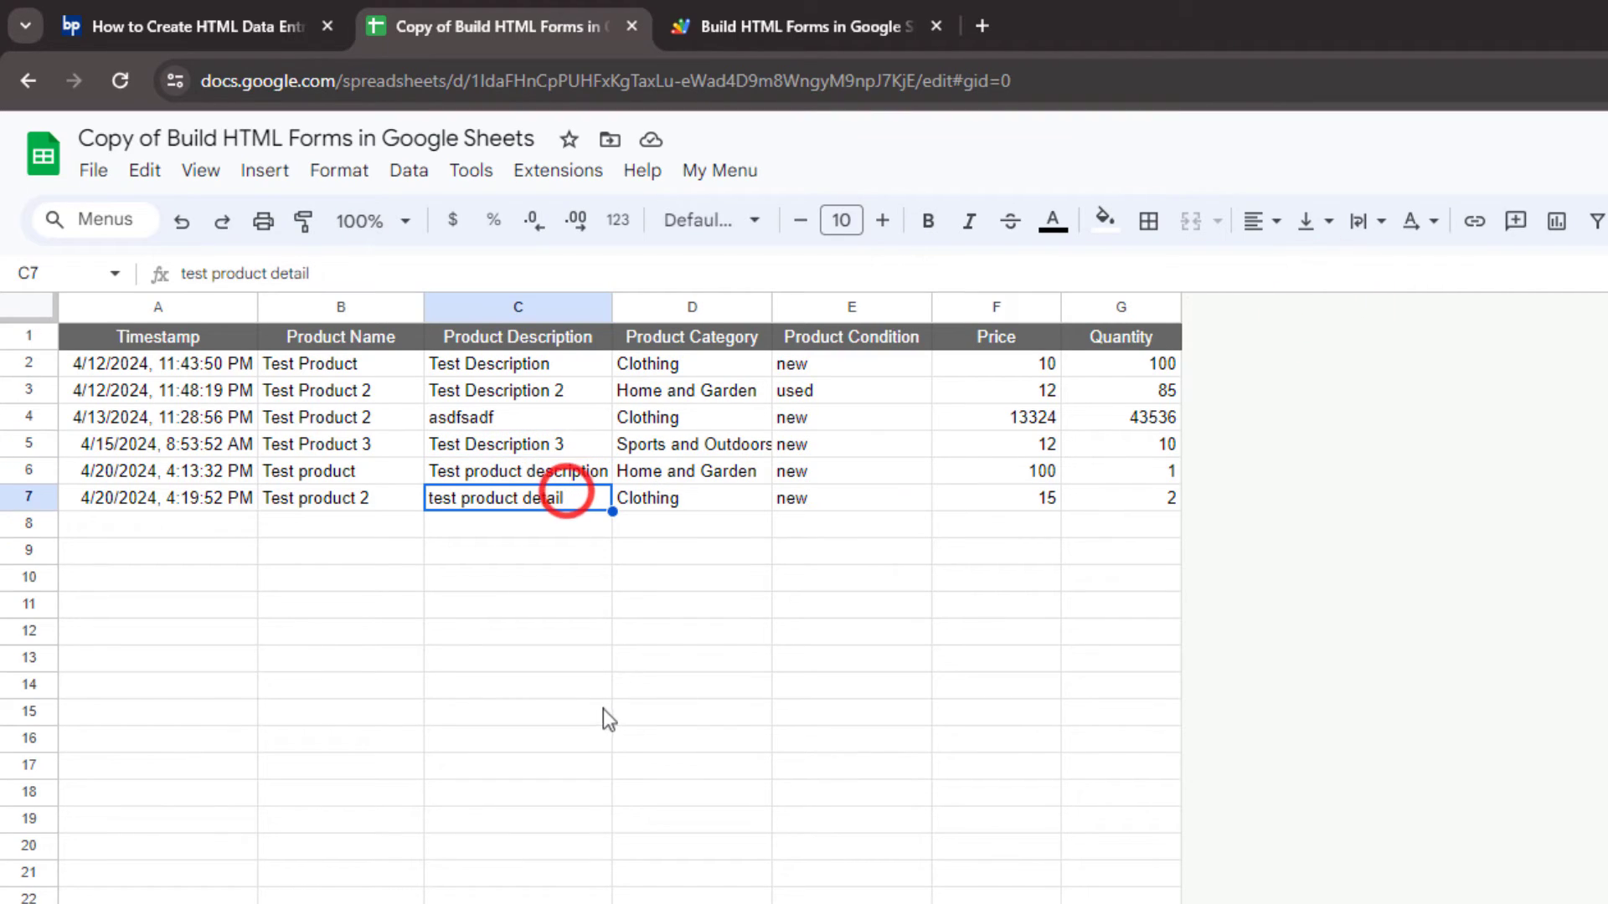
In Form.html, duplicate the Product Description field block below itself
{"action": "left_click", "coordinate": [773, 26]}
{"action": "left_click", "coordinate": [201, 396]}
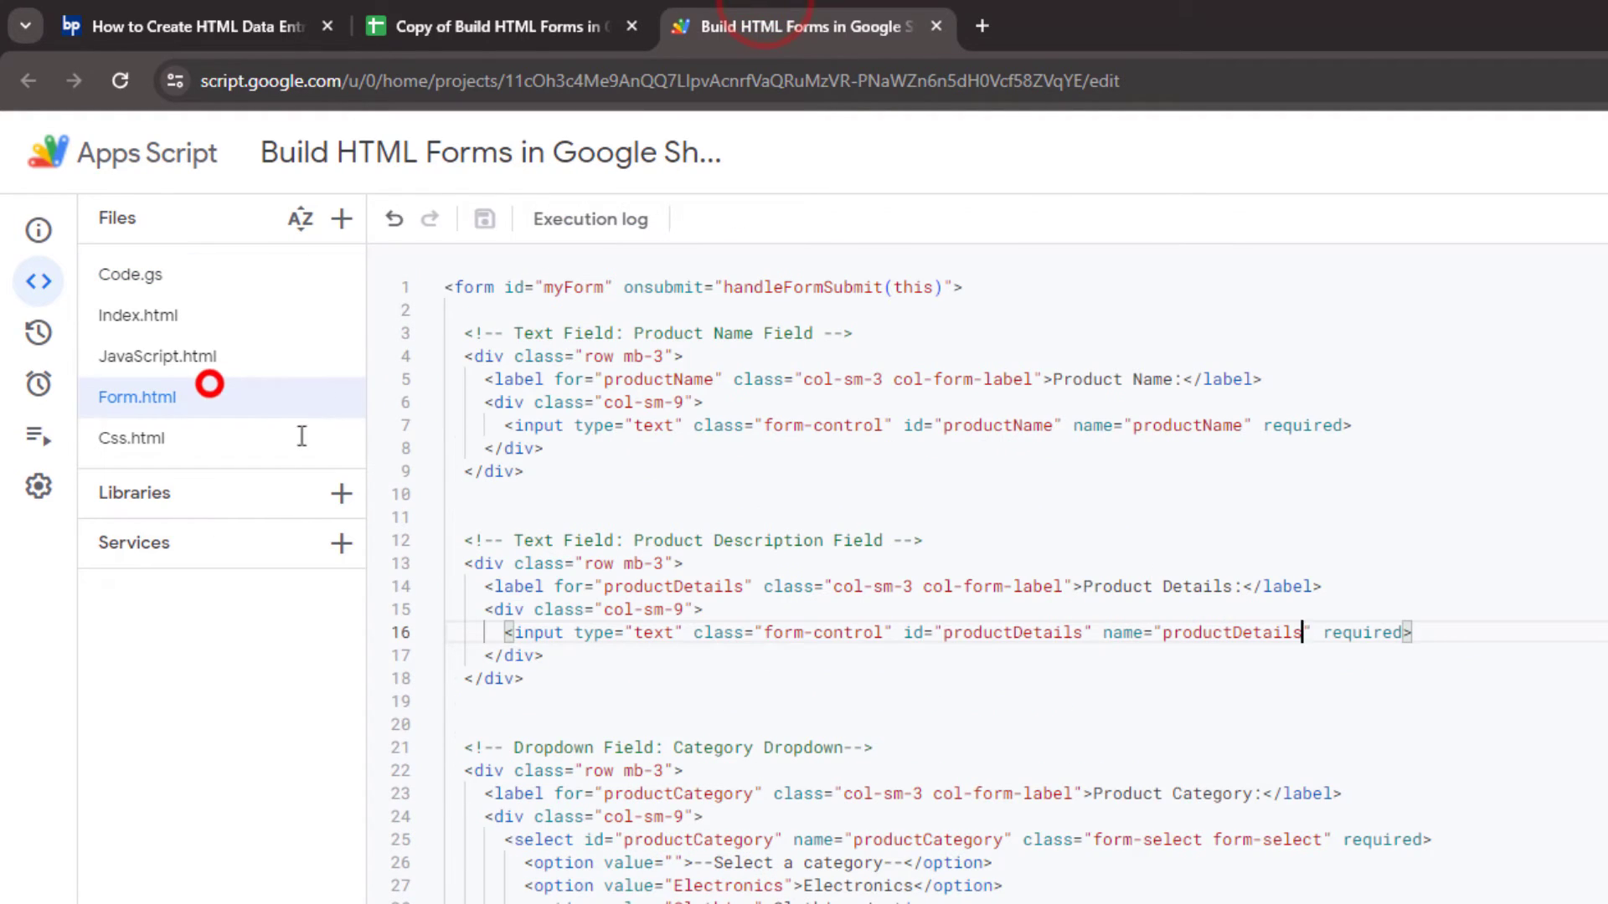
{"action": "left_click_drag", "start_coordinate": [463, 540], "coordinate": [527, 680]}
{"action": "key", "text": "ctrl+c"}
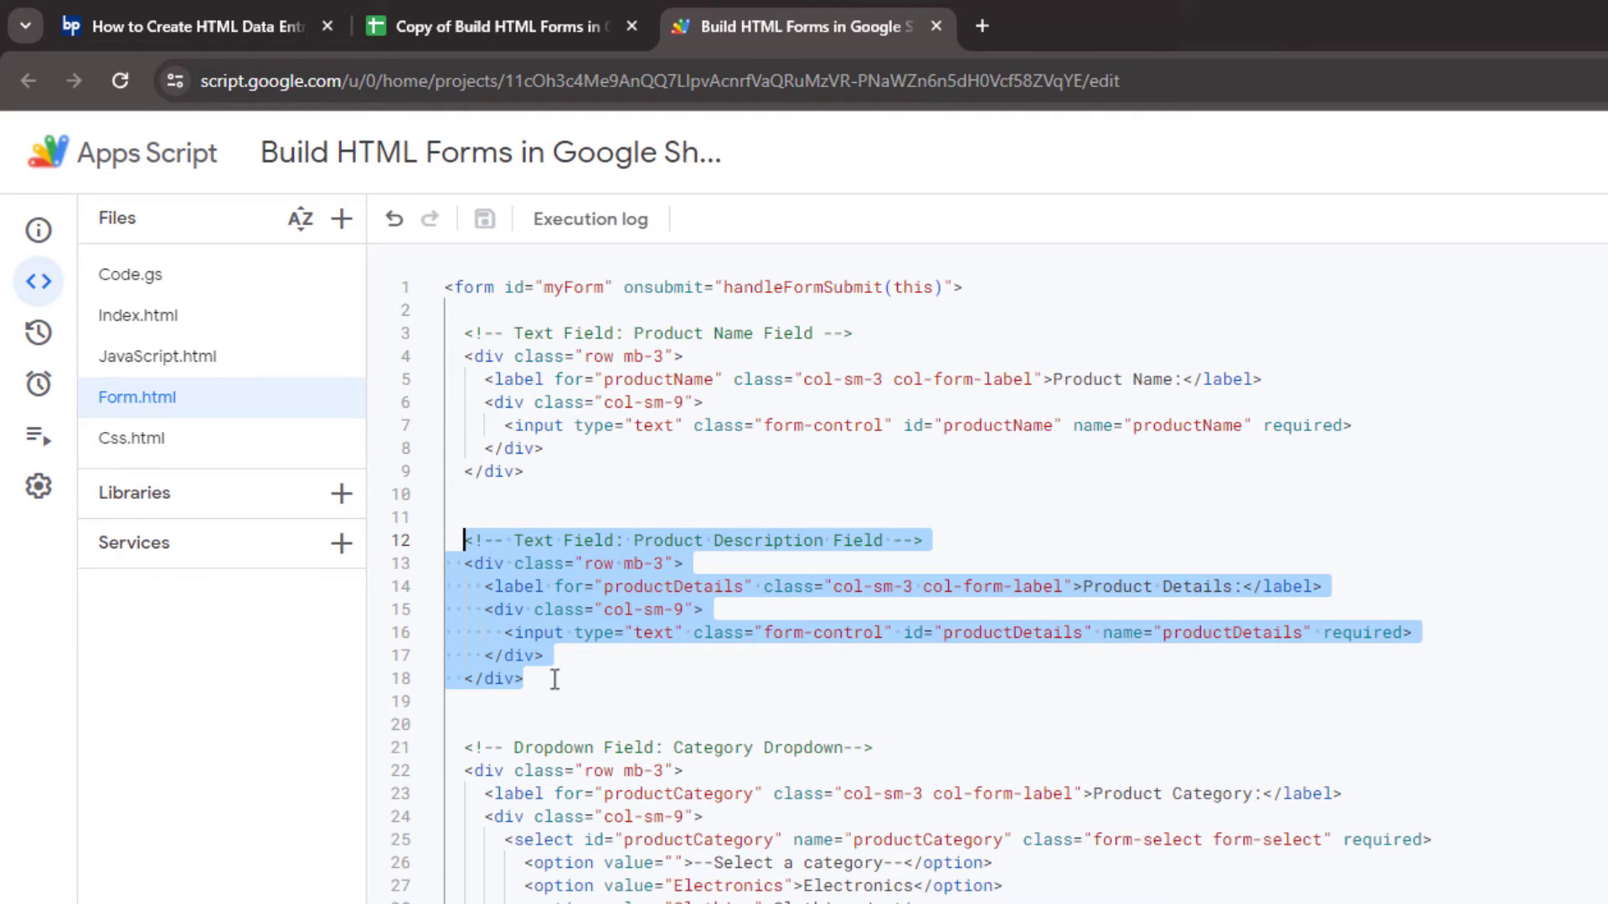
{"action": "left_click", "coordinate": [556, 678]}
{"action": "key", "text": "Down"}
{"action": "key", "text": "Return"}
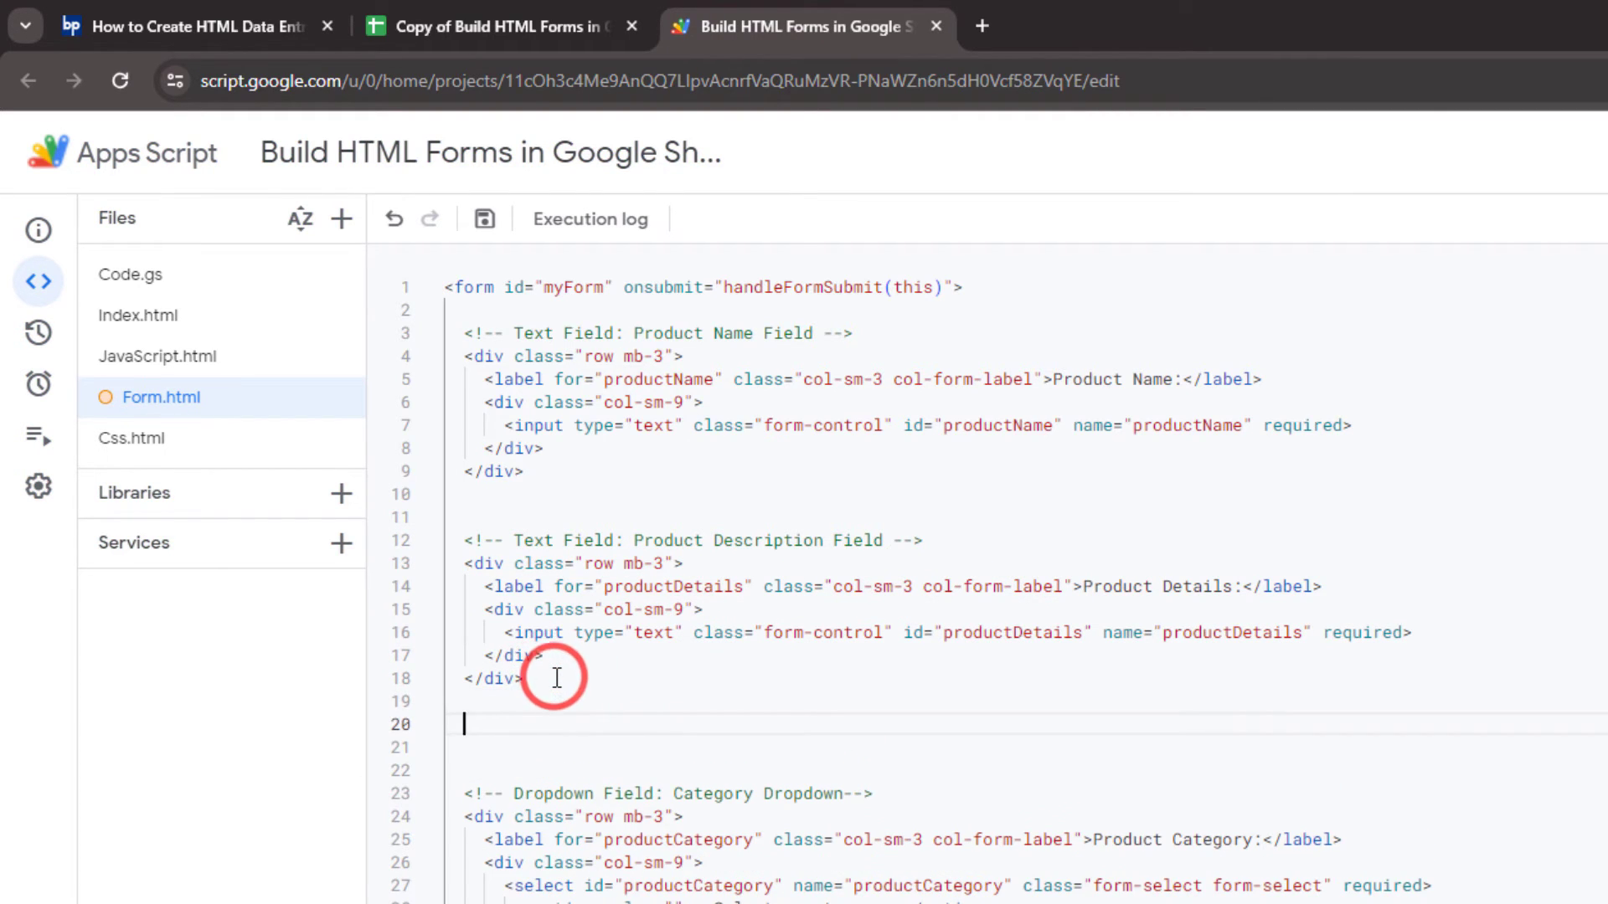
{"action": "key", "text": "ctrl+v"}
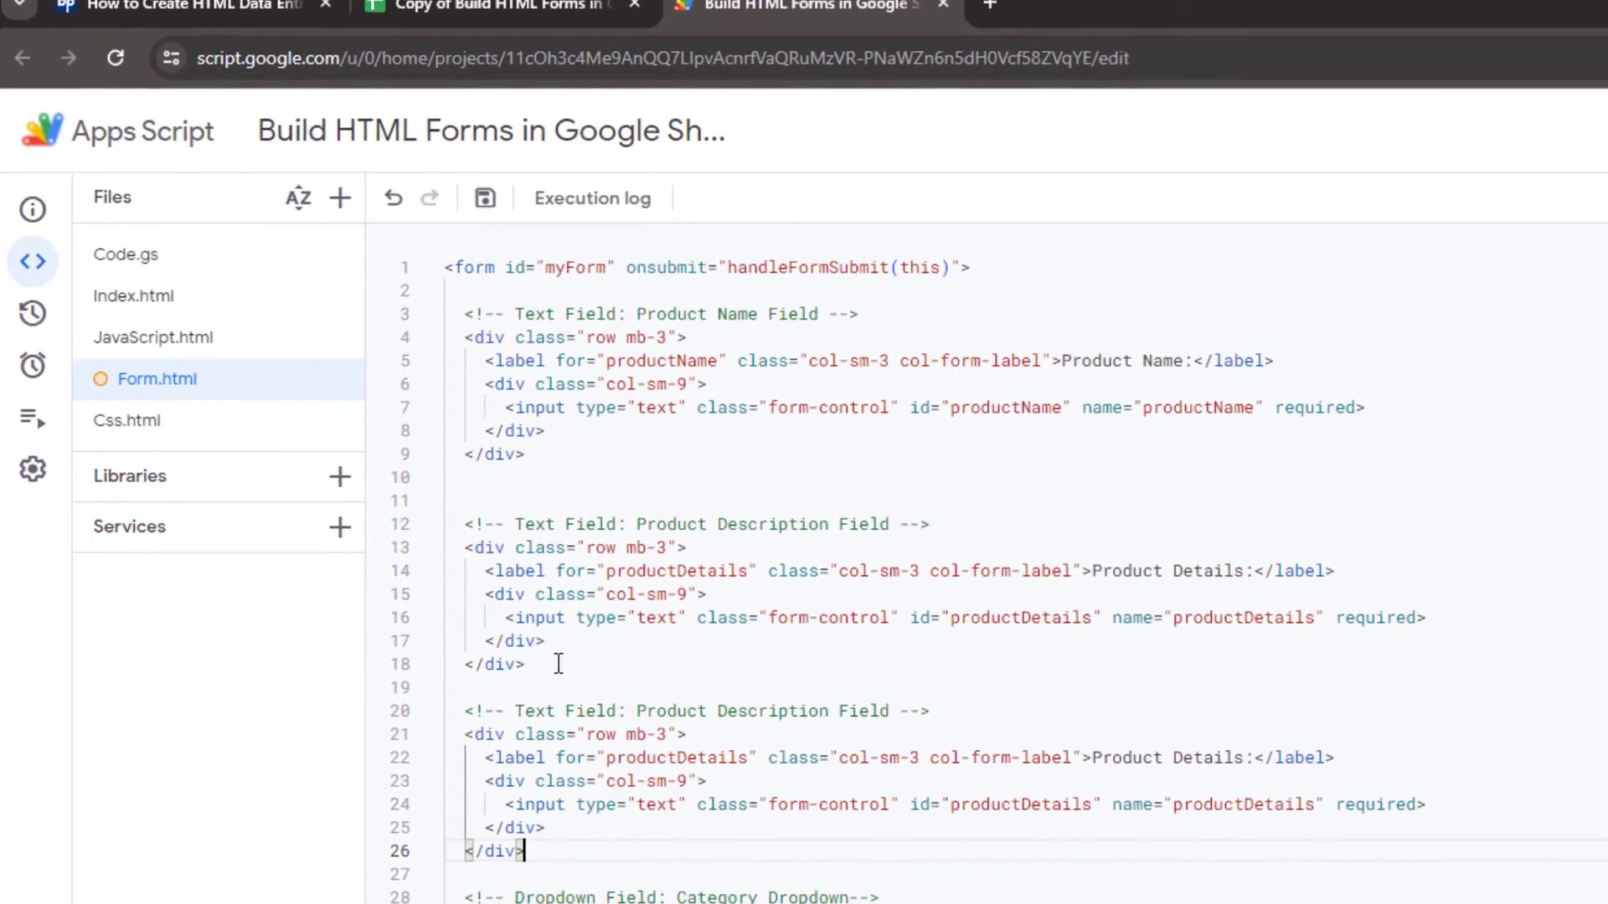
Change the duplicated block's comment, label, for, id and name values to Brand
{"action": "double_click", "coordinate": [778, 724]}
{"action": "type", "text": "Brand"}
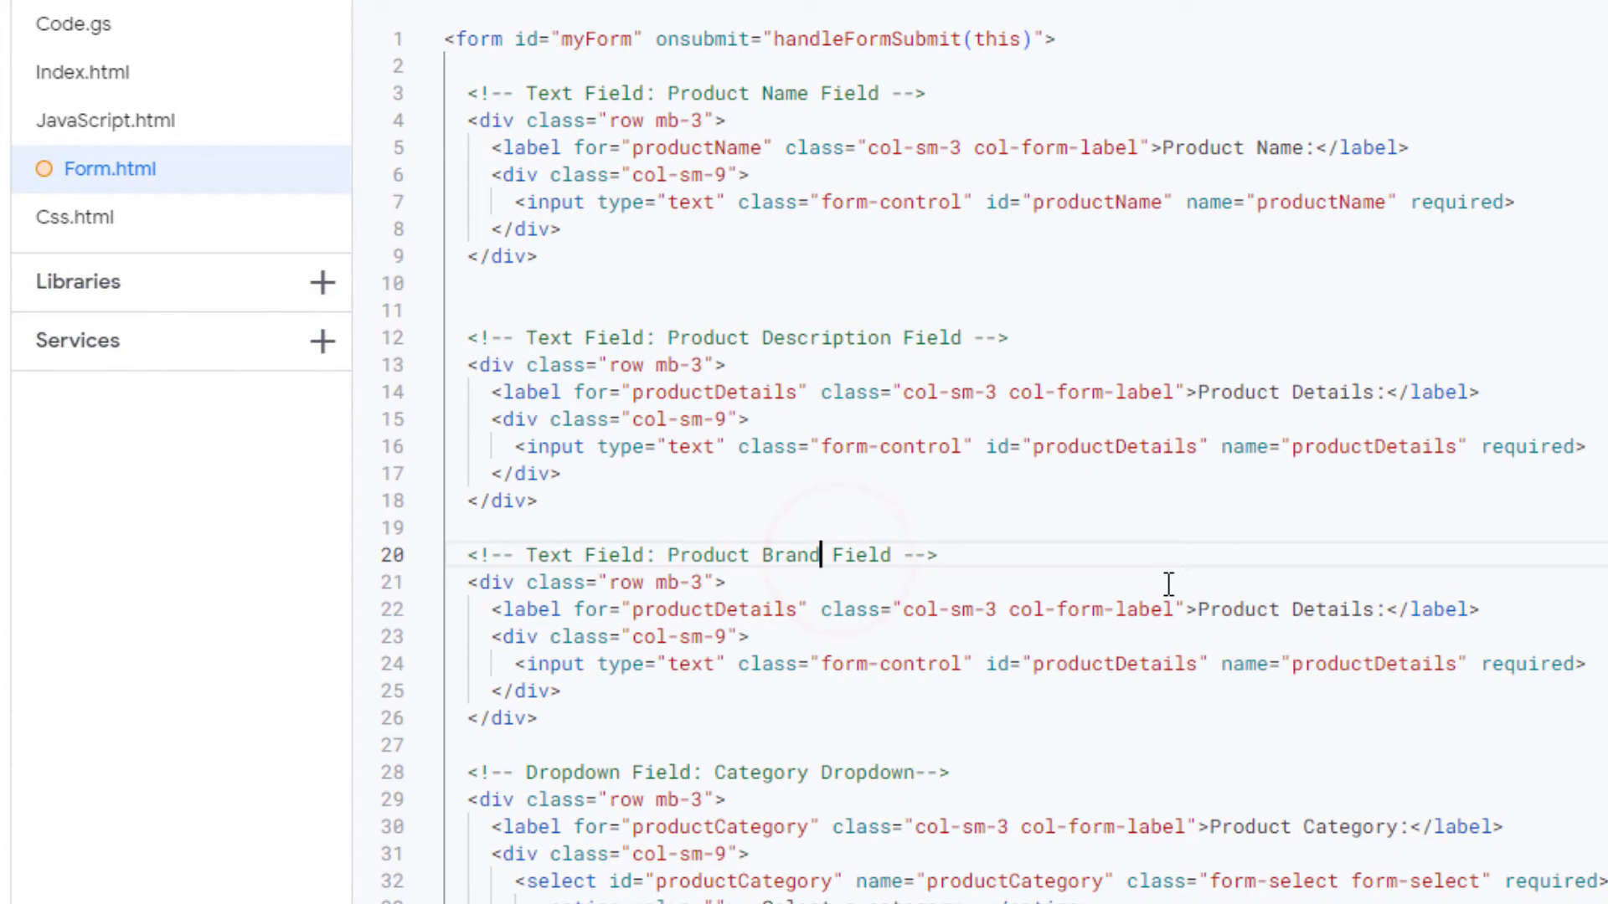
{"action": "double_click", "coordinate": [1339, 612]}
{"action": "key", "text": "BackSpace"}
{"action": "key", "text": "BackSpace"}
{"action": "key", "text": "BackSpace"}
{"action": "type", "text": "B"}
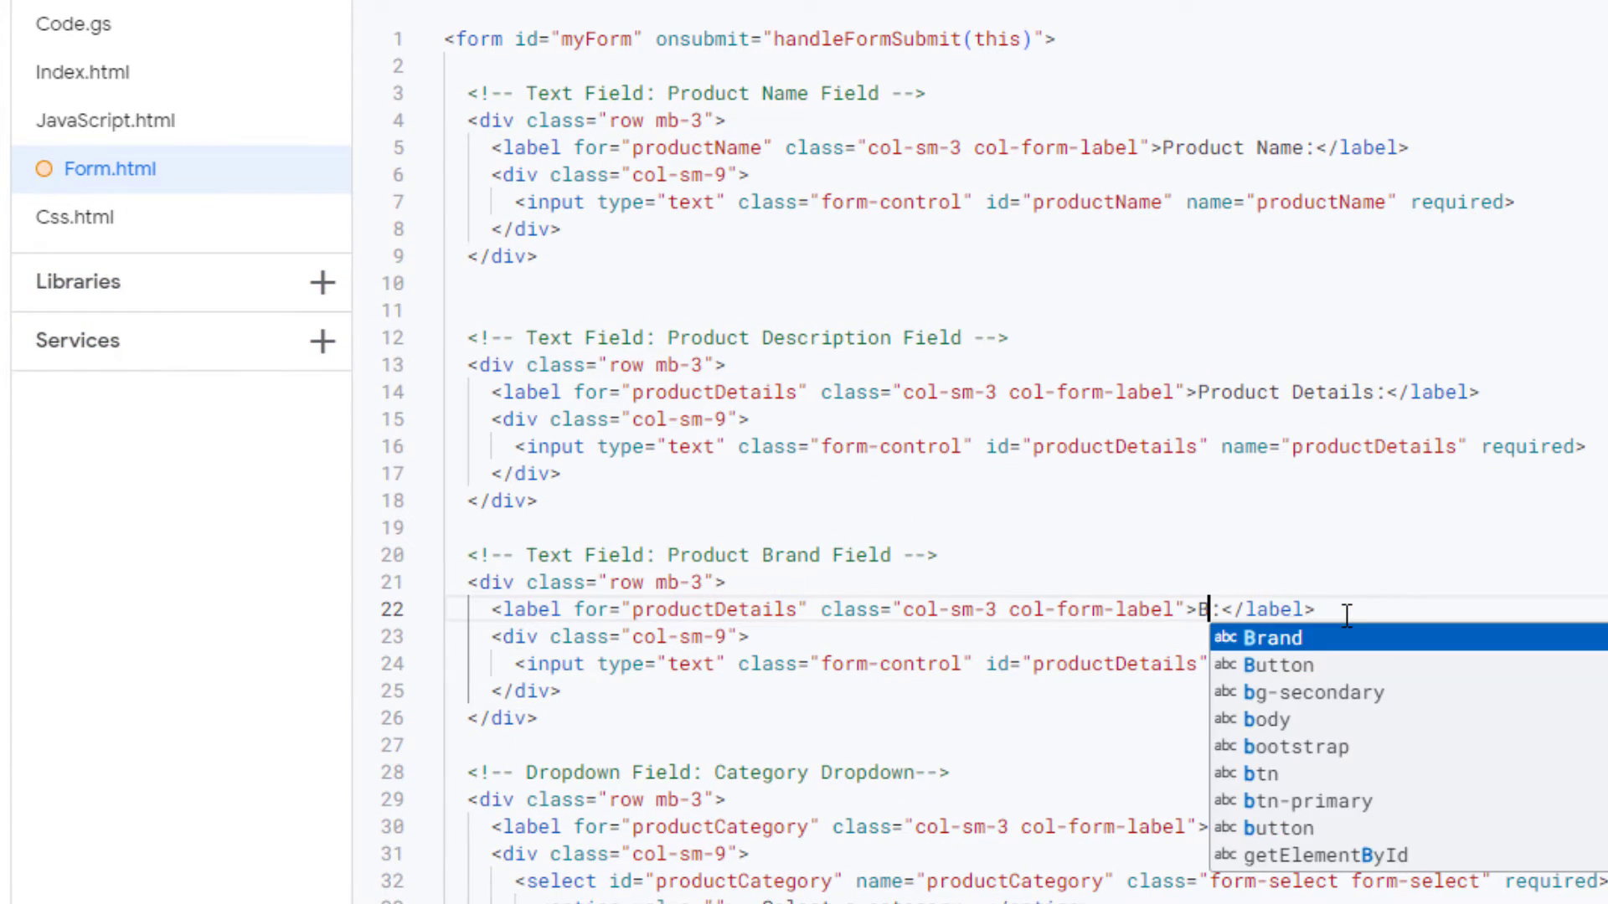
{"action": "type", "text": "rand"}
{"action": "double_click", "coordinate": [674, 608]}
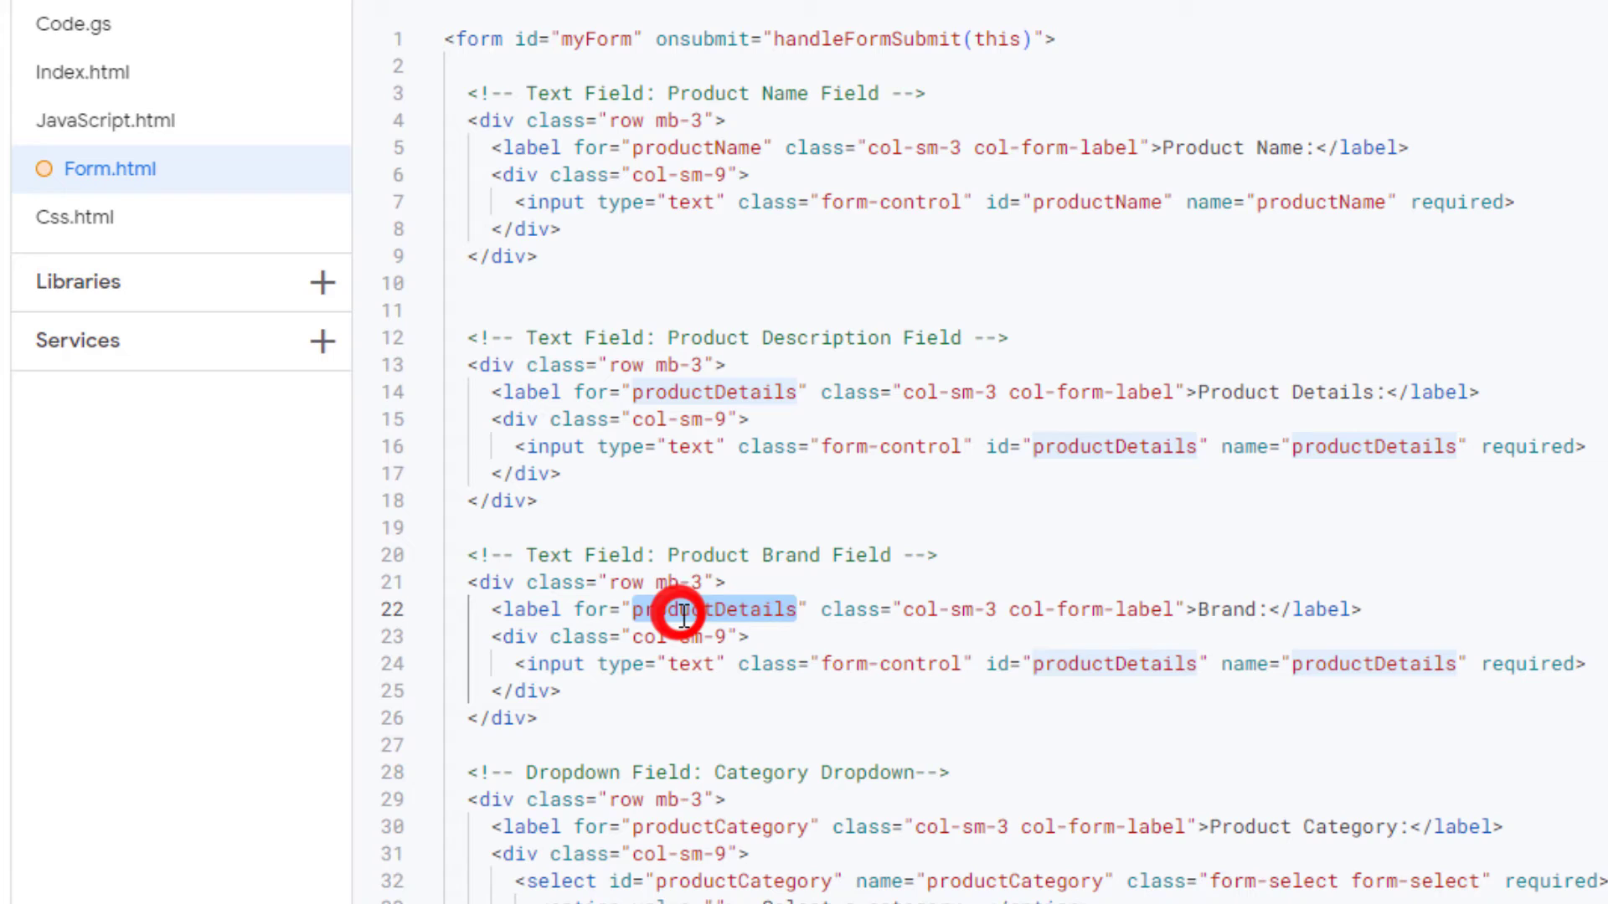
{"action": "type", "text": "brand"}
{"action": "left_click", "coordinate": [909, 738]}
{"action": "double_click", "coordinate": [1085, 673]}
{"action": "type", "text": "b"}
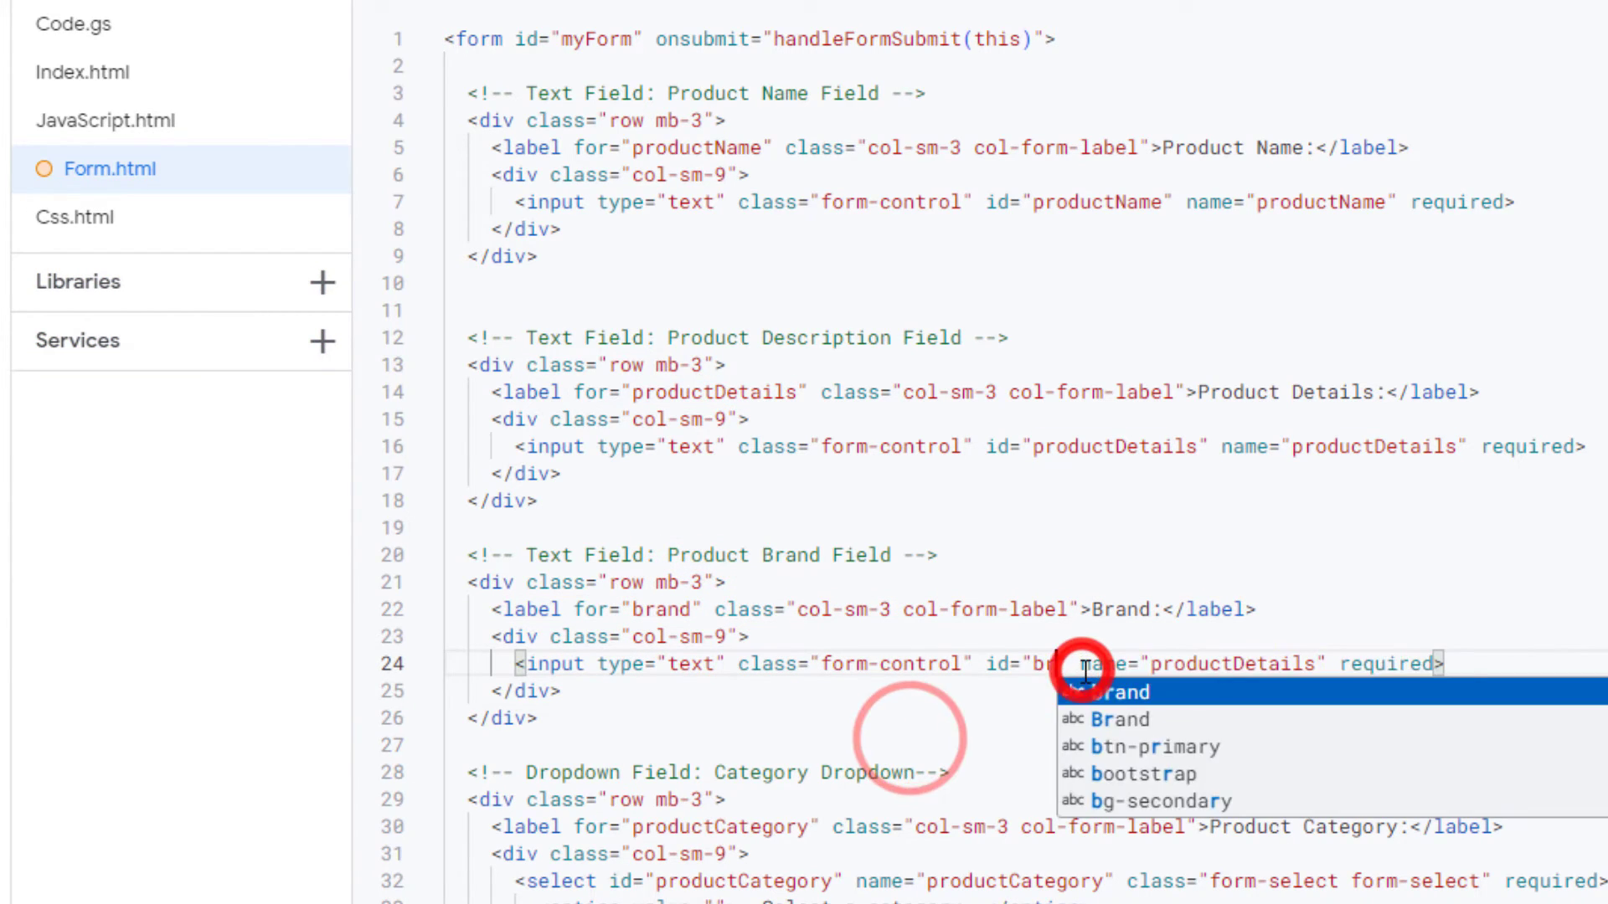
{"action": "type", "text": "rand"}
{"action": "double_click", "coordinate": [1256, 663]}
{"action": "type", "text": "brand"}
Add blank lines around the Brand field block and save Form.html
{"action": "left_click", "coordinate": [566, 507]}
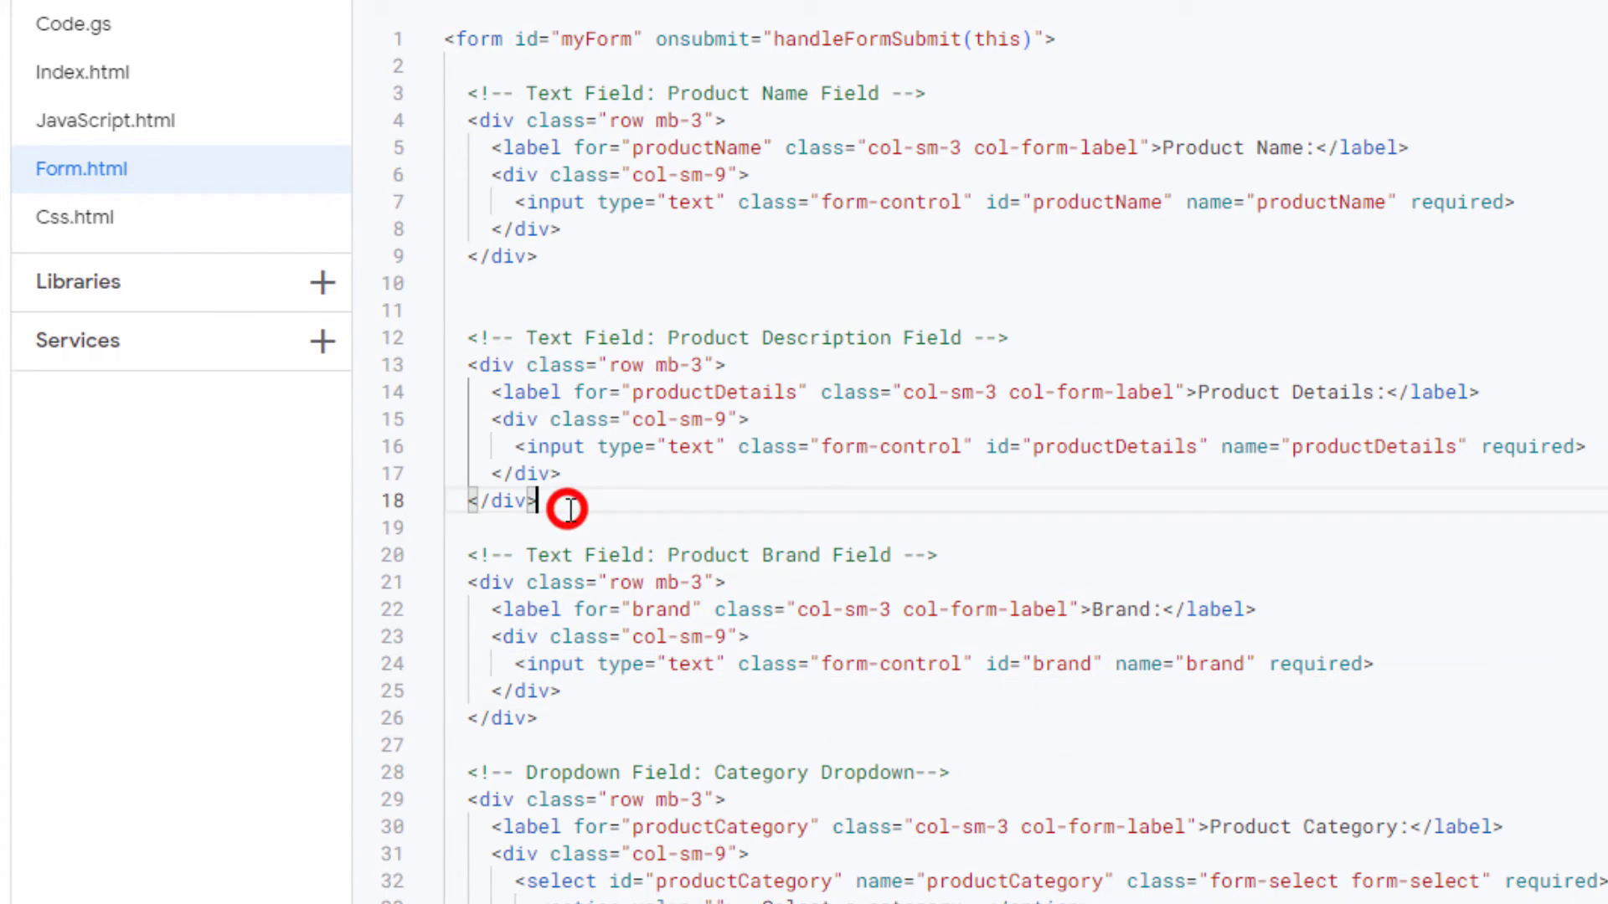
{"action": "key", "text": "Return"}
{"action": "left_click", "coordinate": [571, 750]}
{"action": "key", "text": "Return"}
{"action": "key", "text": "ctrl+s"}
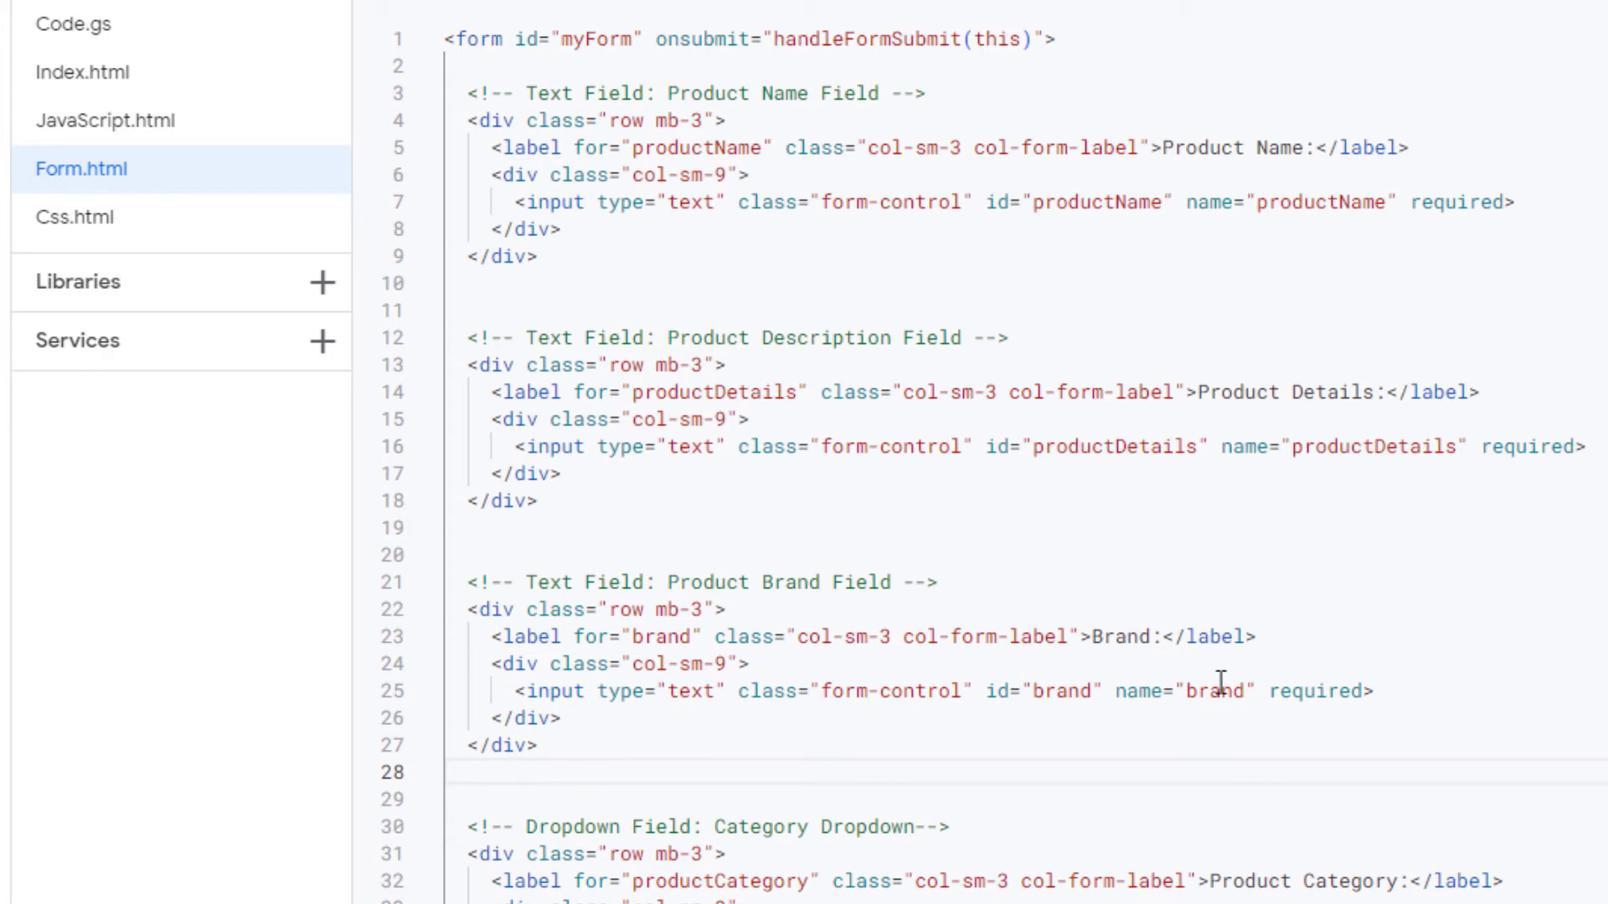
{"action": "double_click", "coordinate": [1214, 691]}
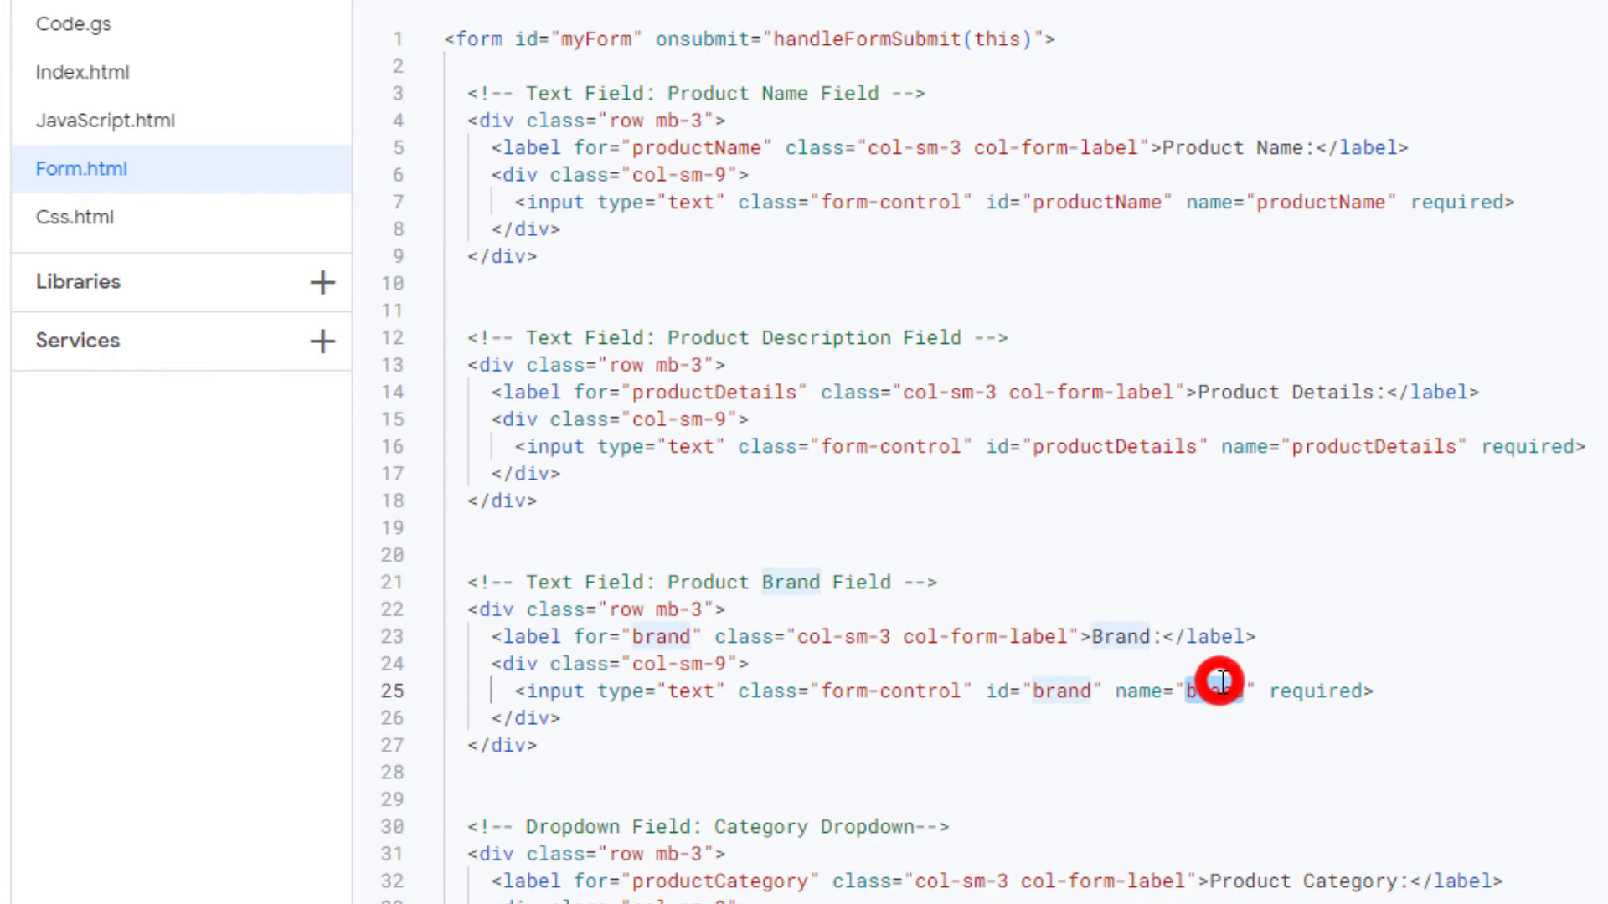
In Code.gs, add formObject.brand after productDetails in appendRow
{"action": "left_click", "coordinate": [64, 25]}
{"action": "left_click", "coordinate": [792, 765]}
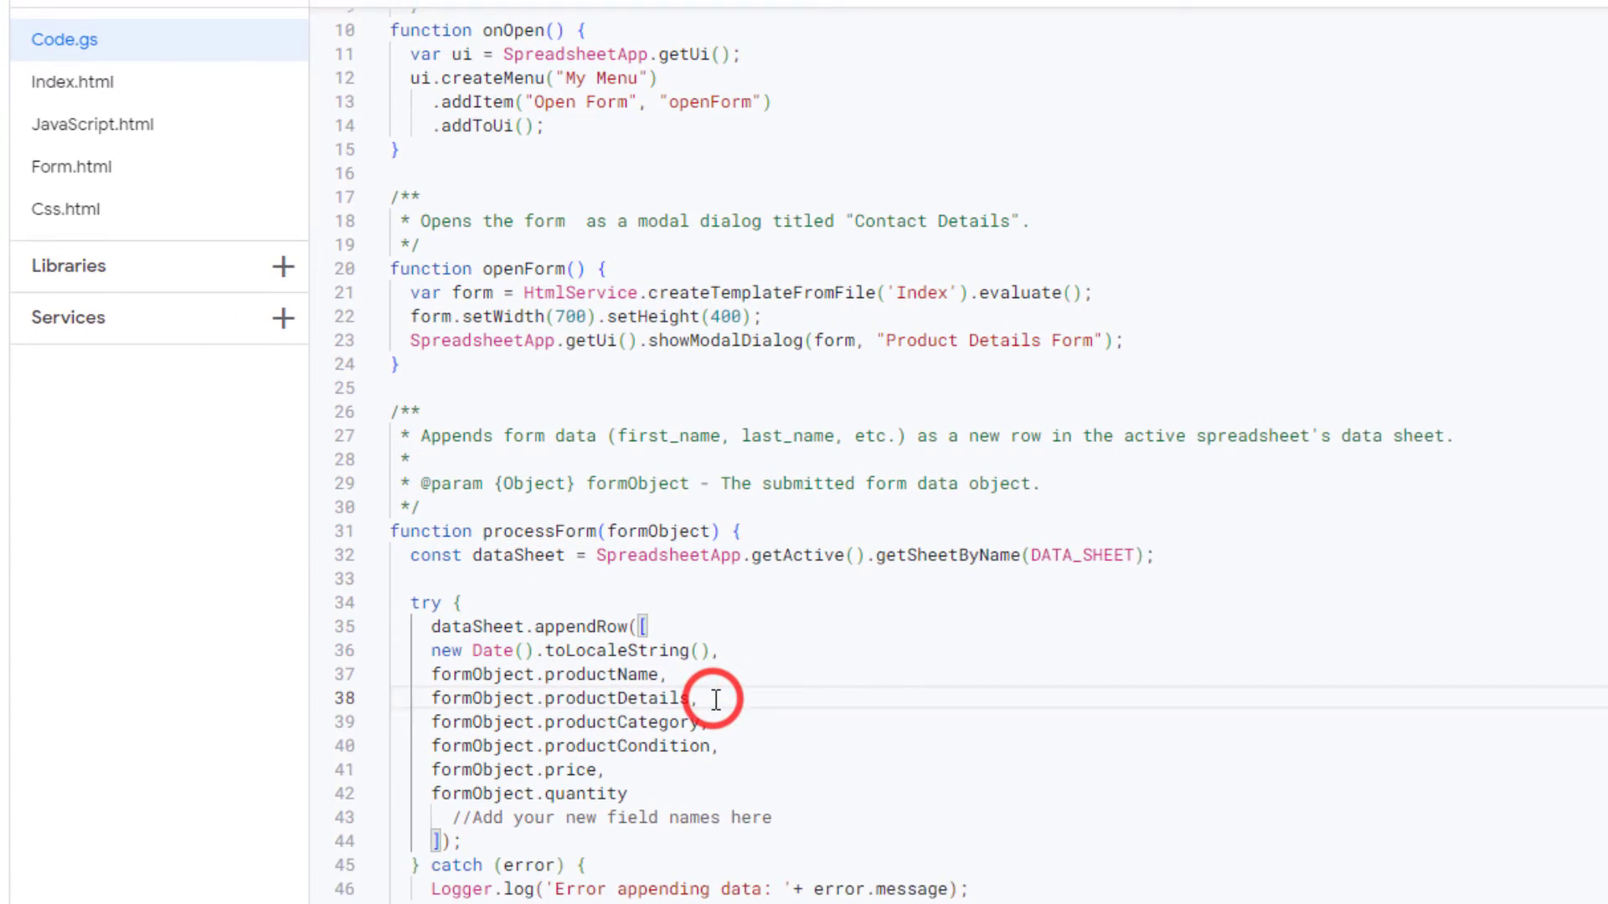
{"action": "key", "text": "Return"}
{"action": "type", "text": "form"}
{"action": "key", "text": "Return"}
{"action": "type", "text": "."}
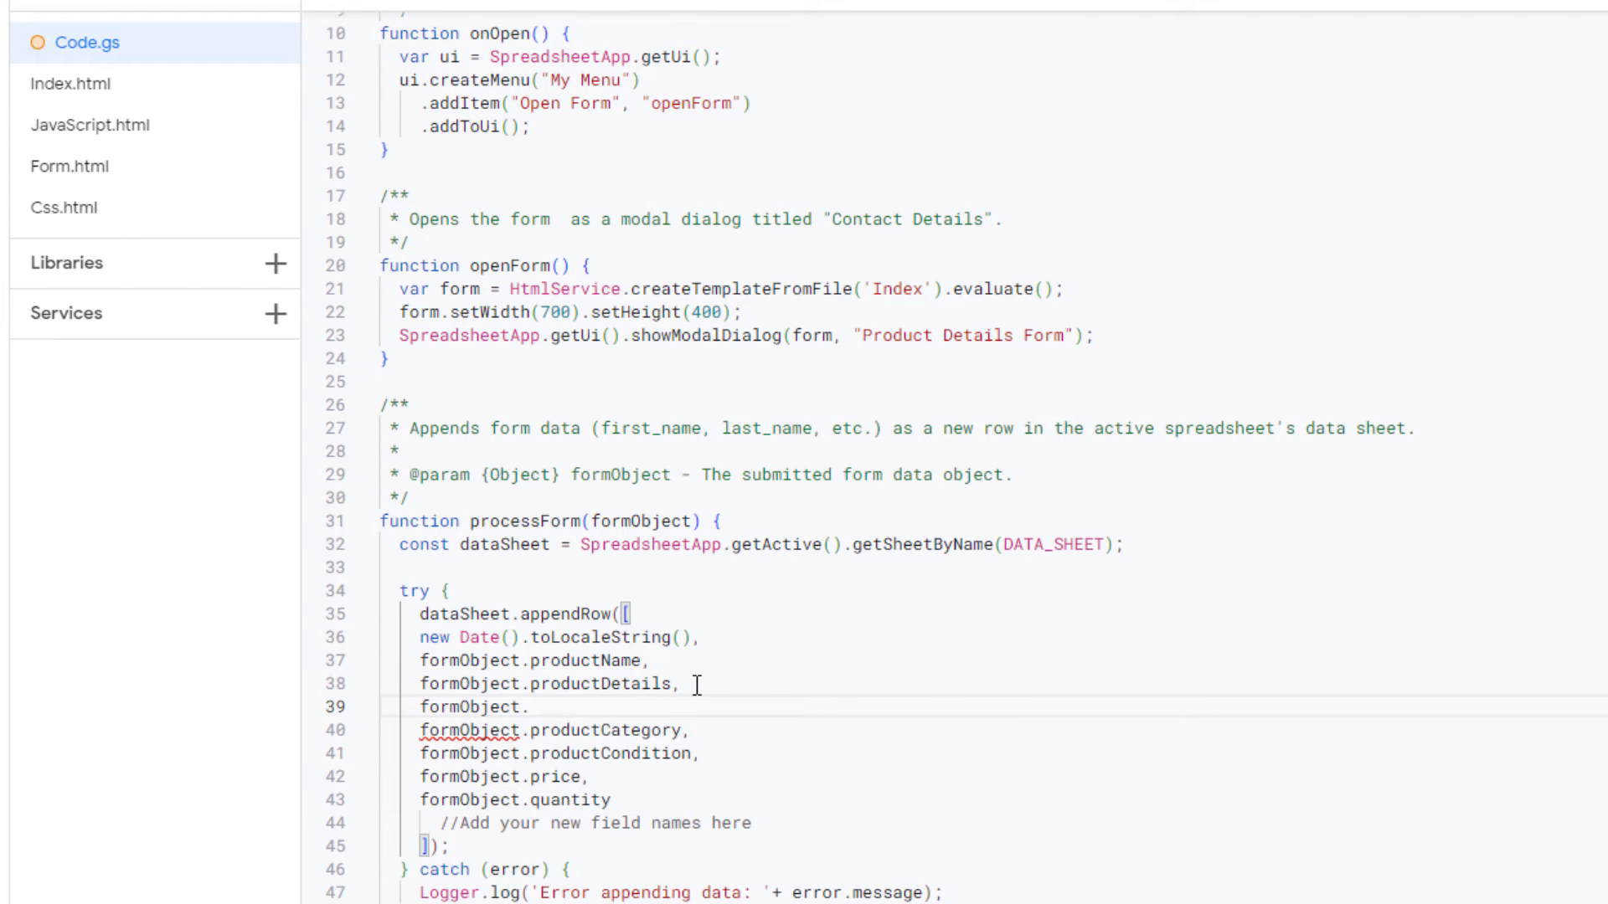
{"action": "type", "text": "brand,"}
{"action": "left_click", "coordinate": [813, 749]}
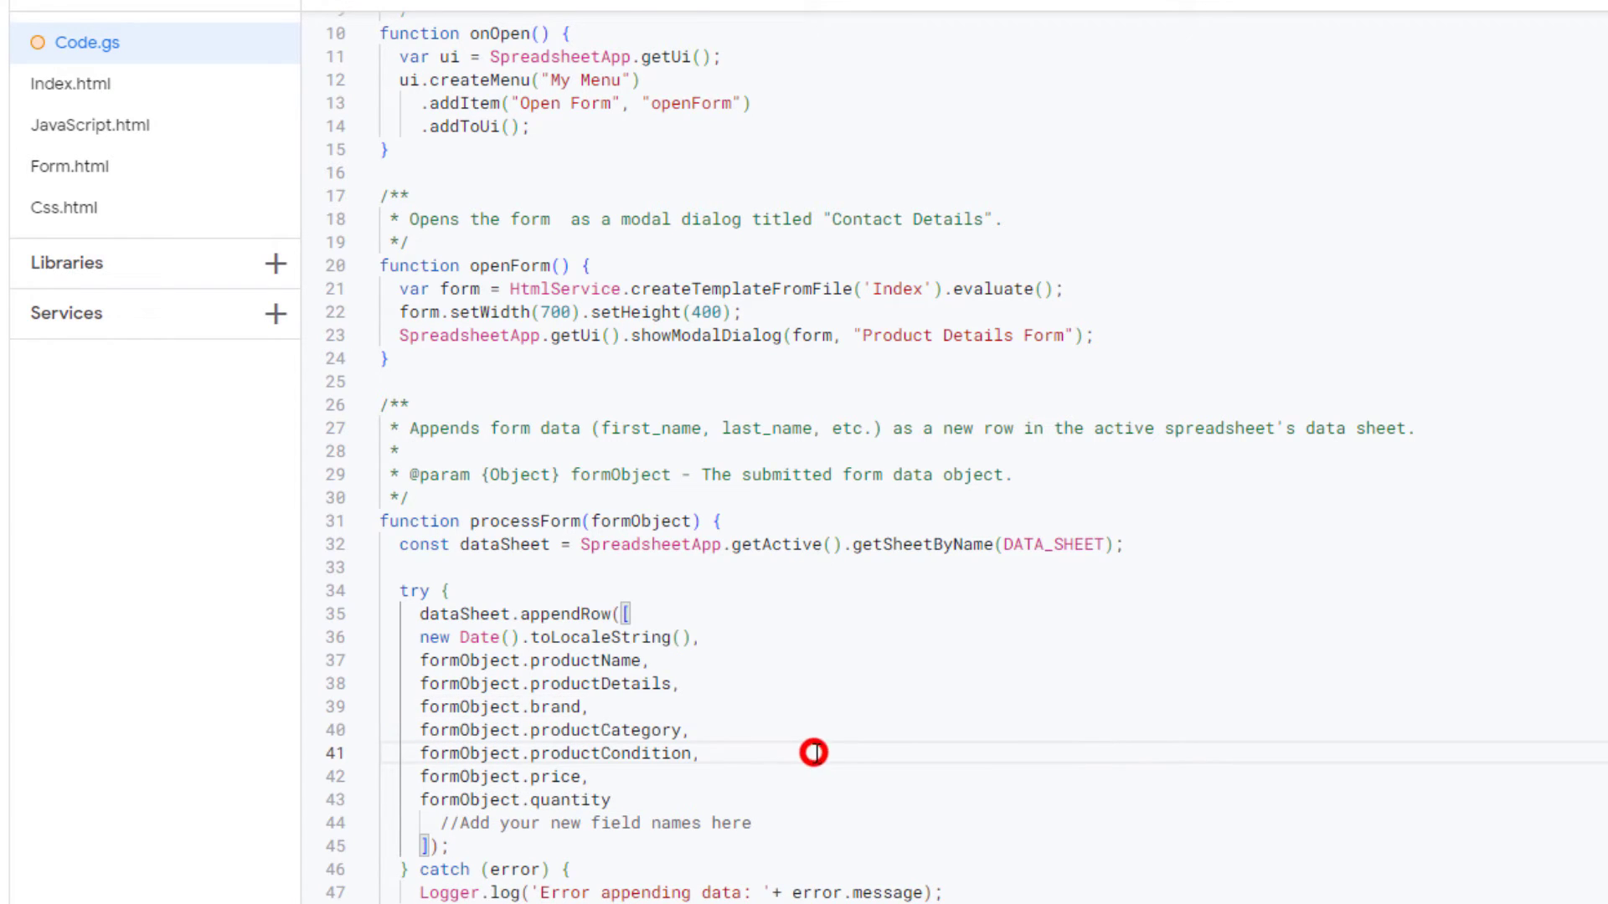
Insert an empty column left of Product Category in the sheet for Brand
{"action": "left_click", "coordinate": [599, 76]}
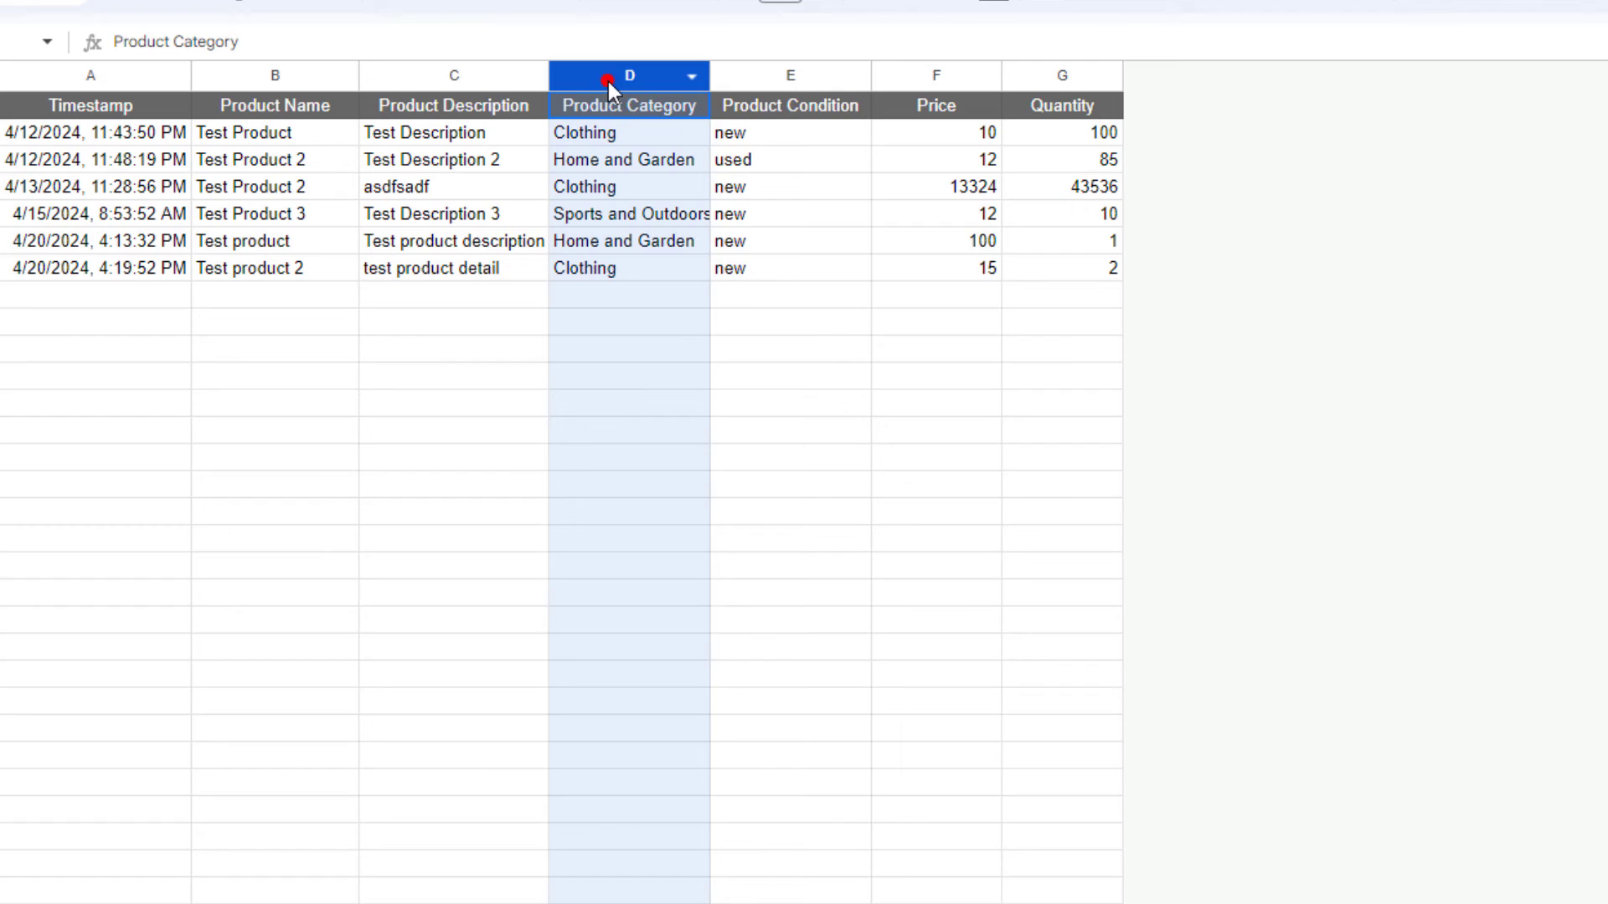
{"action": "right_click", "coordinate": [602, 73]}
{"action": "left_click", "coordinate": [755, 296]}
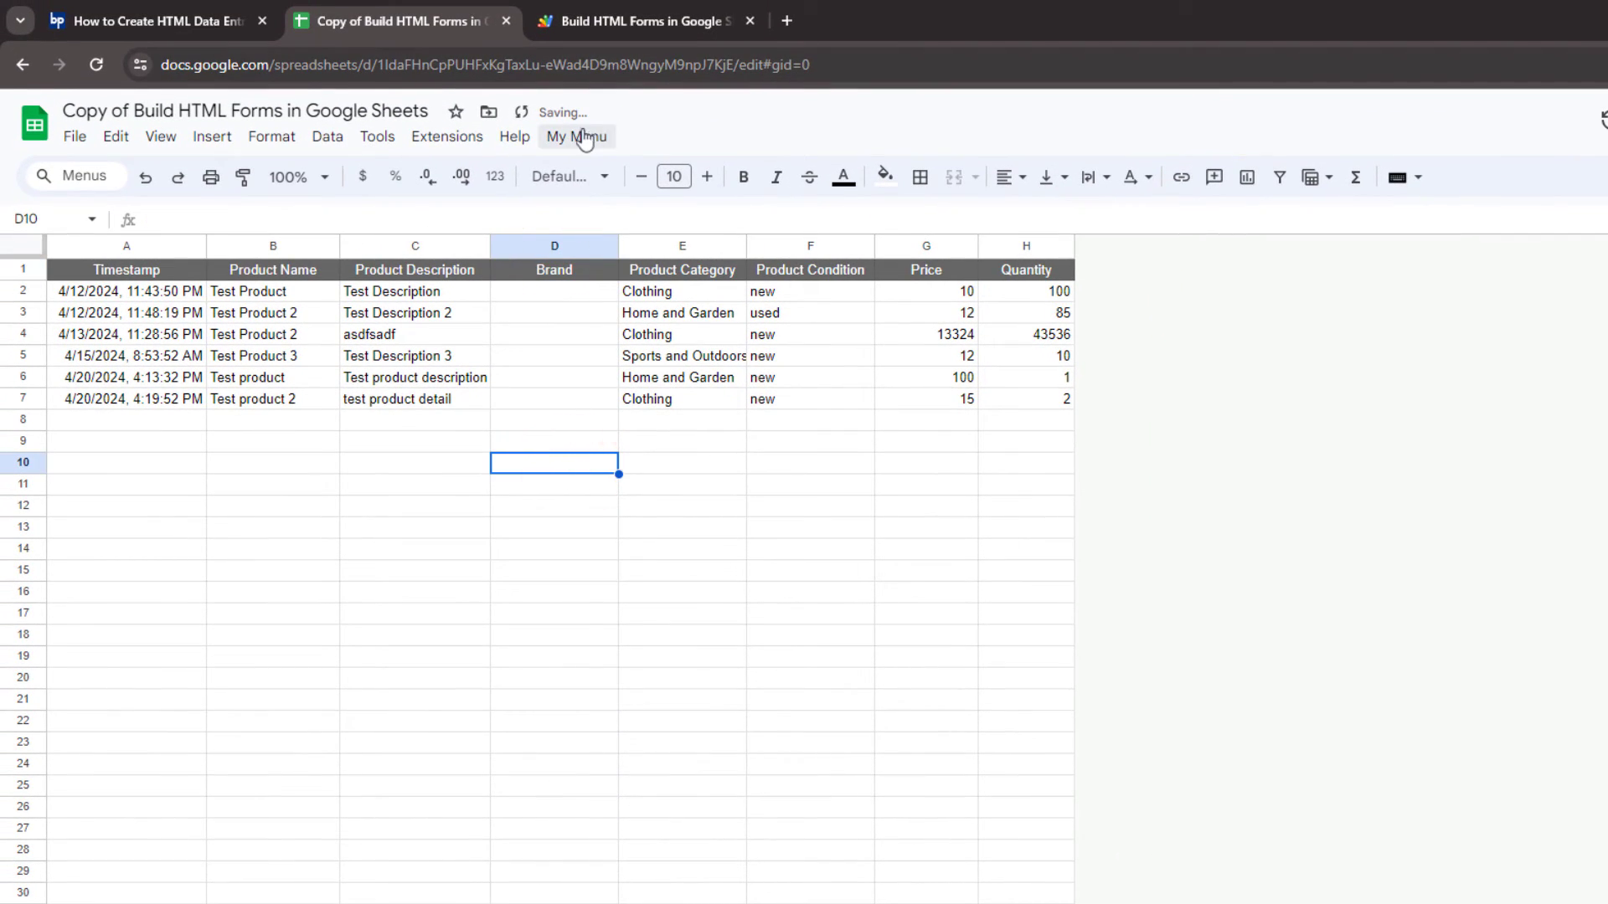
Submit Test product 3 with Test brand, Clothing, Used, price 20, quantity 3 via the form
{"action": "left_click", "coordinate": [583, 139]}
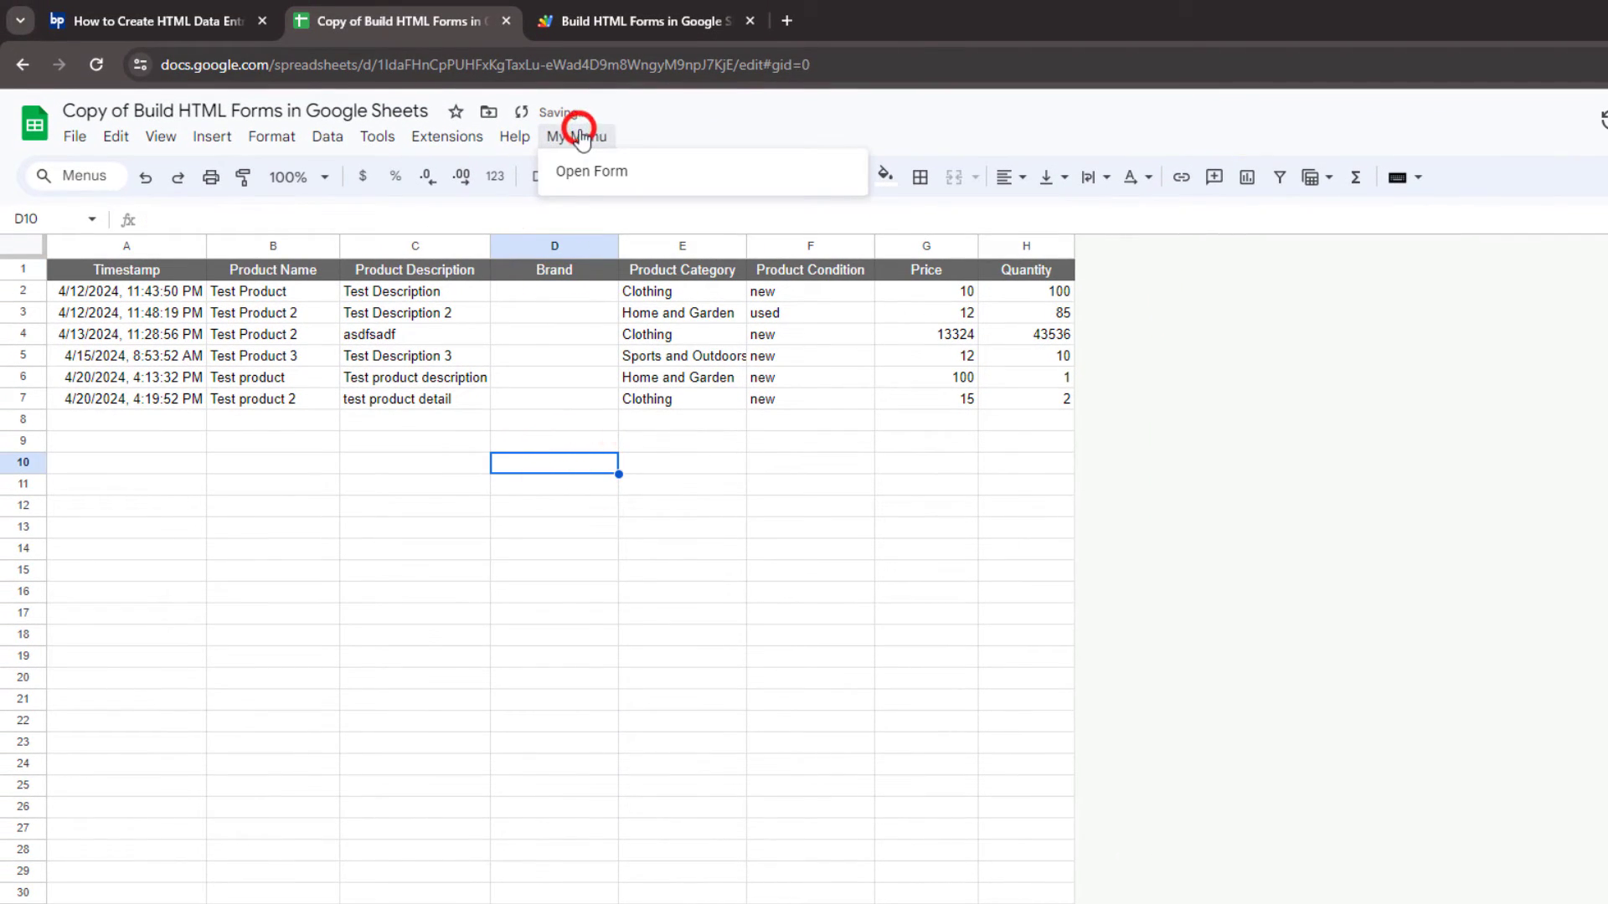
{"action": "left_click", "coordinate": [584, 174]}
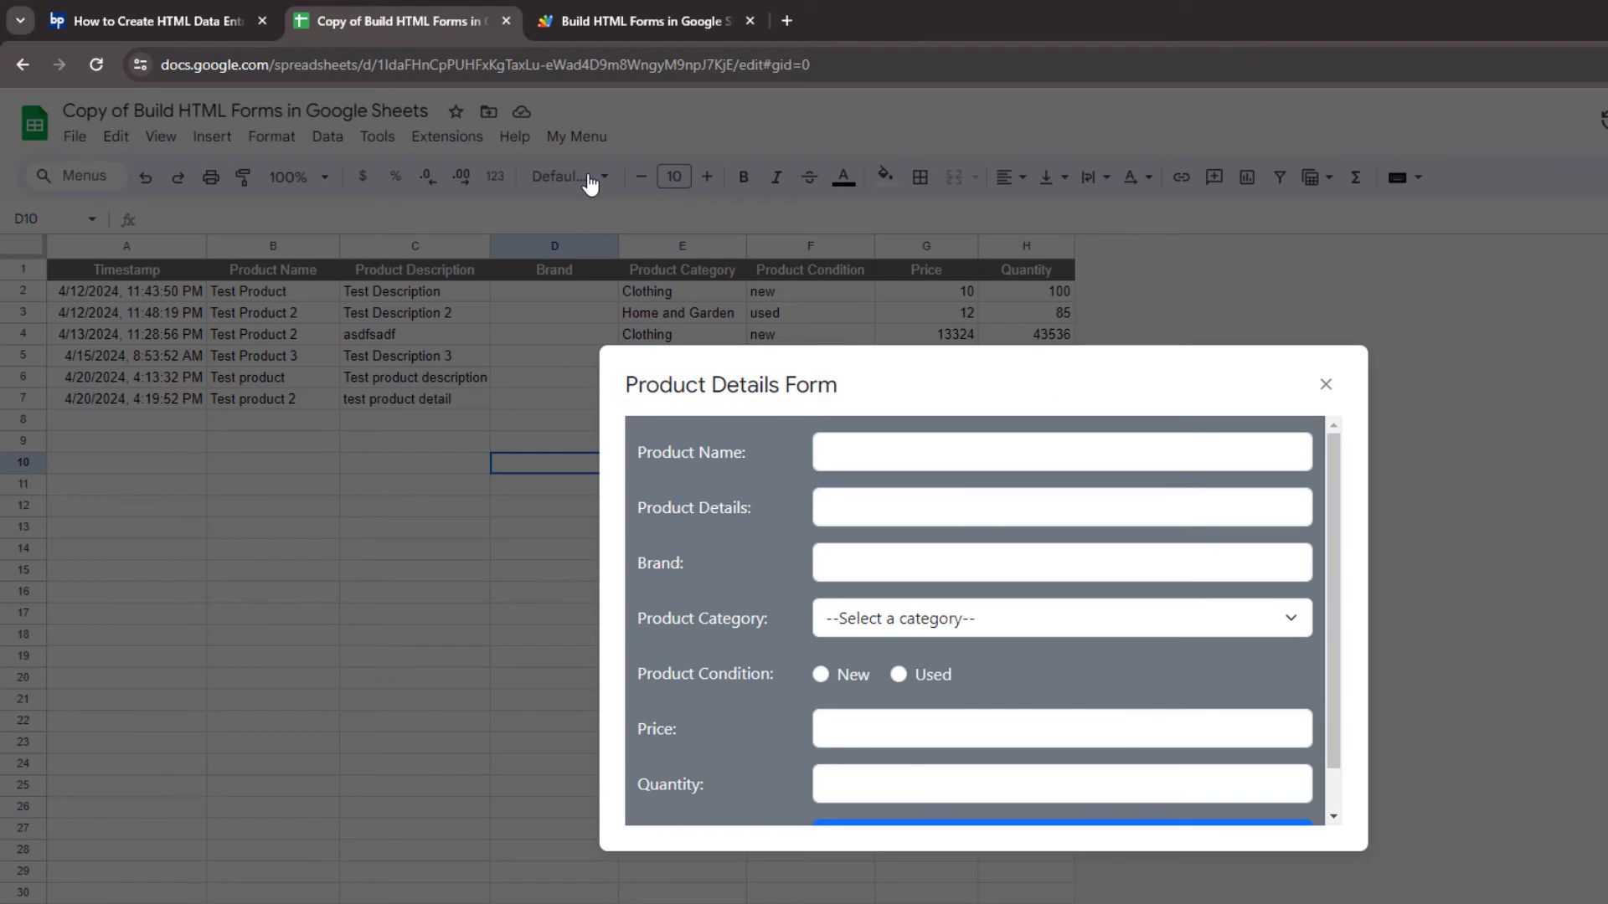
{"action": "left_click_drag", "start_coordinate": [845, 381], "coordinate": [576, 213]}
{"action": "type", "text": "Test"}
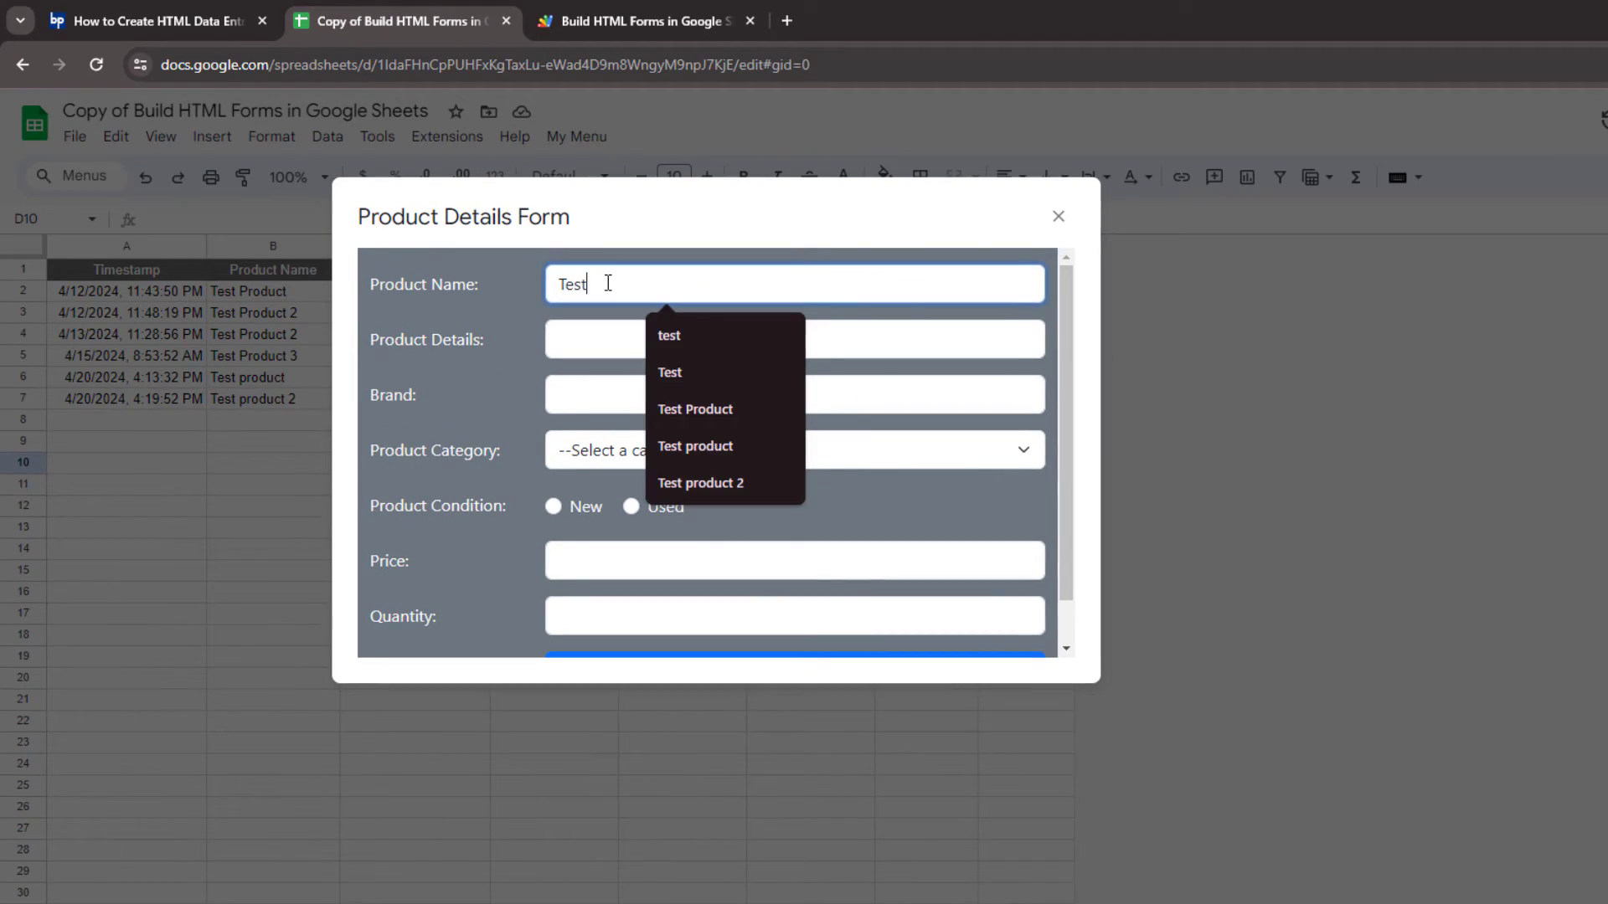
{"action": "type", "text": " product"}
{"action": "type", "text": " 3"}
{"action": "left_click", "coordinate": [659, 341]}
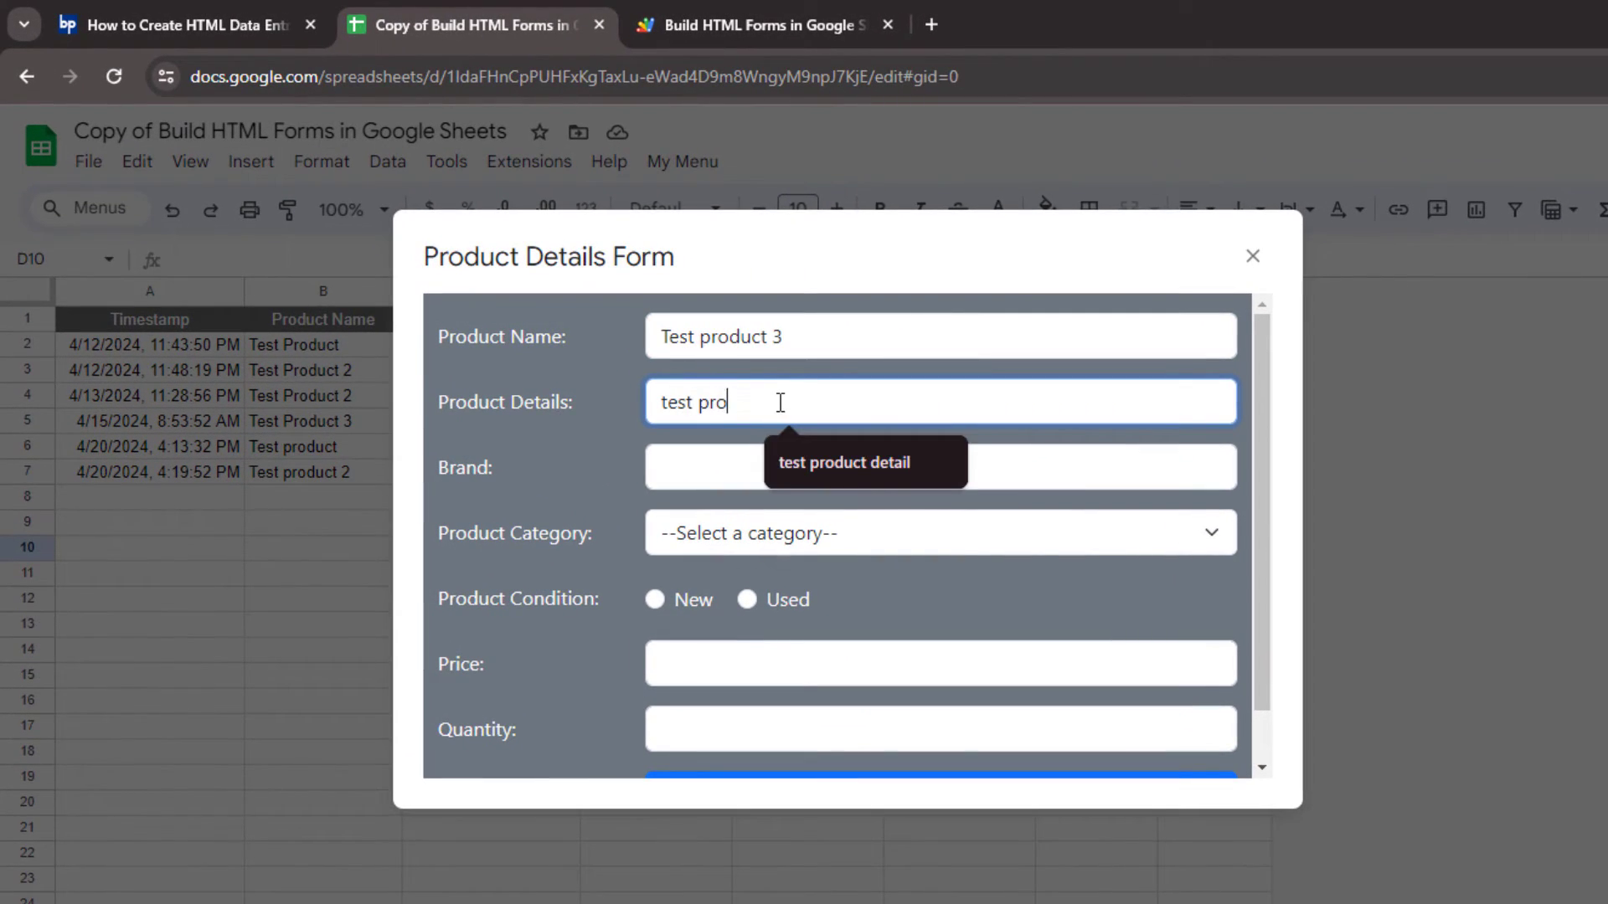
{"action": "type", "text": "duct 3"}
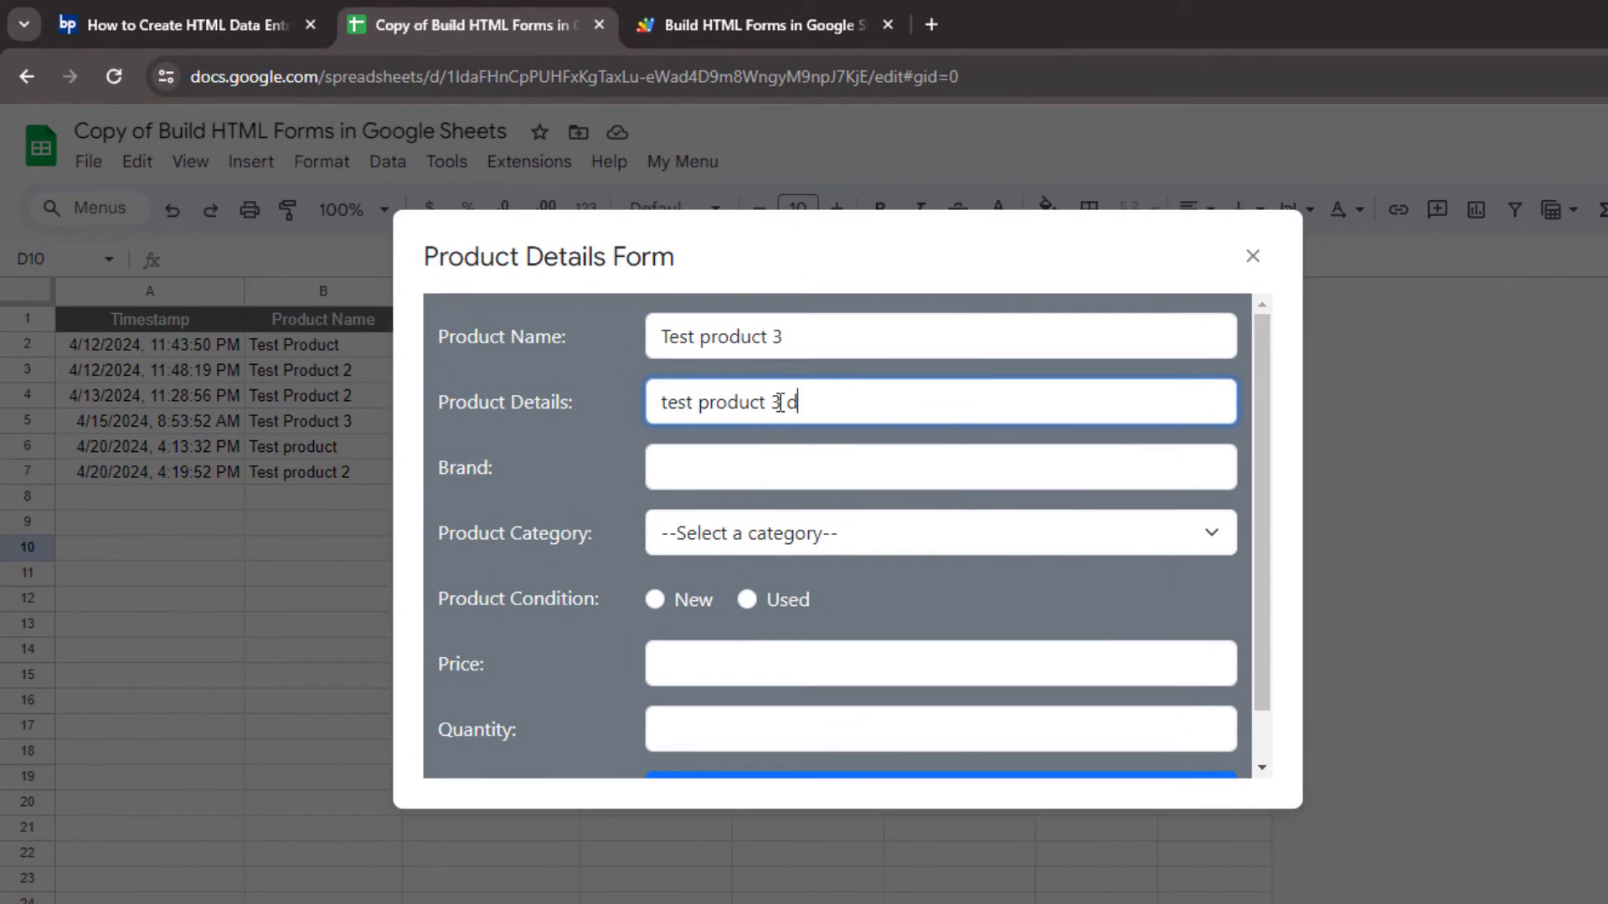
{"action": "type", "text": " details"}
{"action": "key", "text": "Tab"}
{"action": "type", "text": "and"}
{"action": "left_click", "coordinate": [753, 617]}
{"action": "left_click", "coordinate": [747, 599]}
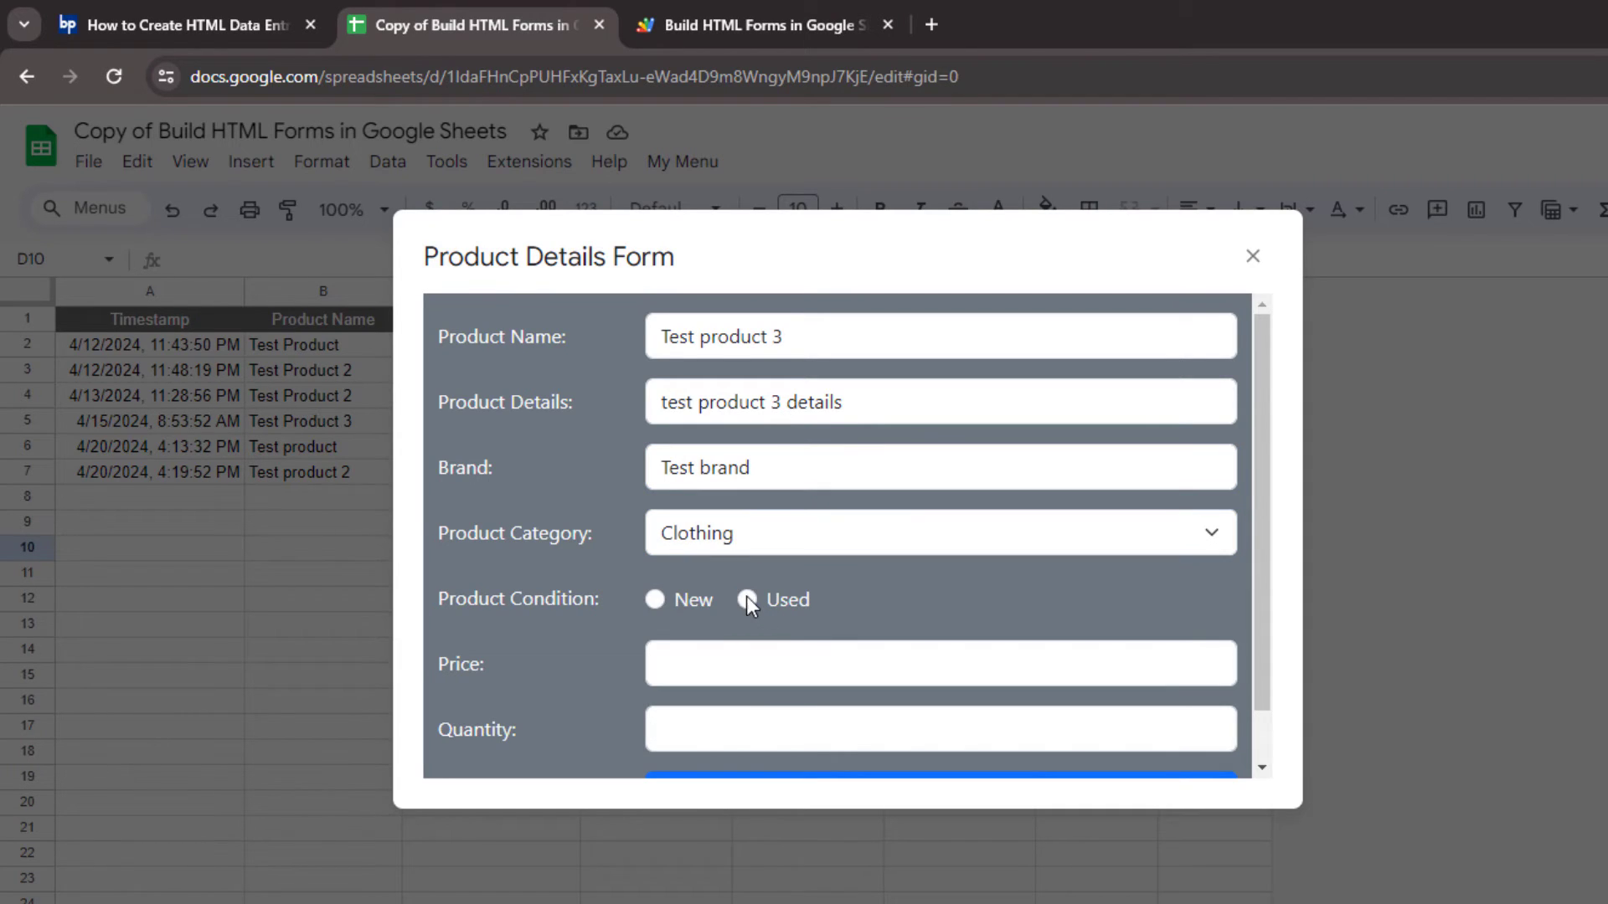
{"action": "left_click", "coordinate": [741, 664]}
{"action": "left_click", "coordinate": [677, 729]}
{"action": "type", "text": "3"}
{"action": "scroll", "coordinate": [1217, 628], "scroll_direction": "down", "scroll_amount": 1}
{"action": "left_click", "coordinate": [986, 738]}
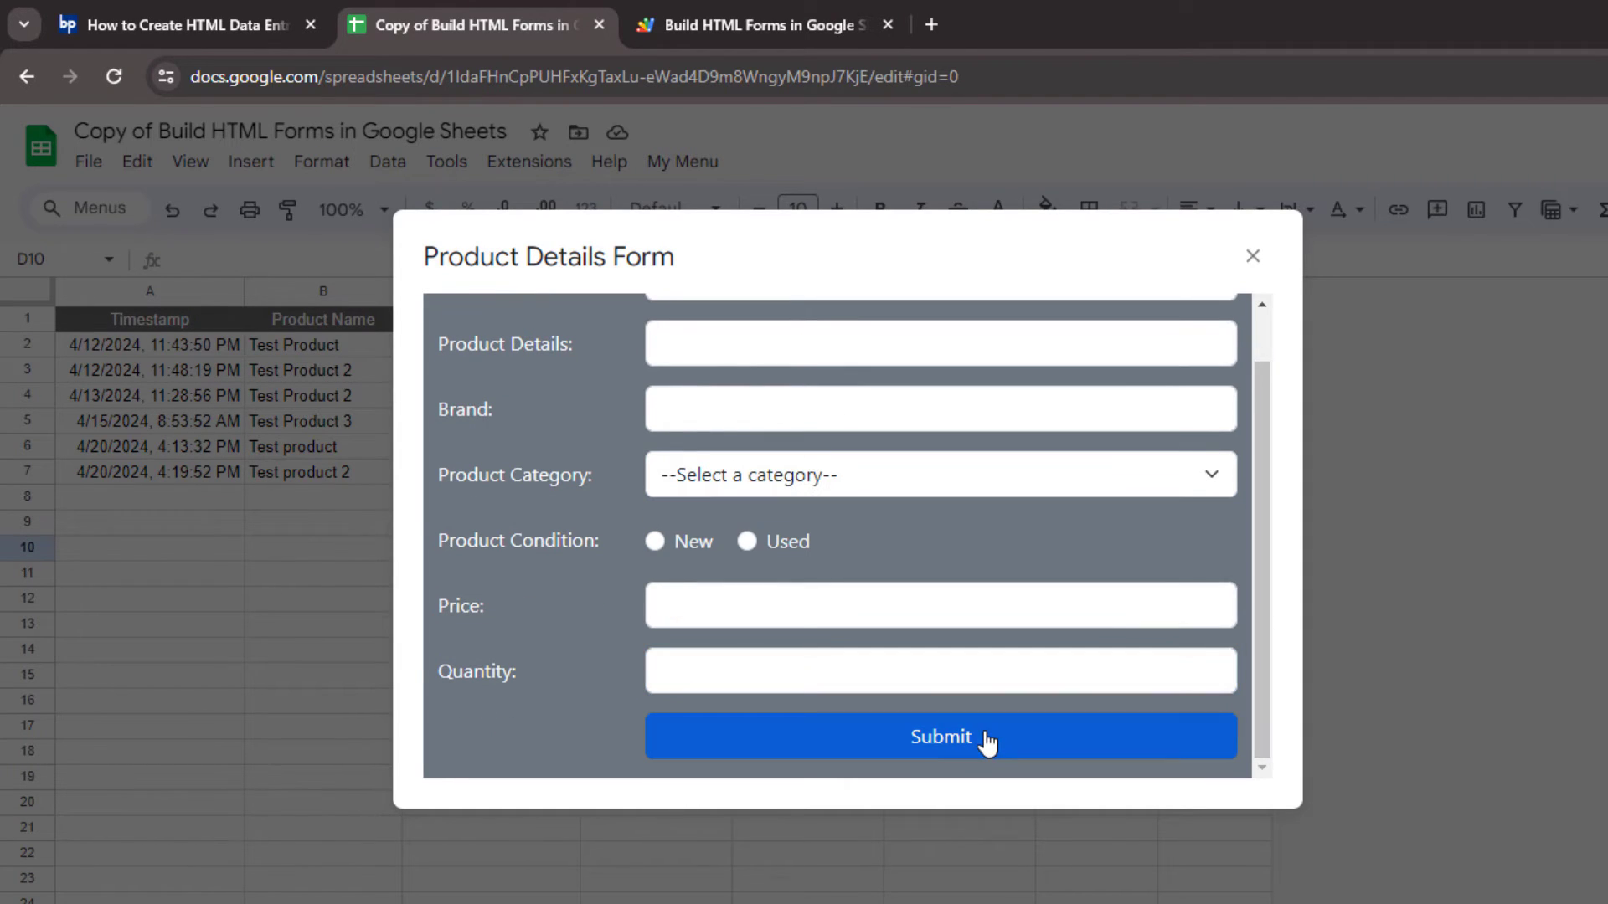
{"action": "left_click", "coordinate": [1253, 257]}
{"action": "left_click", "coordinate": [632, 499]}
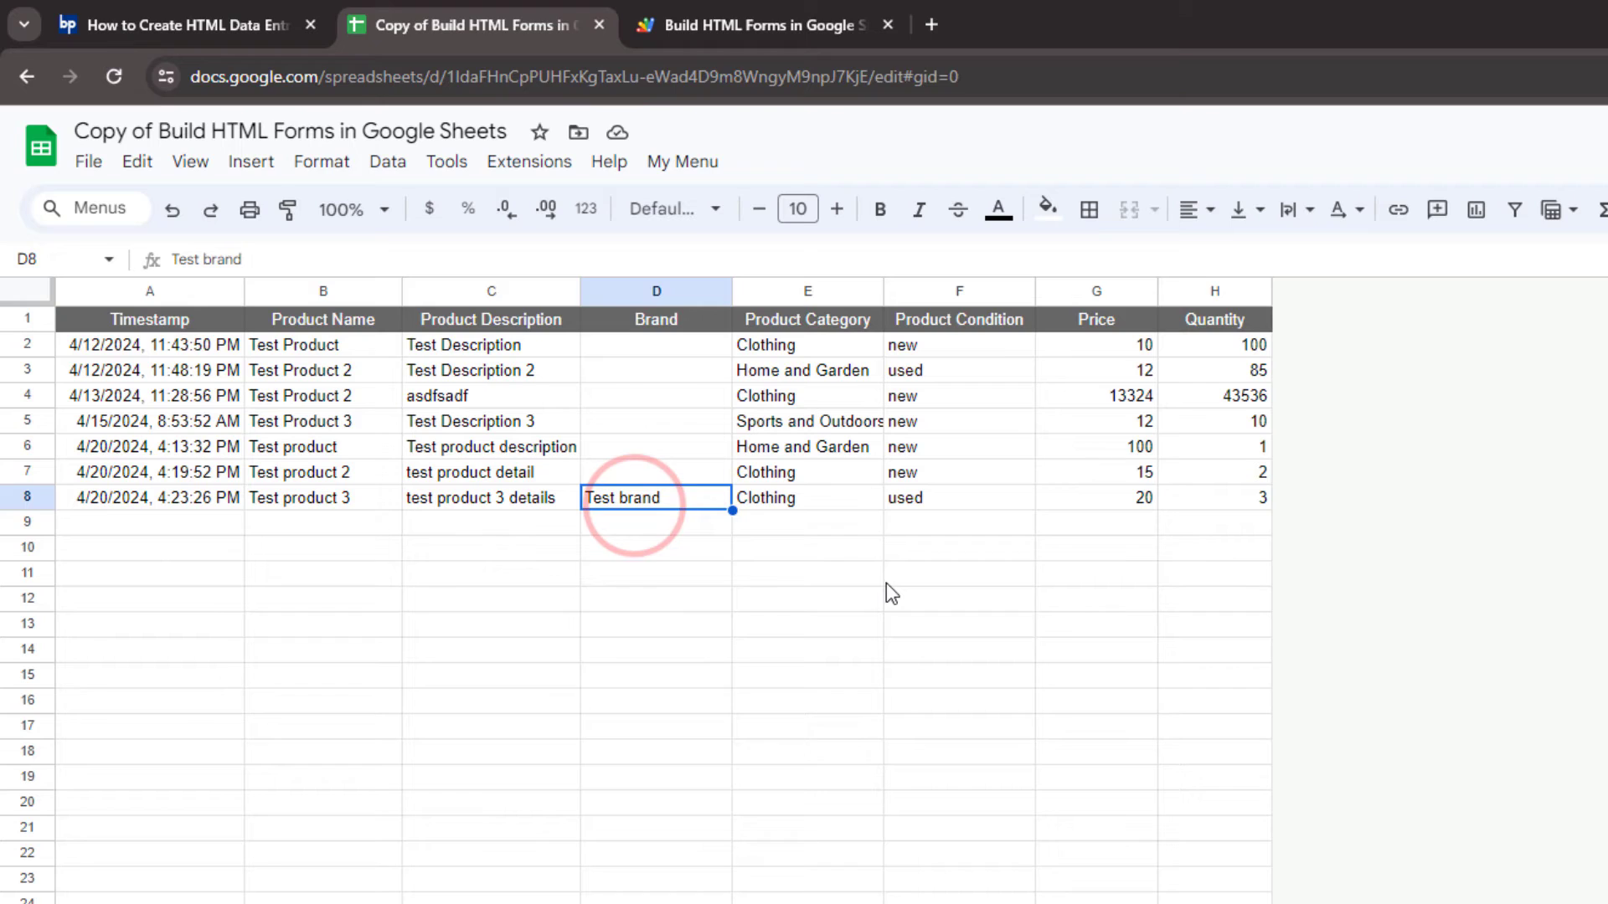
{"action": "left_click", "coordinate": [754, 25]}
Duplicate the Sports and Outdoors option in Form.html and change it to value toys, label Toys
{"action": "left_click", "coordinate": [201, 377]}
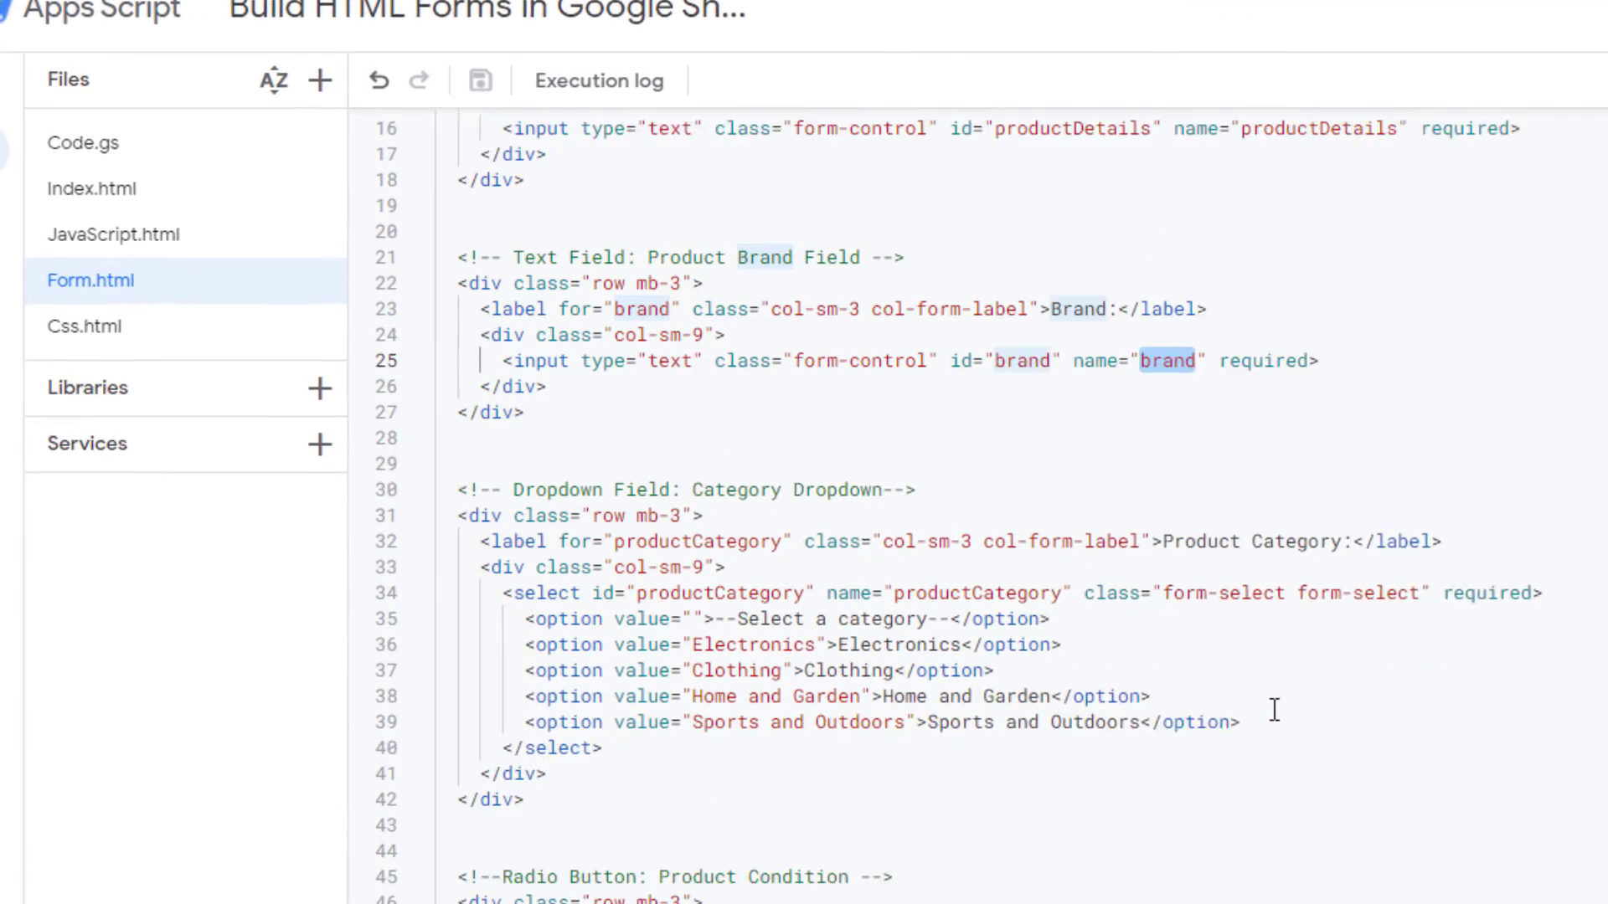
{"action": "left_click_drag", "start_coordinate": [1238, 723], "coordinate": [524, 722]}
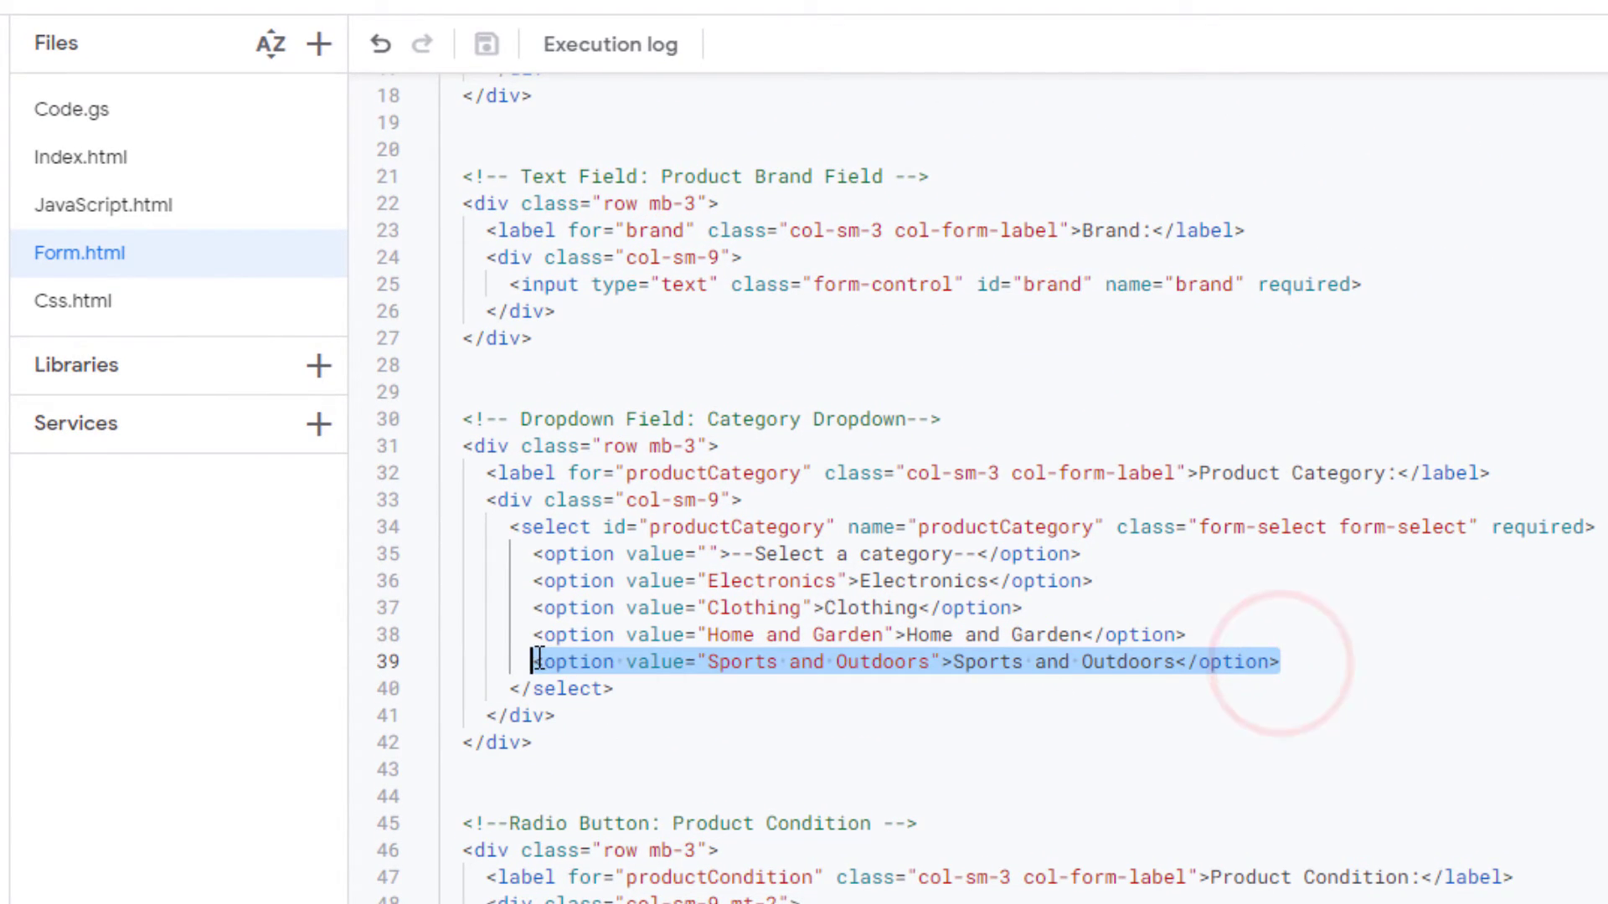
{"action": "left_click", "coordinate": [1350, 664]}
{"action": "key", "text": "Return"}
{"action": "type", "text": "<option value=\"Sports and Outdoors\">Sports and Outdoors</option>"}
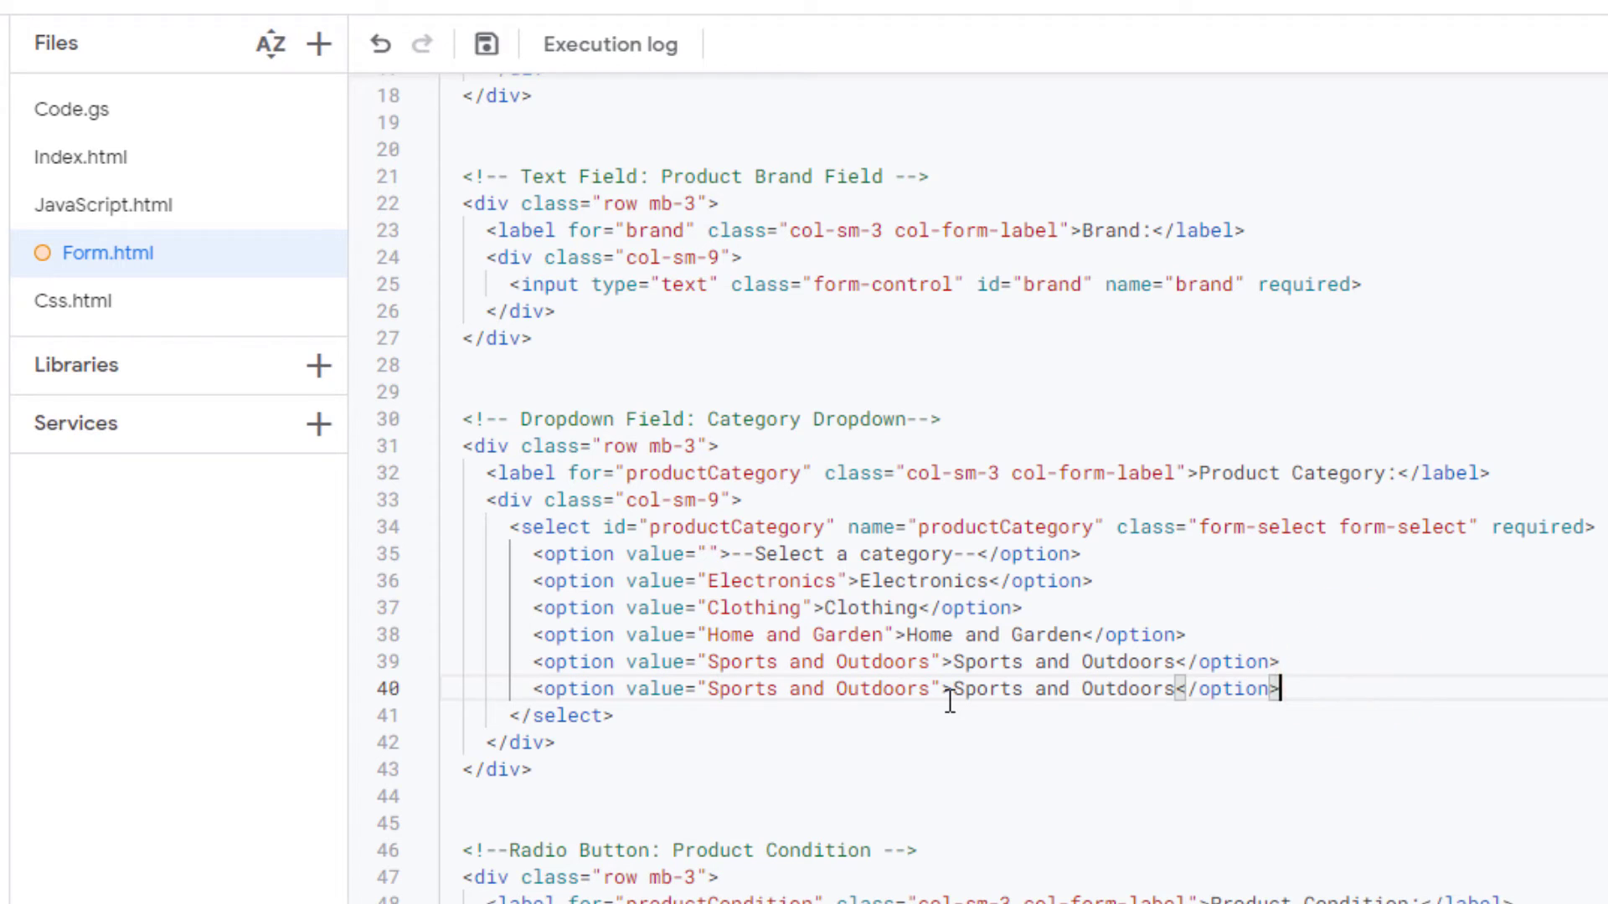
{"action": "left_click_drag", "start_coordinate": [928, 693], "coordinate": [713, 694]}
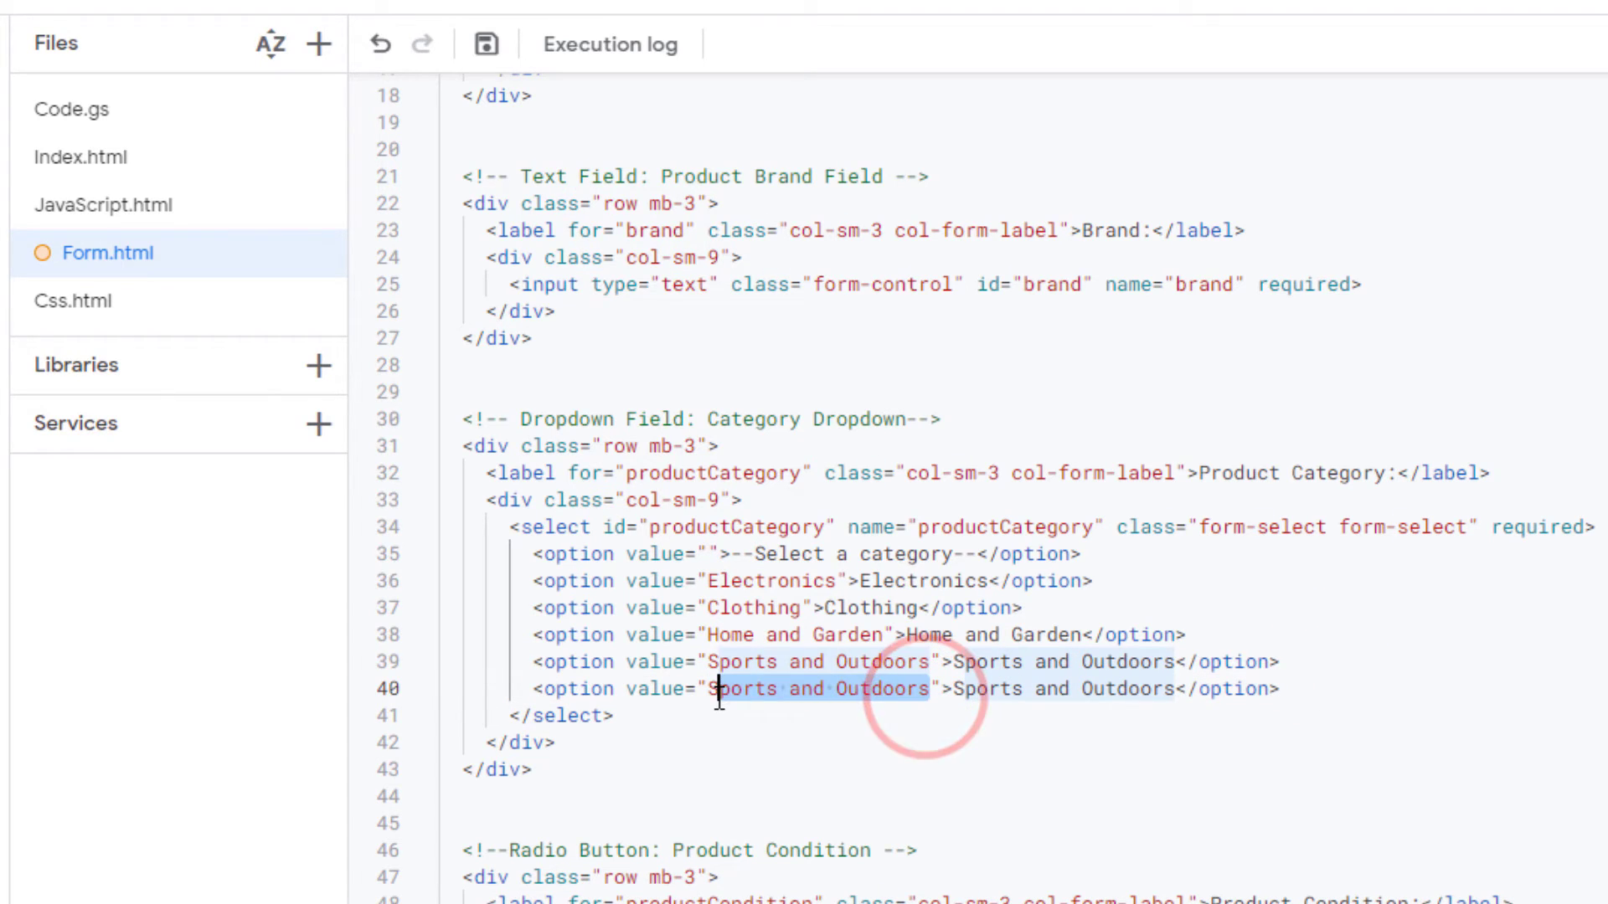
{"action": "left_click", "coordinate": [953, 695]}
{"action": "left_click_drag", "start_coordinate": [991, 697], "coordinate": [1175, 704]}
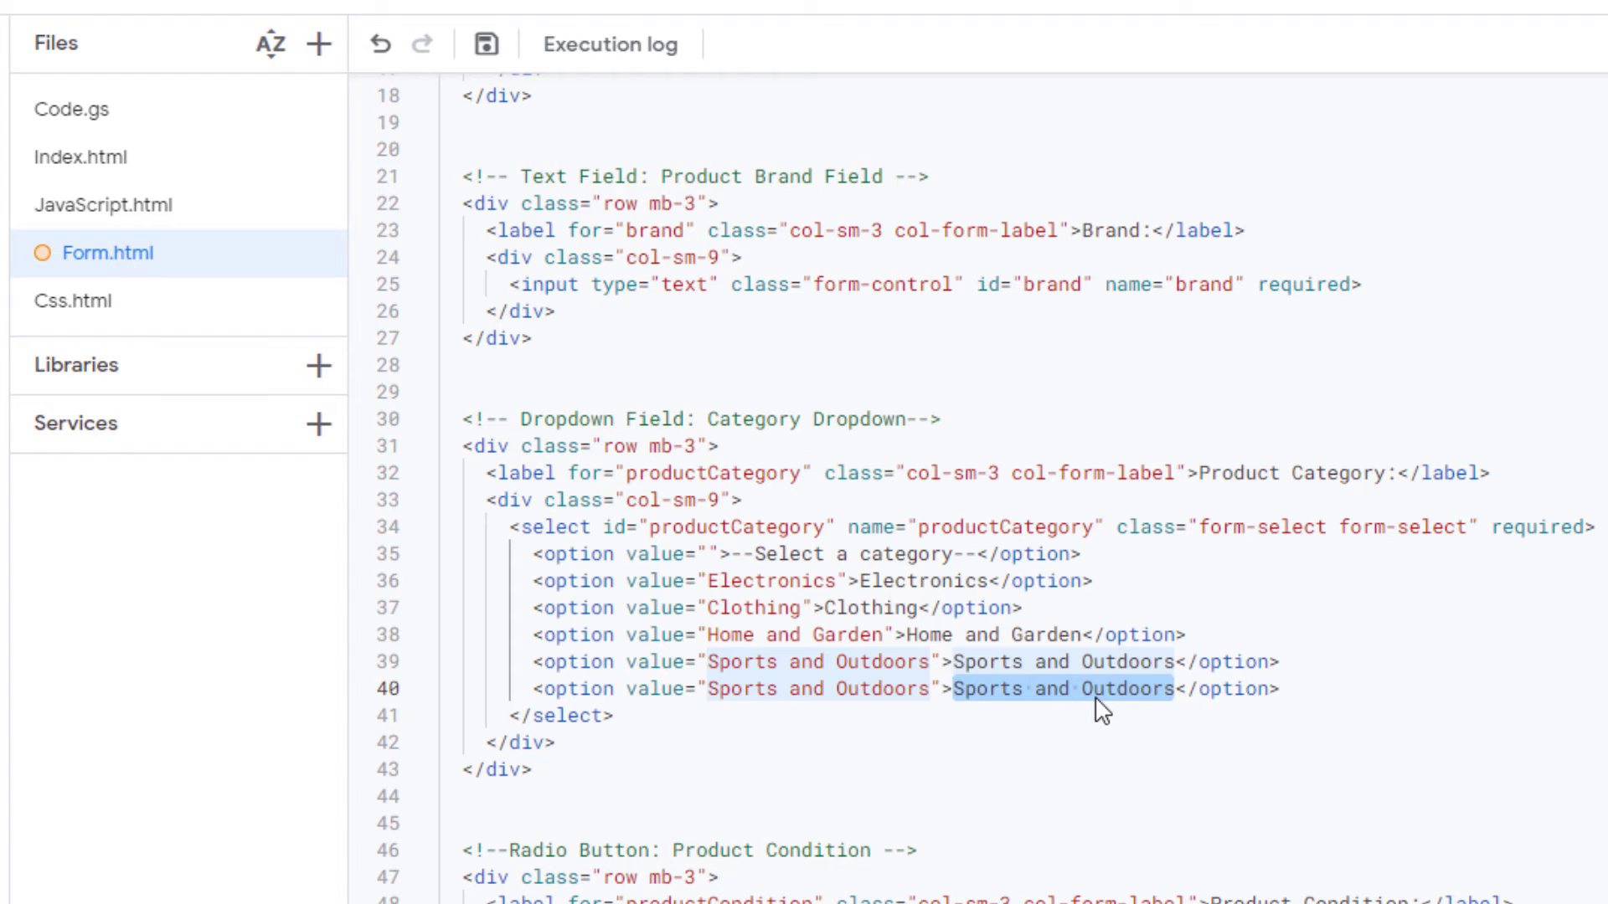
{"action": "type", "text": "Toys"}
{"action": "left_click_drag", "start_coordinate": [706, 688], "coordinate": [924, 698]}
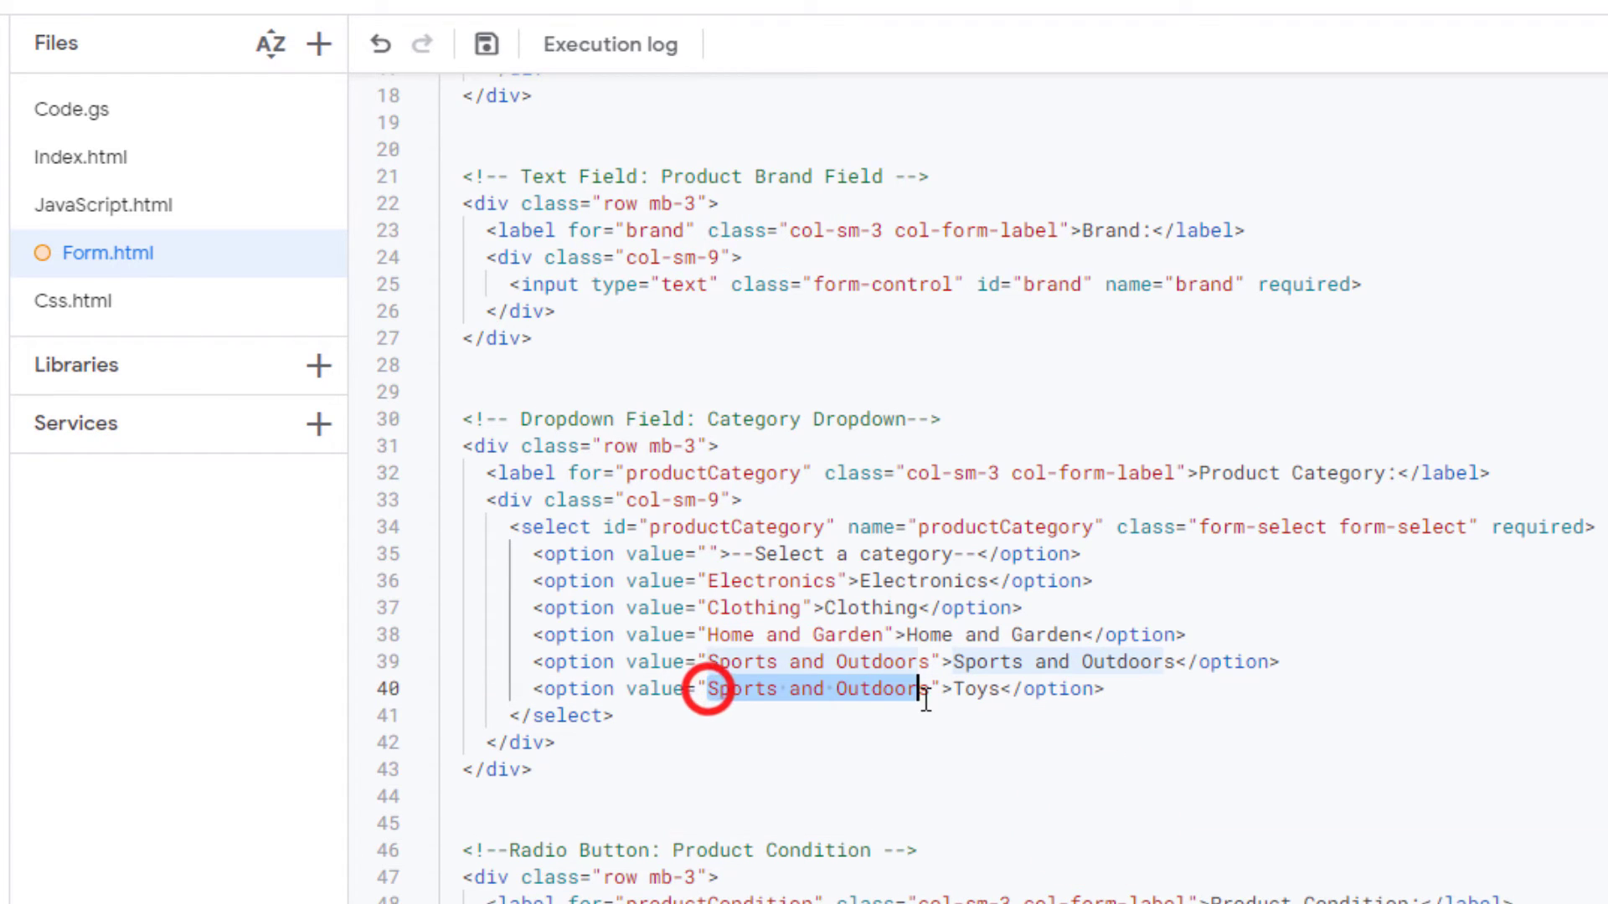
{"action": "type", "text": "toys"}
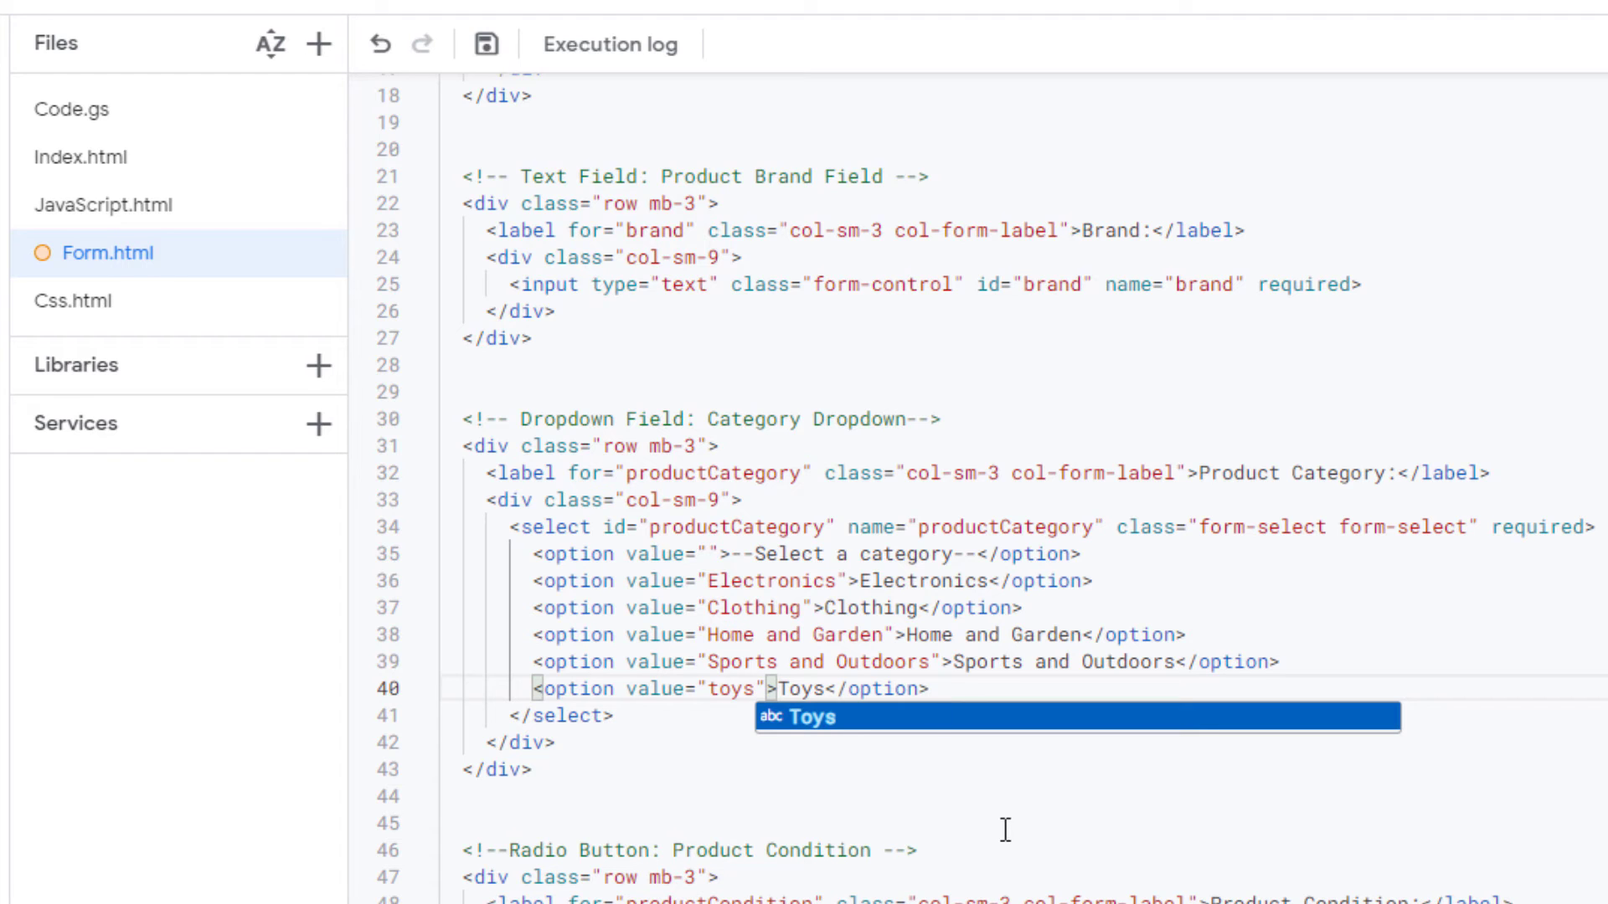
Save, reopen the product form in Sheets, and check the category list for Toys
{"action": "left_click", "coordinate": [485, 44]}
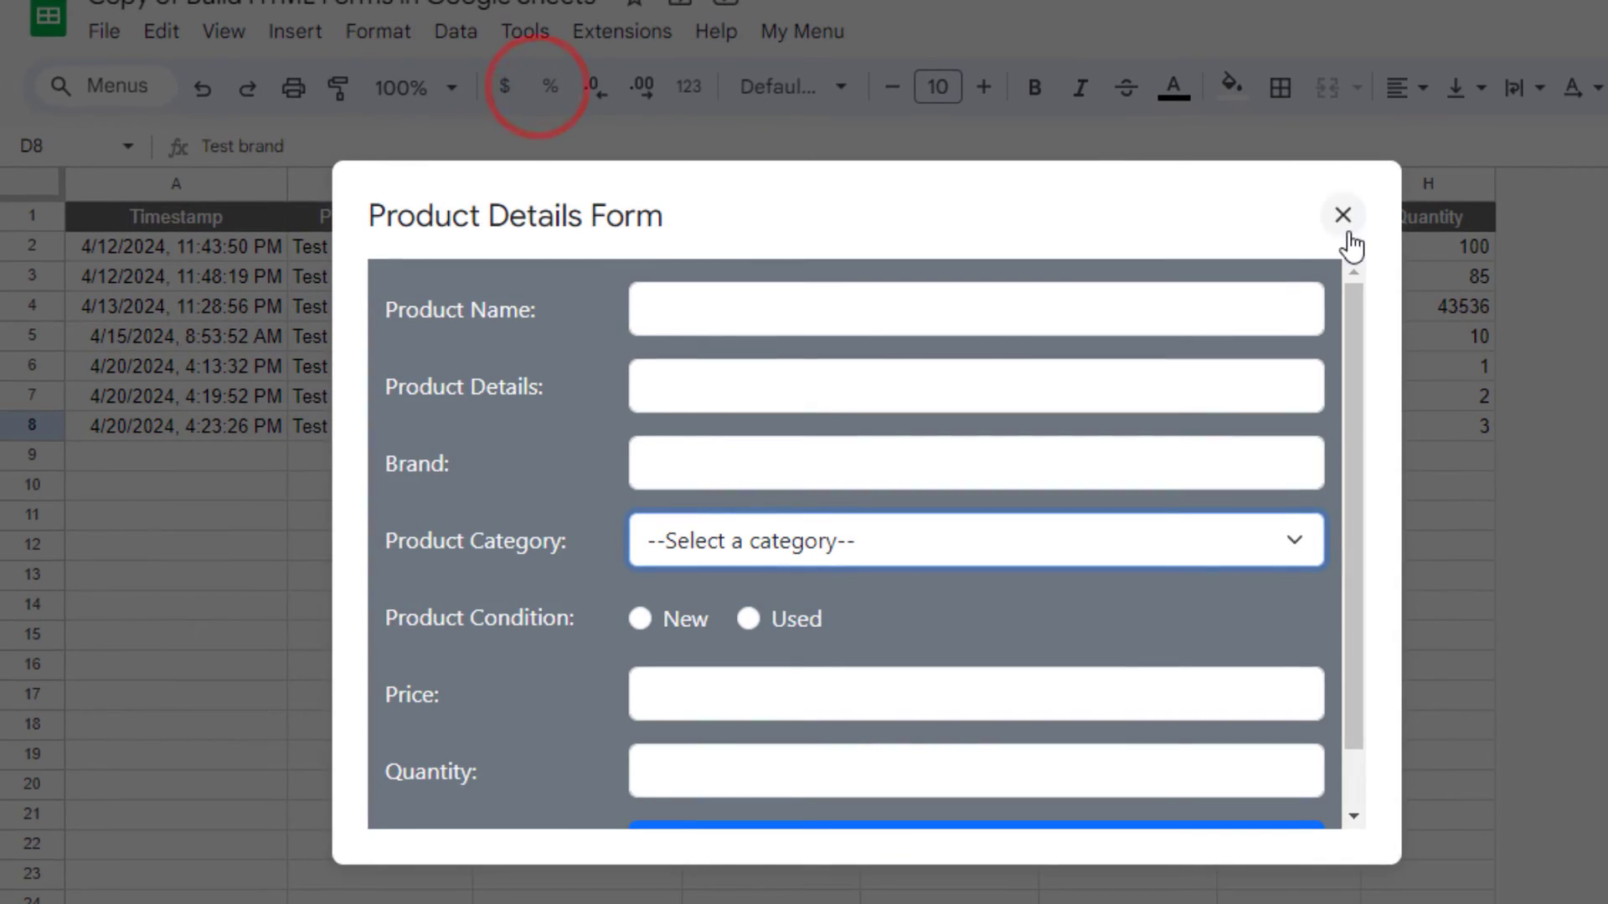
{"action": "left_click", "coordinate": [1345, 227]}
{"action": "left_click", "coordinate": [804, 31]}
{"action": "left_click", "coordinate": [822, 79]}
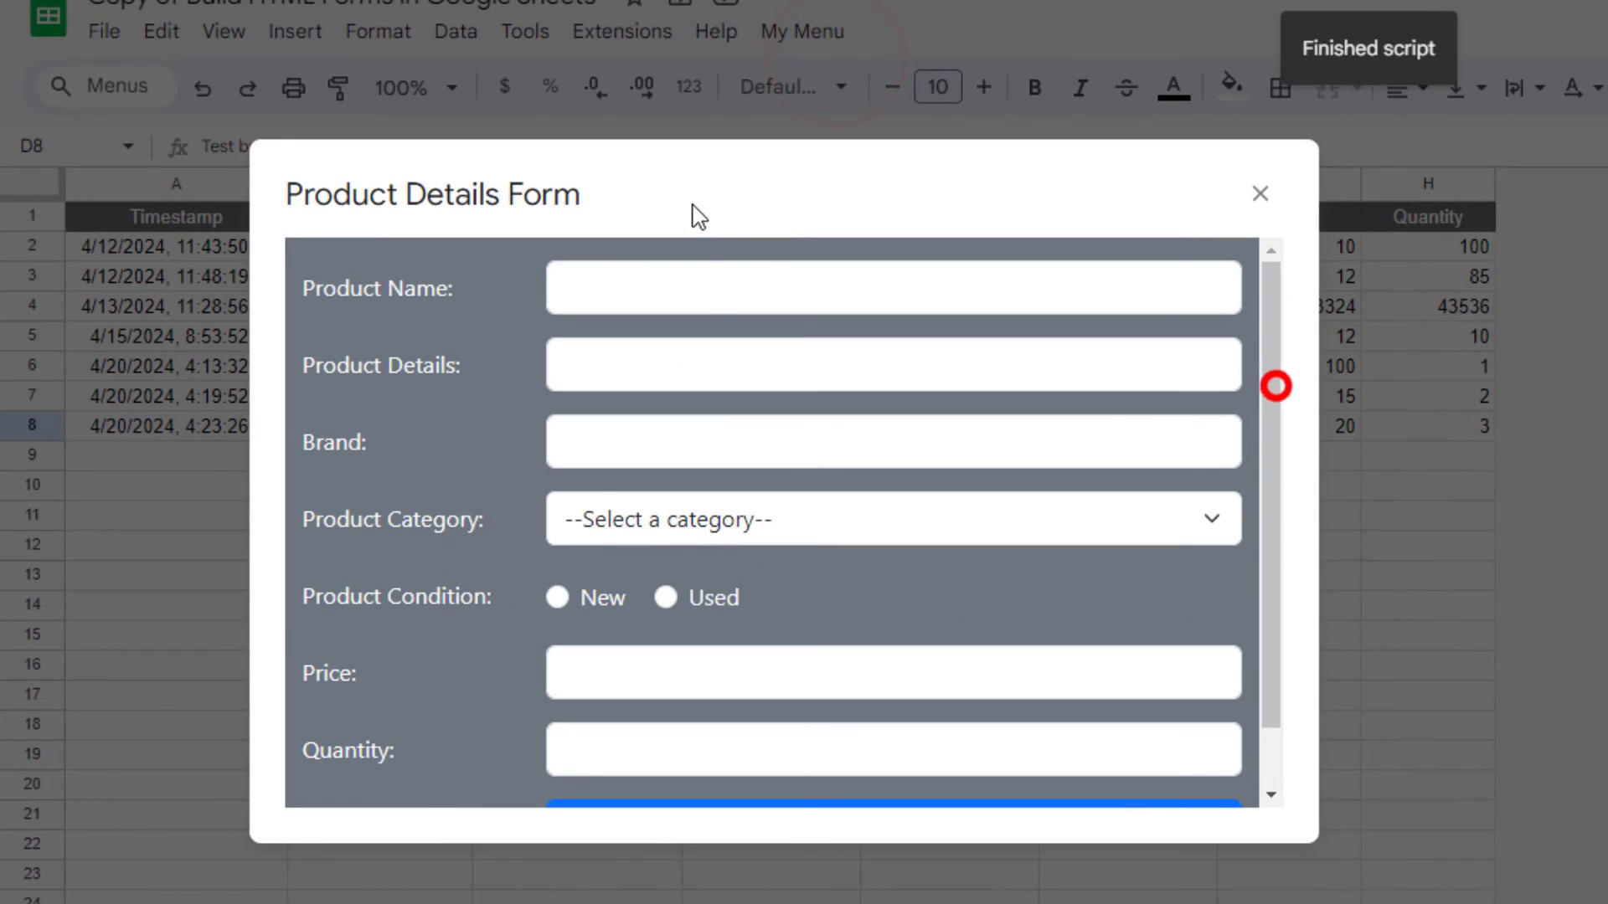
{"action": "left_click", "coordinate": [738, 521]}
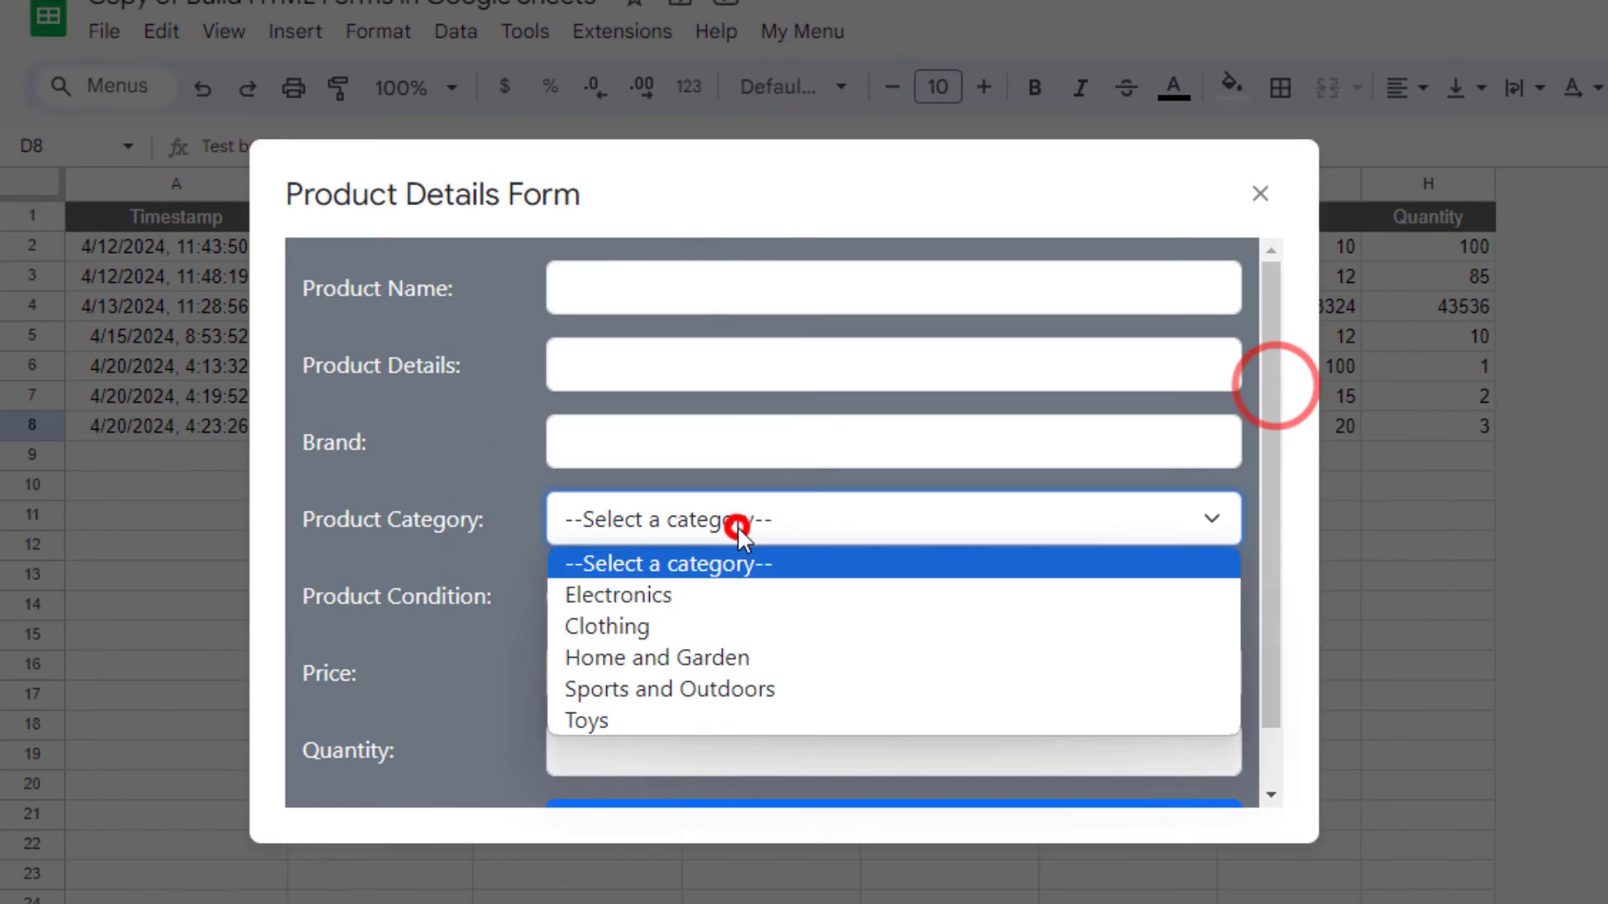
{"action": "left_click", "coordinate": [1165, 282]}
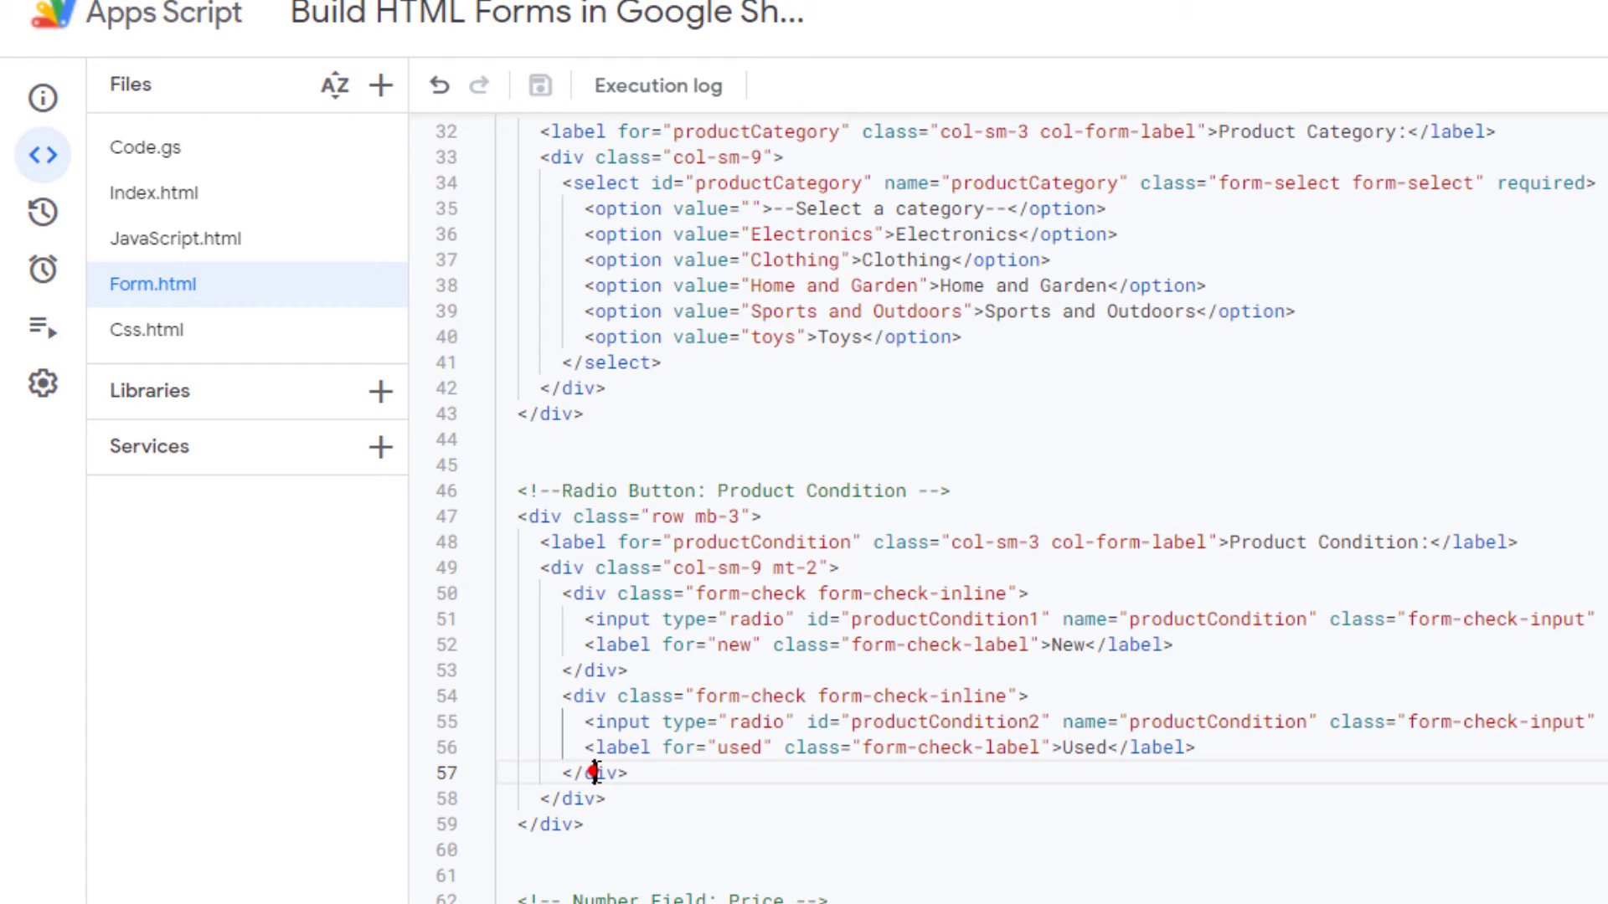
Duplicate the Used condition radio option block in Form.html
{"action": "left_click_drag", "start_coordinate": [629, 772], "coordinate": [562, 696]}
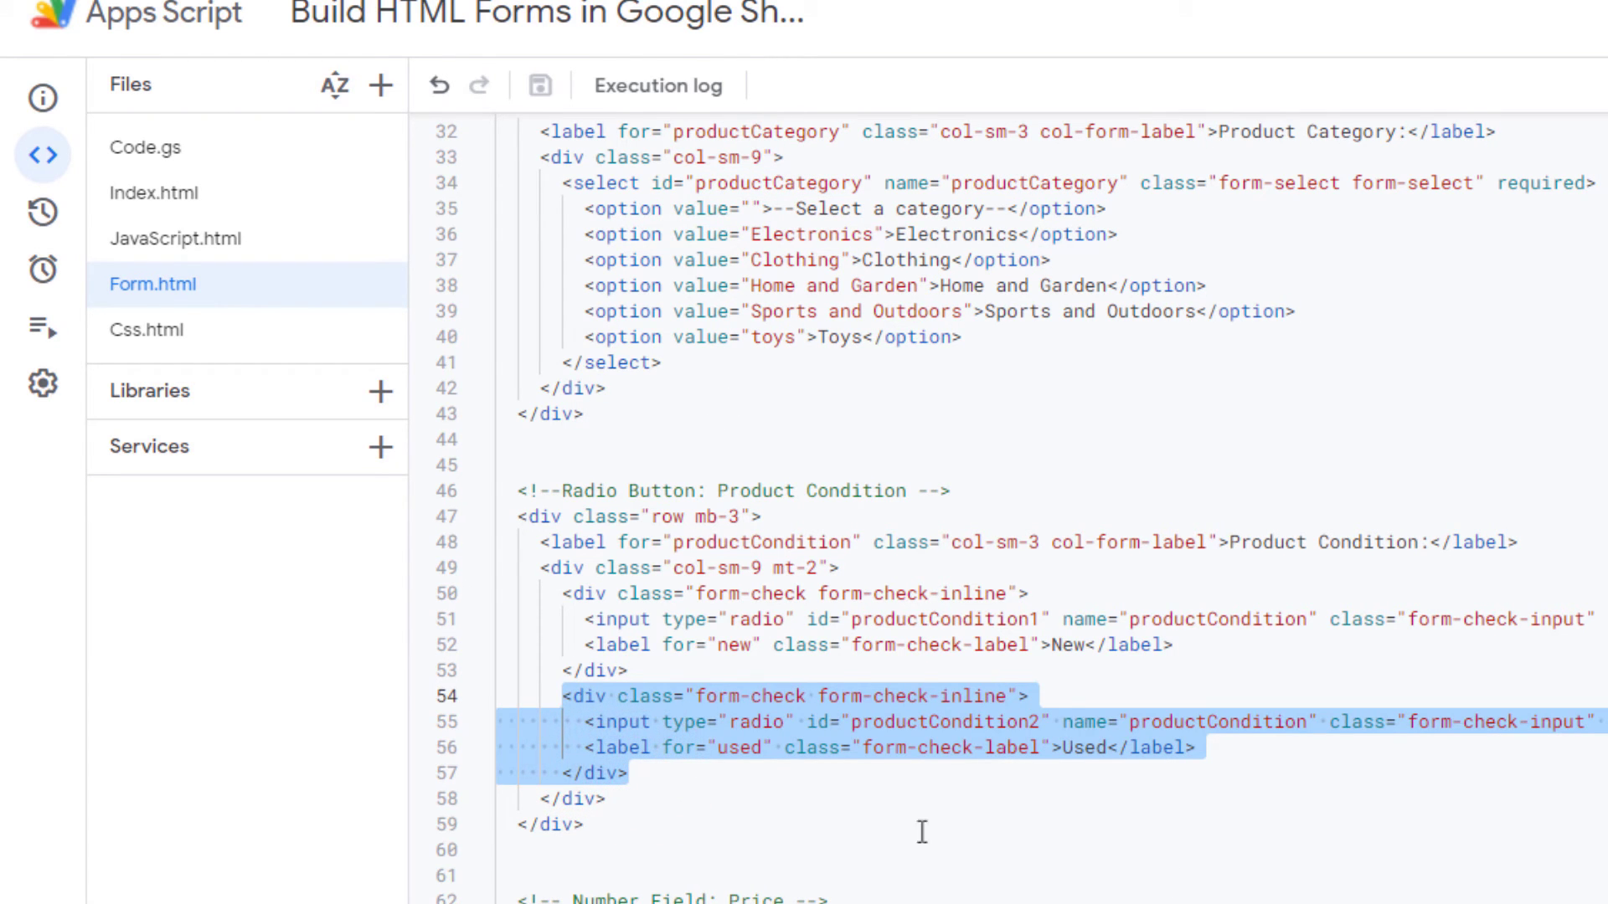
{"action": "key", "text": "ctrl+c"}
{"action": "left_click", "coordinate": [629, 772]}
{"action": "key", "text": "Return"}
{"action": "key", "text": "ctrl+v"}
{"action": "double_click", "coordinate": [1206, 619]}
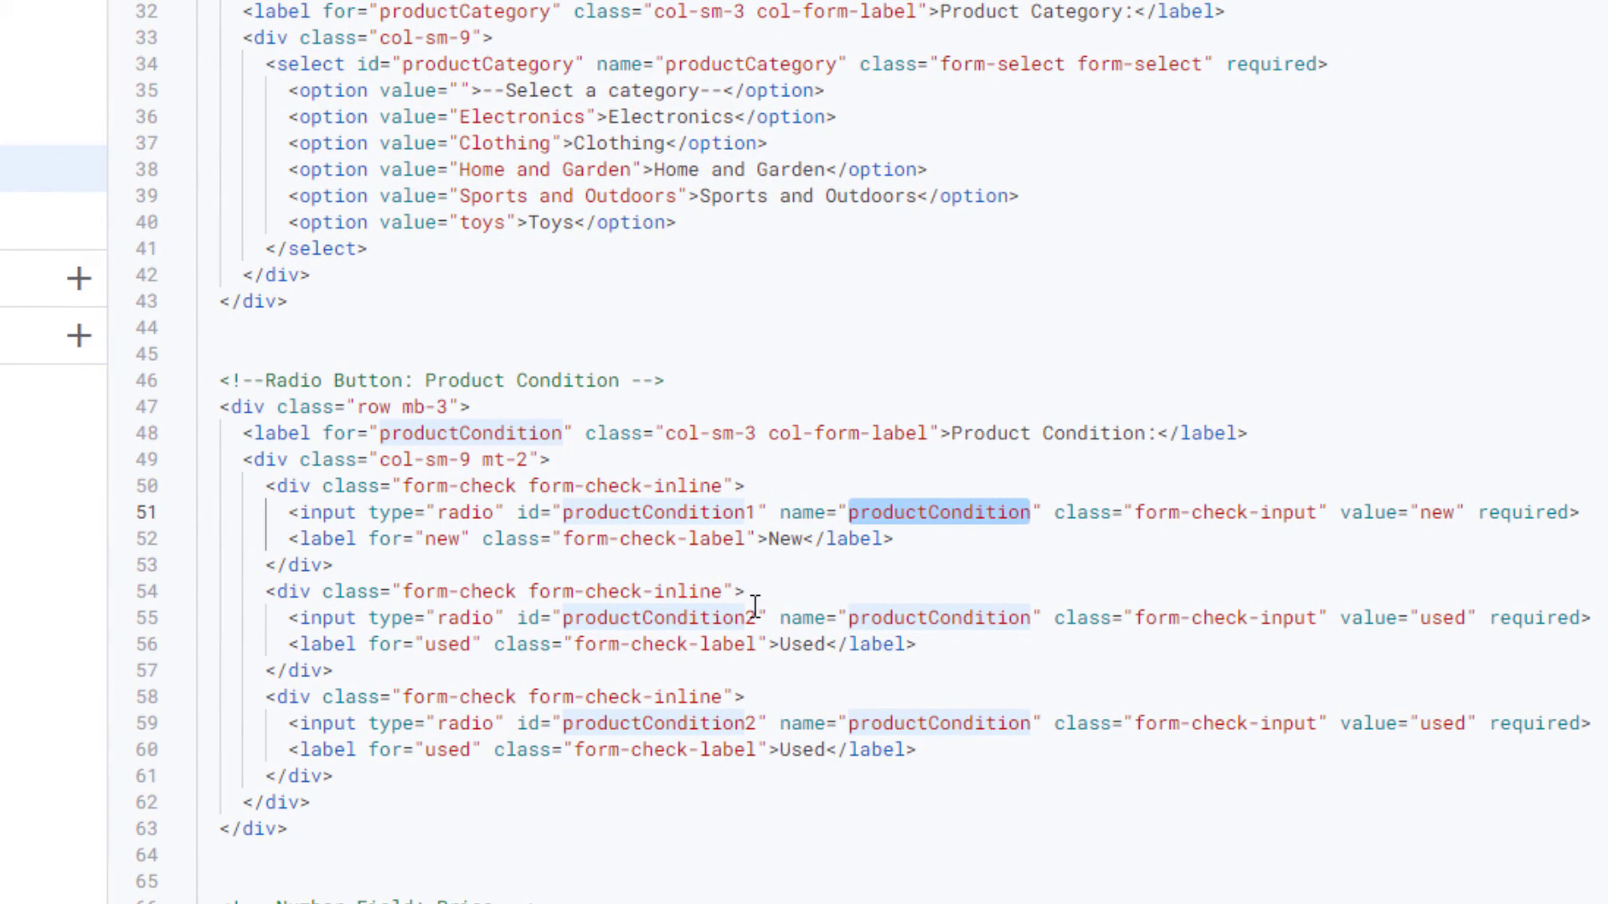
Set the copy's id to productCondition3, value other, label Other, and save the project
{"action": "left_click", "coordinate": [751, 723]}
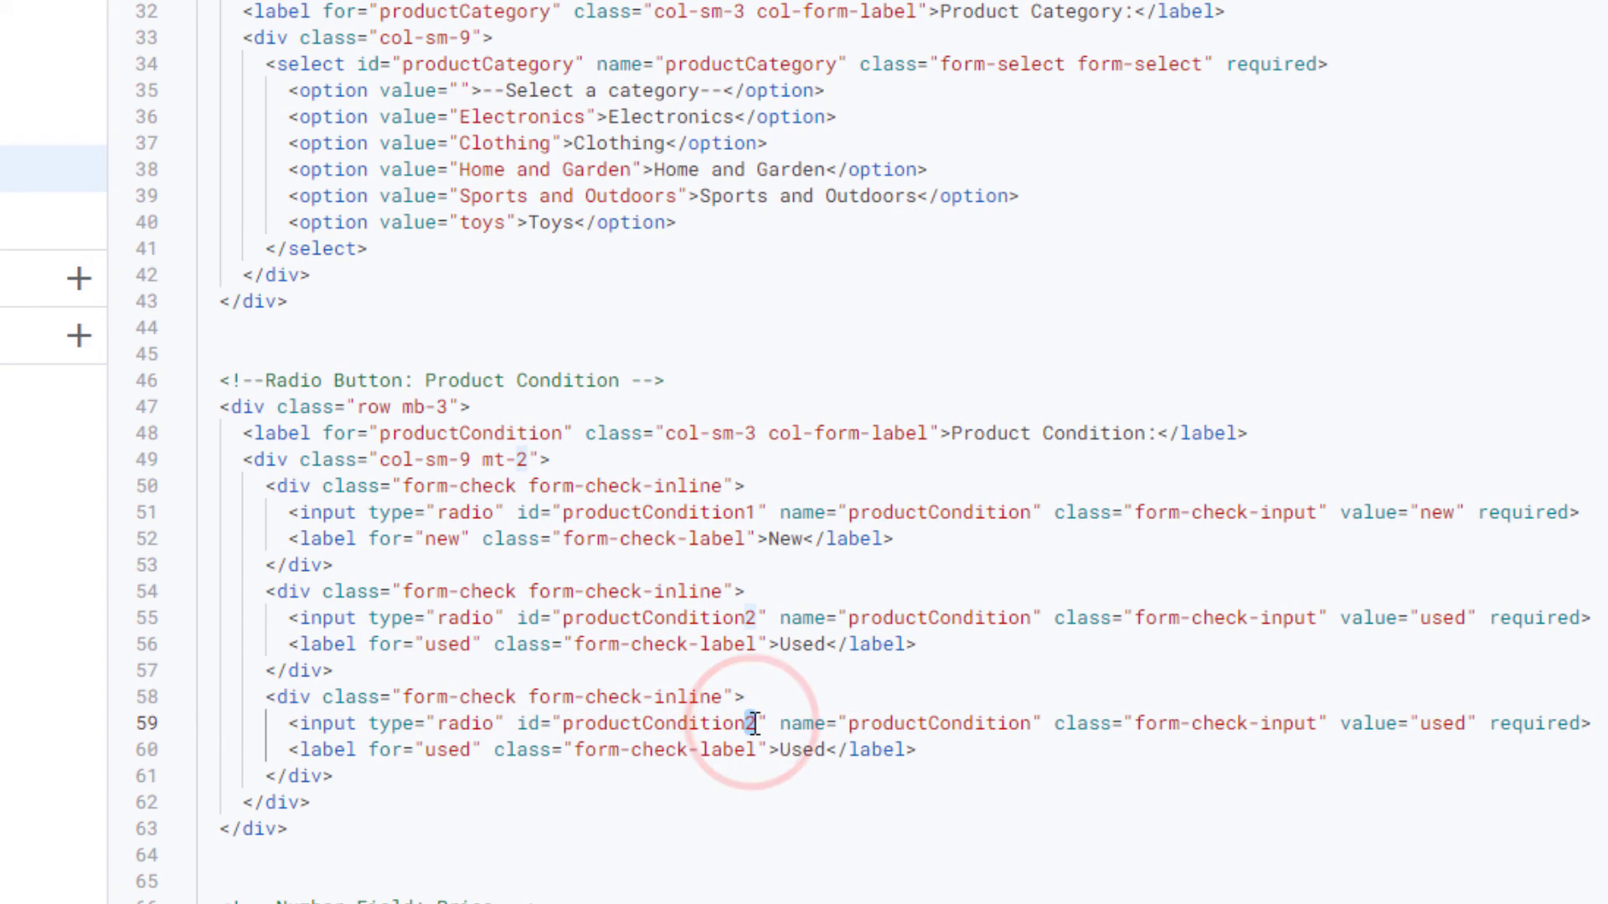
{"action": "type", "text": "3"}
{"action": "double_click", "coordinate": [710, 724]}
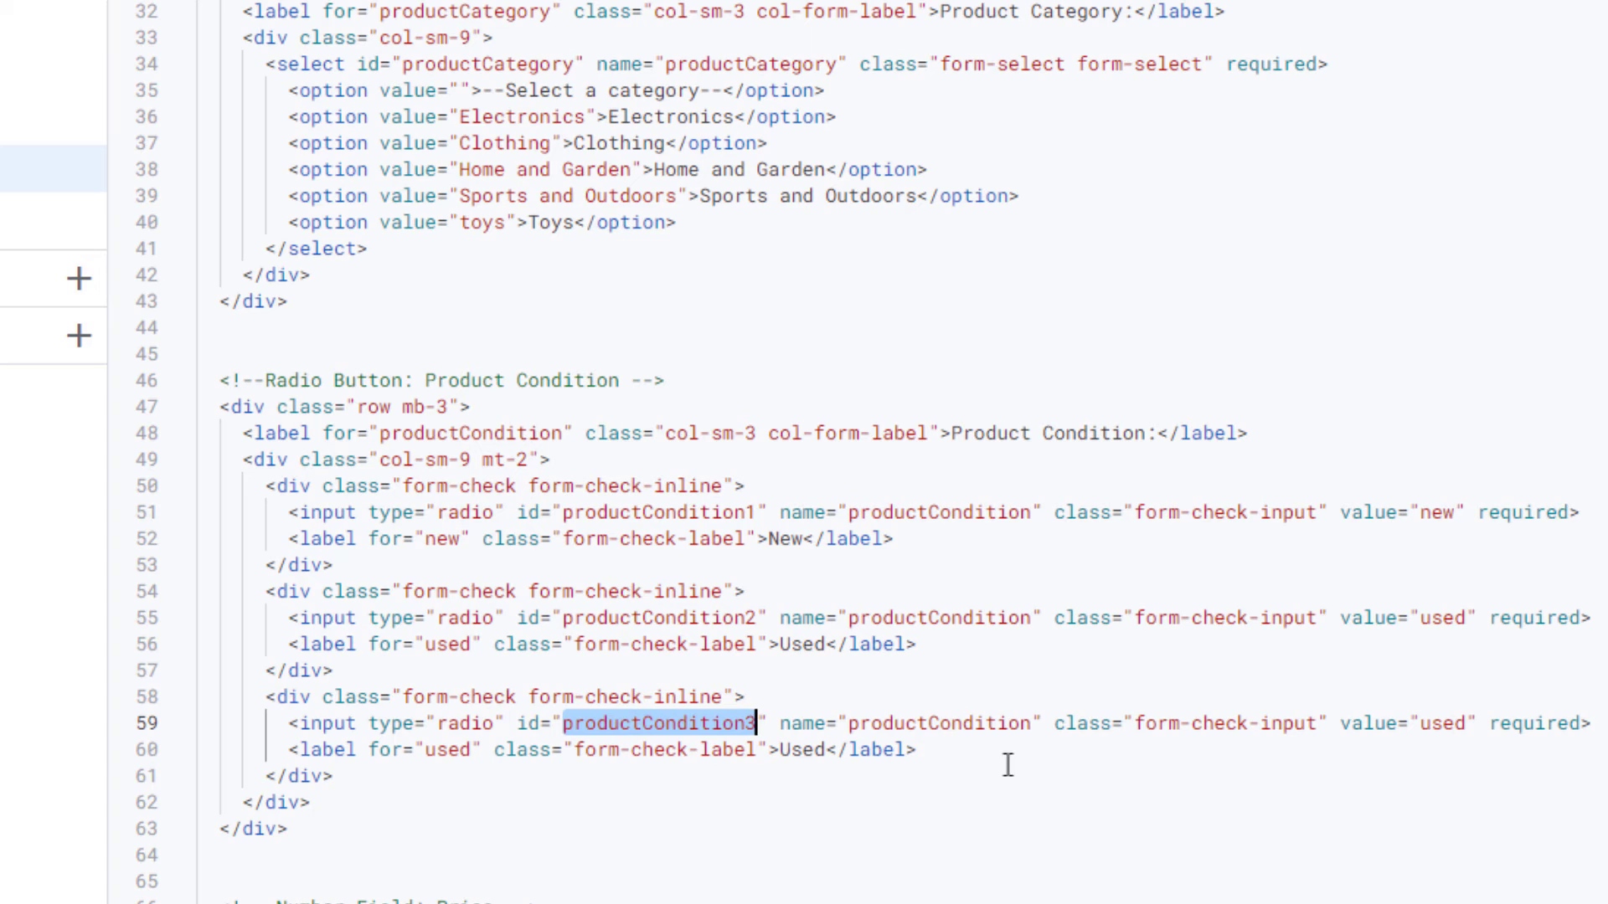
{"action": "double_click", "coordinate": [1448, 724]}
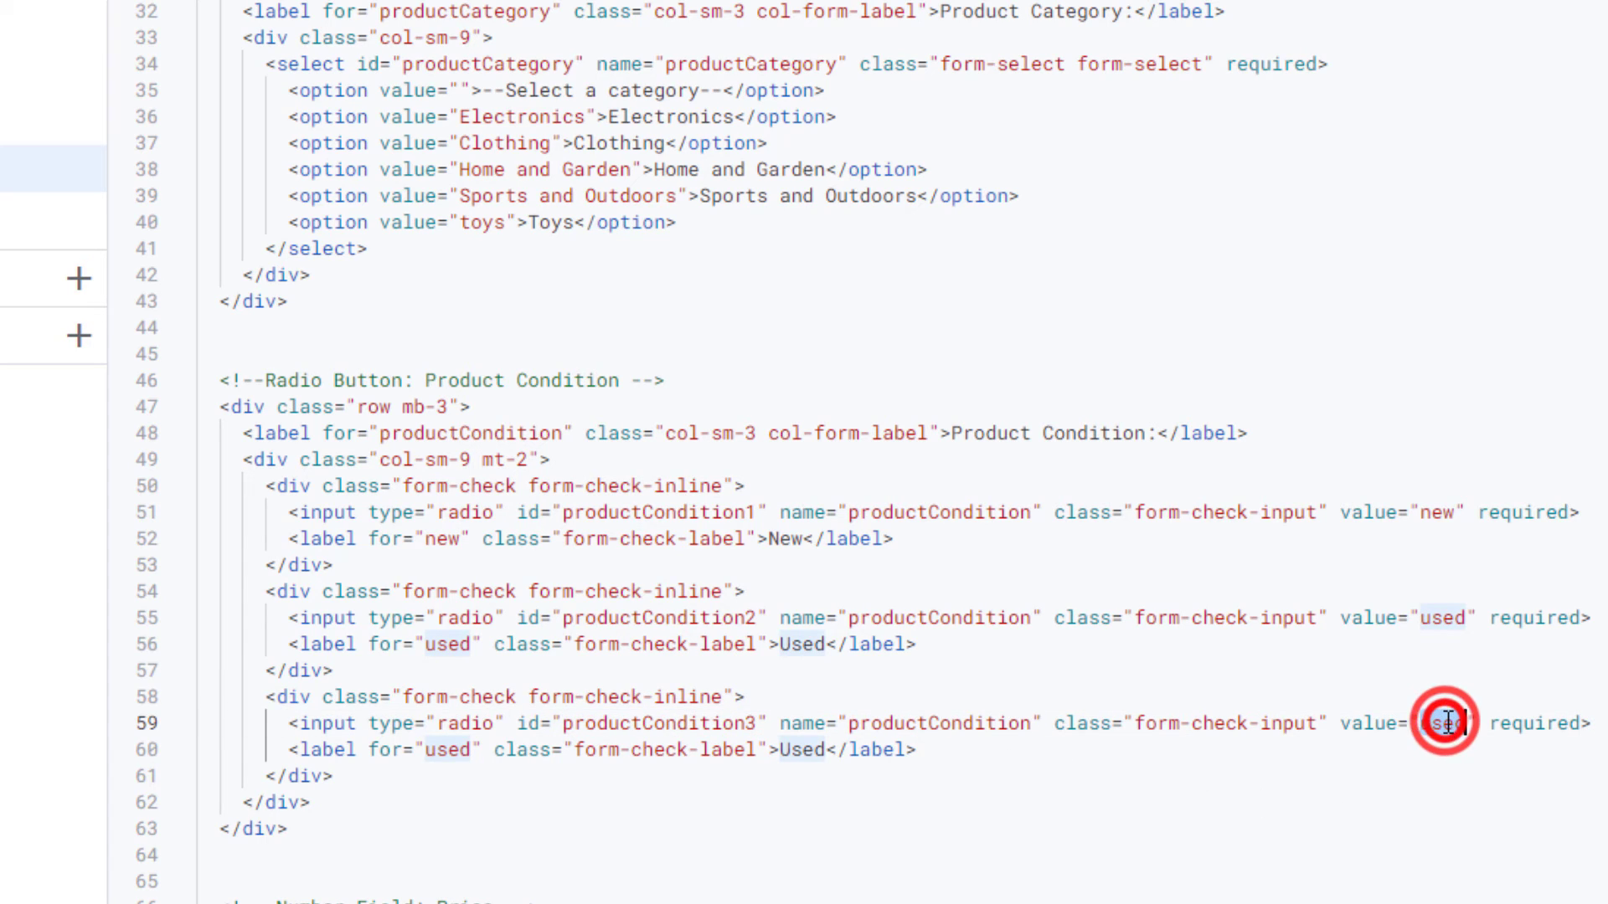
{"action": "type", "text": "other"}
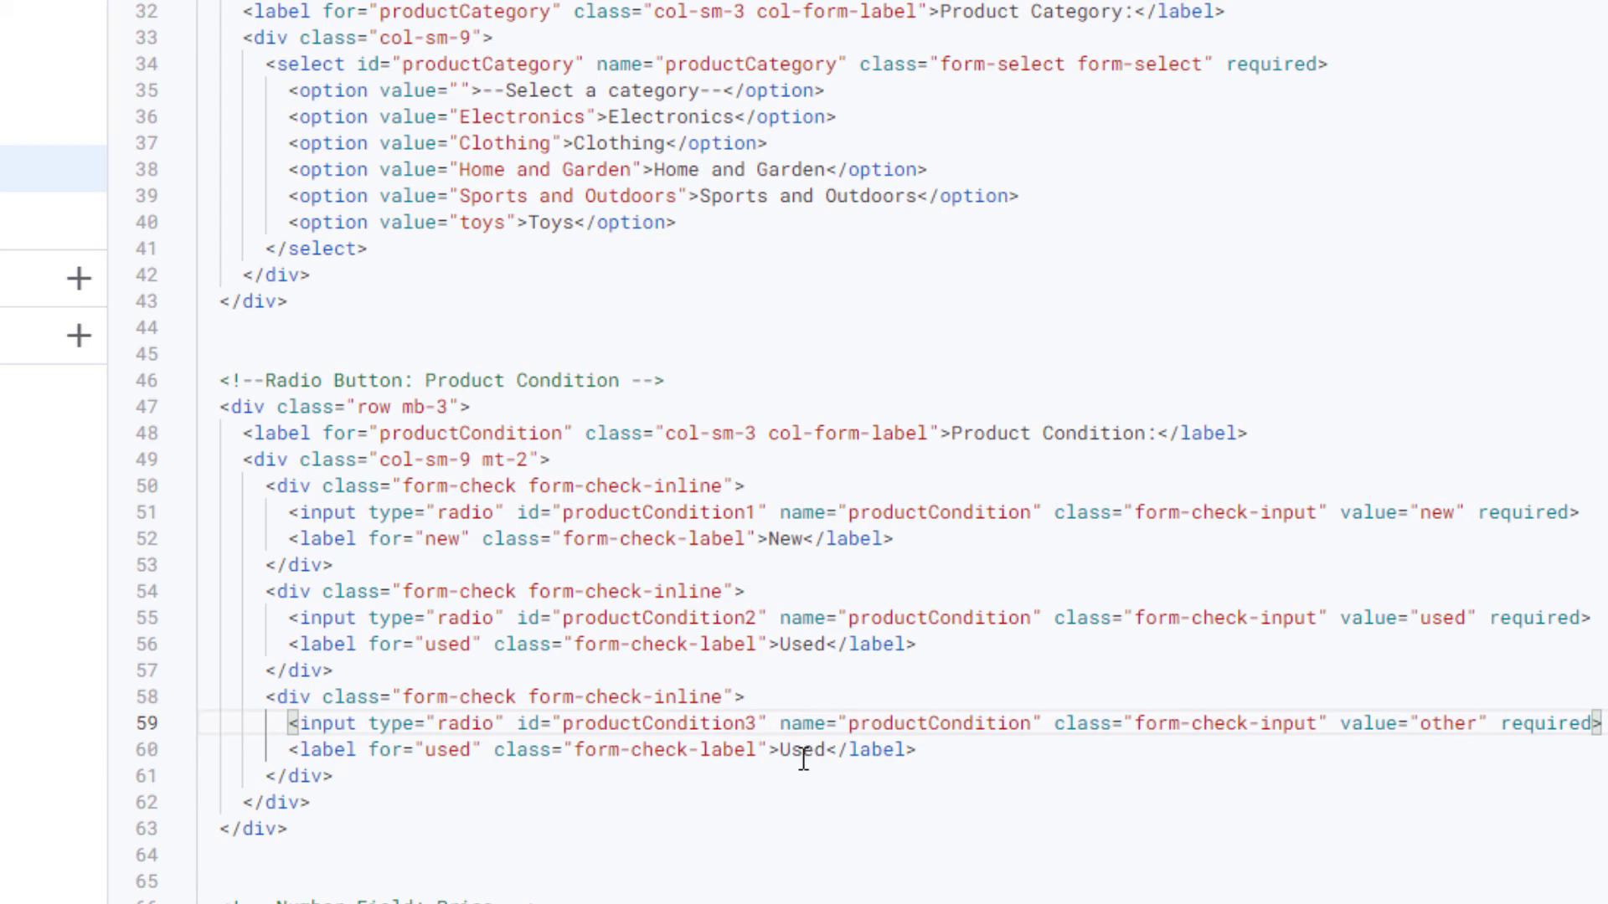
{"action": "double_click", "coordinate": [805, 751]}
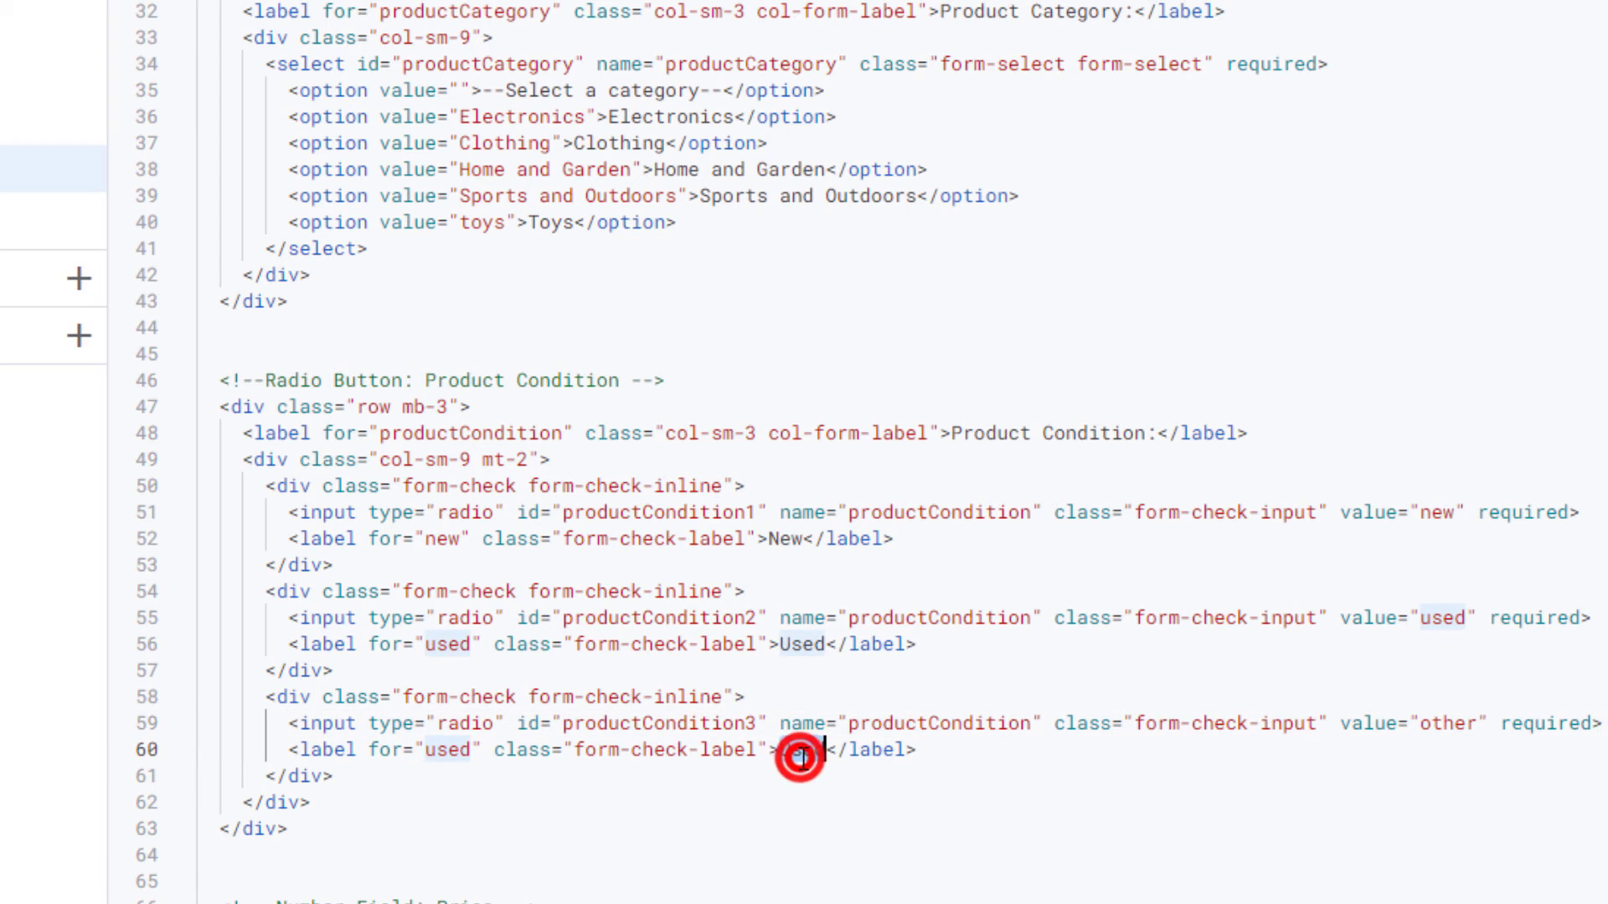
{"action": "type", "text": "Other"}
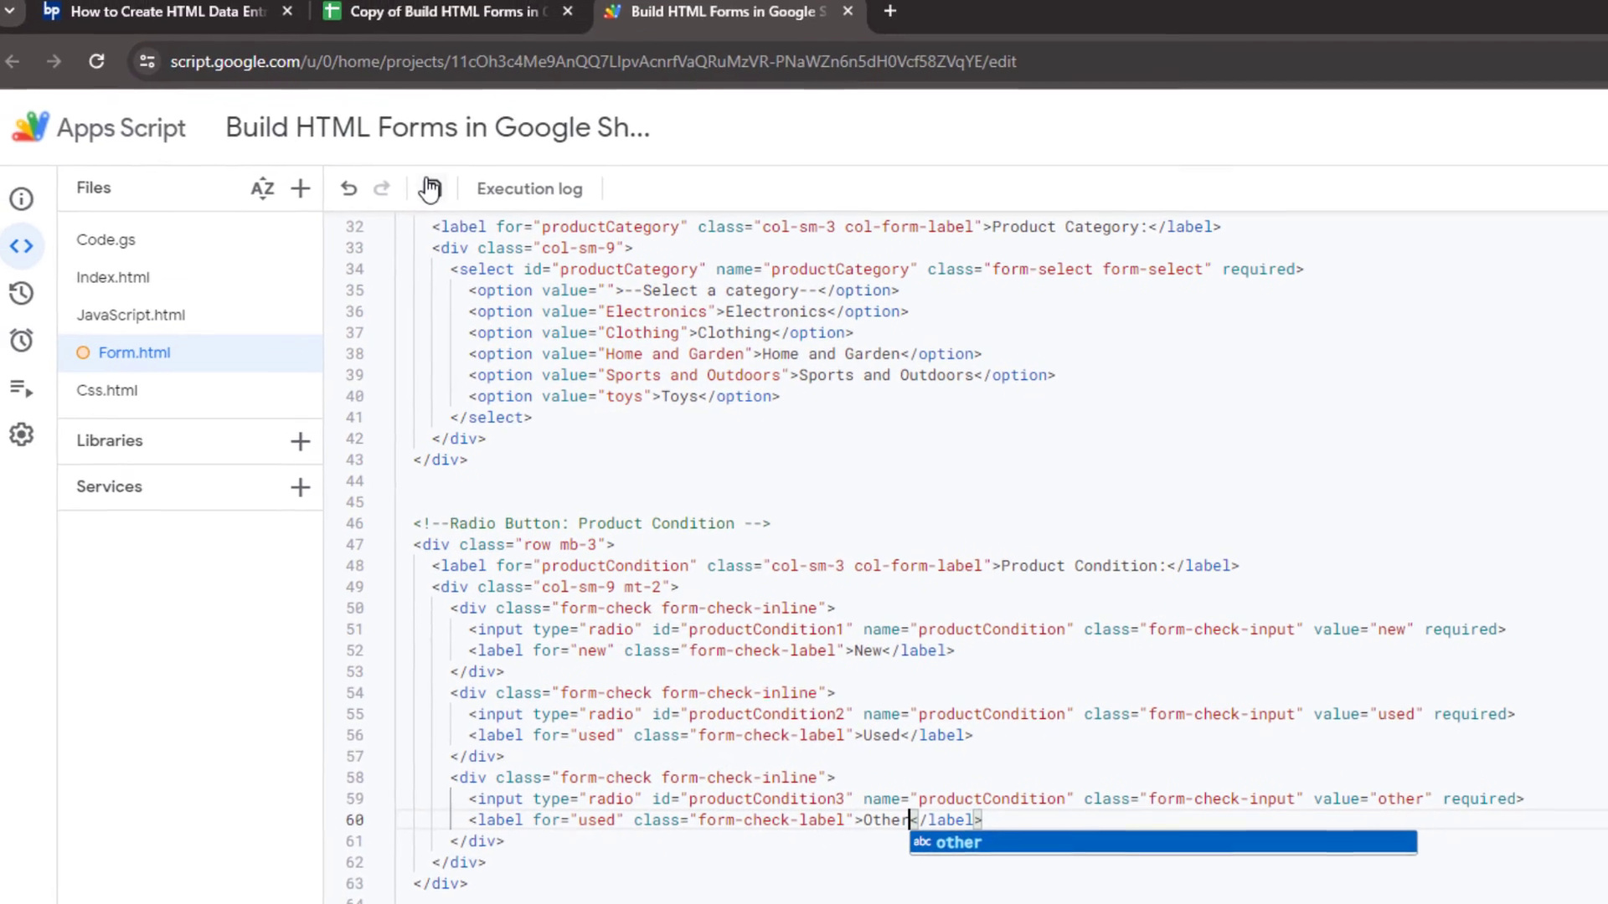
{"action": "left_click", "coordinate": [440, 200]}
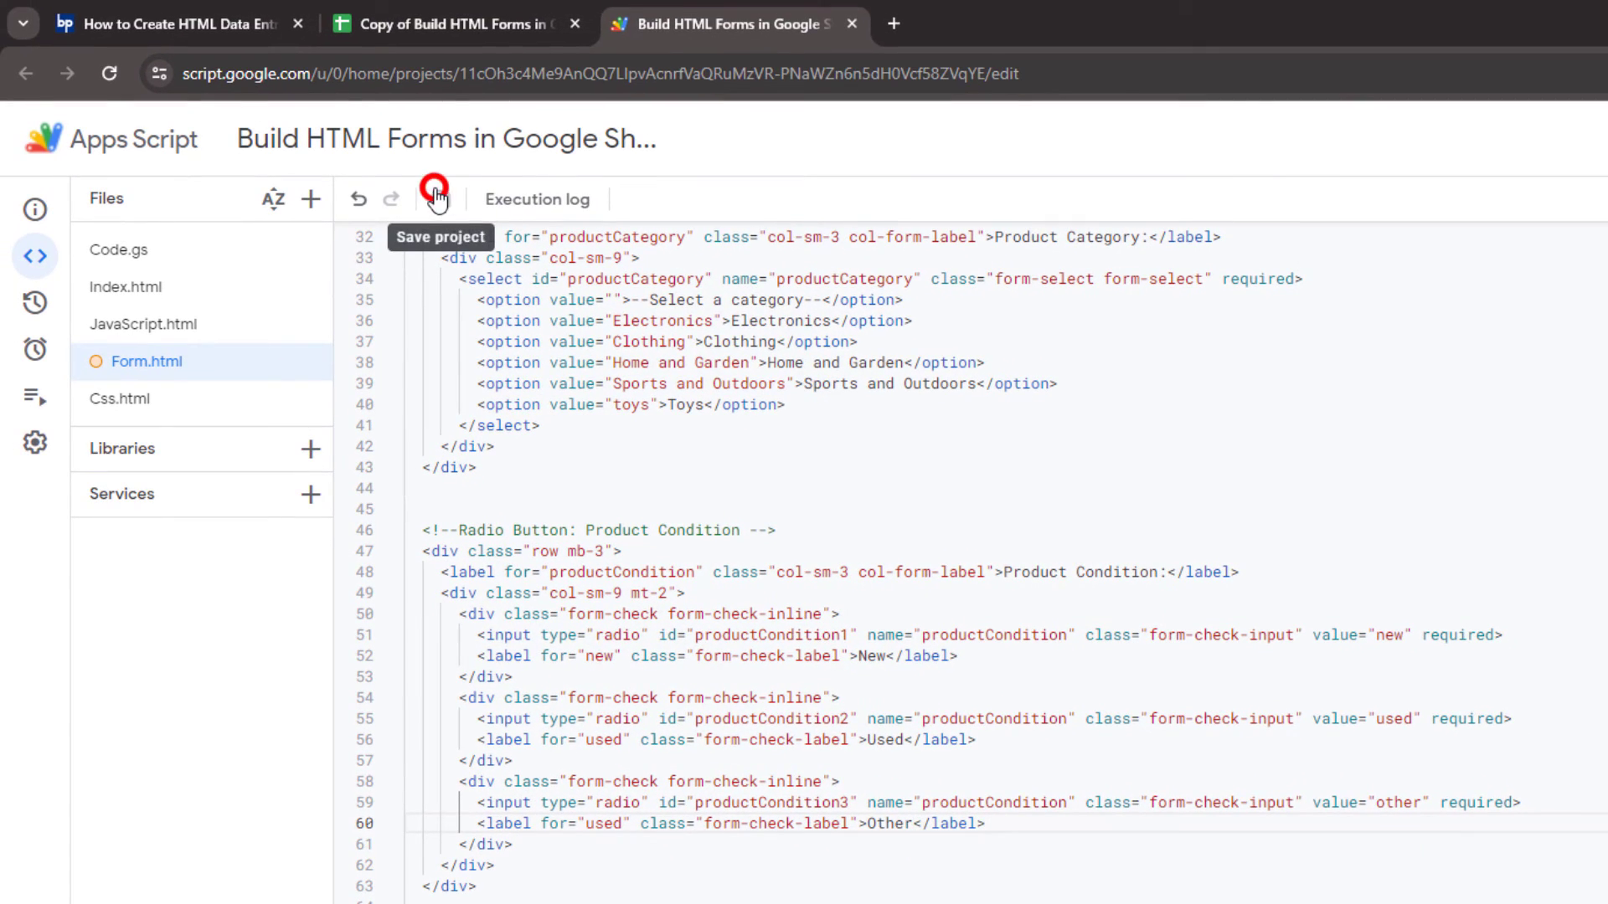
{"action": "left_click", "coordinate": [447, 11]}
Open the product form and enter Test product 4, its details and test brand 4
{"action": "left_click", "coordinate": [1029, 289]}
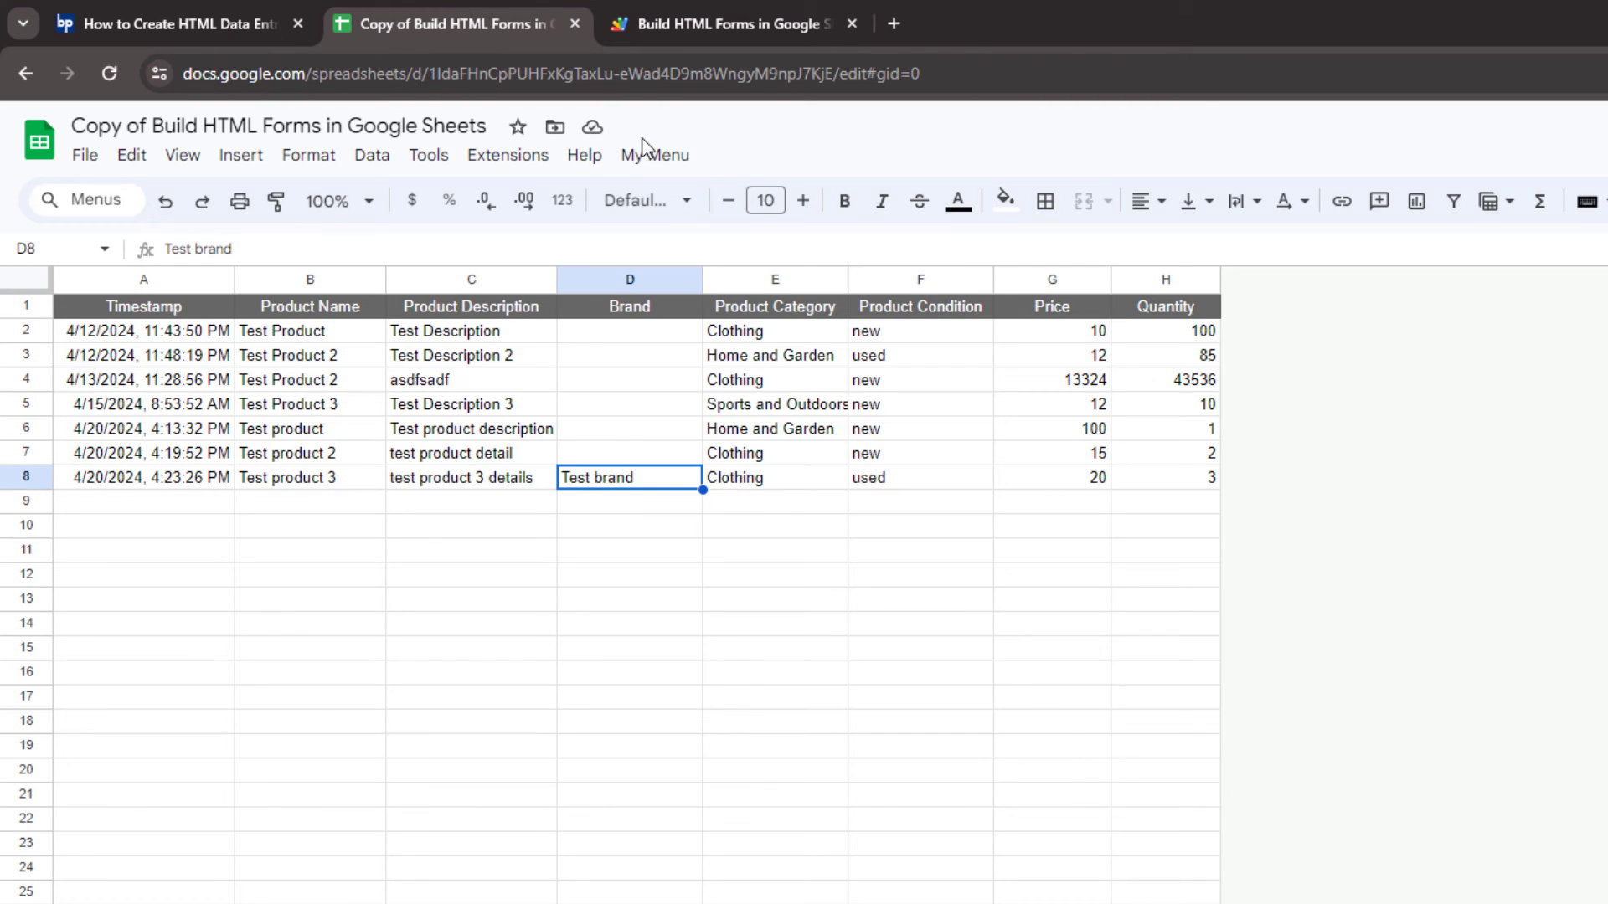
{"action": "left_click", "coordinate": [648, 155]}
{"action": "left_click", "coordinate": [671, 193]}
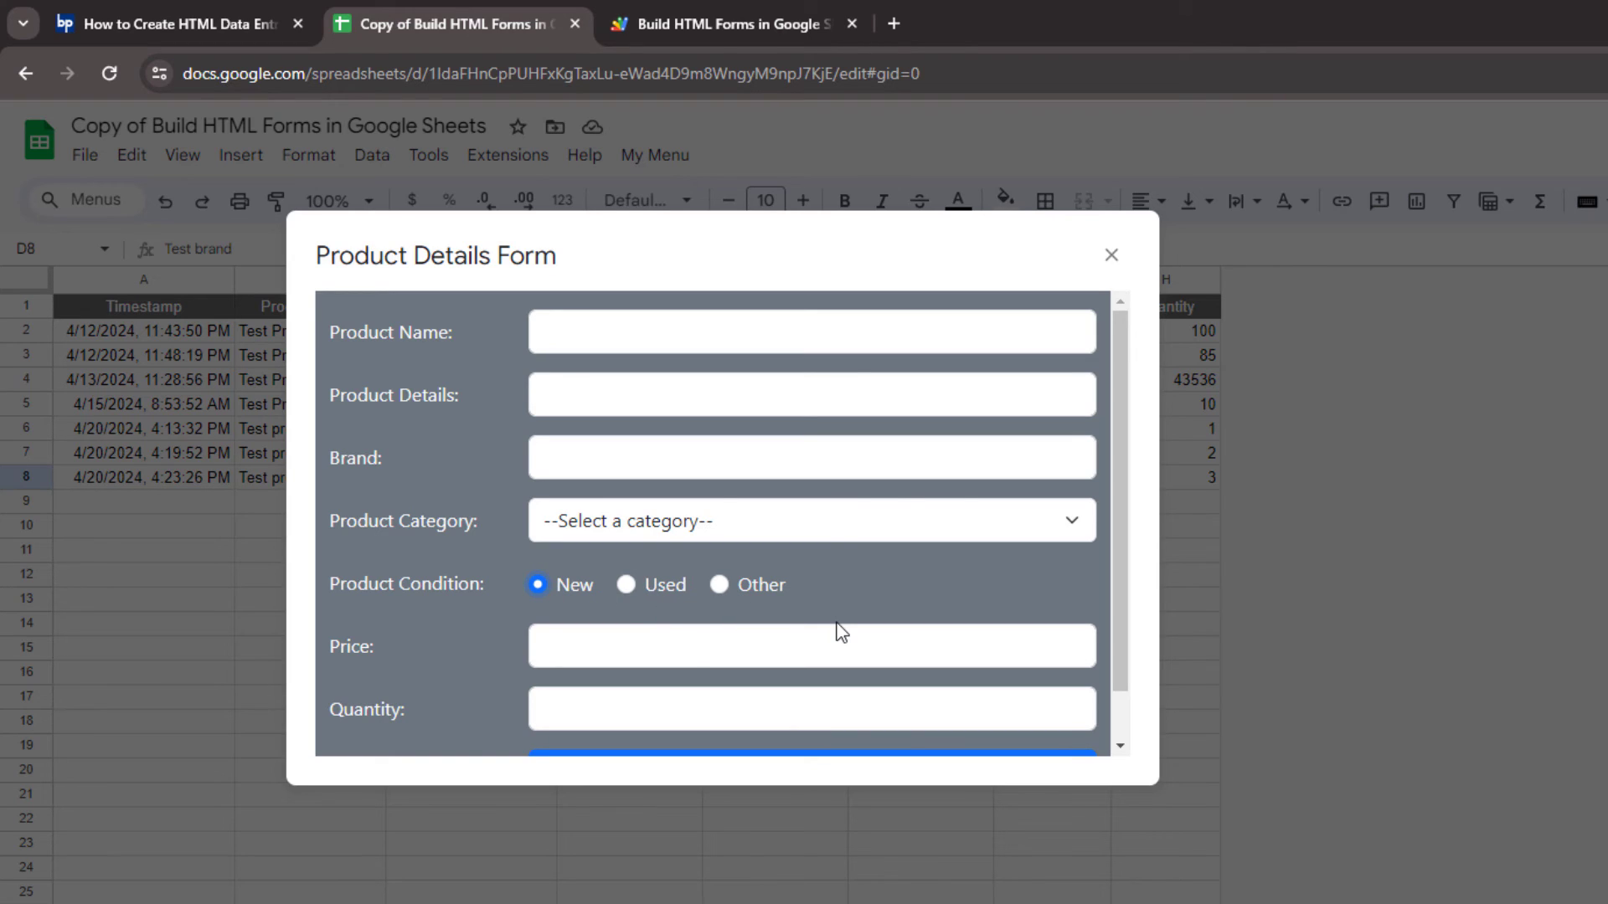
{"action": "left_click", "coordinate": [690, 331]}
{"action": "type", "text": "t produc"}
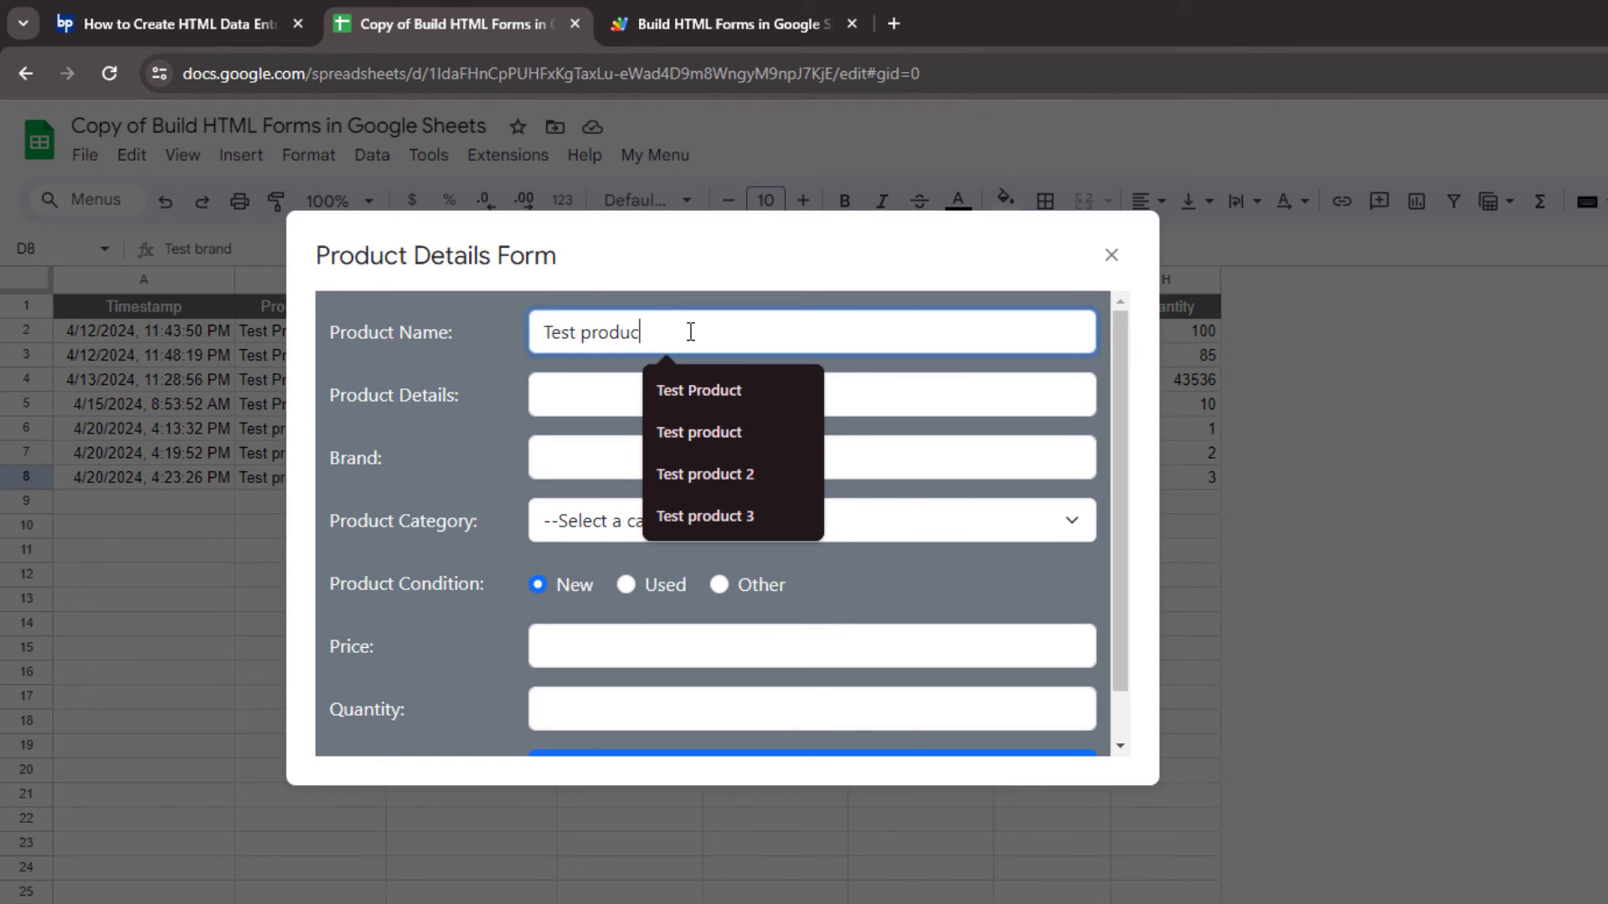
{"action": "type", "text": "t 4"}
{"action": "left_click", "coordinate": [679, 393]}
{"action": "type", "text": "test product 3"}
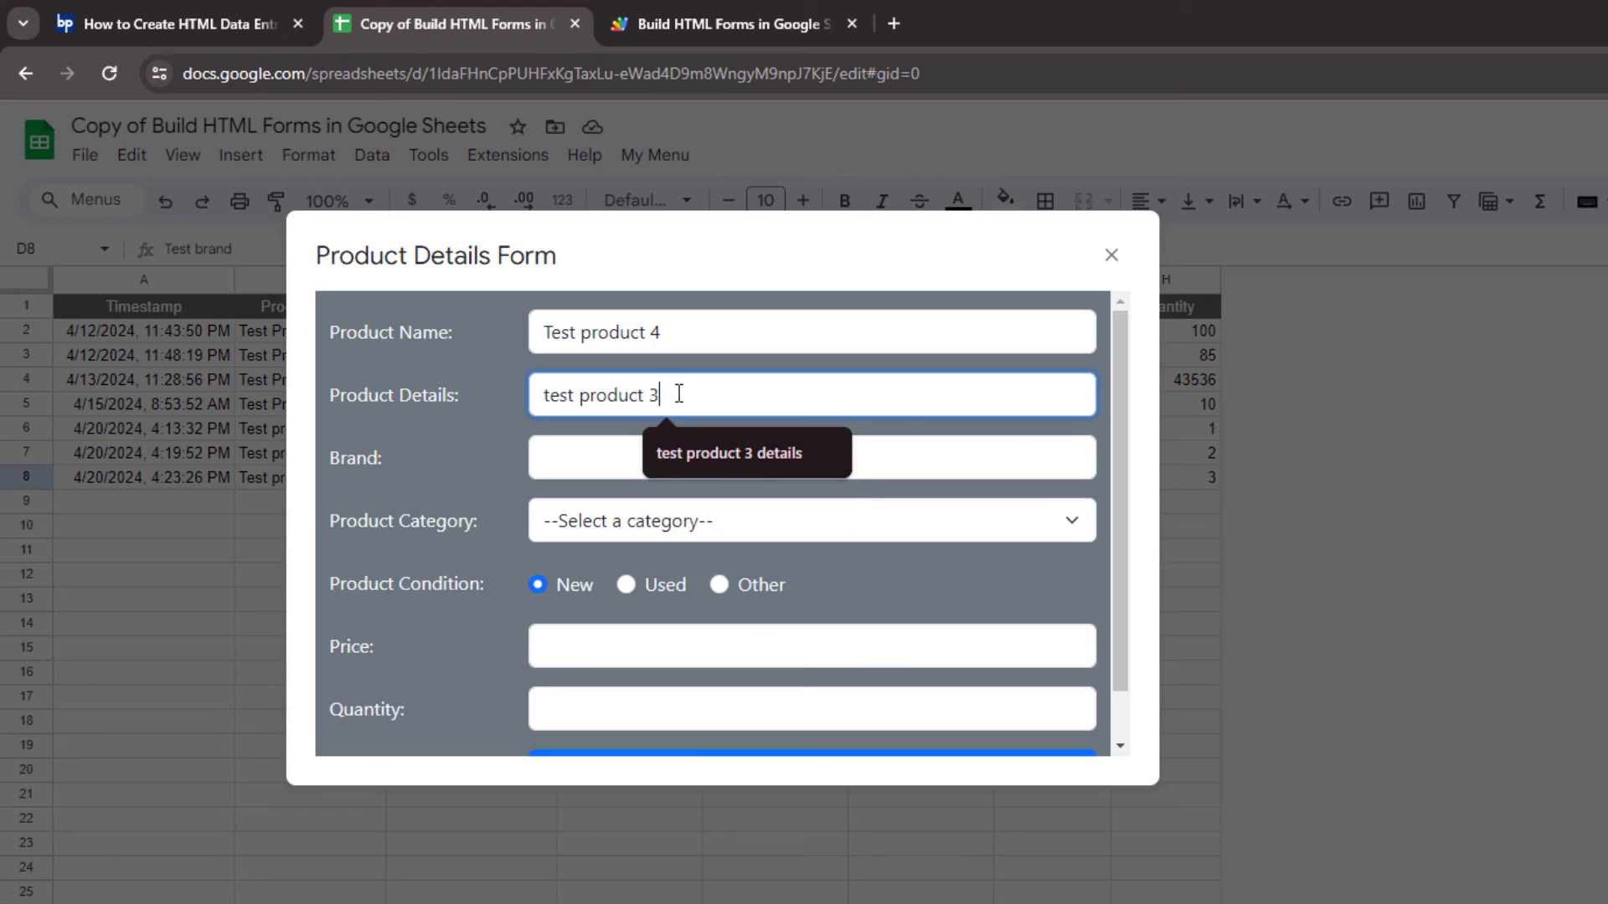
{"action": "key", "text": "BackSpace"}
{"action": "type", "text": "4 details"}
{"action": "key", "text": "Tab"}
{"action": "type", "text": "test b"}
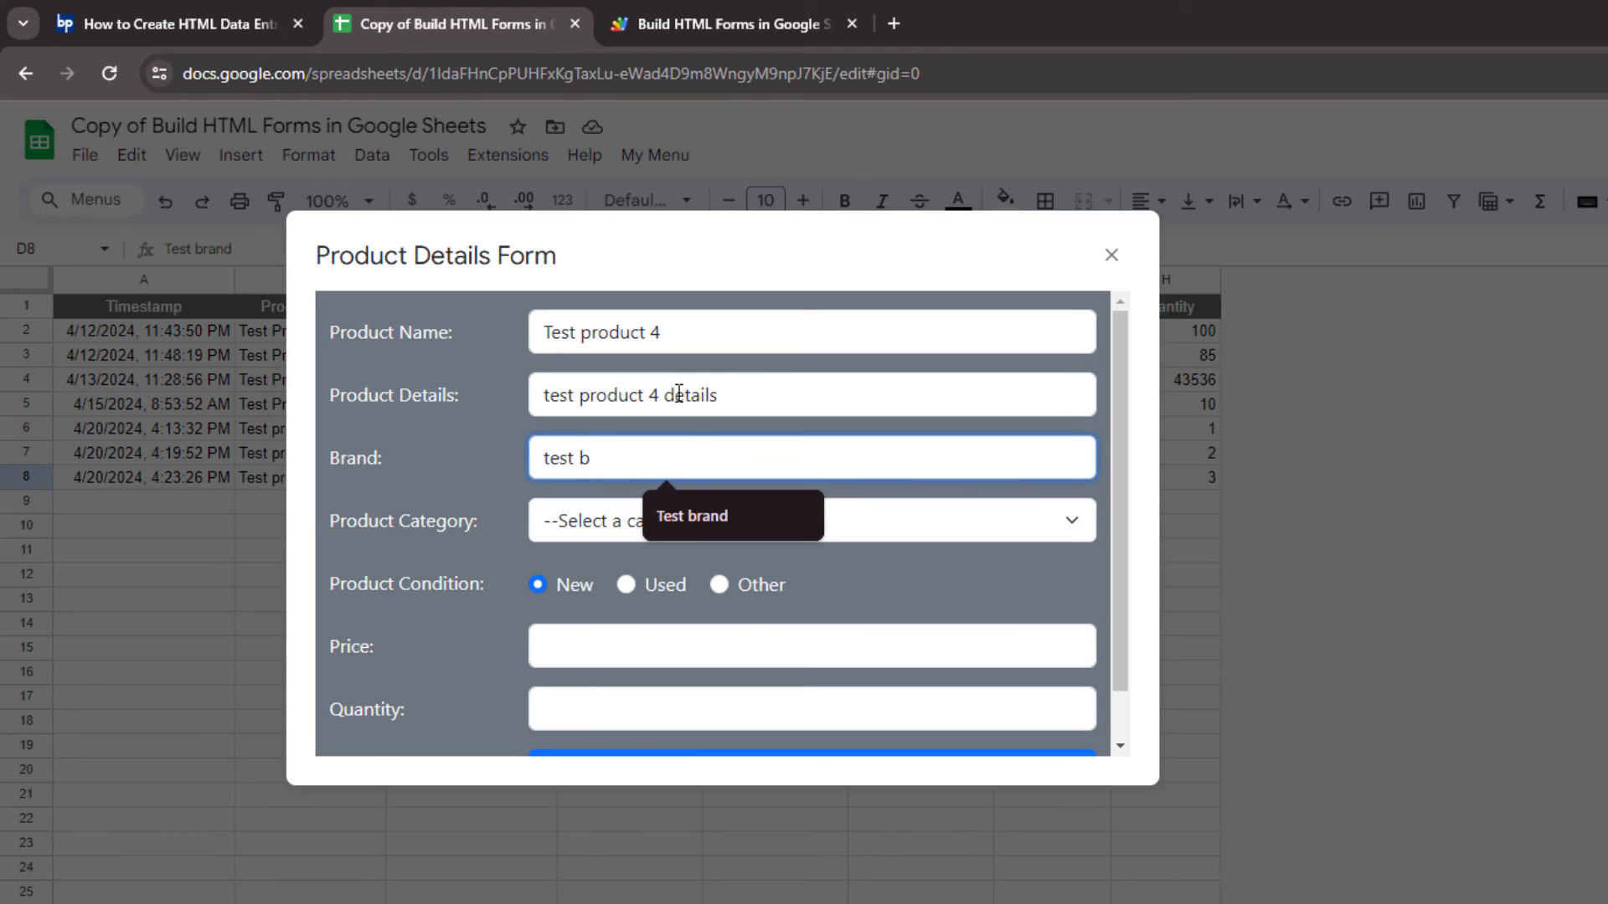
{"action": "type", "text": "rand 4"}
Choose Toys and Other, enter price 11 and quantity 2, submit, and verify row 9
{"action": "left_click", "coordinate": [737, 520]}
{"action": "left_click", "coordinate": [743, 683]}
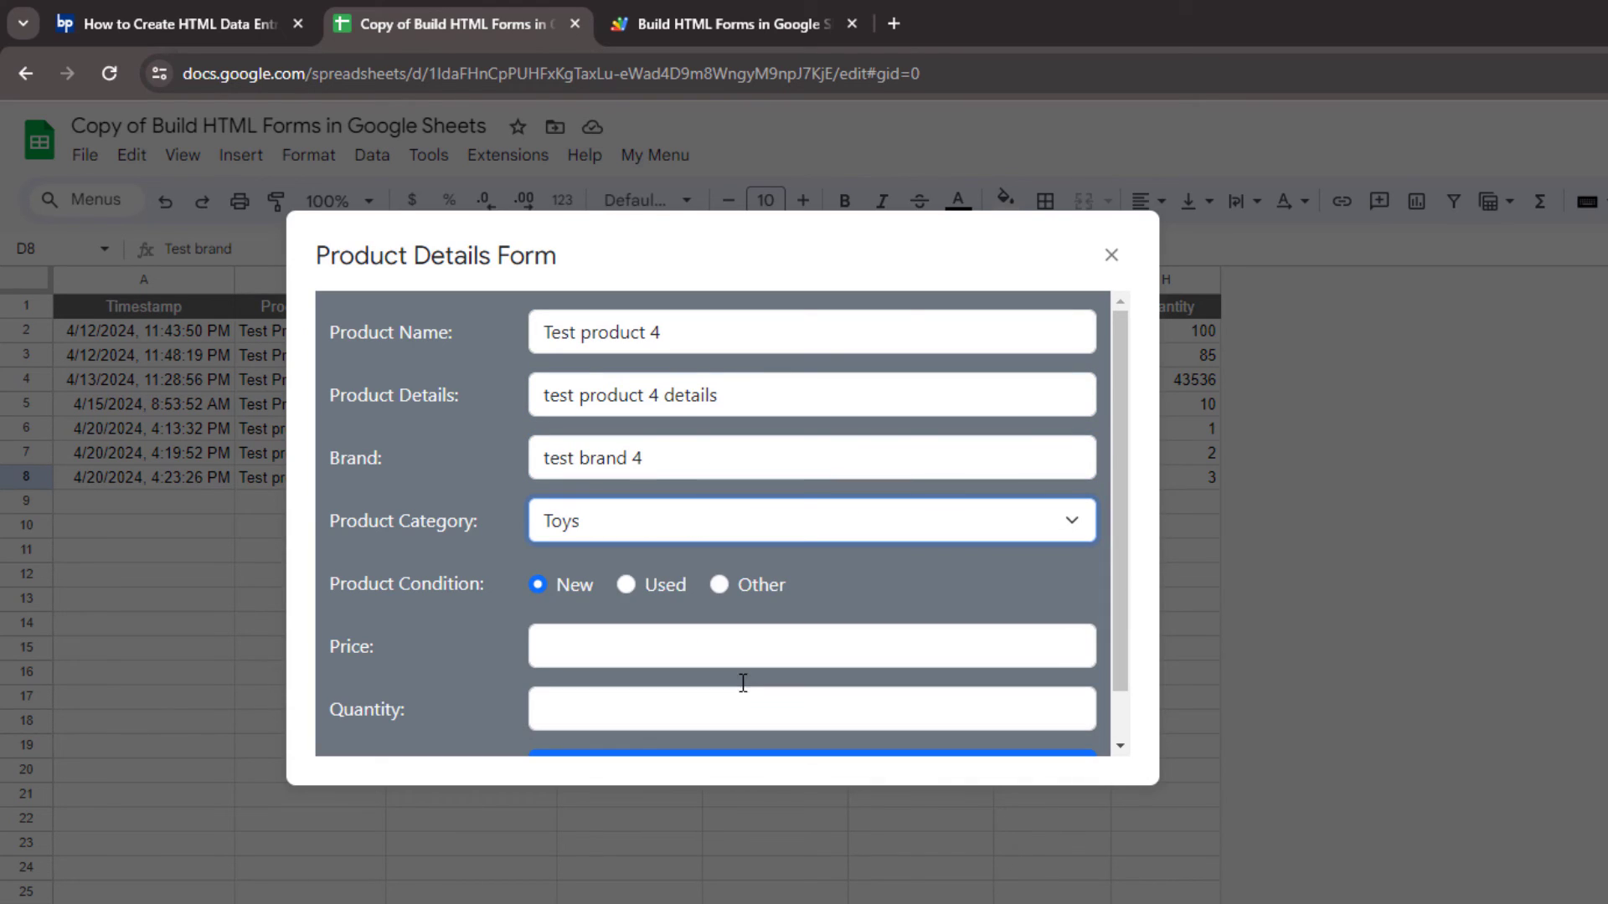
{"action": "left_click", "coordinate": [719, 583]}
{"action": "key", "text": "Tab"}
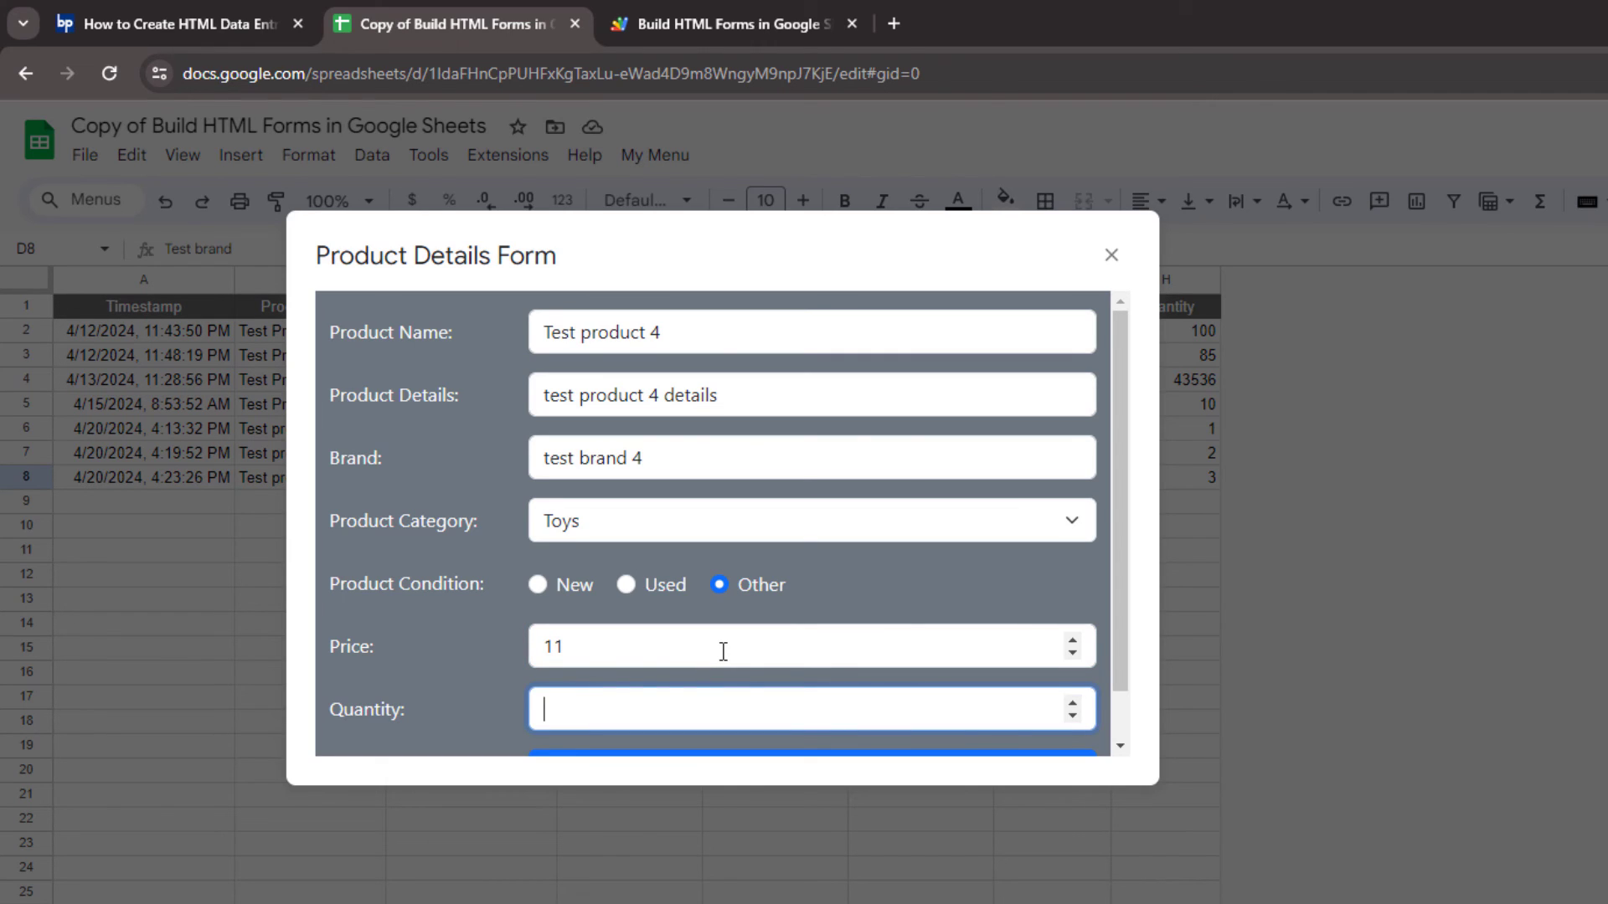
{"action": "type", "text": "2"}
{"action": "scroll", "coordinate": [751, 656], "scroll_direction": "down", "scroll_amount": 2}
{"action": "left_click", "coordinate": [862, 726]}
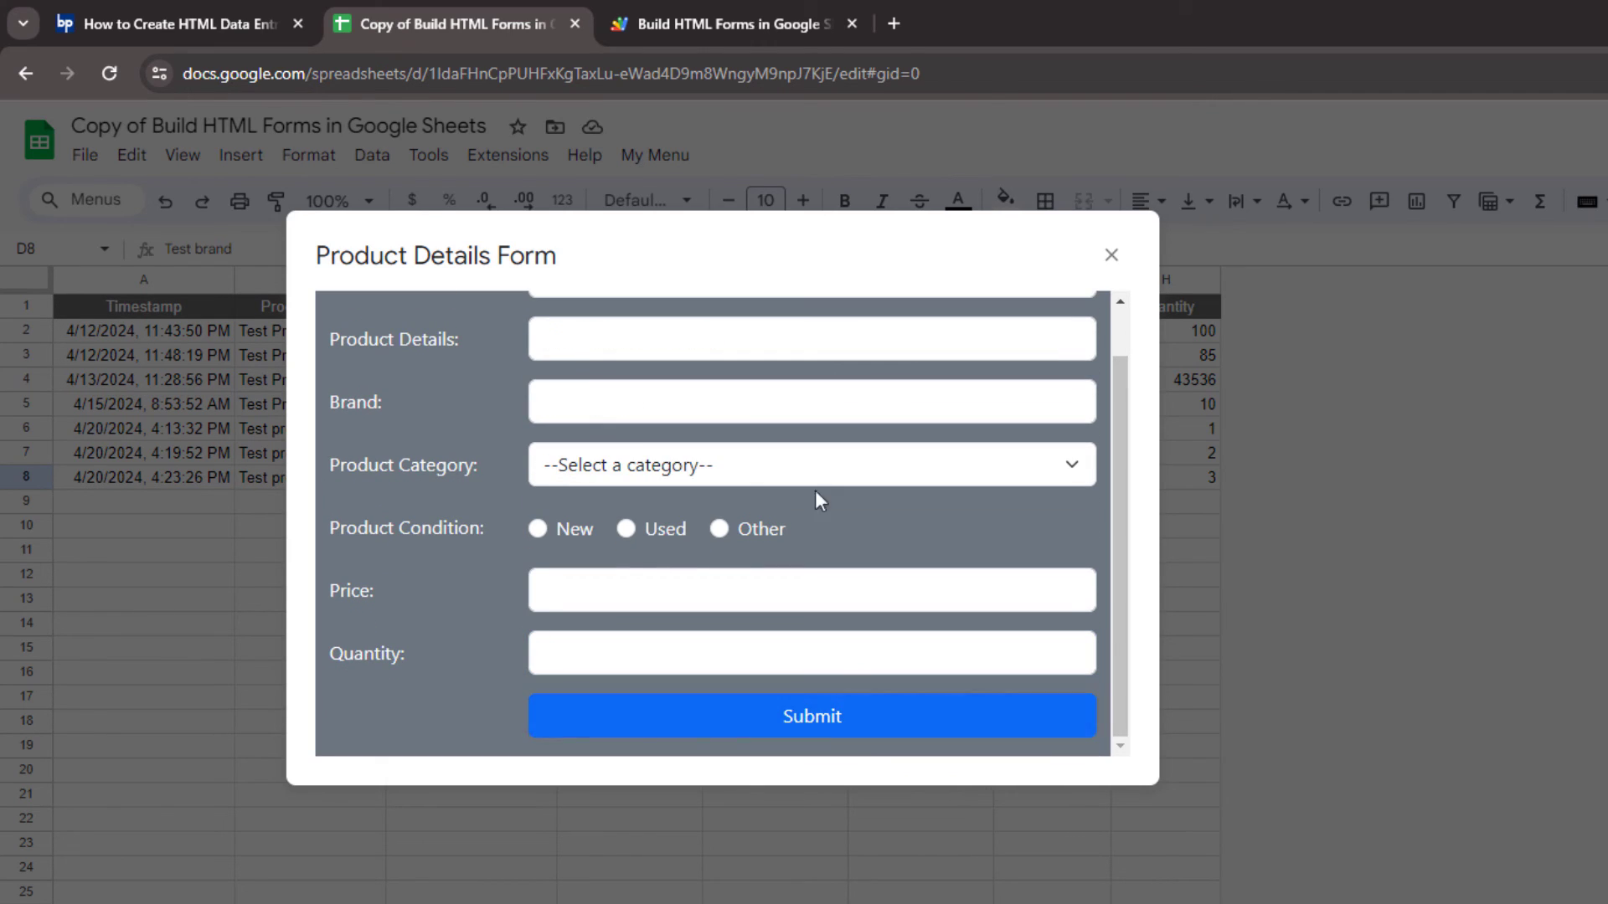
{"action": "left_click", "coordinate": [1110, 255]}
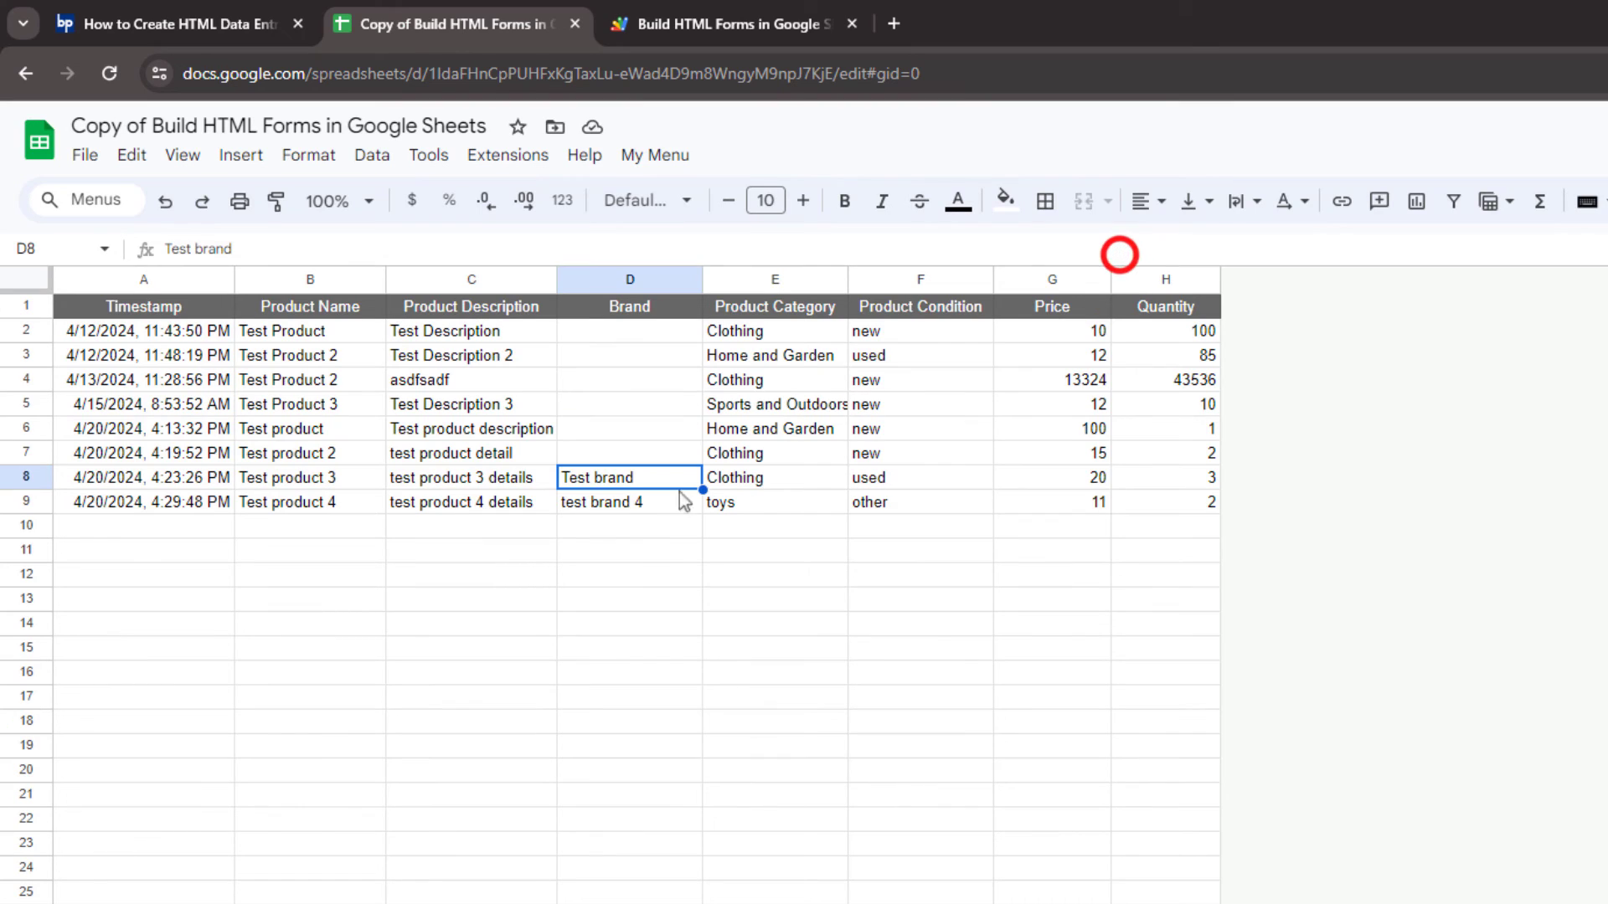
{"action": "left_click", "coordinate": [631, 509]}
{"action": "left_click", "coordinate": [768, 509]}
{"action": "left_click", "coordinate": [903, 508]}
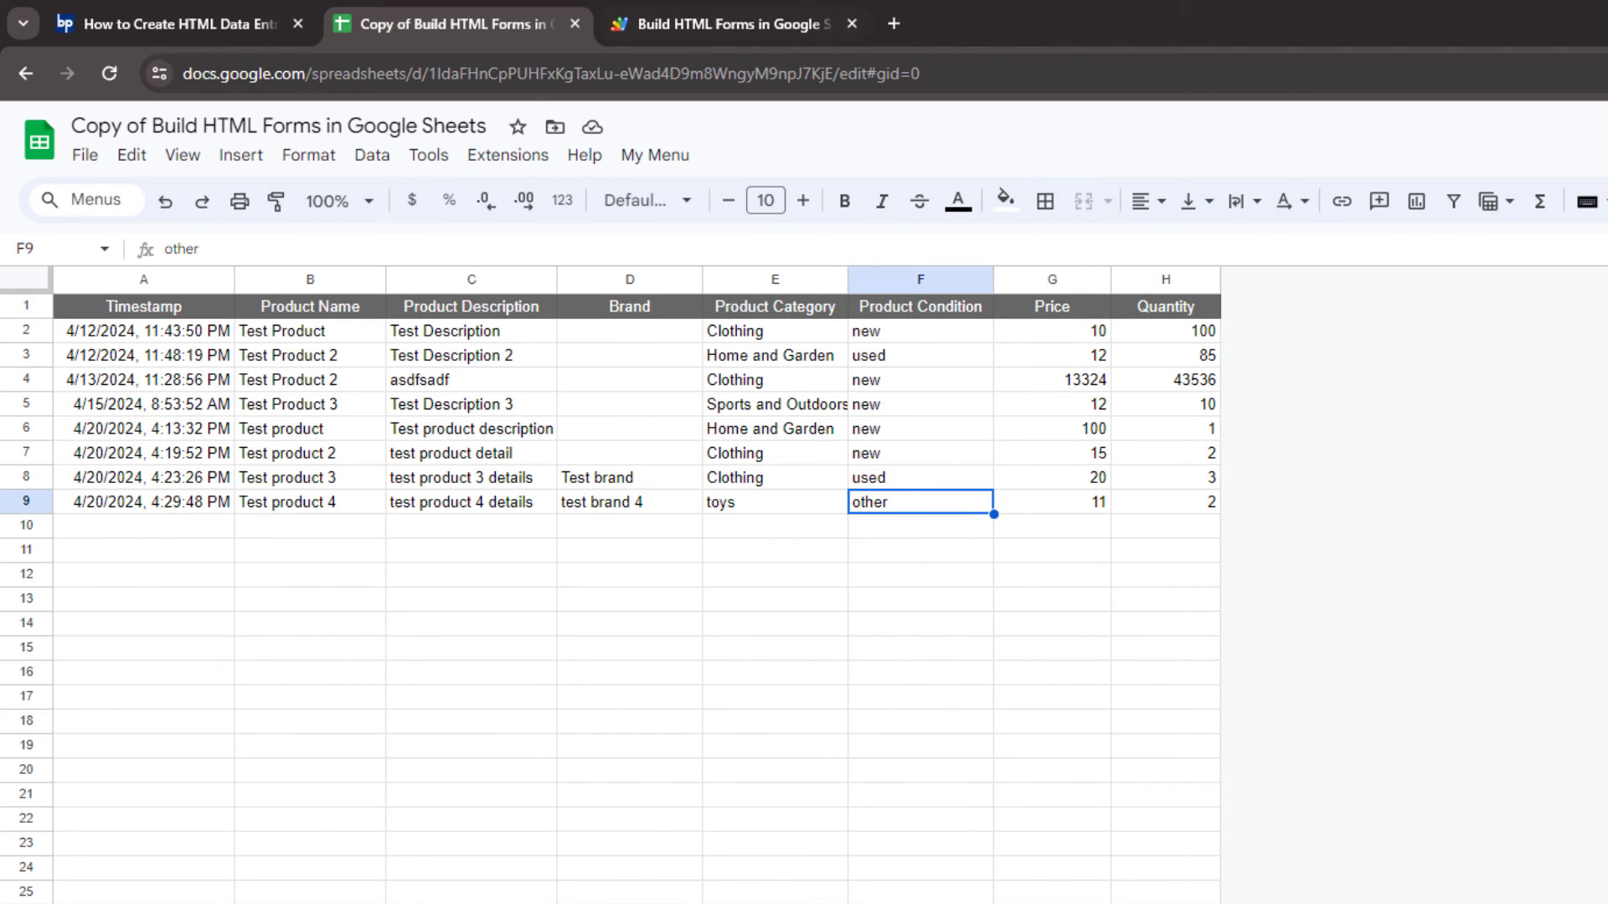
{"action": "left_click", "coordinate": [708, 17]}
Set the dialog height to 500 in Code.gs and save the project
{"action": "left_click", "coordinate": [145, 269]}
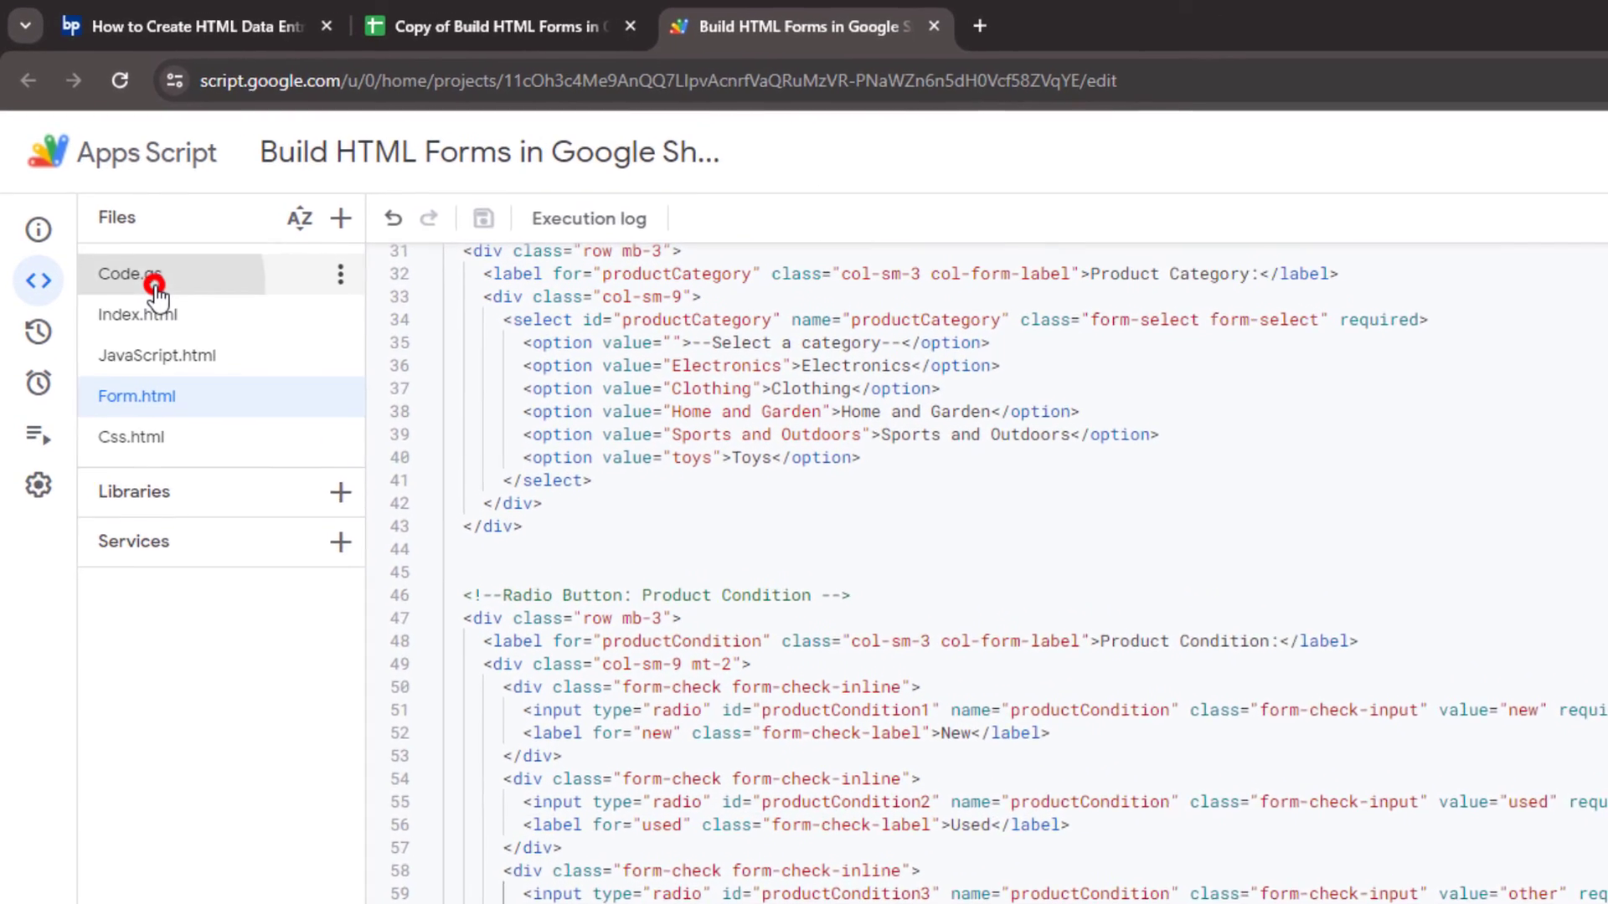
{"action": "left_click", "coordinate": [843, 610]}
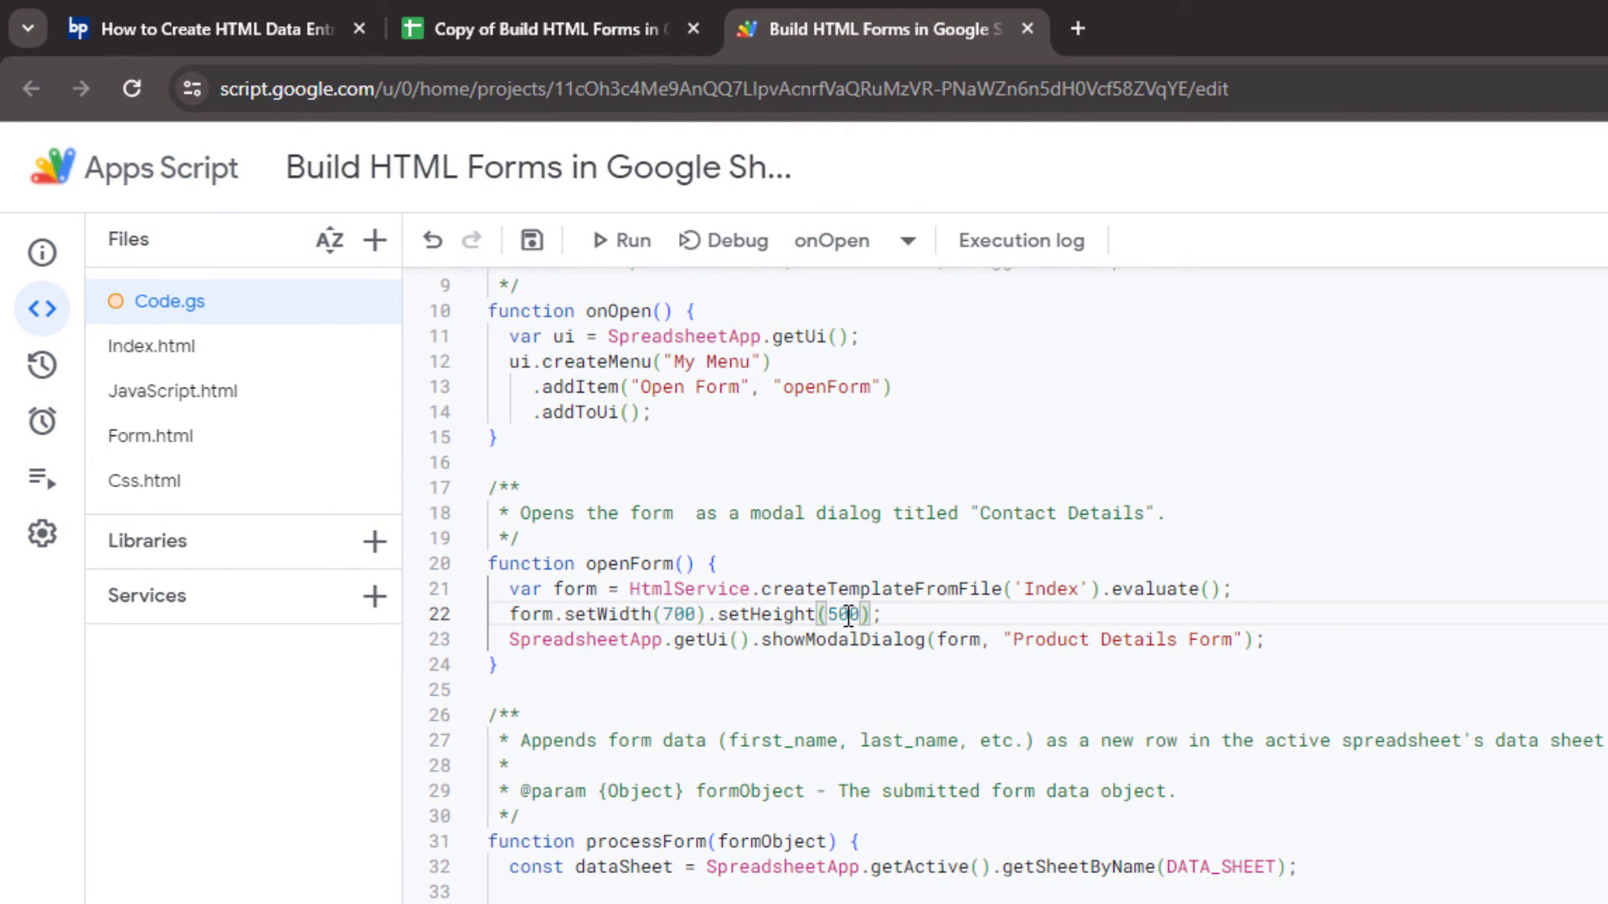
{"action": "left_click", "coordinate": [531, 240]}
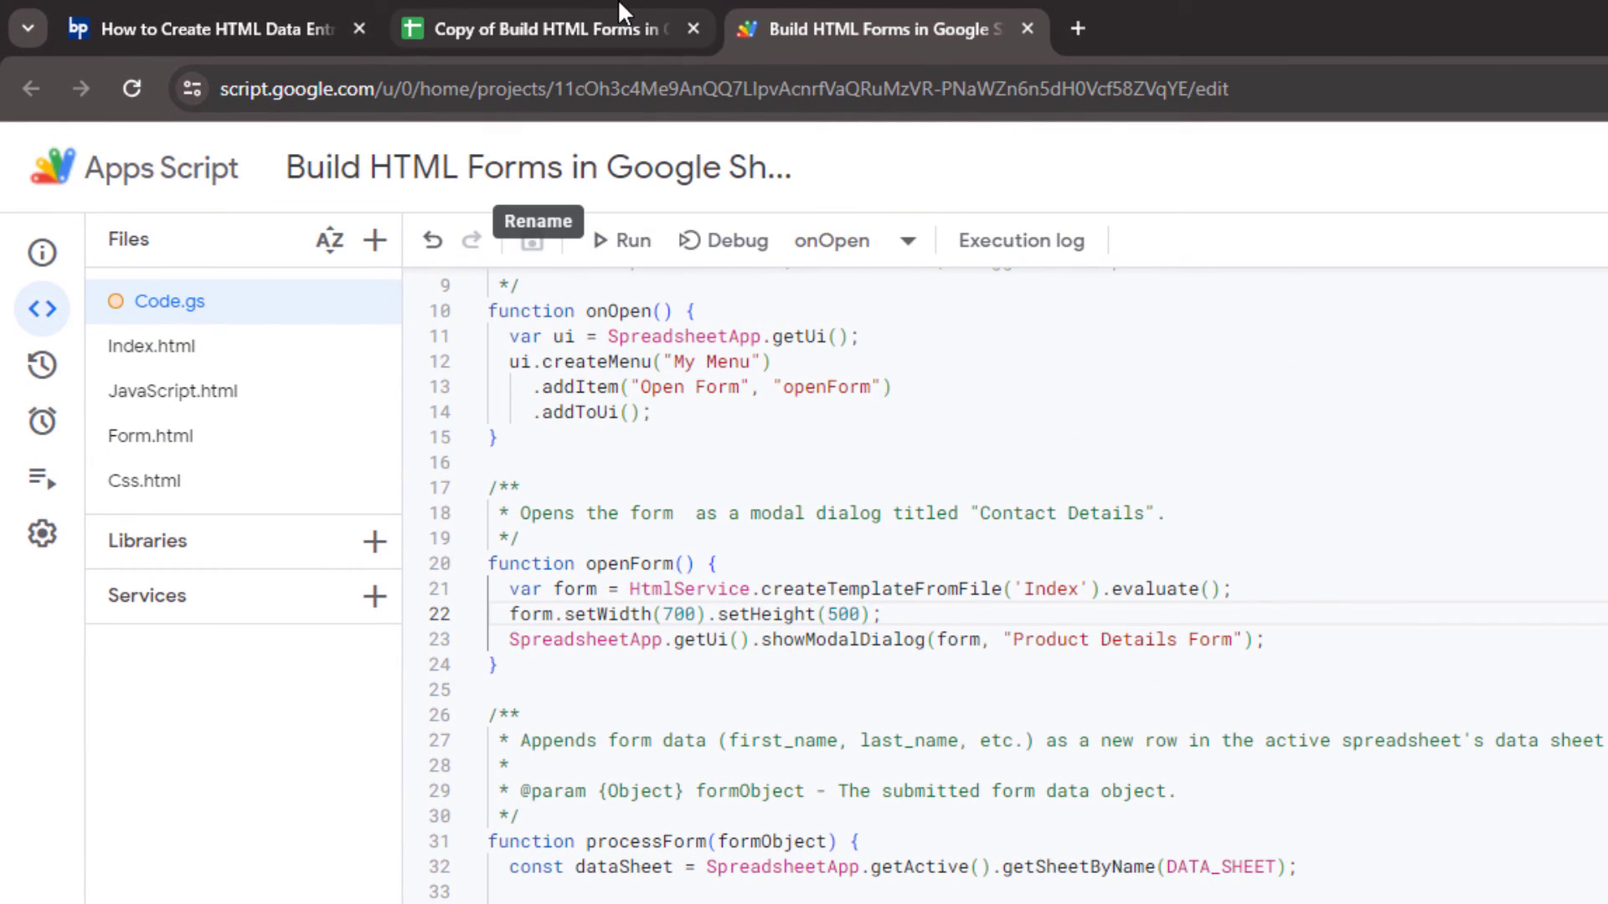
Reopen the form from My Menu, then check the bootstrap stylesheet link in Index.html
{"action": "left_click", "coordinate": [547, 27]}
{"action": "left_click", "coordinate": [787, 191]}
{"action": "left_click", "coordinate": [790, 236]}
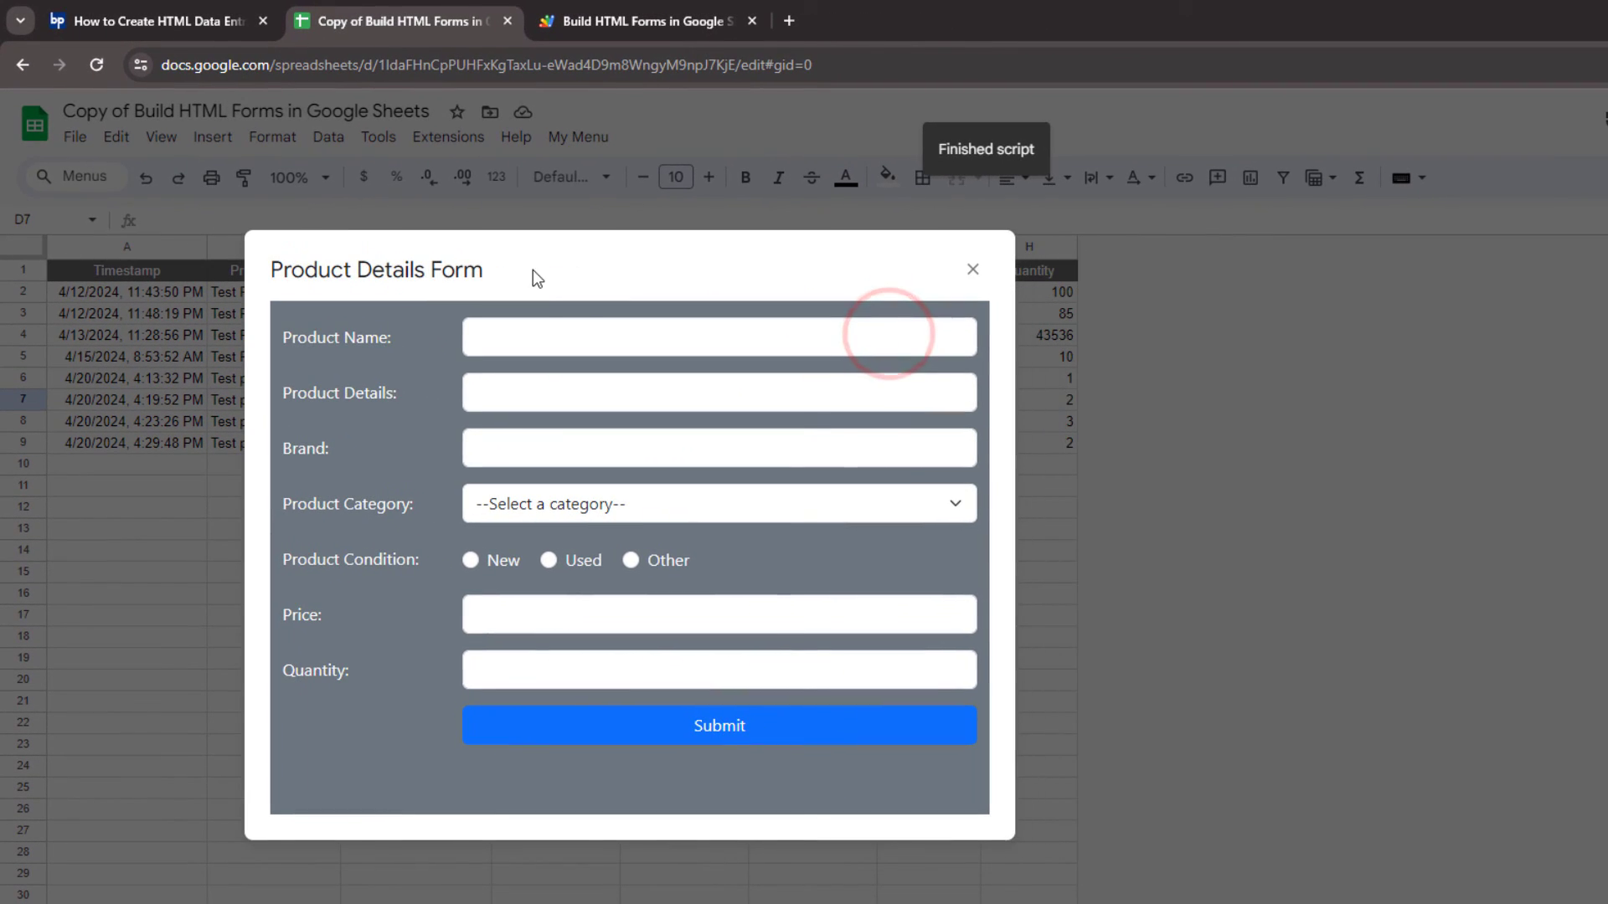
{"action": "left_click", "coordinate": [641, 20]}
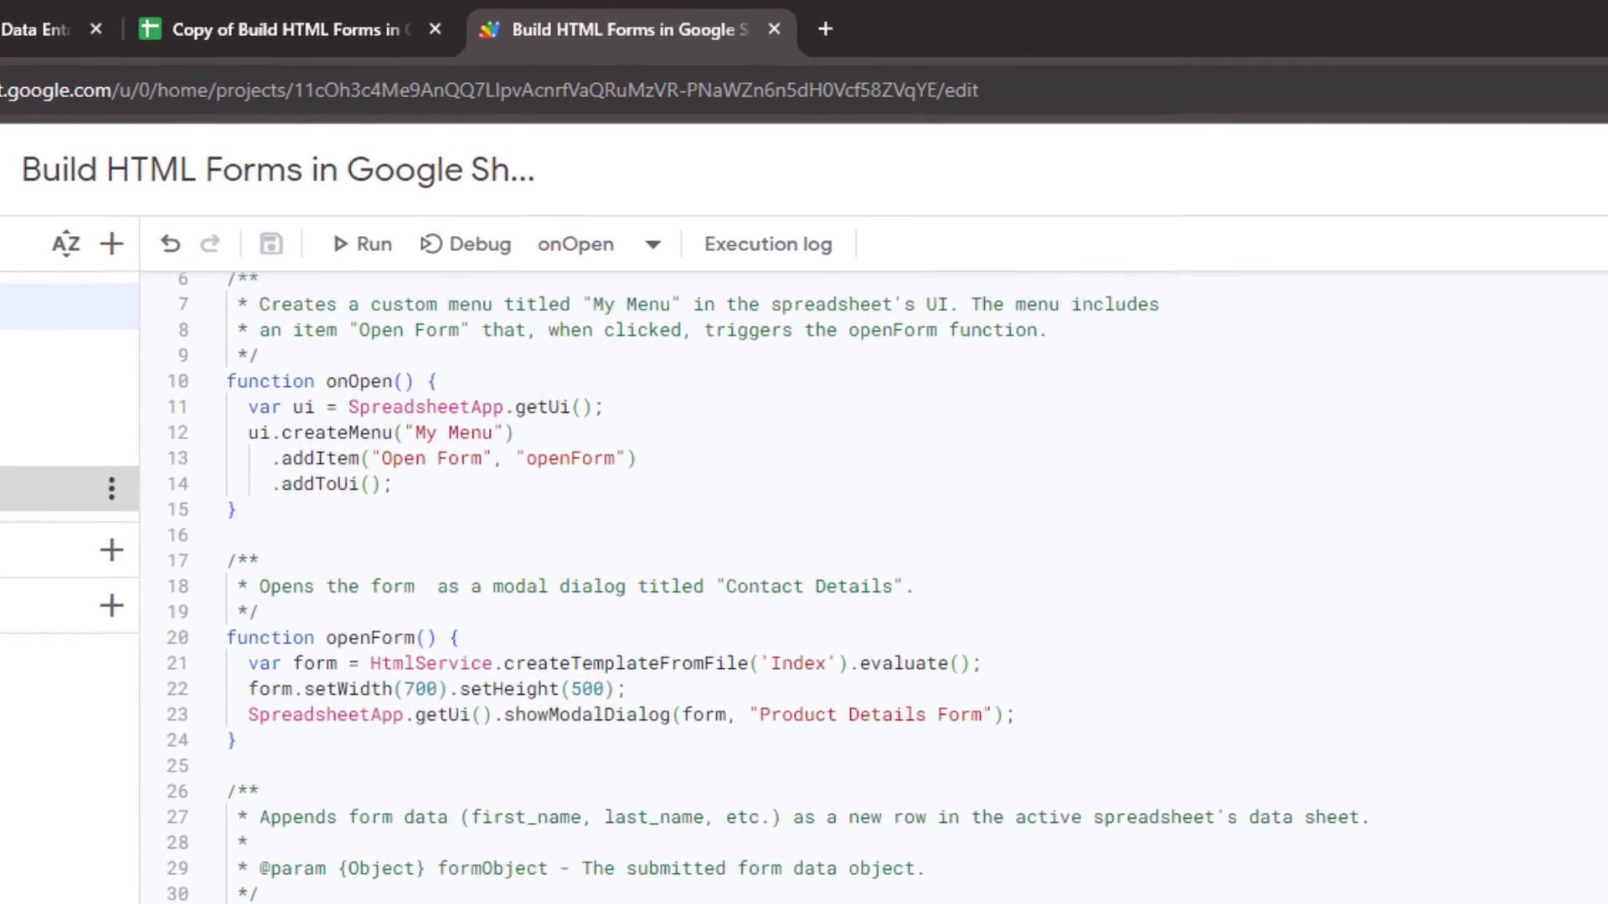
{"action": "left_click", "coordinate": [51, 488]}
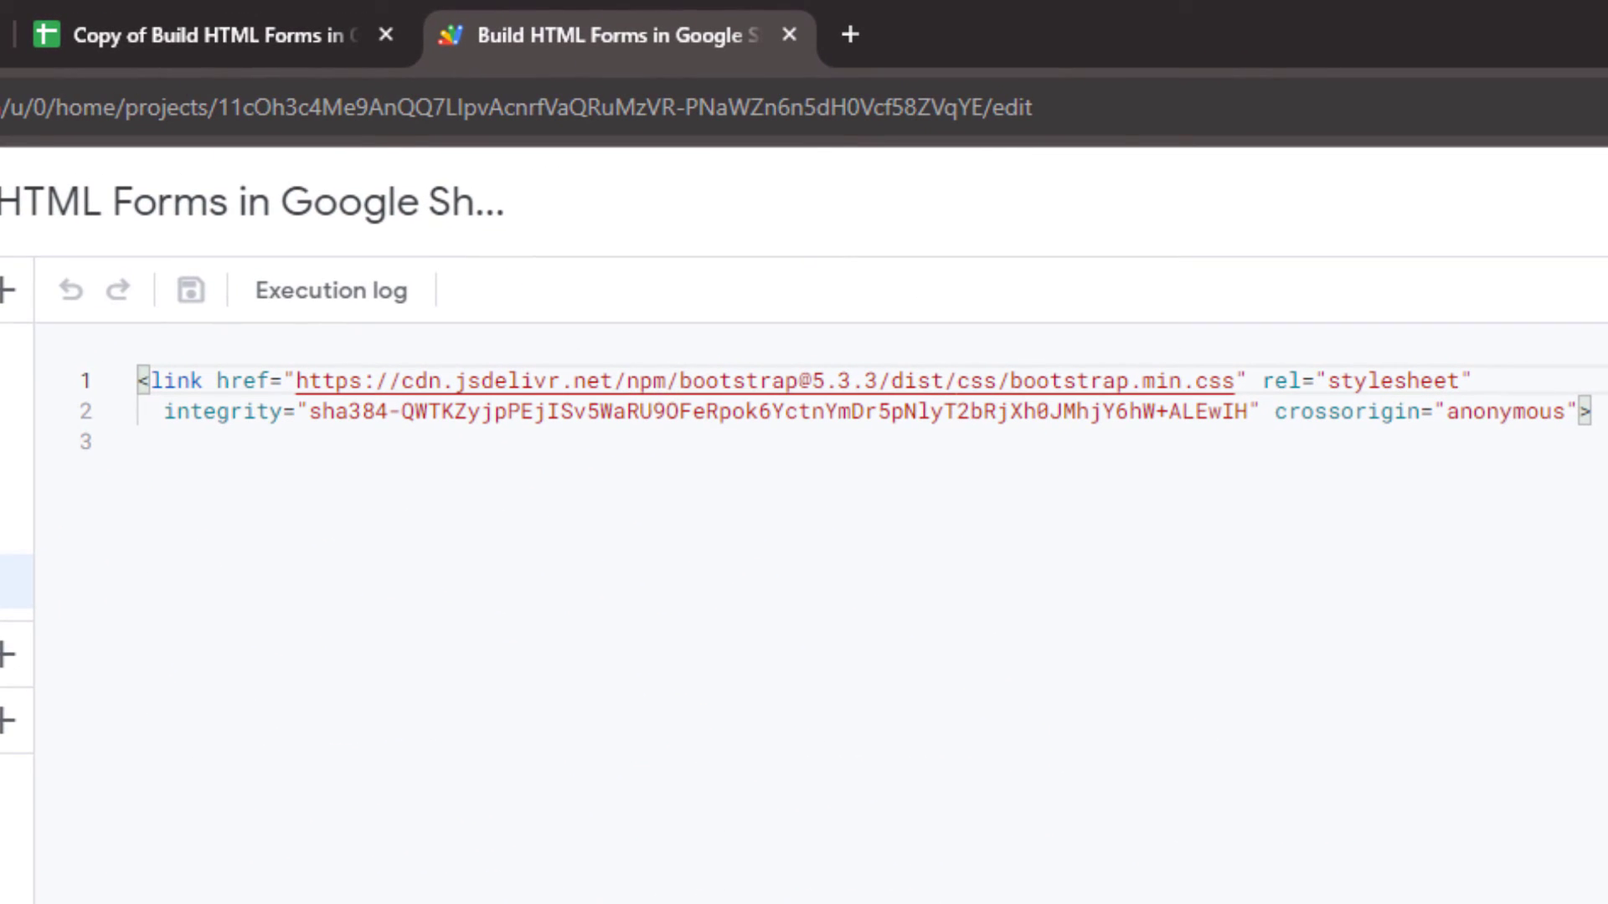
{"action": "double_click", "coordinate": [692, 380]}
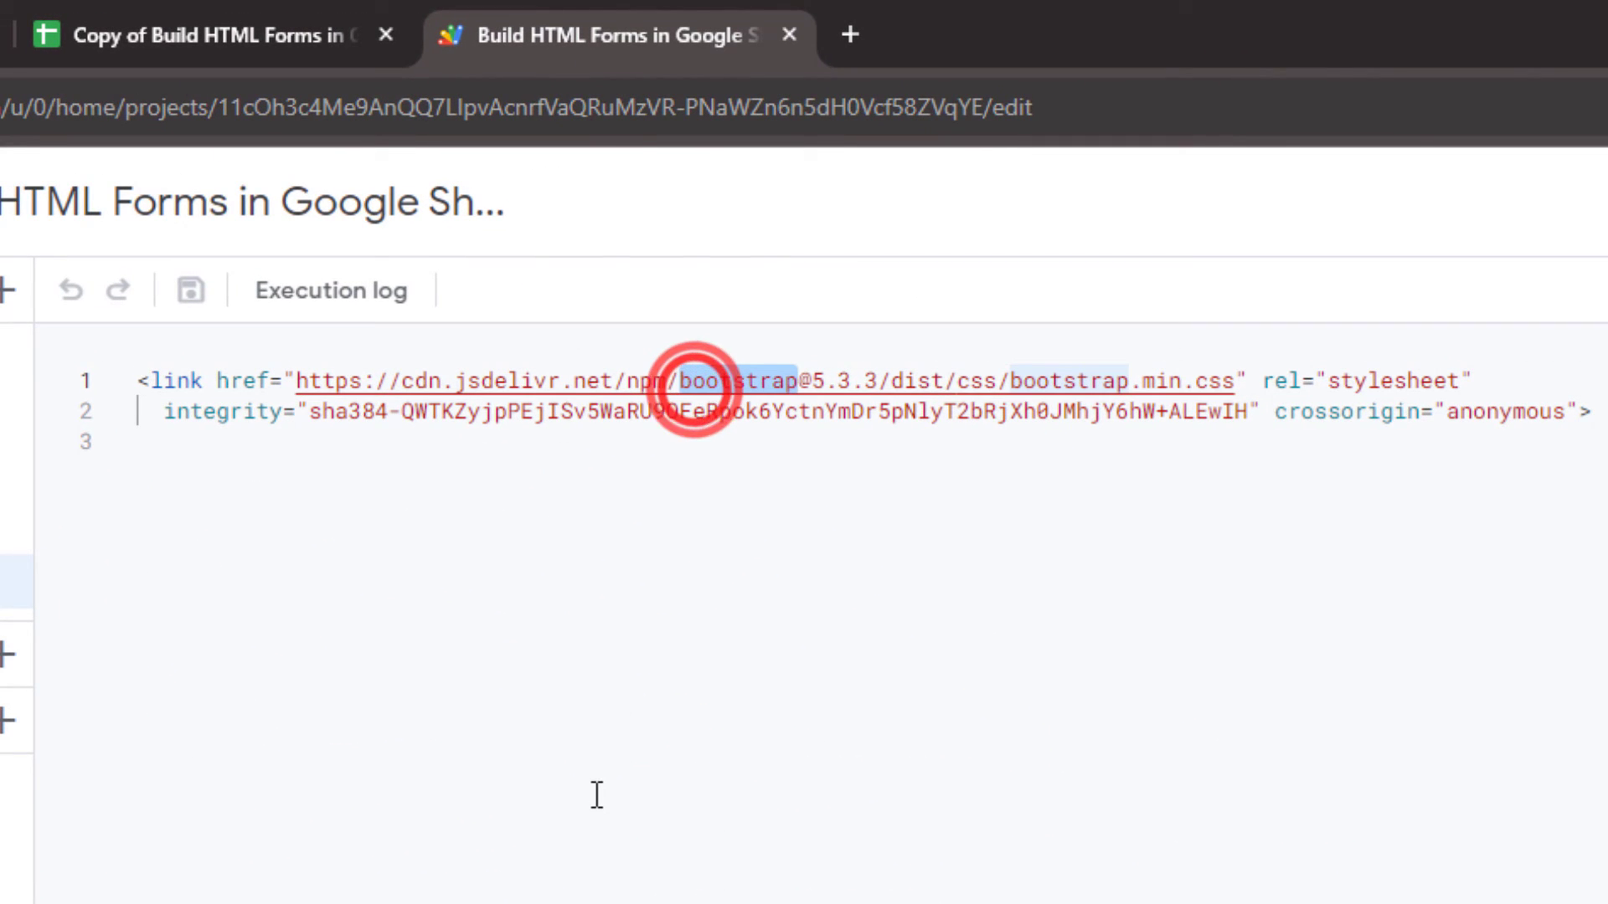
Search Google for bootstrap and open the getbootstrap.com Get started docs
{"action": "left_click", "coordinate": [664, 15]}
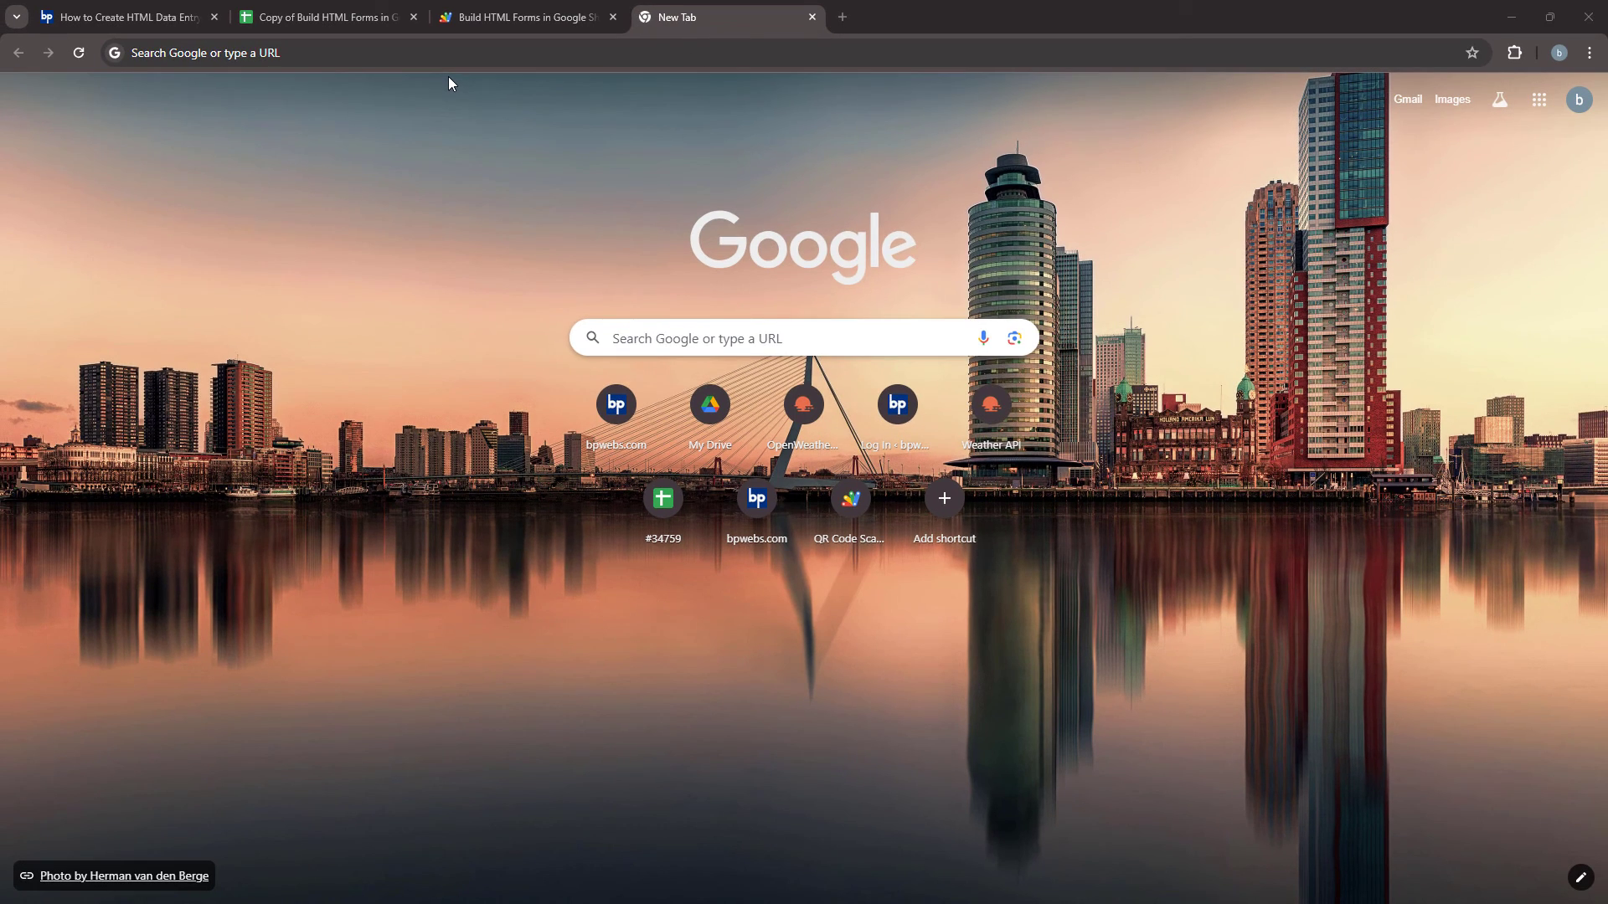
{"action": "type", "text": "bootstra"}
{"action": "key", "text": "Return"}
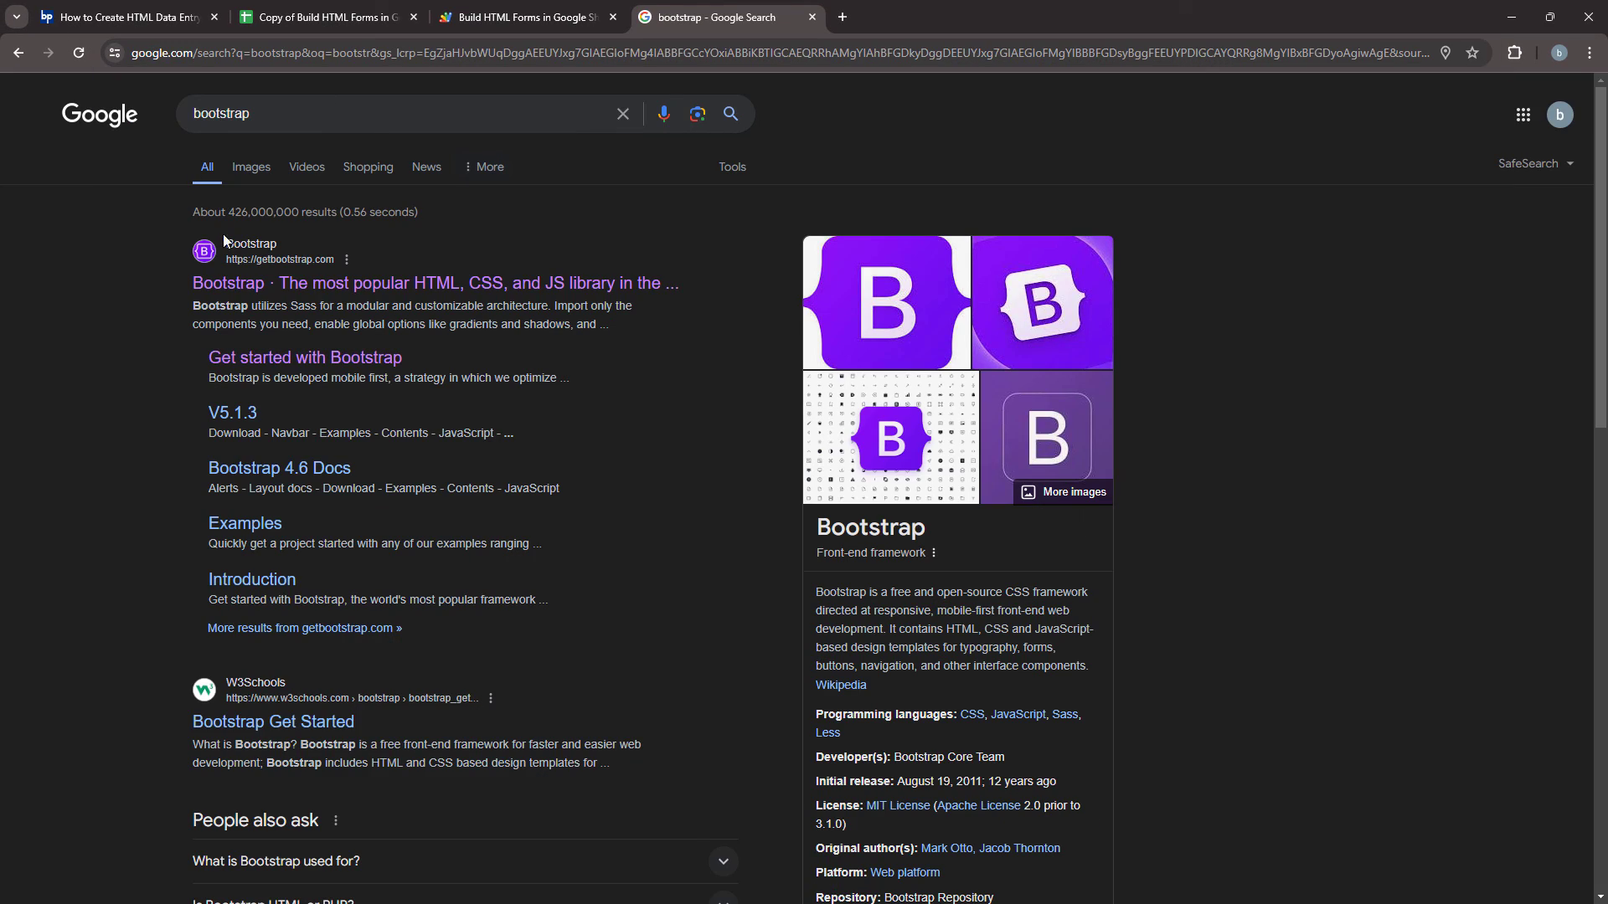
{"action": "left_click", "coordinate": [257, 284]}
{"action": "left_click", "coordinate": [327, 108]}
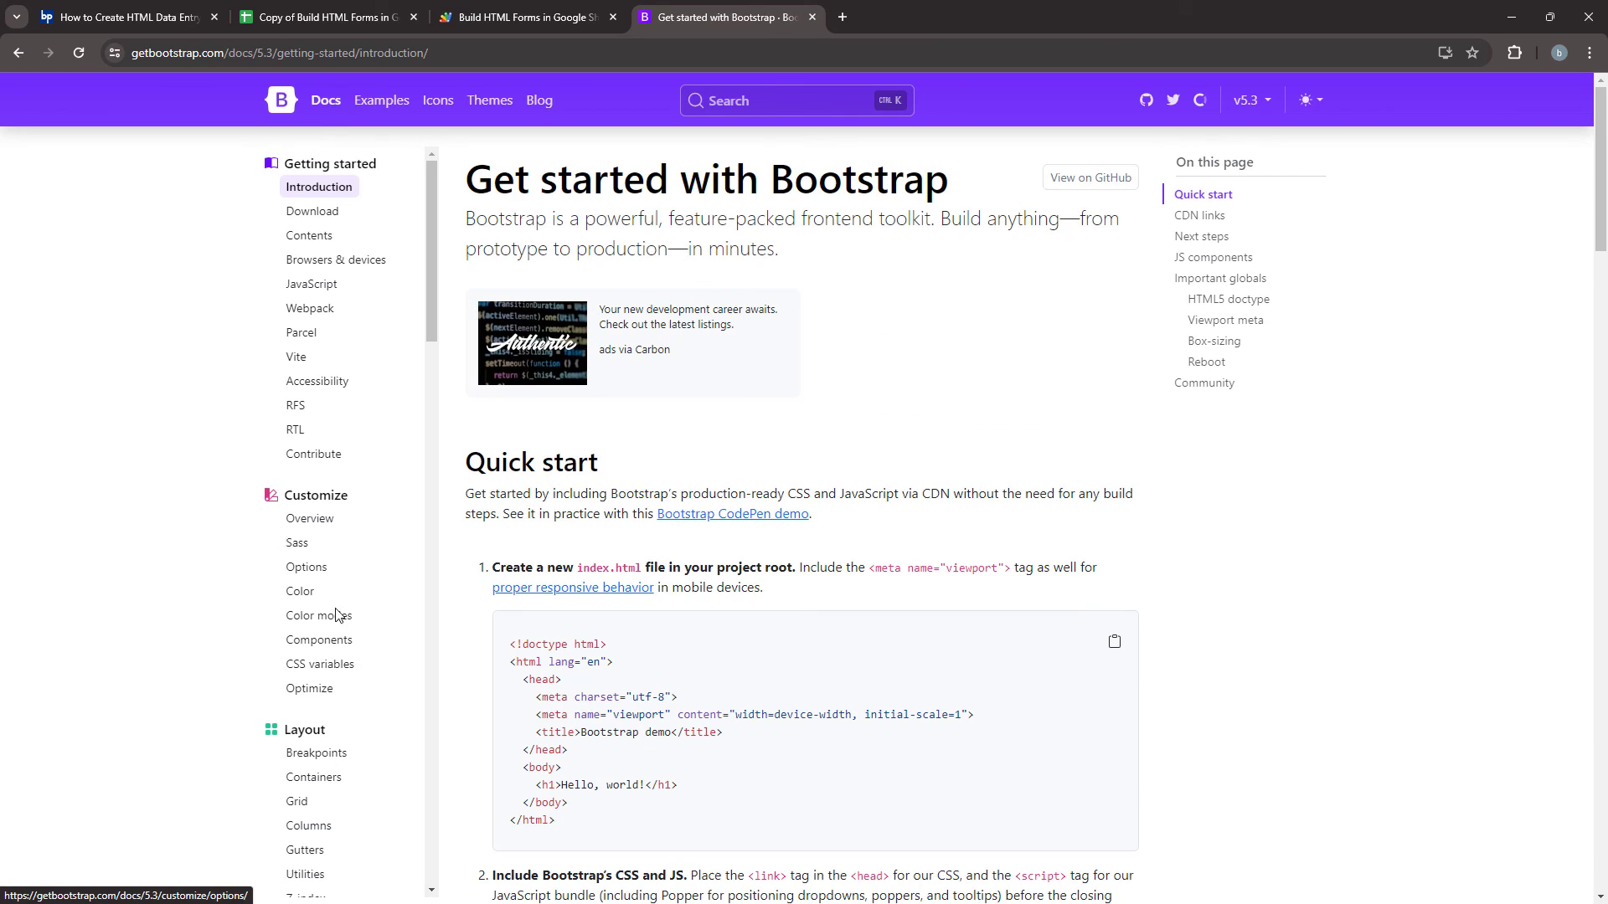
{"action": "scroll", "coordinate": [337, 614], "scroll_direction": "down", "scroll_amount": 4}
{"action": "scroll", "coordinate": [344, 599], "scroll_direction": "down", "scroll_amount": 1}
Go to Forms > Checks and radios and select the checkbox example HTML
{"action": "left_click", "coordinate": [339, 541]}
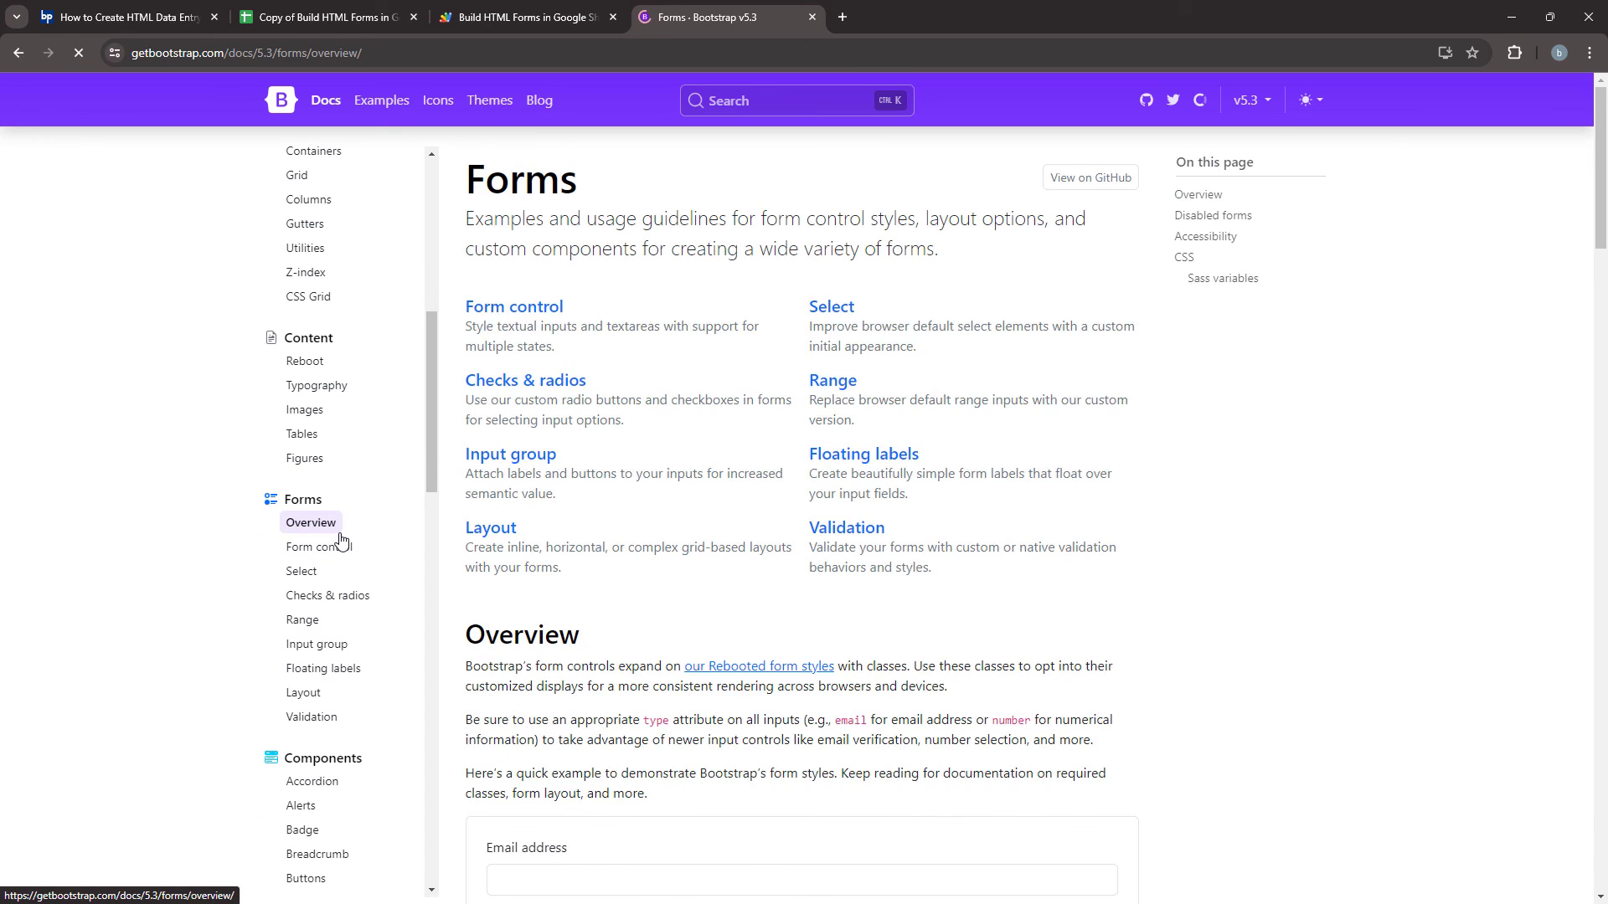
{"action": "left_click", "coordinate": [830, 538]}
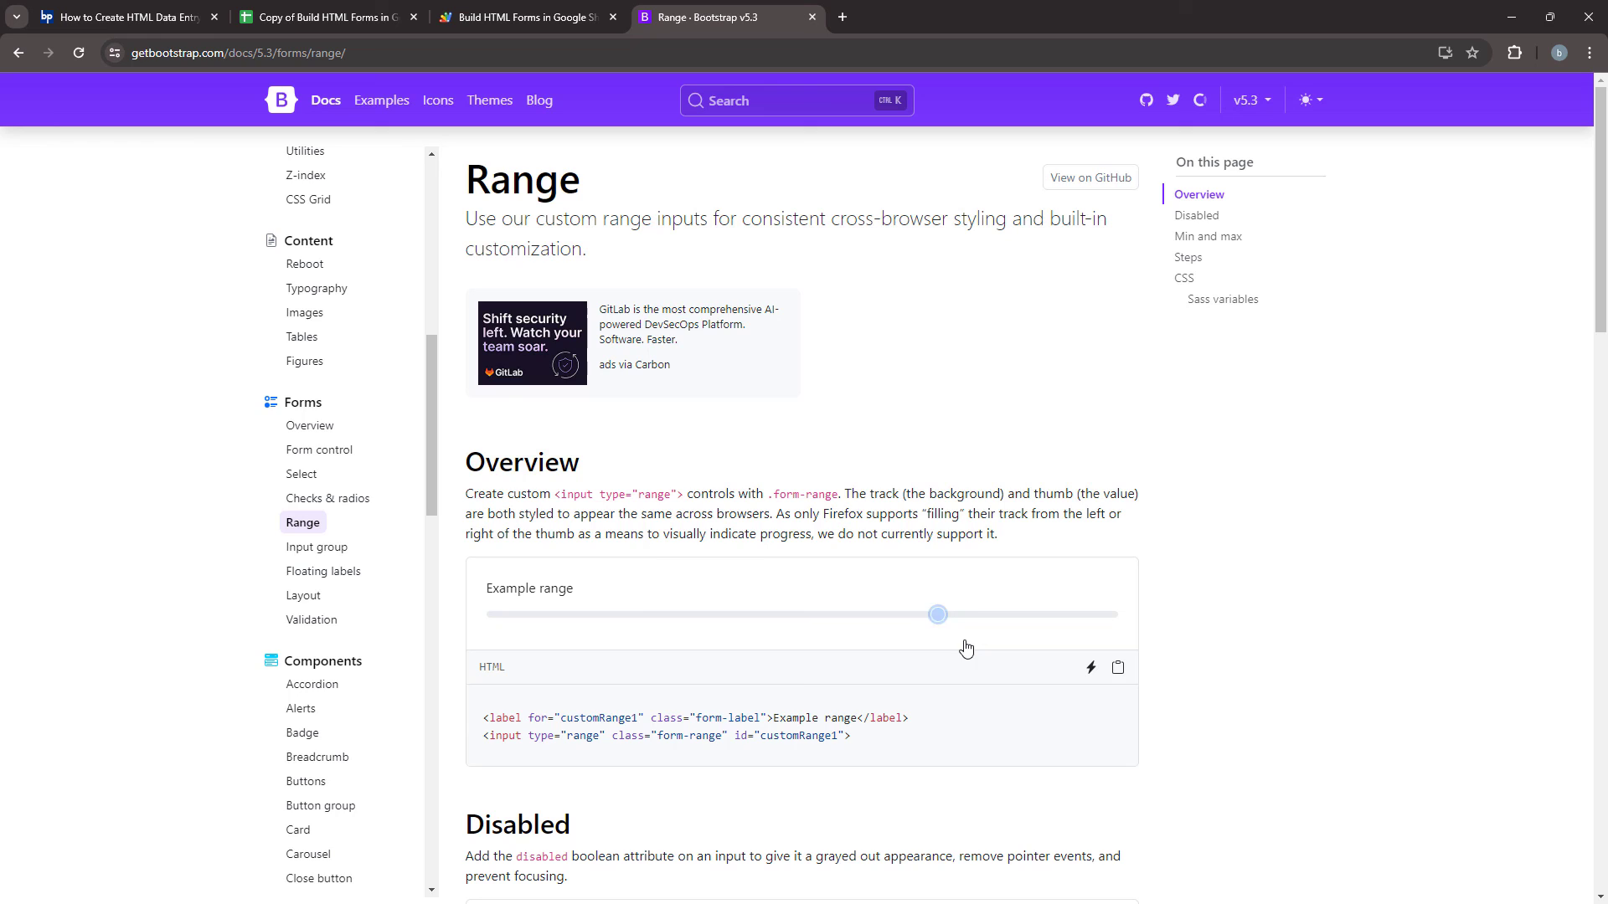
{"action": "left_click", "coordinate": [1204, 216]}
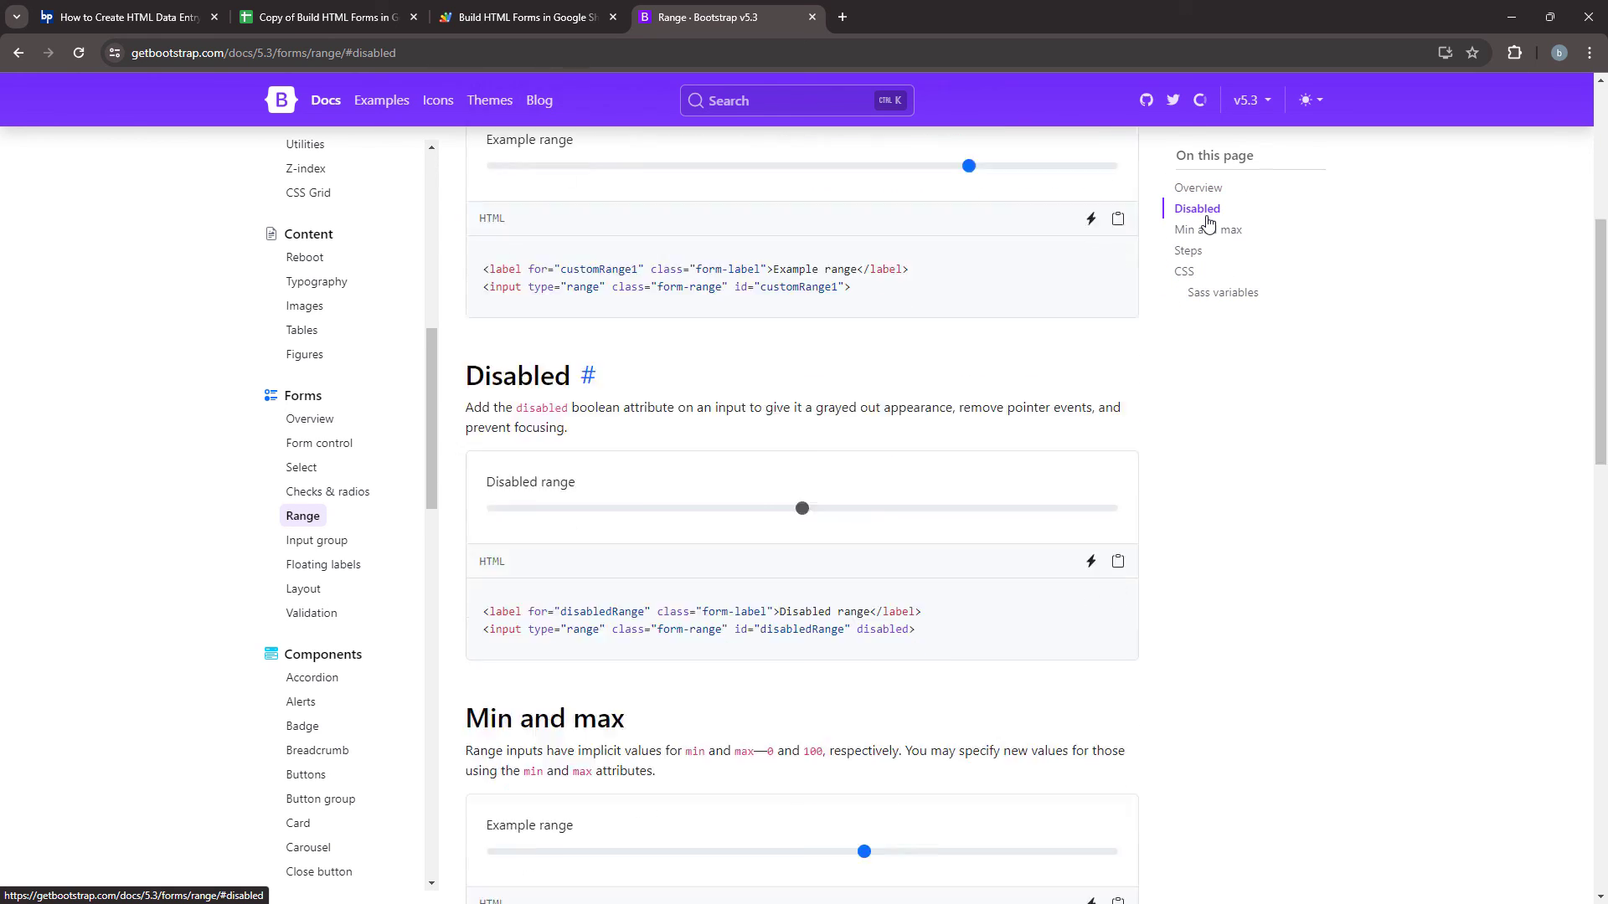
{"action": "left_click", "coordinate": [340, 492]}
{"action": "left_click", "coordinate": [1194, 216]}
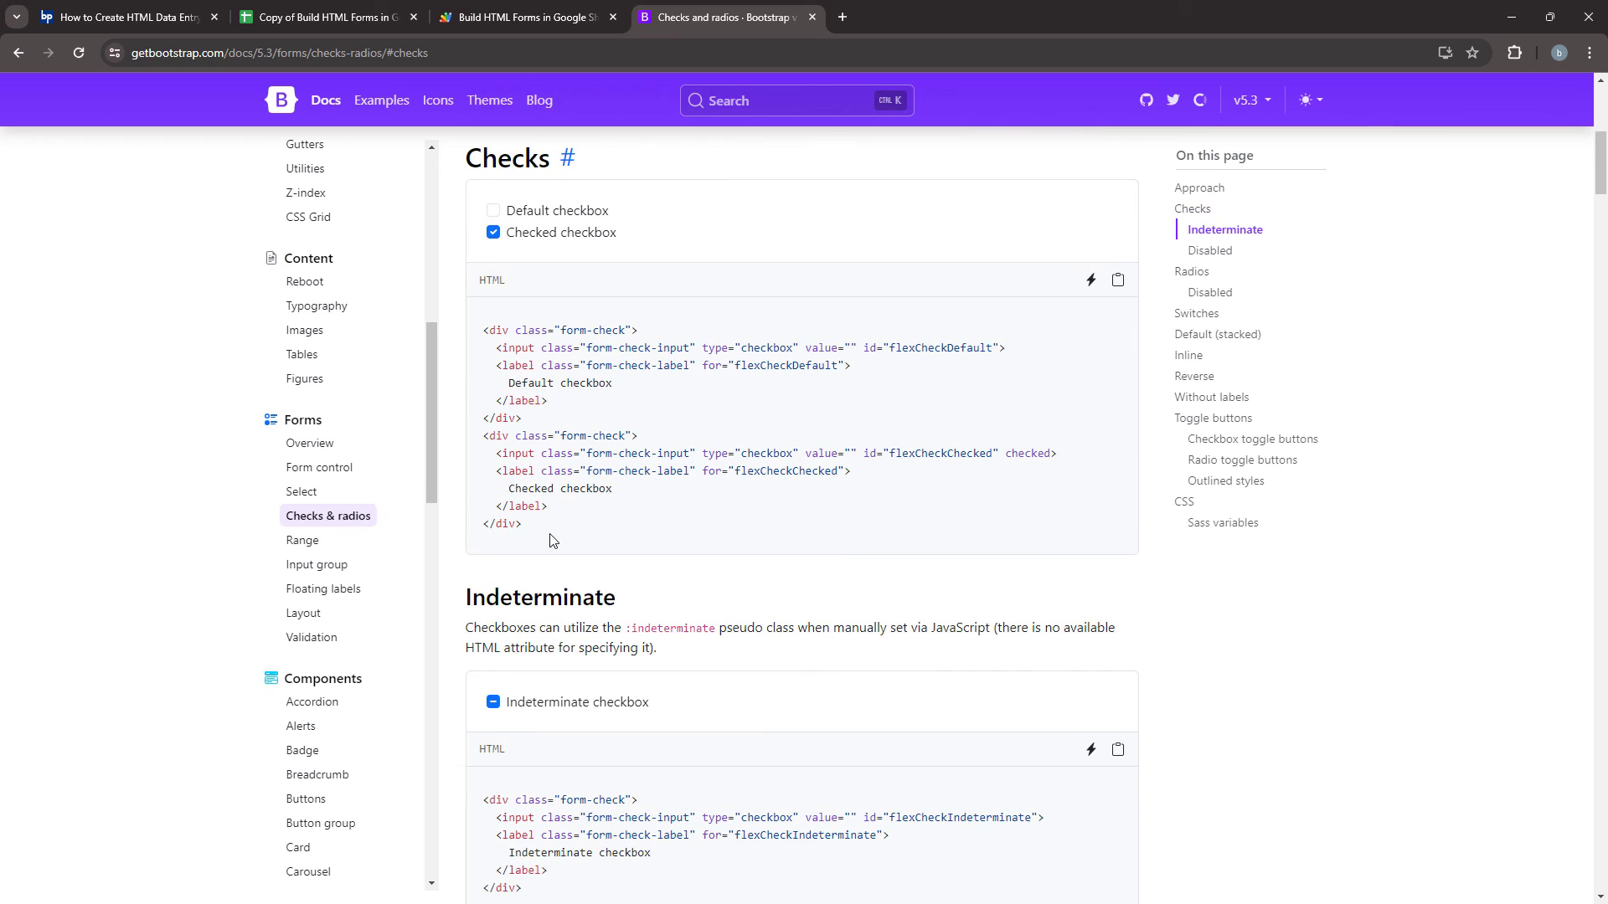
{"action": "left_click_drag", "start_coordinate": [549, 540], "coordinate": [470, 339]}
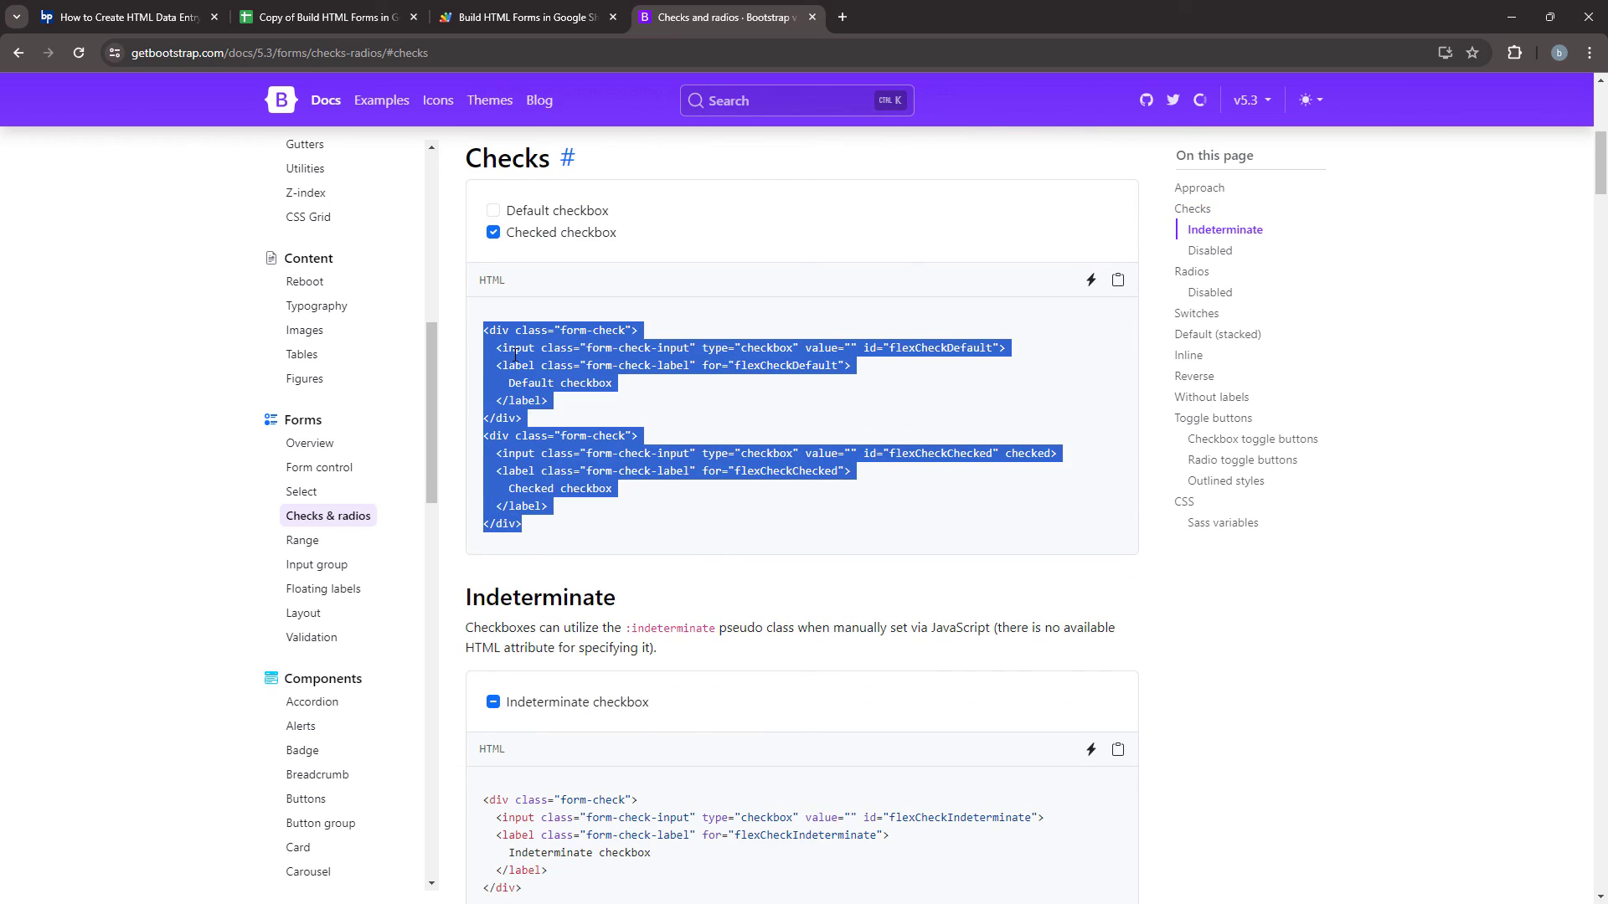